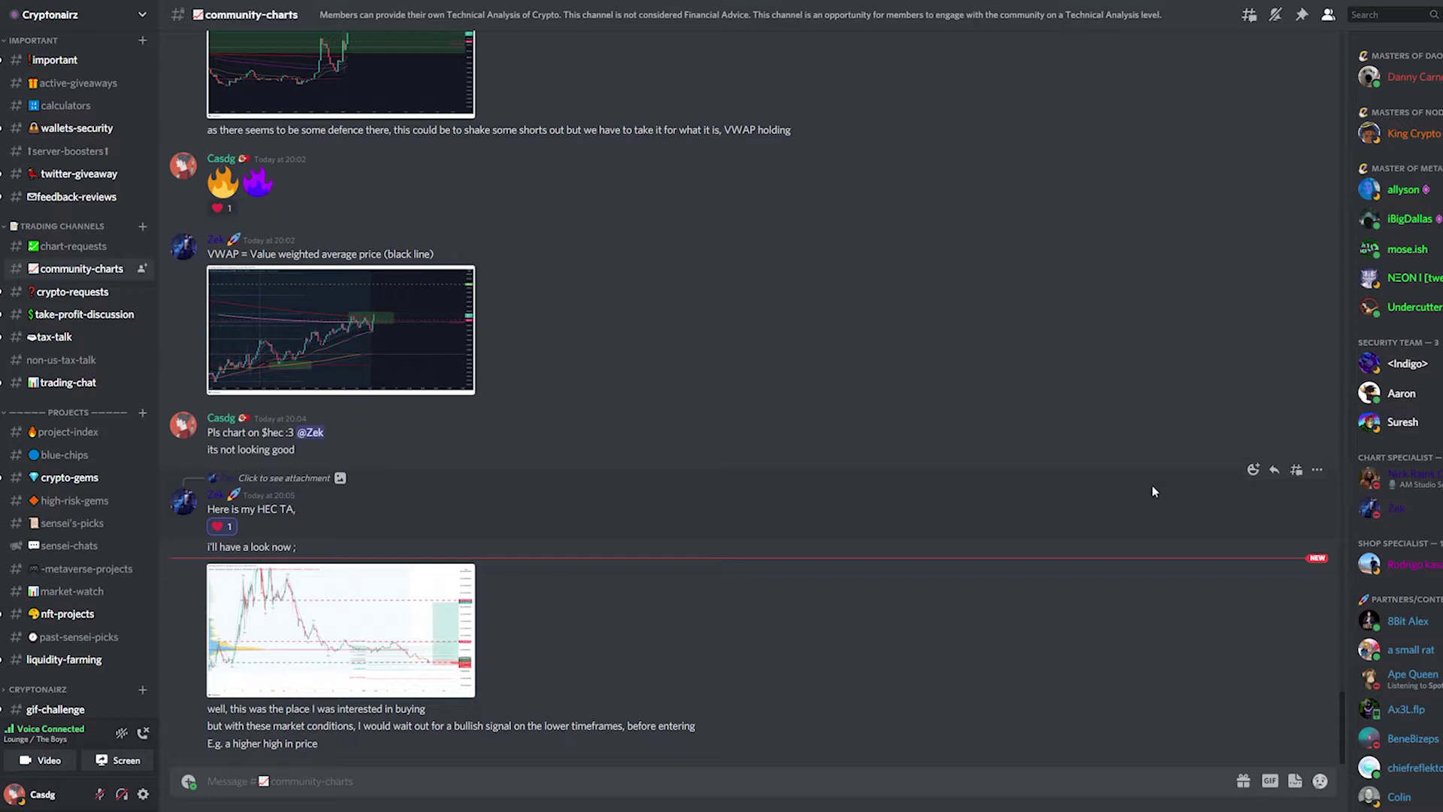
# Step: Open the profile card of the member who posted 'Here is my HEC TA'
pyautogui.click(188, 501)
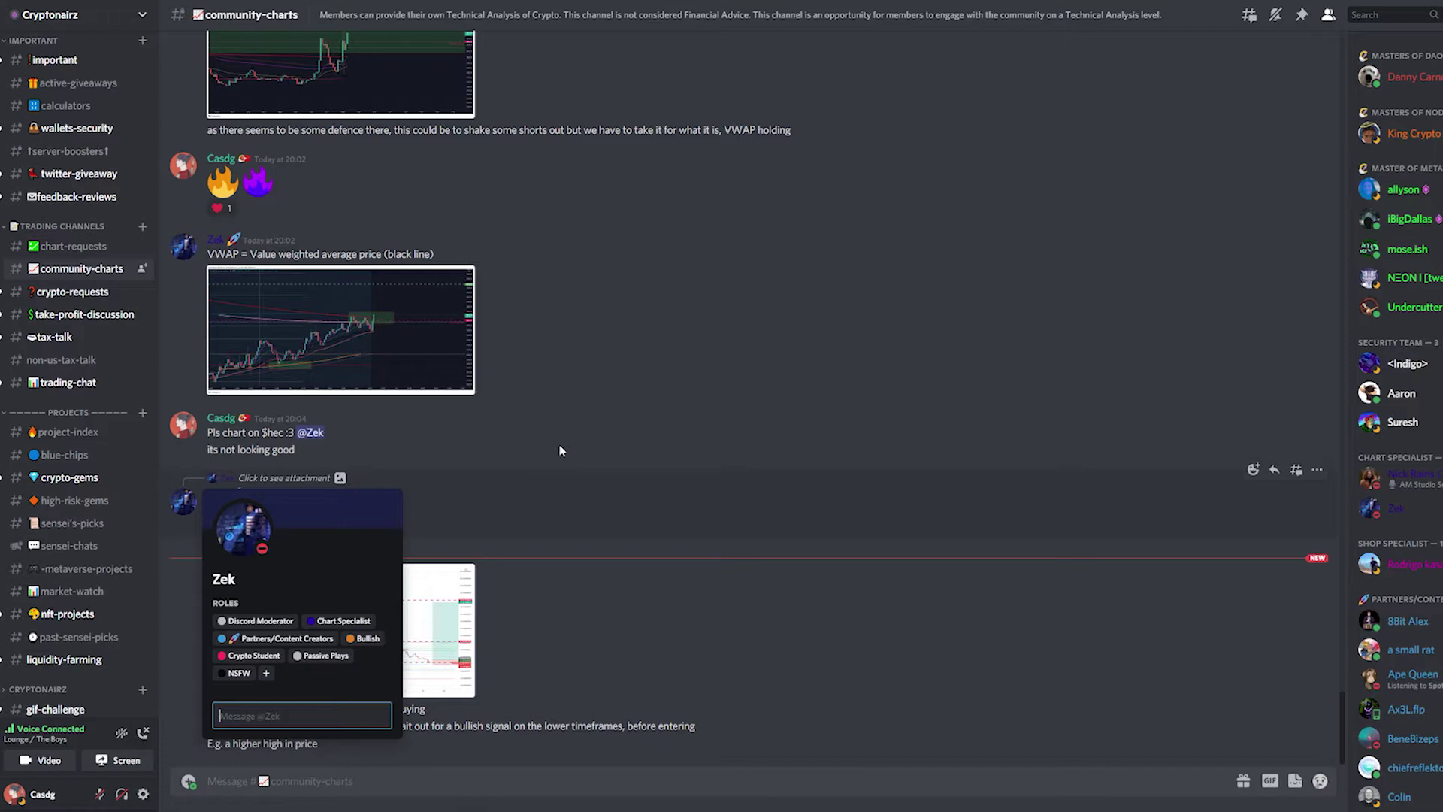
# Step: View the member's full profile, then dismiss it to return to the community-charts chat
pyautogui.click(244, 526)
pyautogui.click(226, 637)
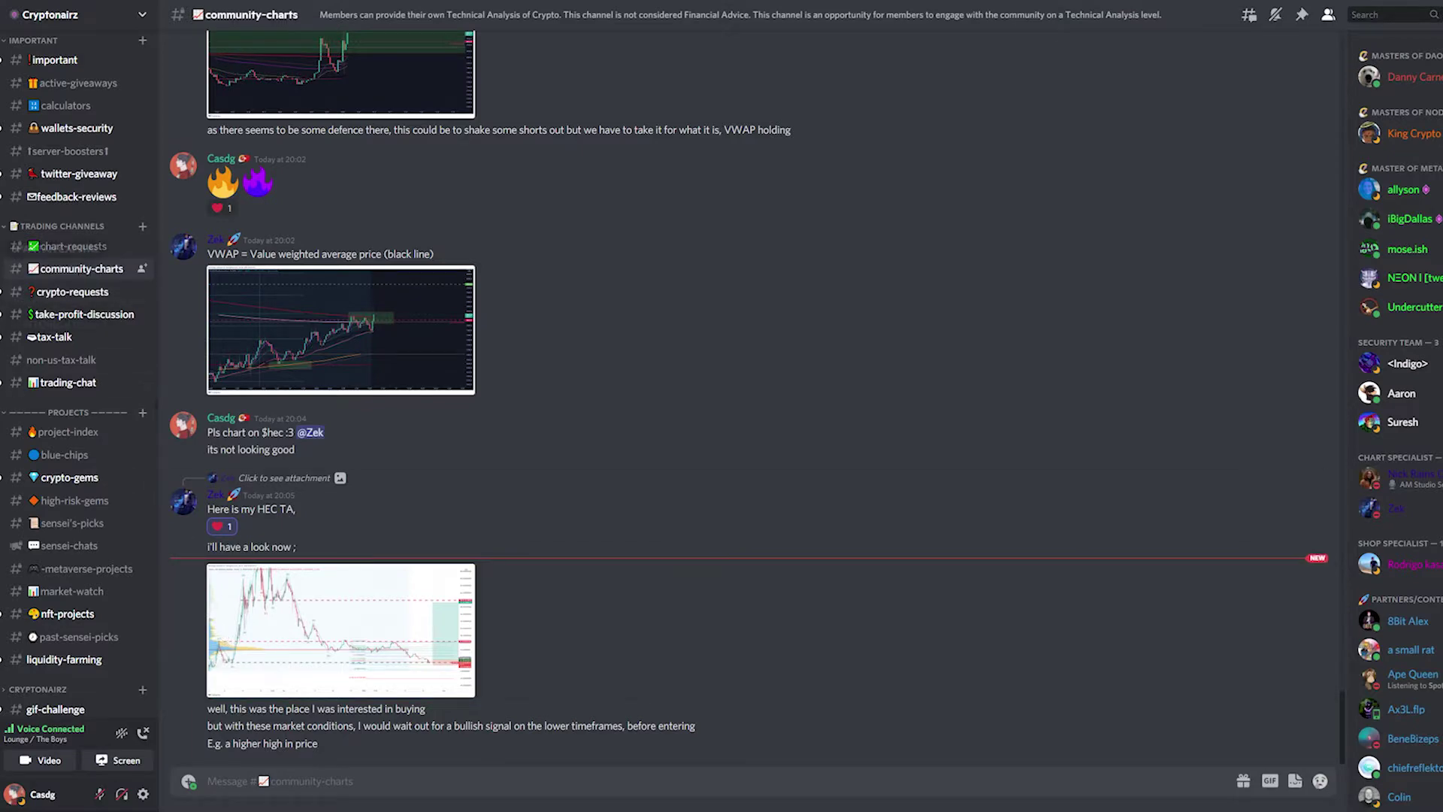
pyautogui.scroll(3, 45, 248)
pyautogui.scroll(-3, 45, 248)
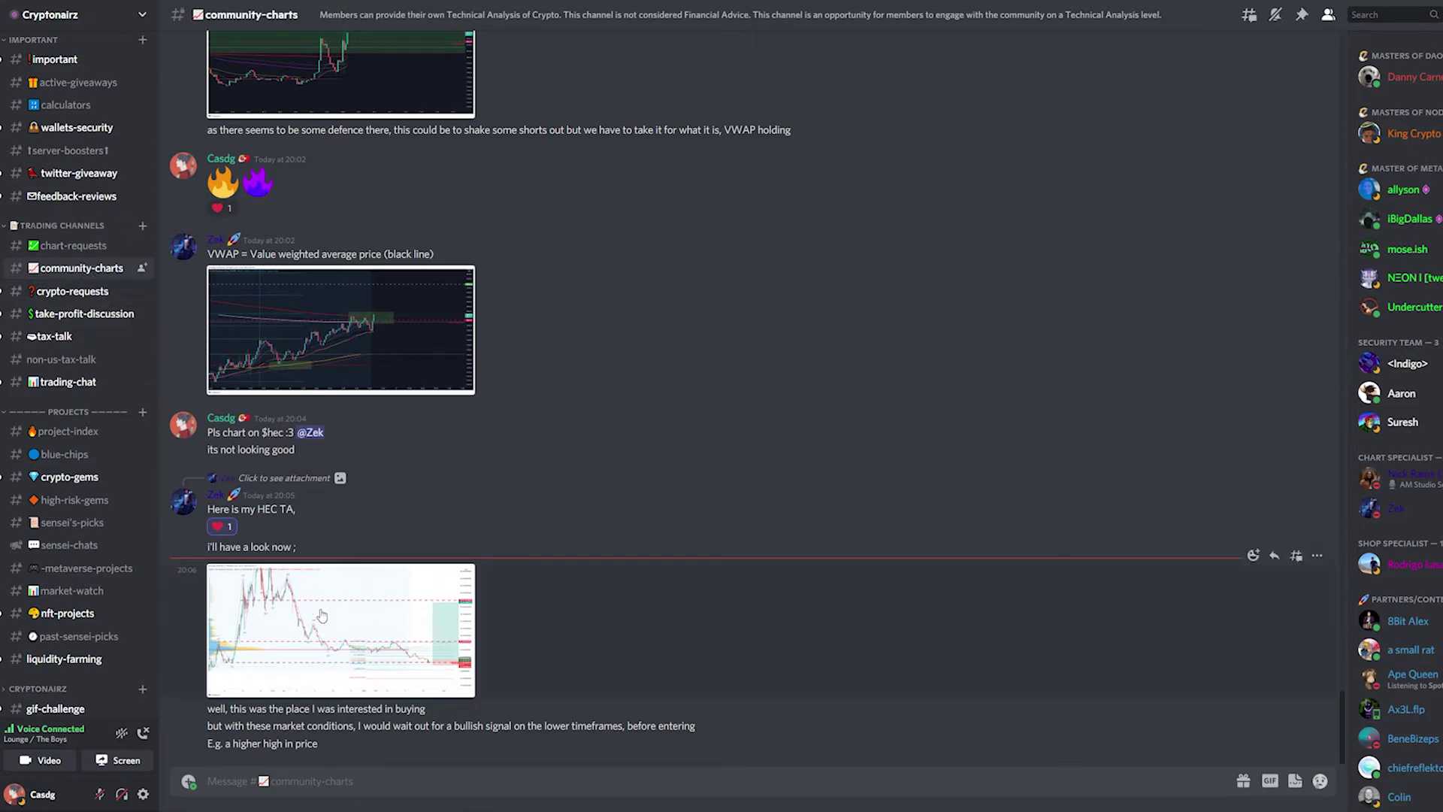
# Step: Jump to the replied-to chart post, scroll through older history, then jump back to present
pyautogui.click(282, 481)
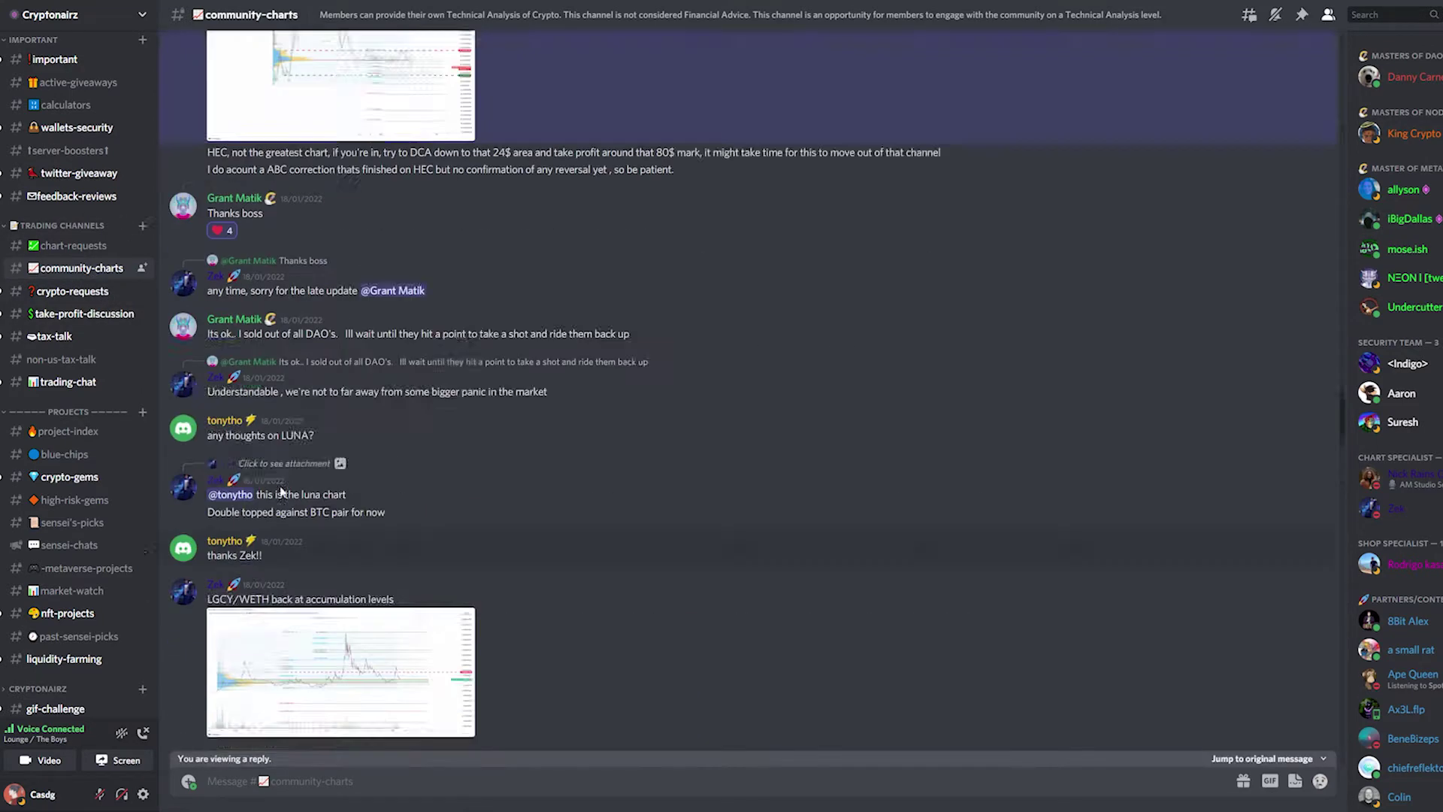
pyautogui.scroll(-20, 382, 586)
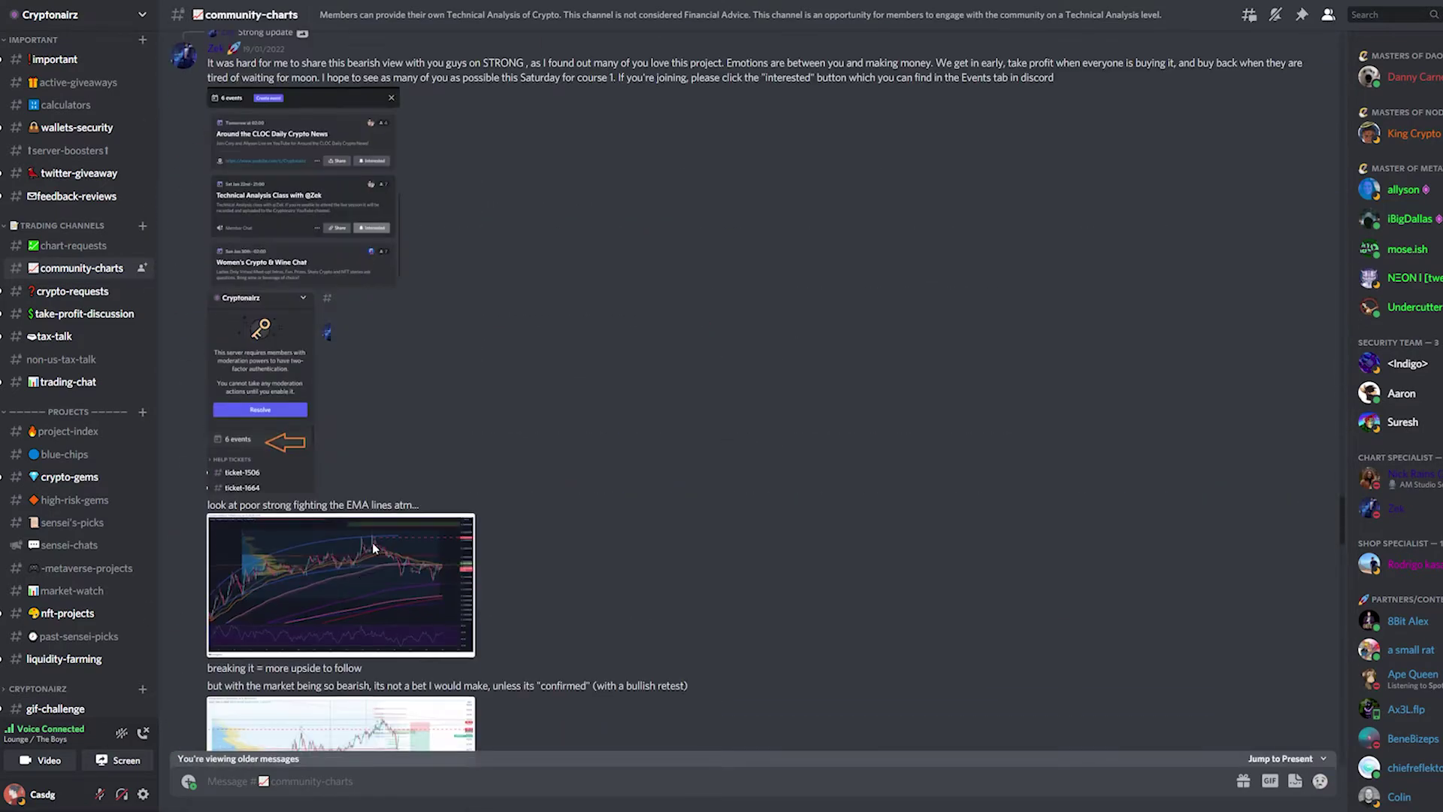
pyautogui.scroll(-10, 451, 466)
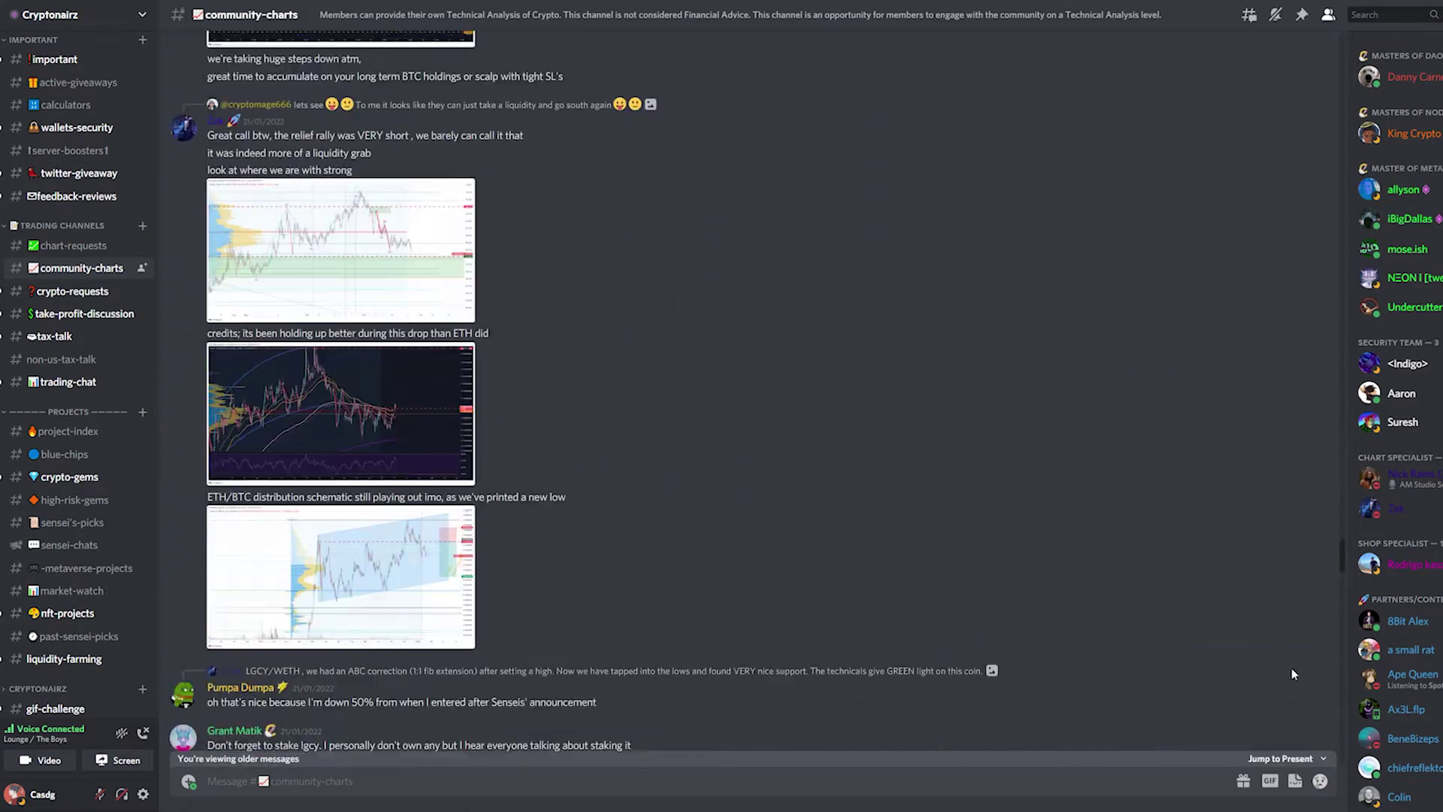
pyautogui.click(1321, 758)
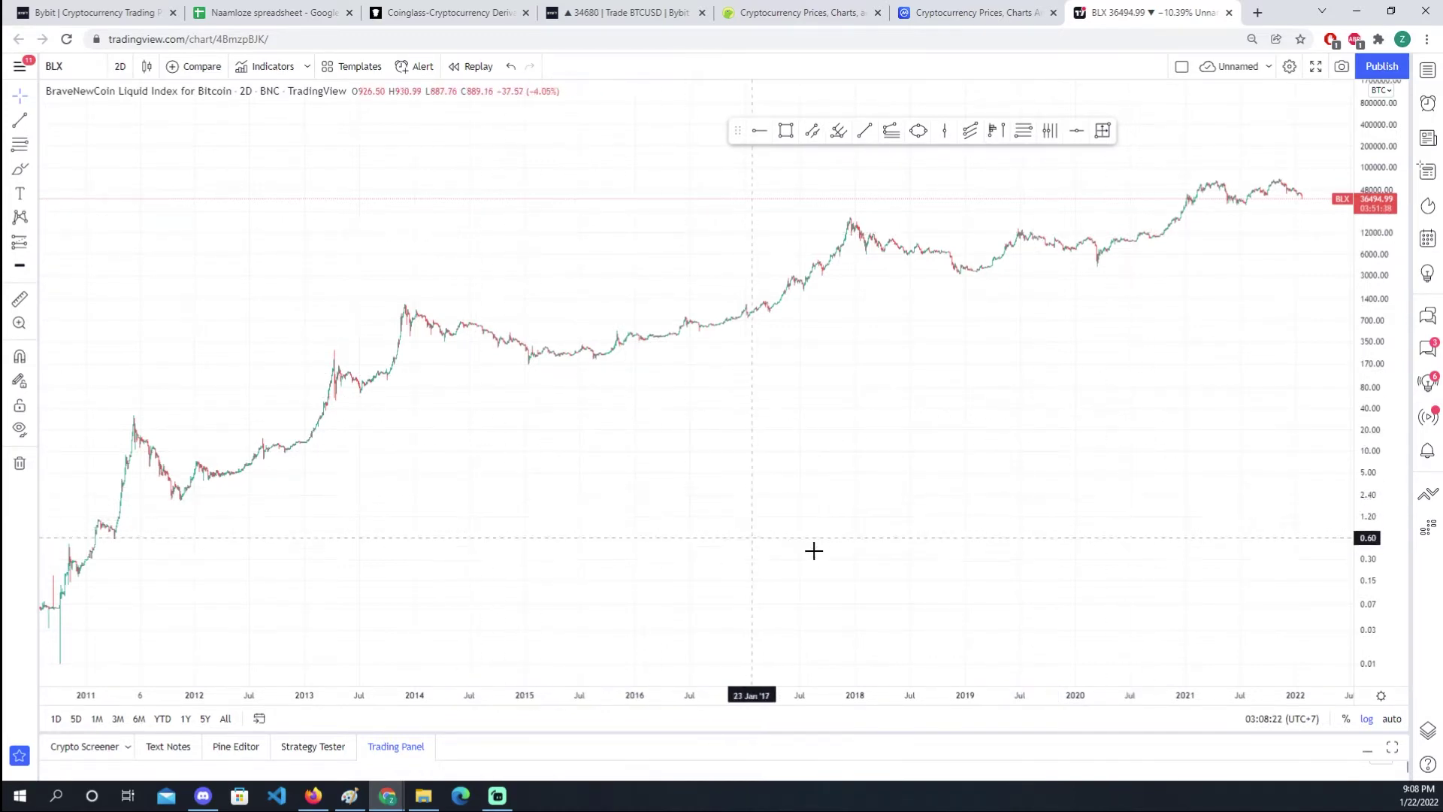
# Step: Pan and zoom the BLX log chart to frame 2015–2021, with the 2017 rally centred
pyautogui.scroll(5, 767, 493)
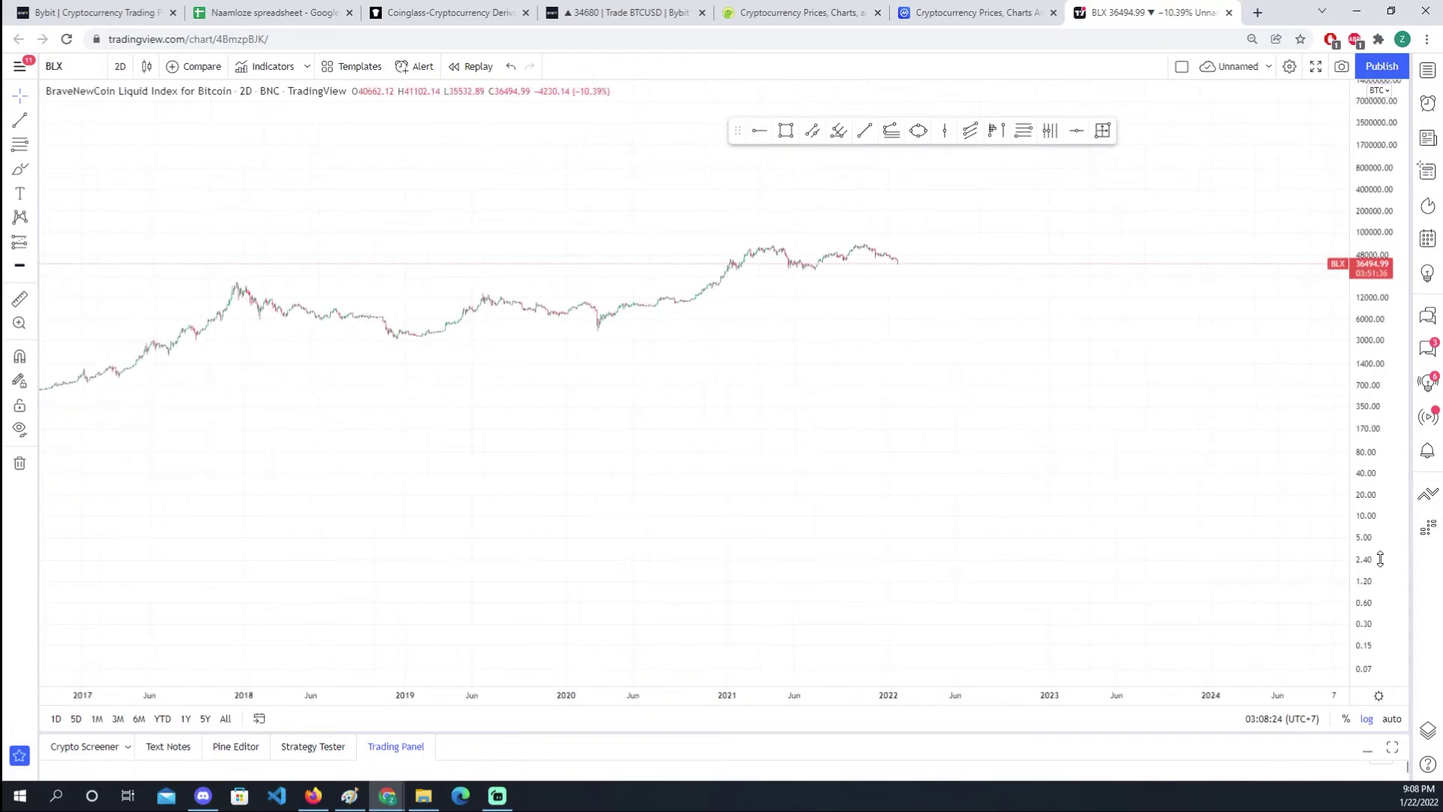
pyautogui.moveTo(1380, 559); pyautogui.dragTo(1380, 466)
pyautogui.scroll(5, 656, 579)
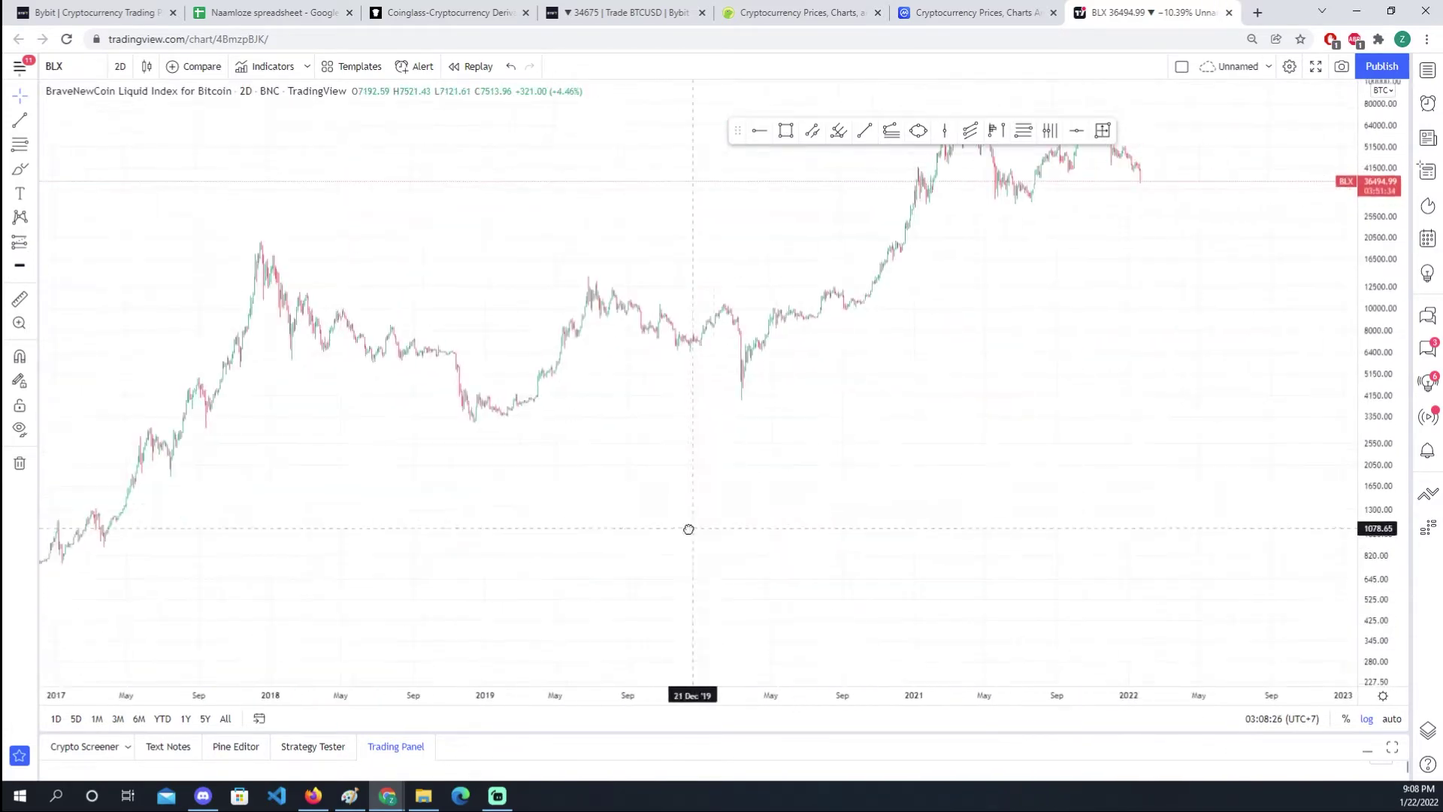
pyautogui.moveTo(268, 541); pyautogui.dragTo(612, 554)
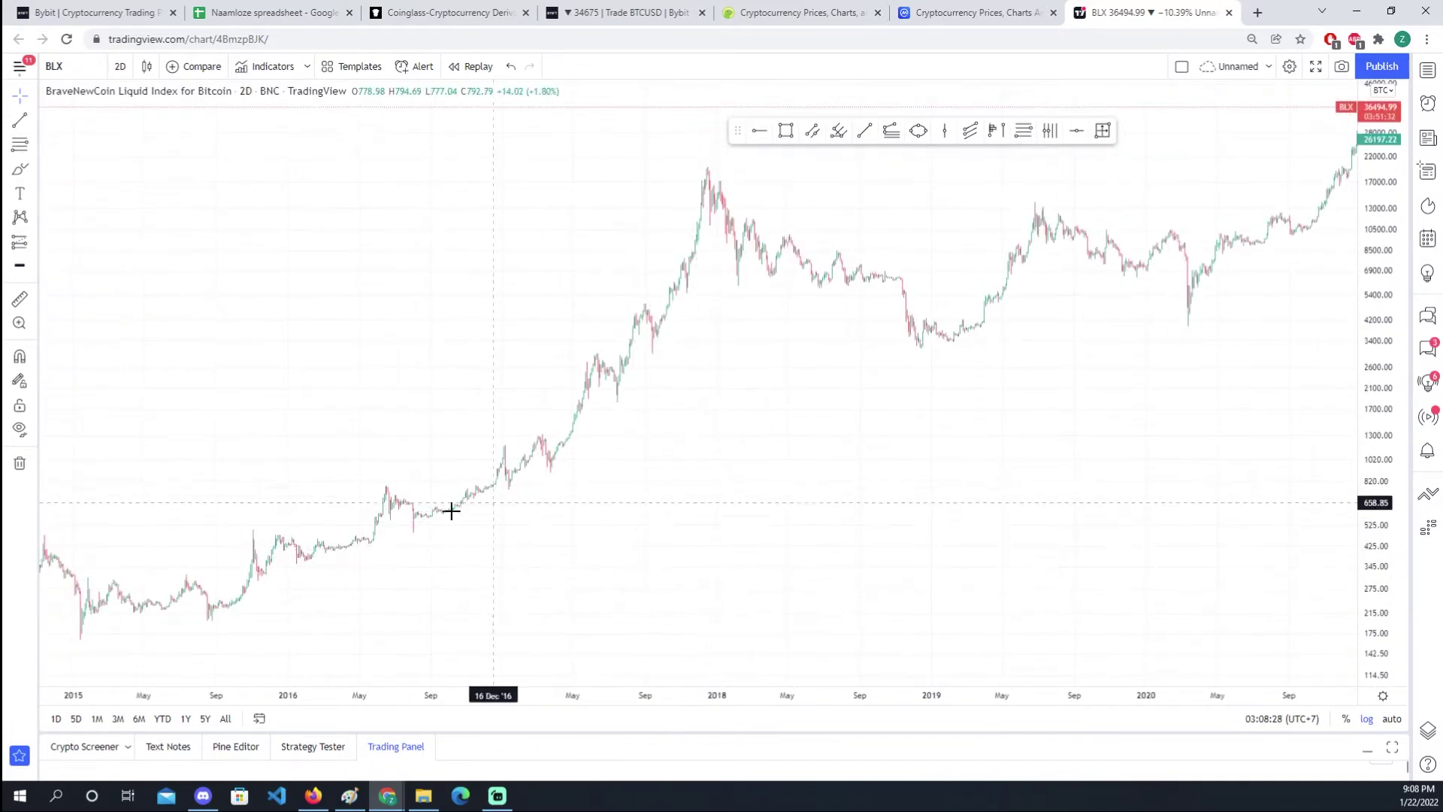
pyautogui.moveTo(589, 461); pyautogui.dragTo(532, 493)
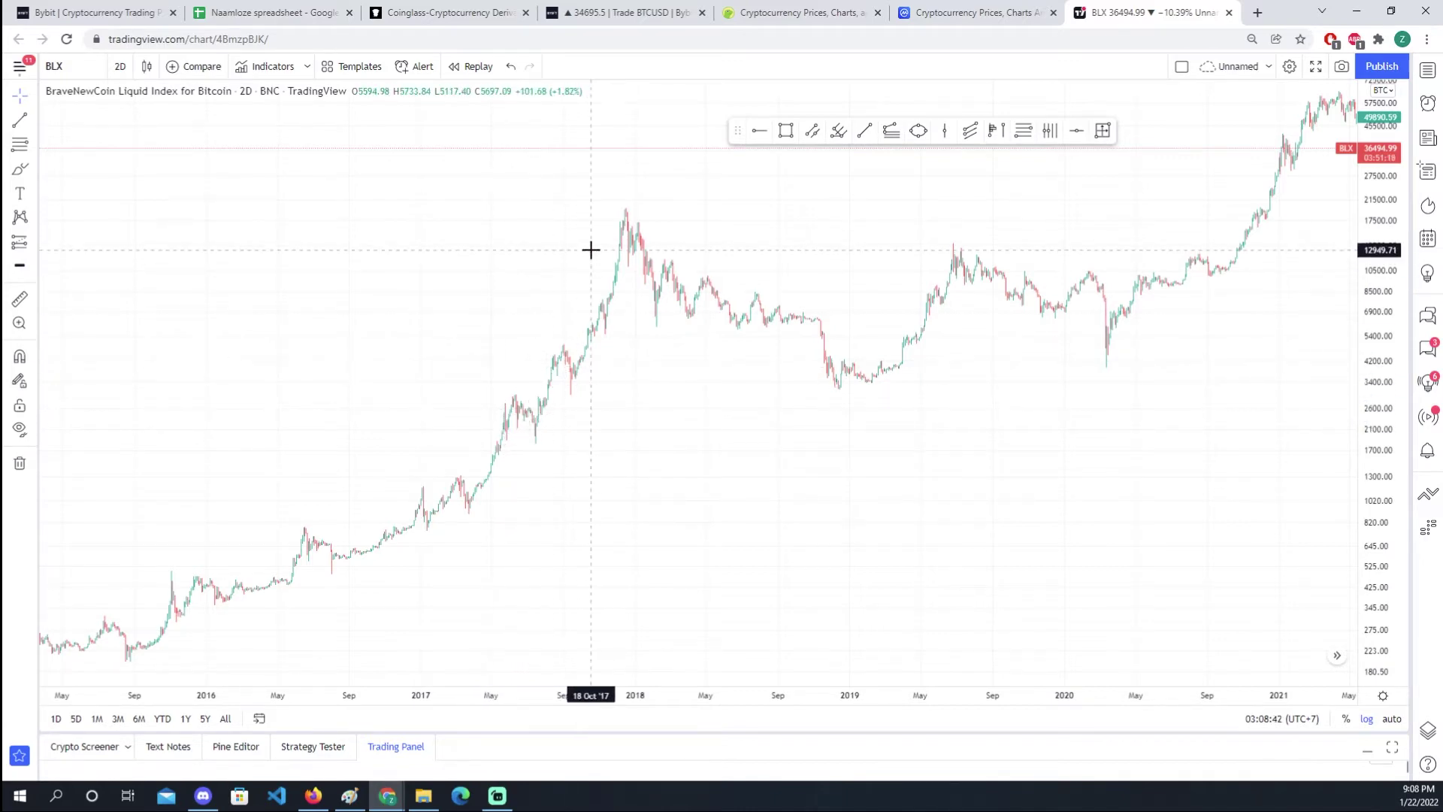
pyautogui.hscroll(10, 590, 248)
pyautogui.hscroll(-10, 677, 331)
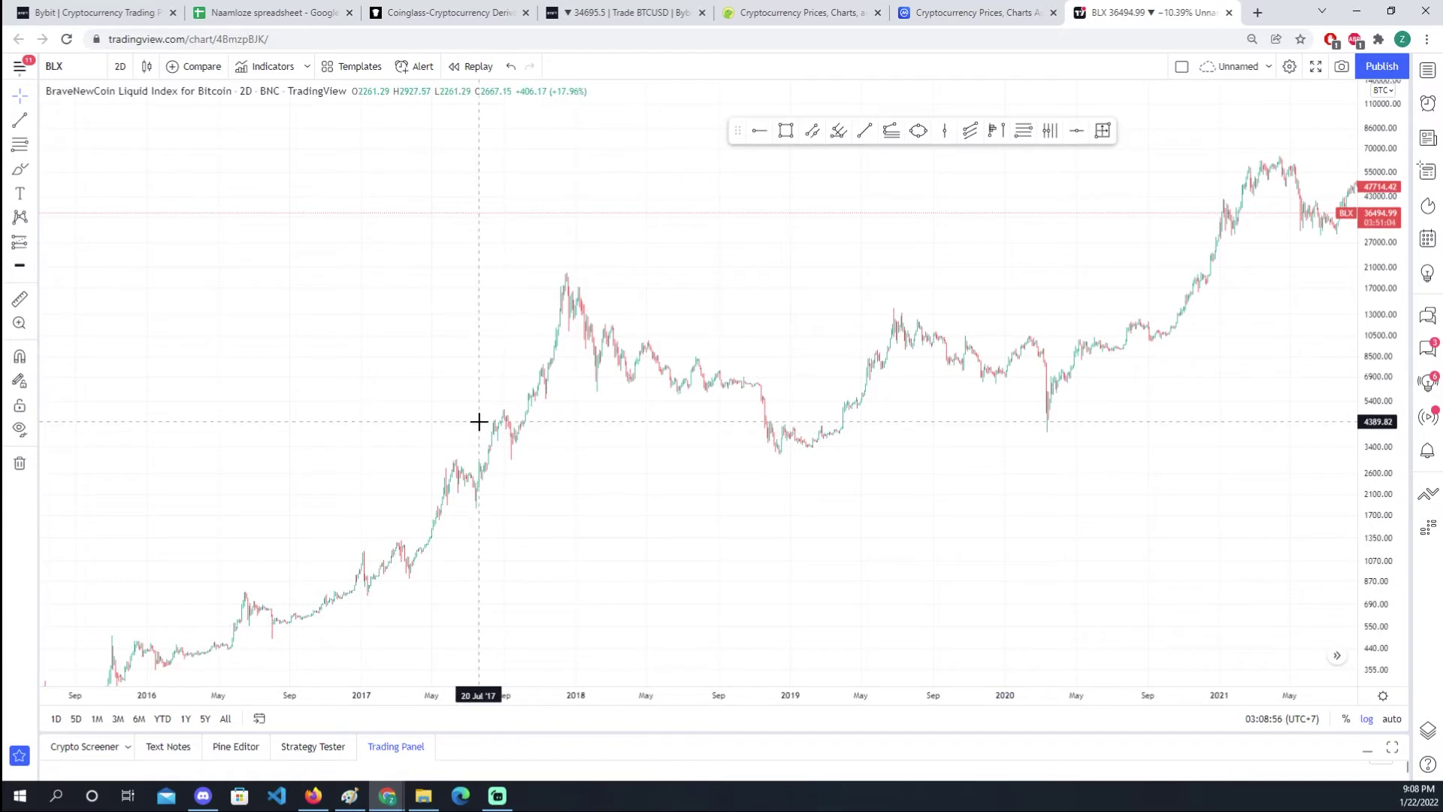
pyautogui.scroll(-1, 354, 670)
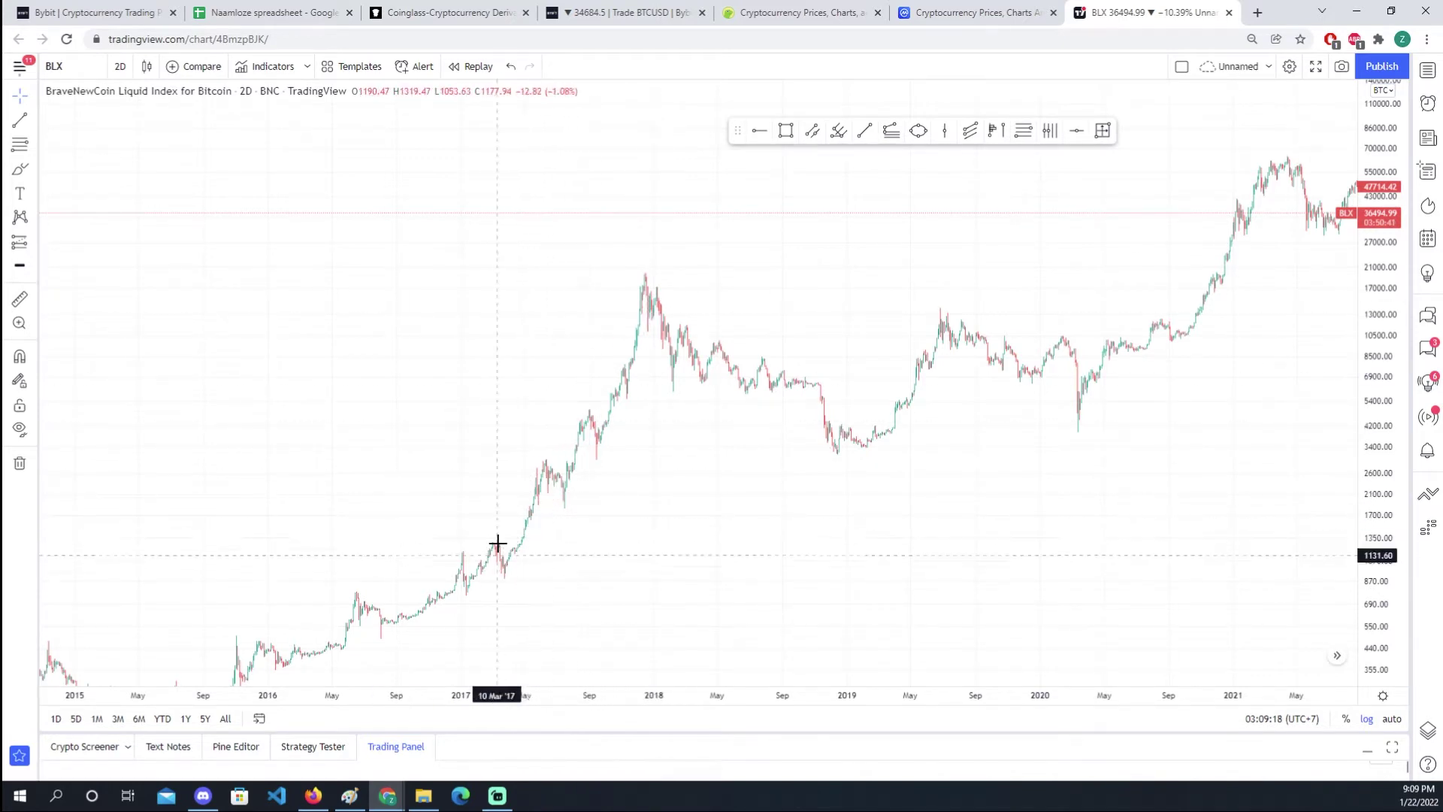
# Step: Zoom in and pan the BLX chart to span mid-2017 to early 2022, showing the December 2018 low near 3,200
pyautogui.moveTo(496, 547); pyautogui.dragTo(461, 522)
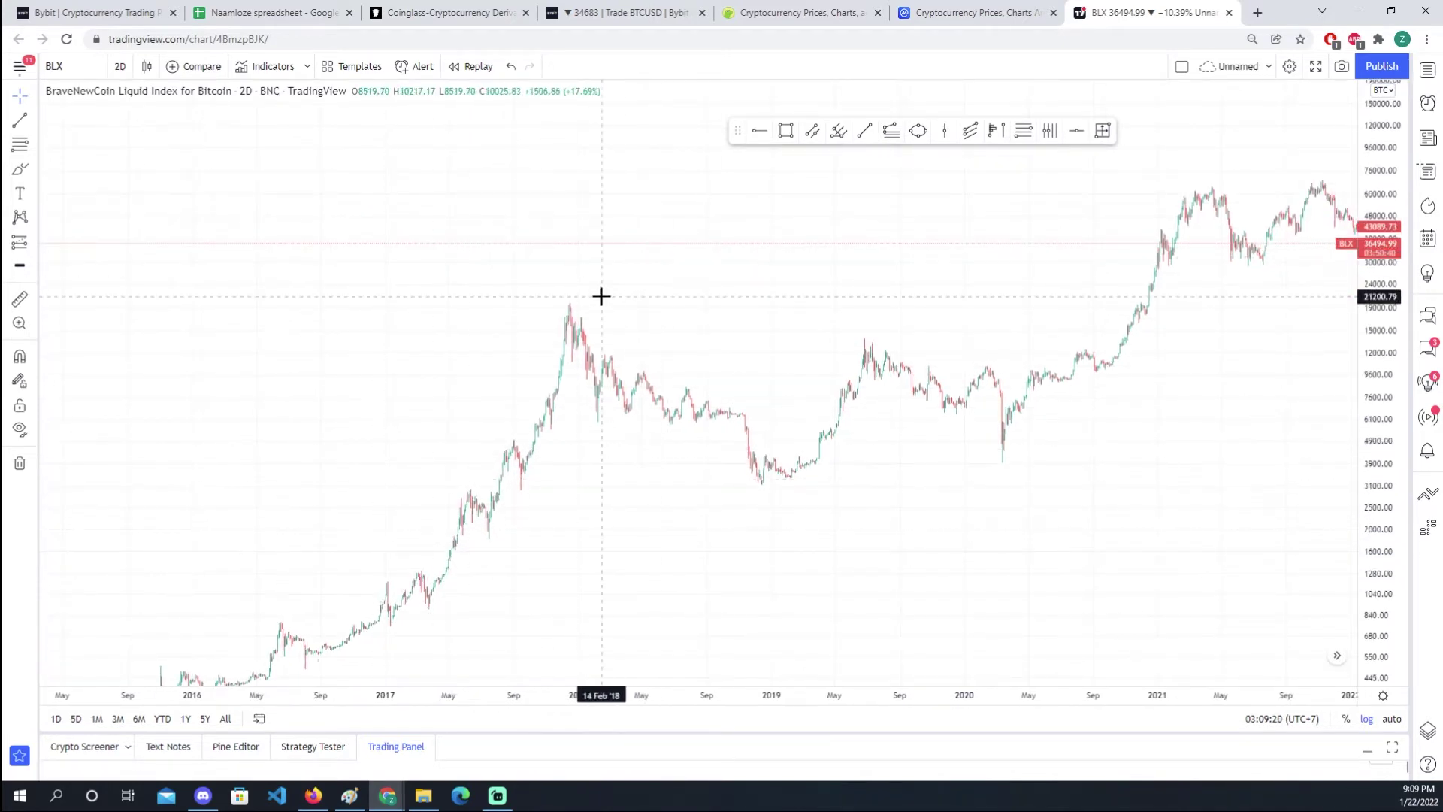
pyautogui.scroll(2, 537, 371)
pyautogui.click(484, 342)
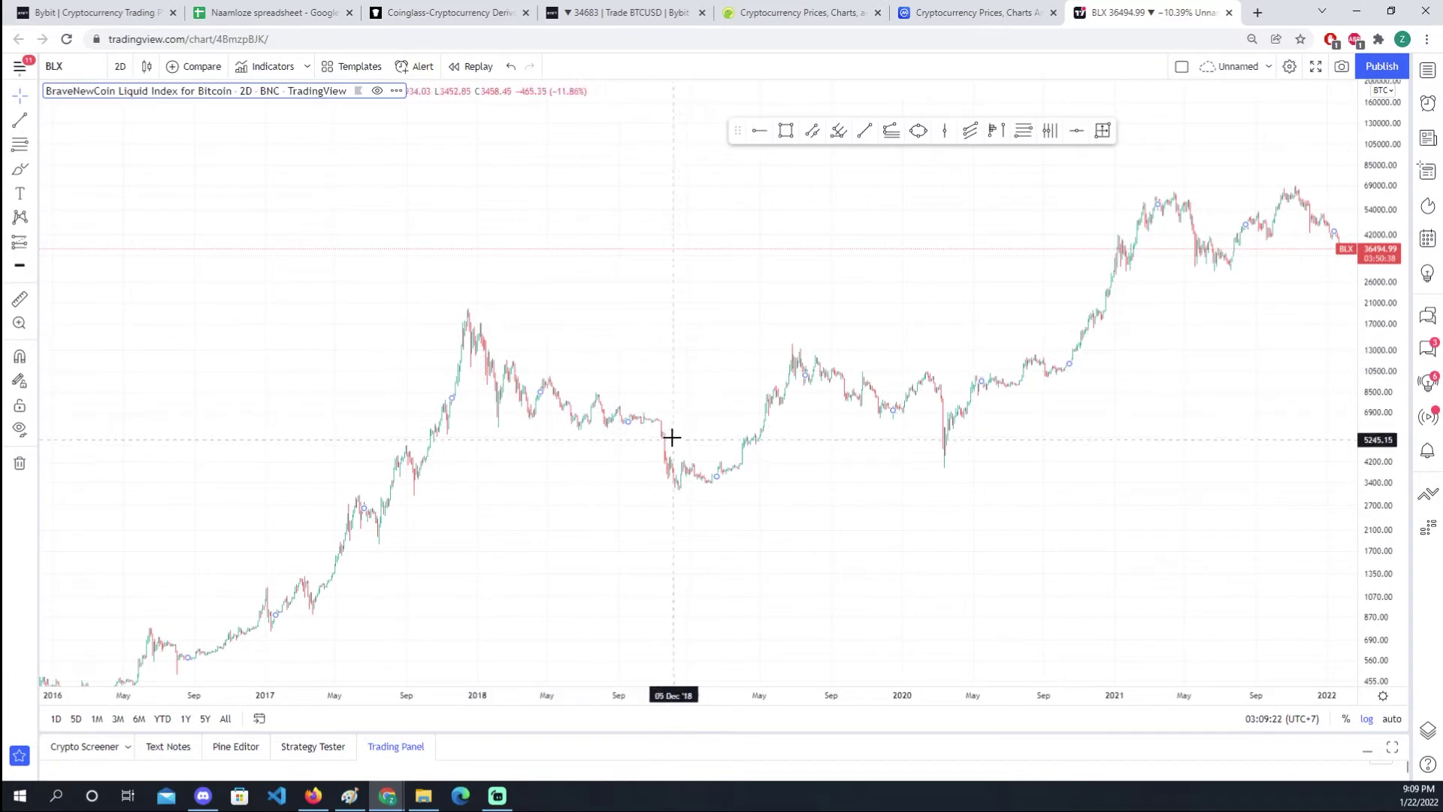
pyautogui.moveTo(602, 474); pyautogui.dragTo(711, 551)
pyautogui.scroll(2, 573, 488)
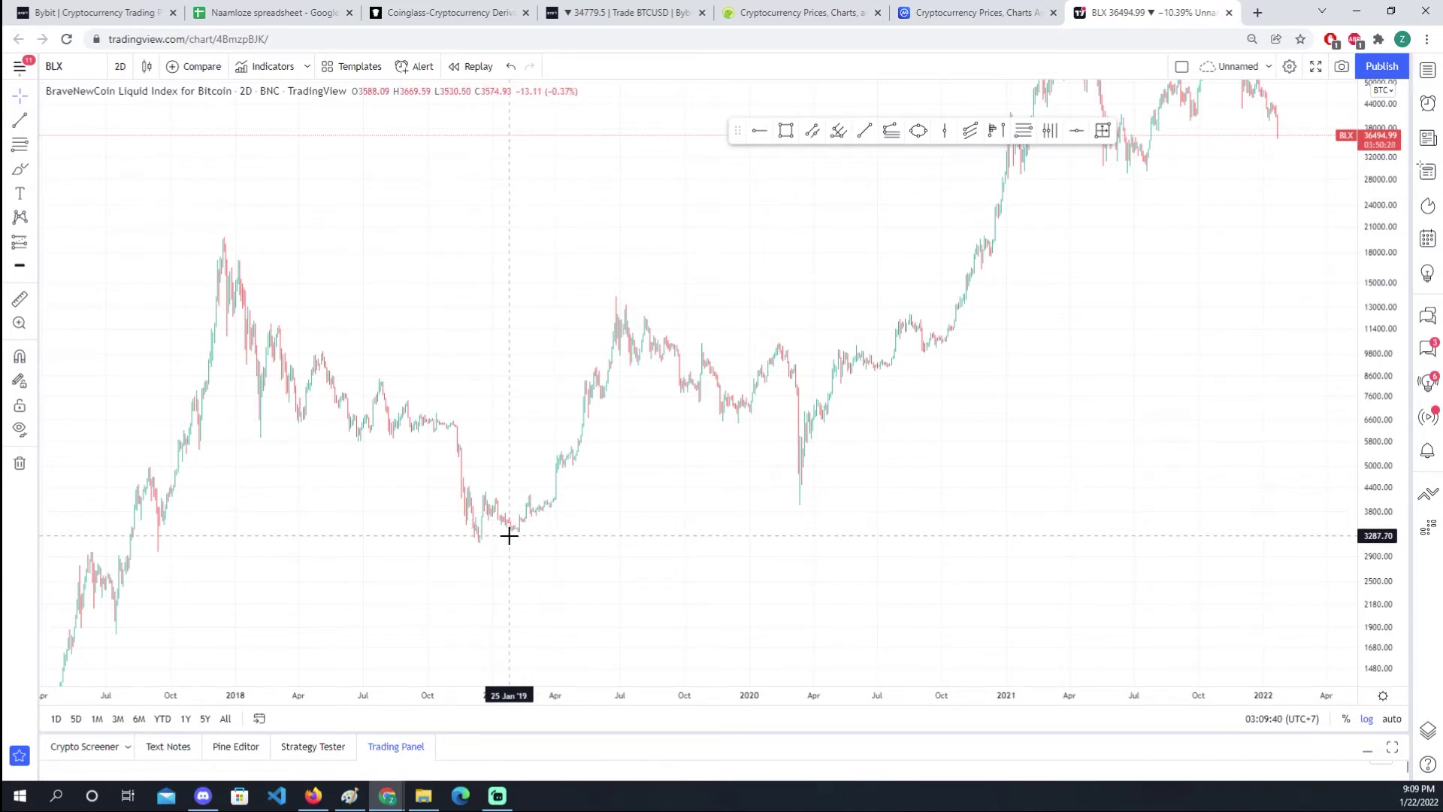
# Step: Zoom in and pan to centre the early-2019 low candles, around 3,450–3,900, between mid-2017 and early 2021
pyautogui.moveTo(510, 542); pyautogui.dragTo(633, 516)
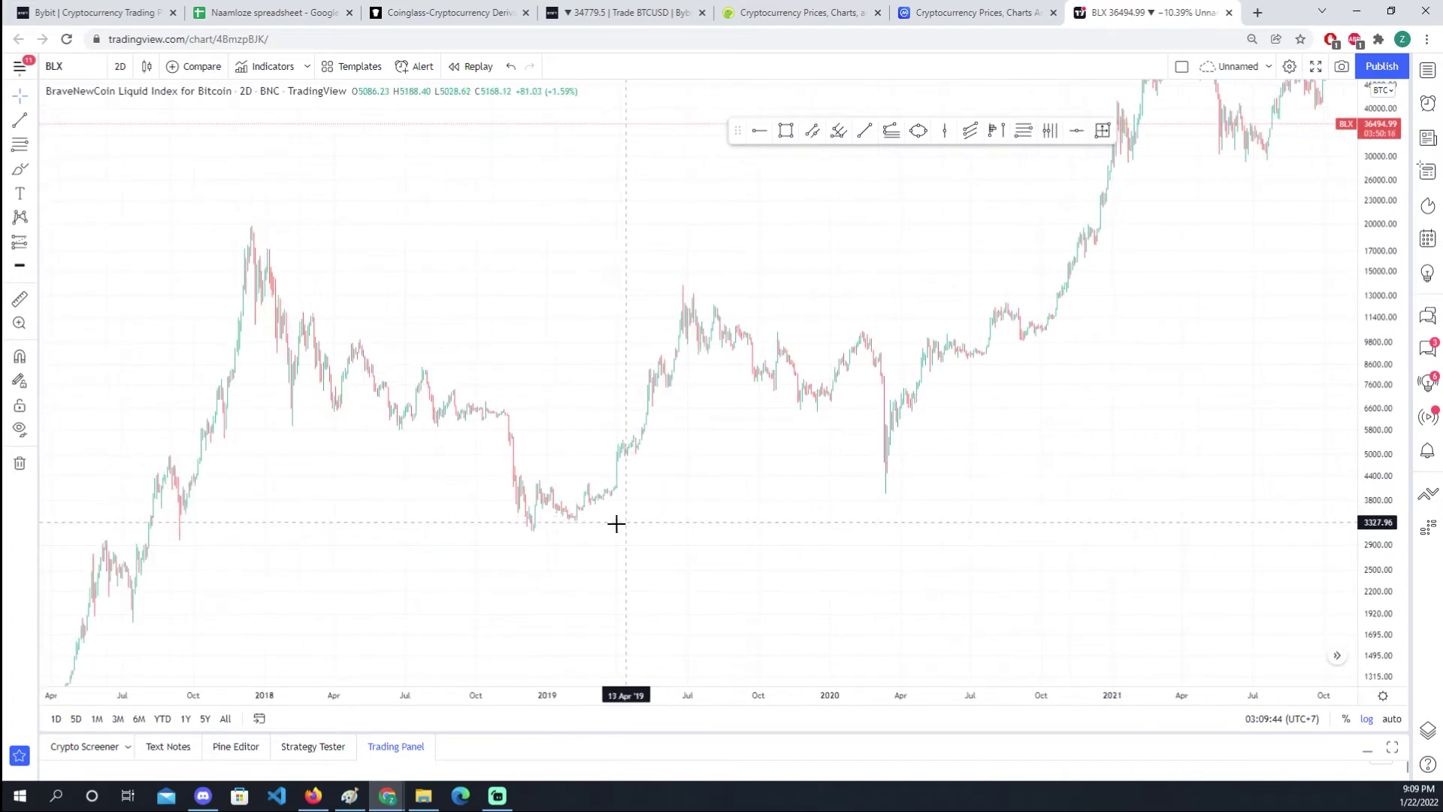
pyautogui.scroll(2, 594, 530)
pyautogui.moveTo(554, 538); pyautogui.dragTo(828, 554)
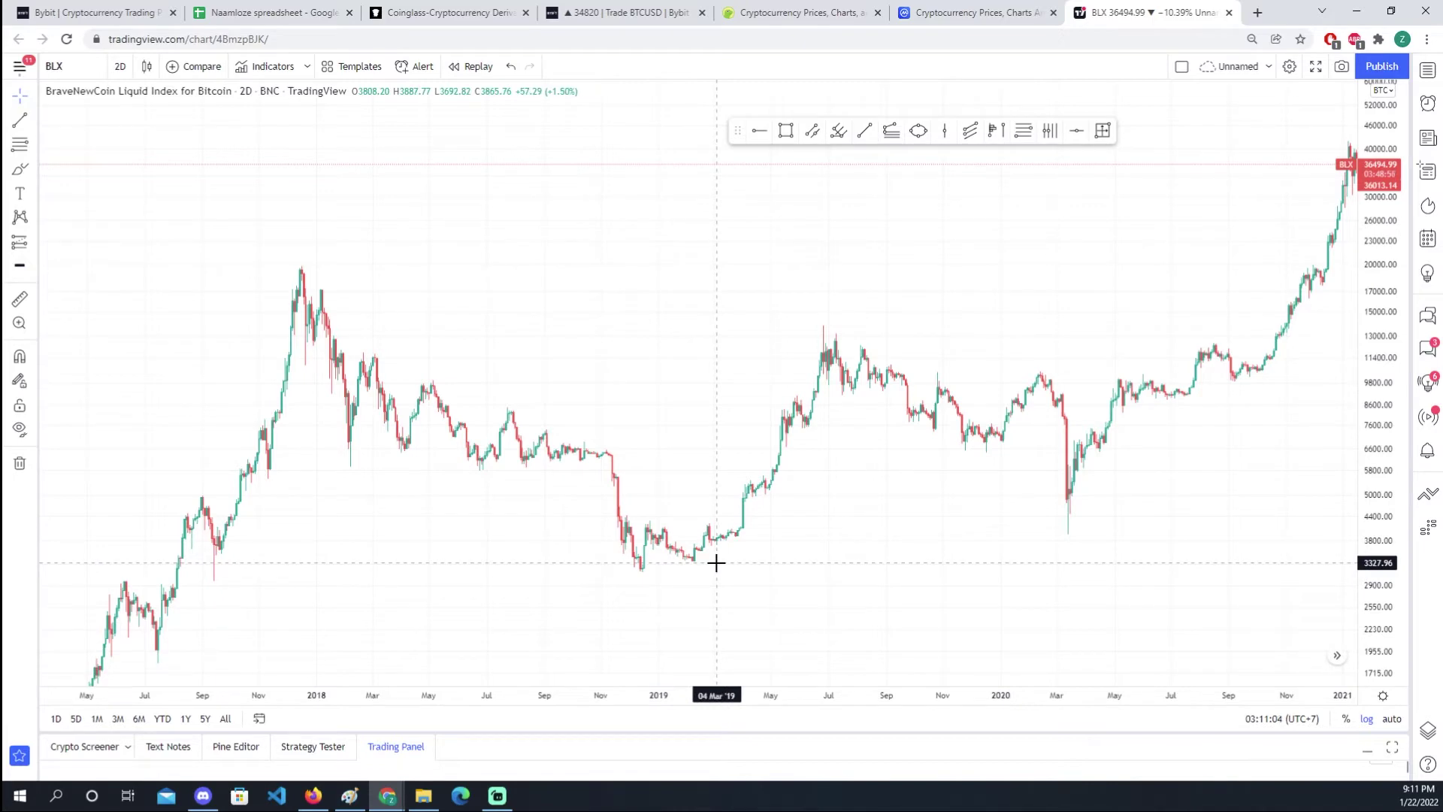
# Step: Compress the BLX price axis so it runs from about 47 to 2,000,000
pyautogui.moveTo(716, 562); pyautogui.dragTo(577, 565)
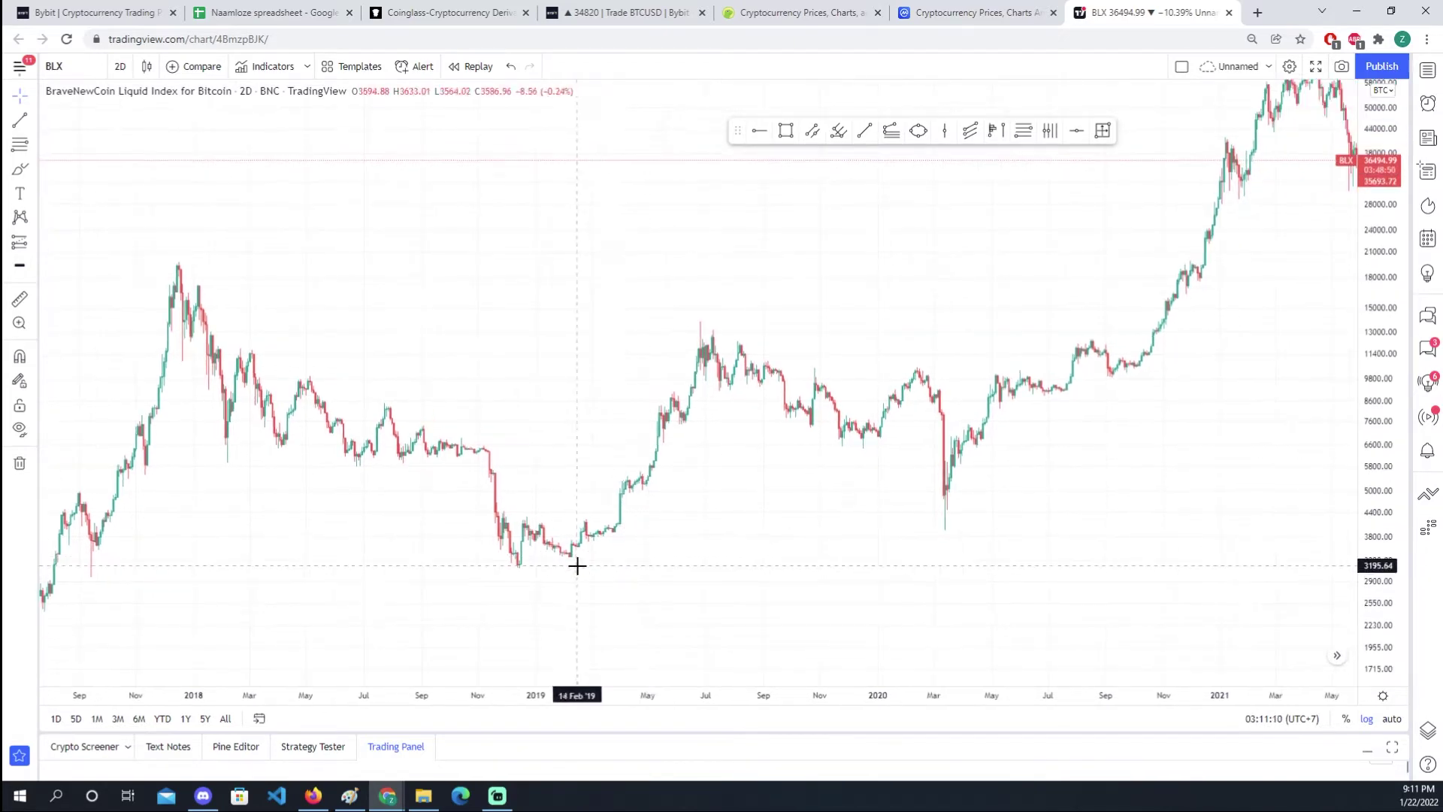
pyautogui.scroll(-4, 754, 606)
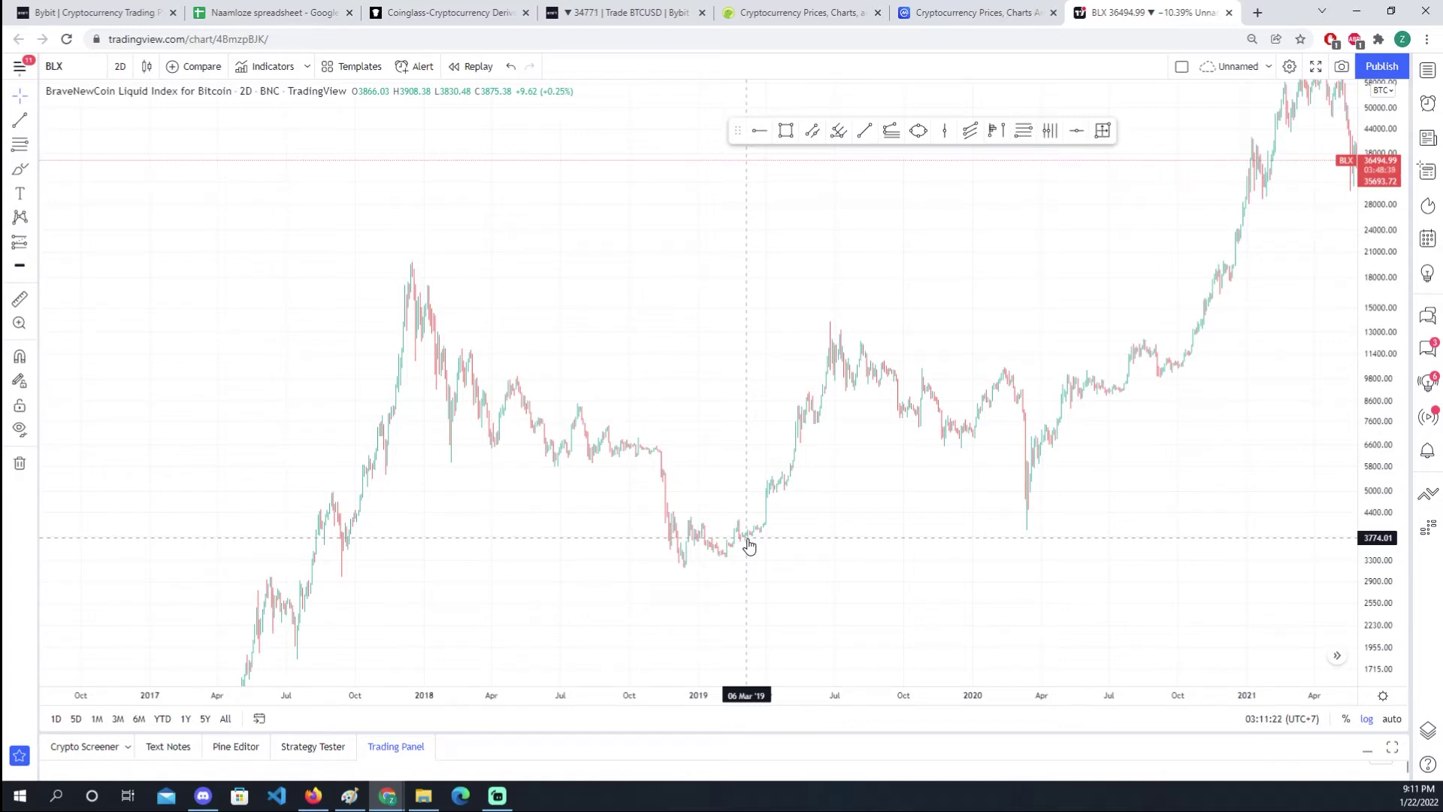
pyautogui.moveTo(1391, 361); pyautogui.dragTo(1374, 663)
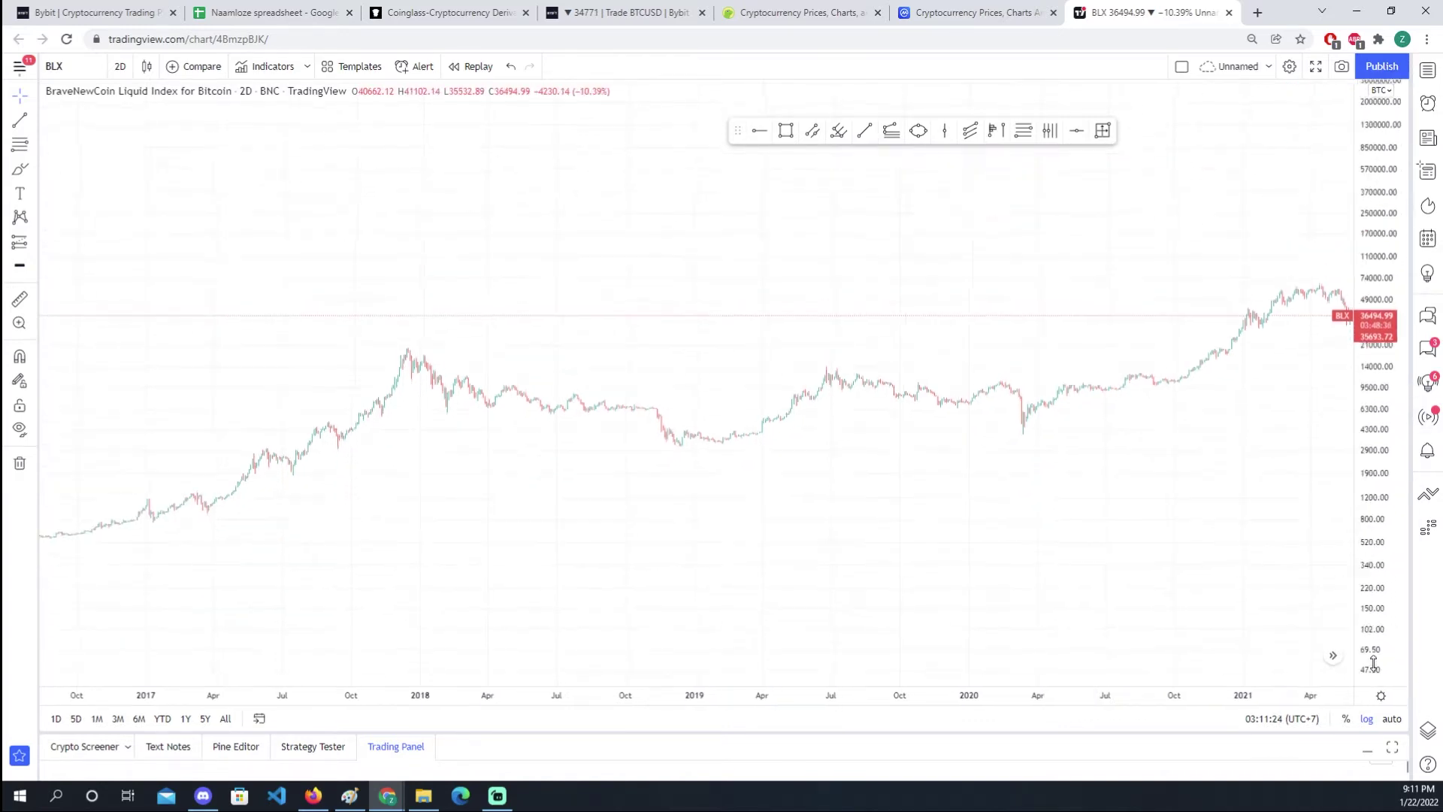
# Step: Zoom out and pan the BLX chart to span 2011–2021, with prices from about 23 to 1,000,000
pyautogui.scroll(-5, 911, 622)
pyautogui.moveTo(1085, 573); pyautogui.dragTo(843, 551)
pyautogui.scroll(-3, 943, 563)
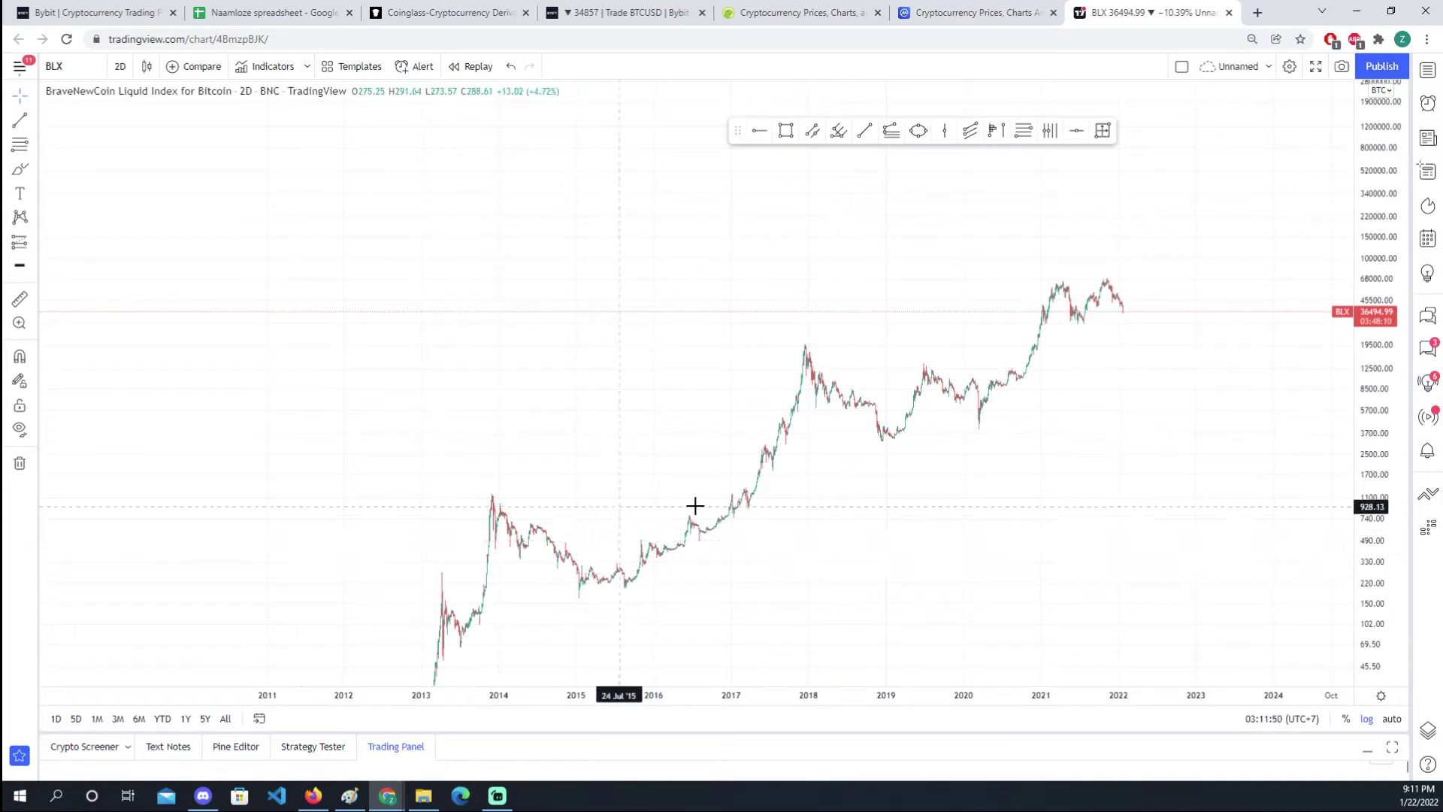
pyautogui.scroll(3, 937, 451)
pyautogui.scroll(3, 792, 584)
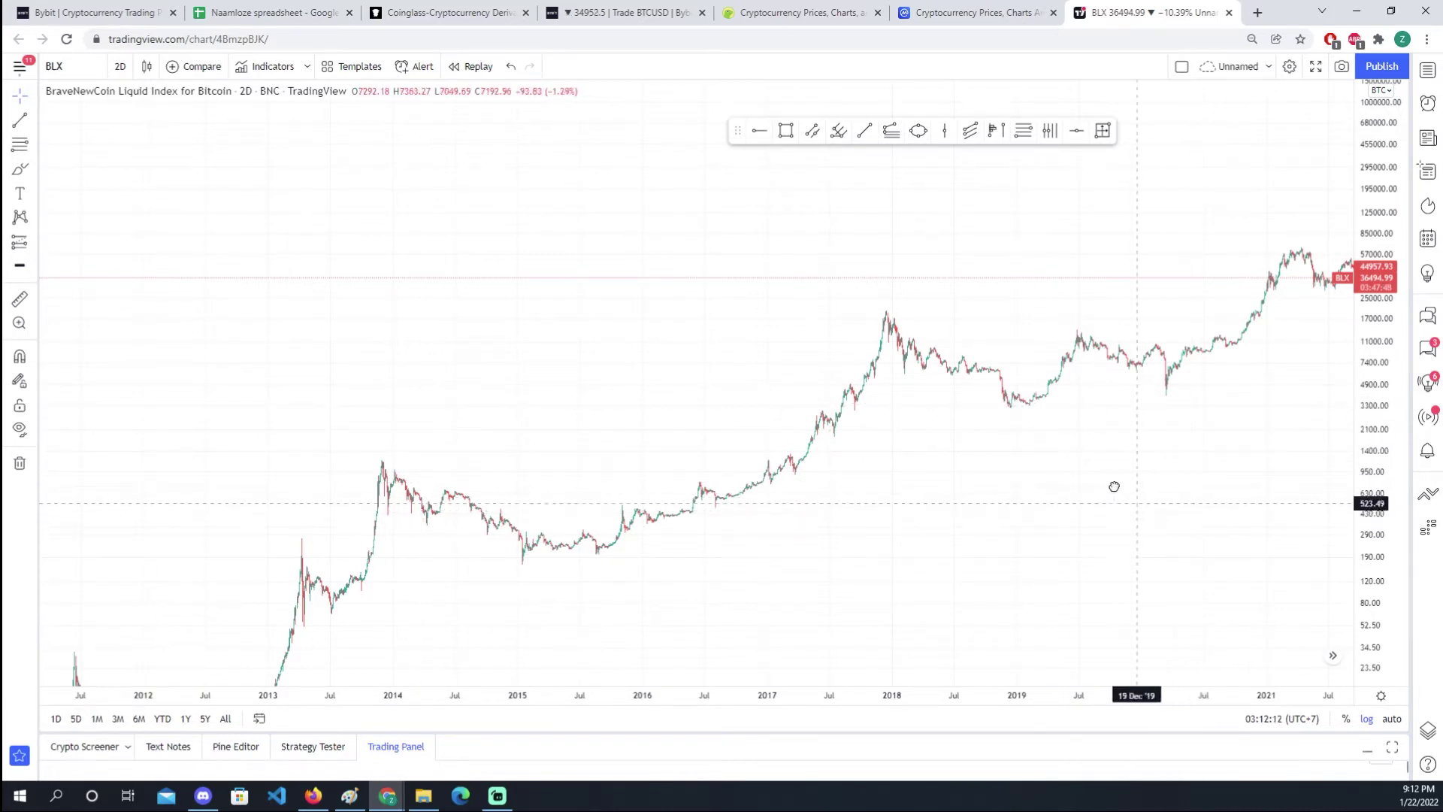
# Step: Pan and zoom out so the time axis covers 2012–2024, leaving empty space after early 2022
pyautogui.moveTo(1111, 486); pyautogui.dragTo(1047, 429)
pyautogui.scroll(-2, 1125, 494)
pyautogui.moveTo(1067, 497); pyautogui.dragTo(854, 572)
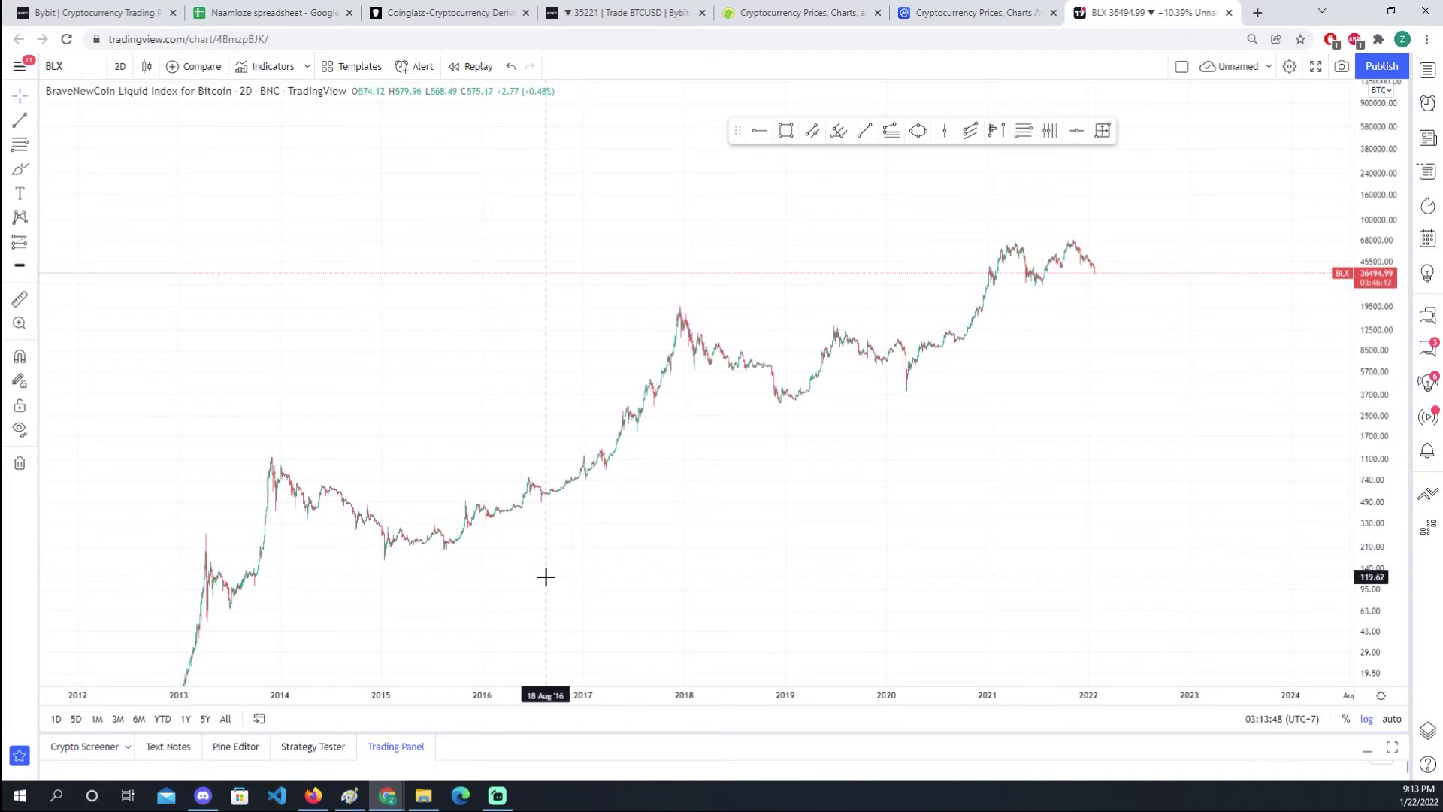
# Step: Shift the chart and compress the price axis to show Bitcoin's earliest 2010–2011 prices, down to about 0.07
pyautogui.moveTo(567, 563); pyautogui.dragTo(714, 351)
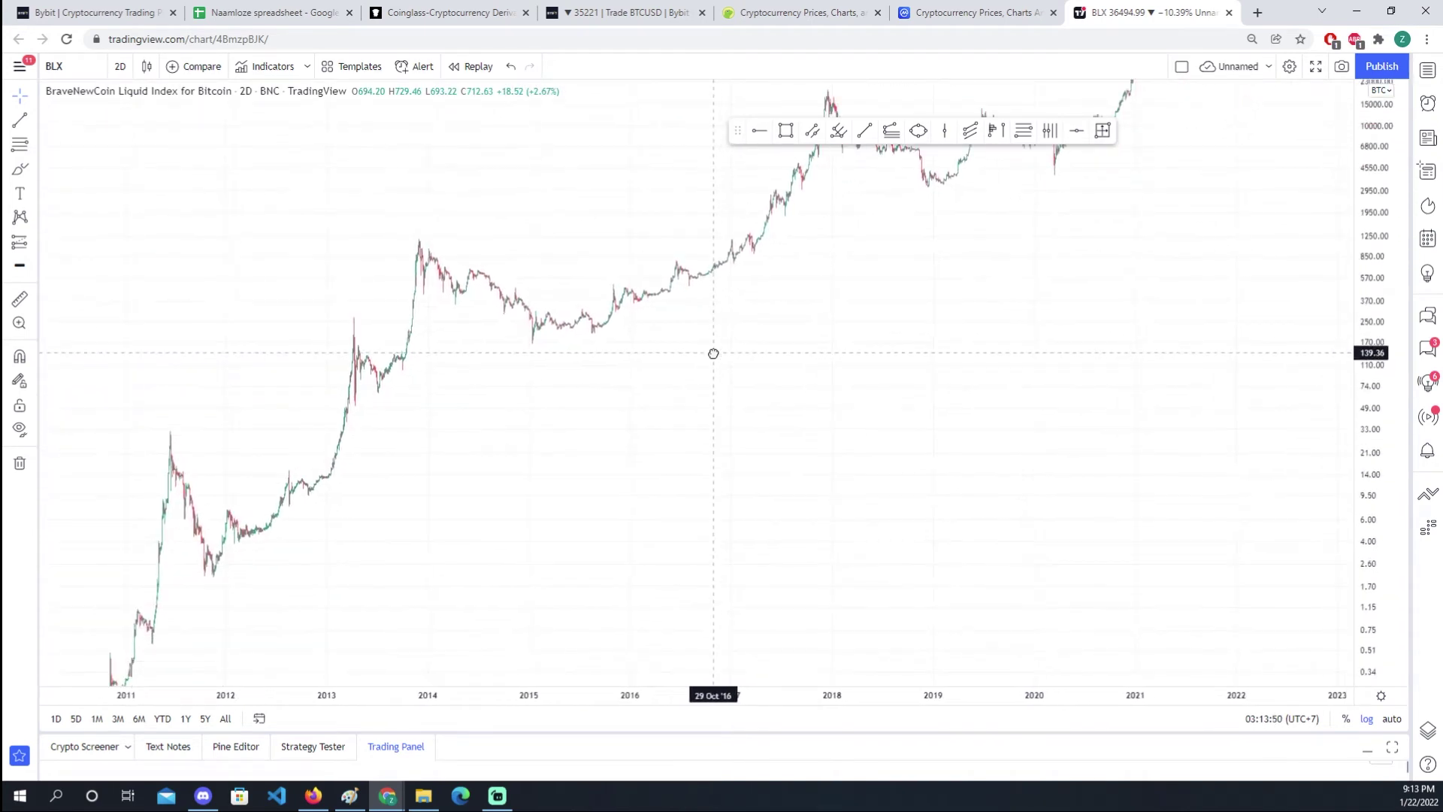
pyautogui.moveTo(1380, 315); pyautogui.dragTo(1343, 461)
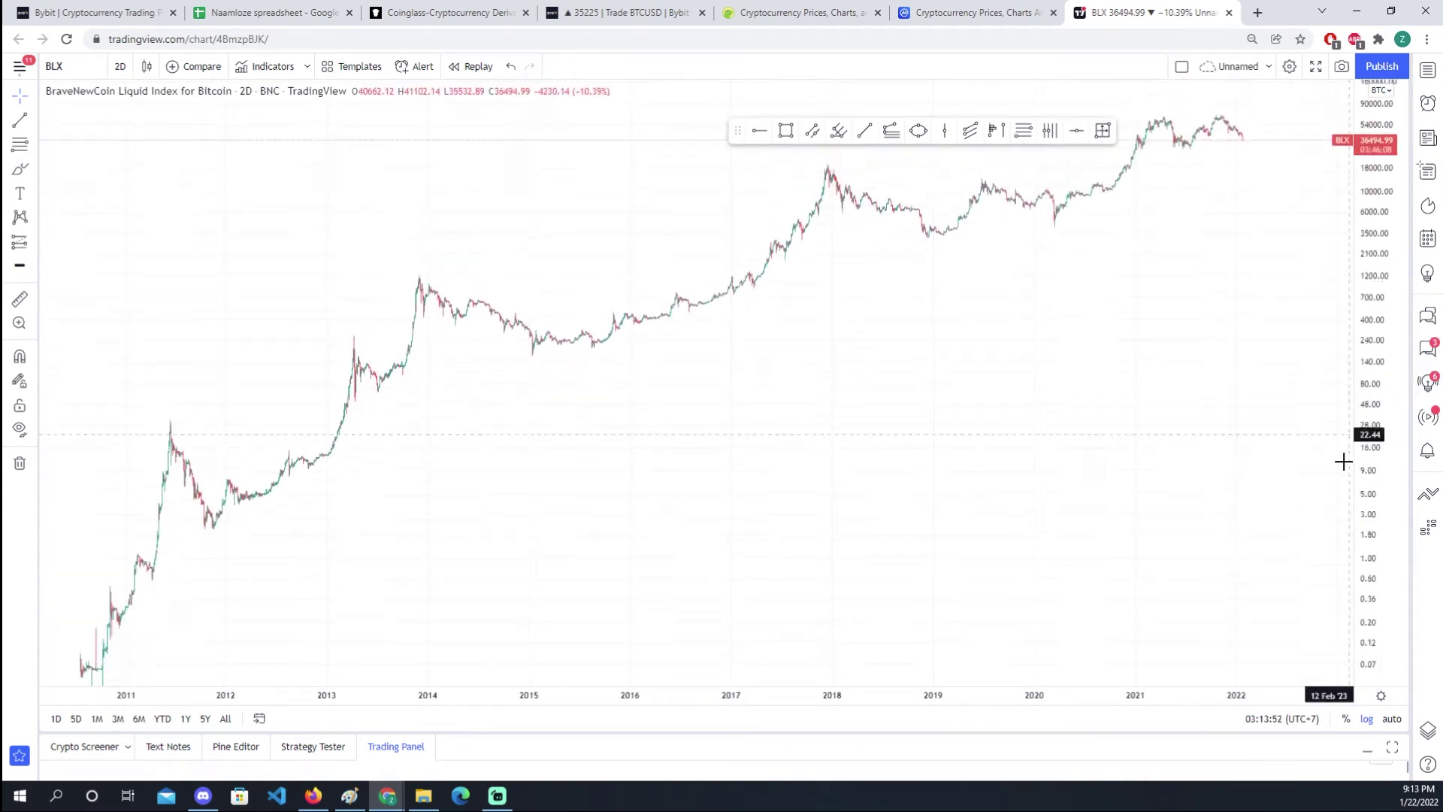
pyautogui.moveTo(1061, 498); pyautogui.dragTo(1011, 532)
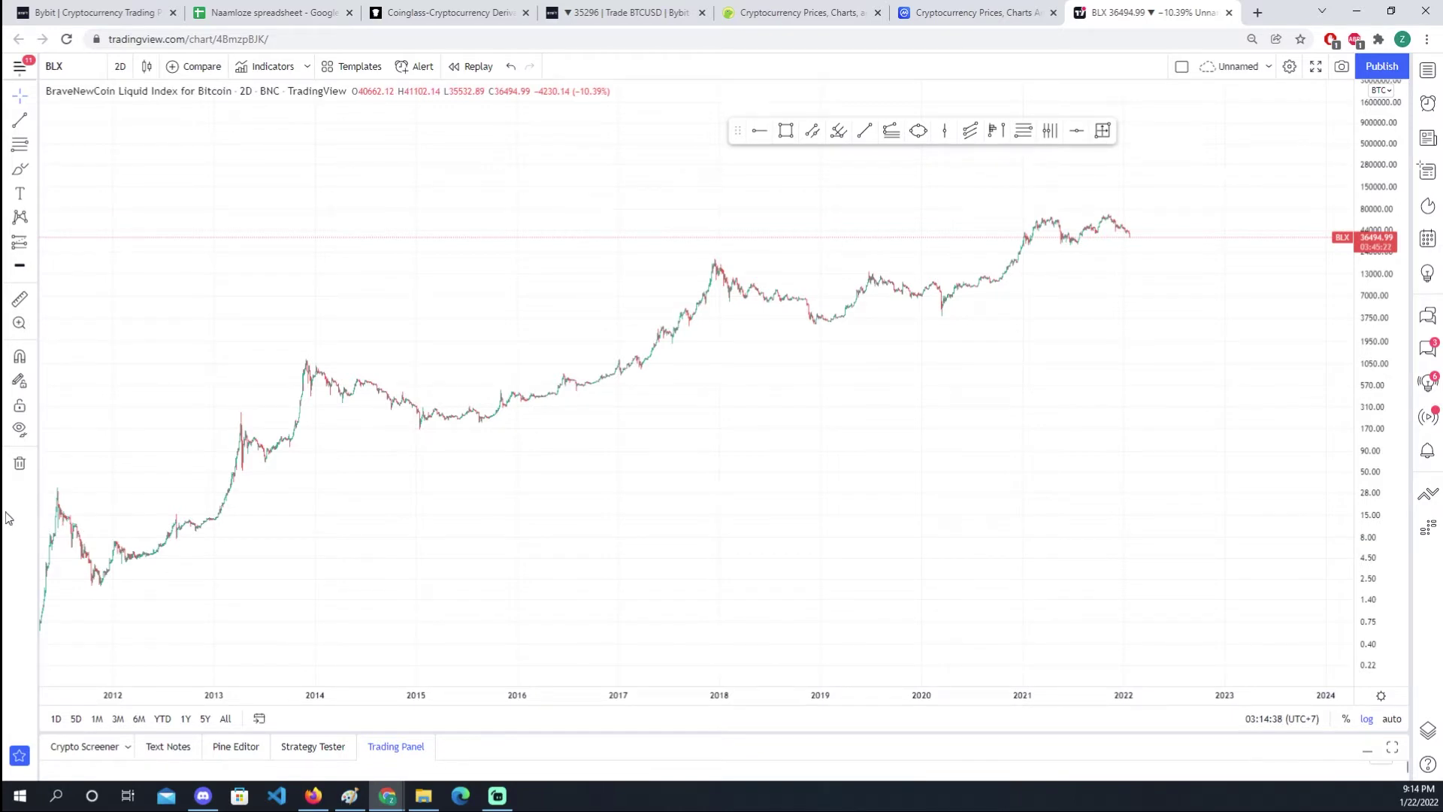
# Step: Zoom and pan the BLX log chart until Bitcoin's full 2011–2022 history fits on screen
pyautogui.moveTo(863, 526); pyautogui.dragTo(885, 516)
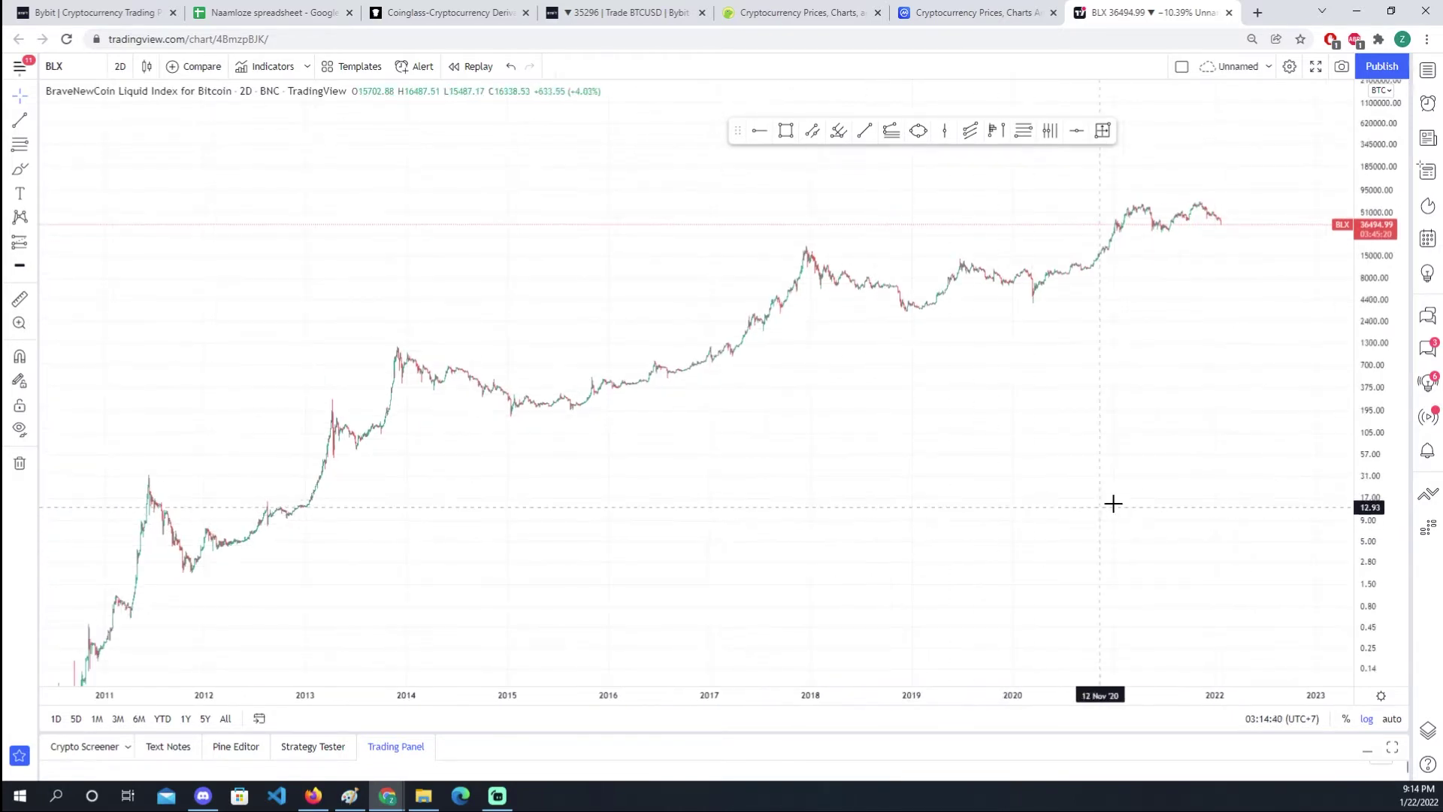
pyautogui.scroll(-2, 1198, 489)
pyautogui.moveTo(1198, 489); pyautogui.dragTo(1059, 471)
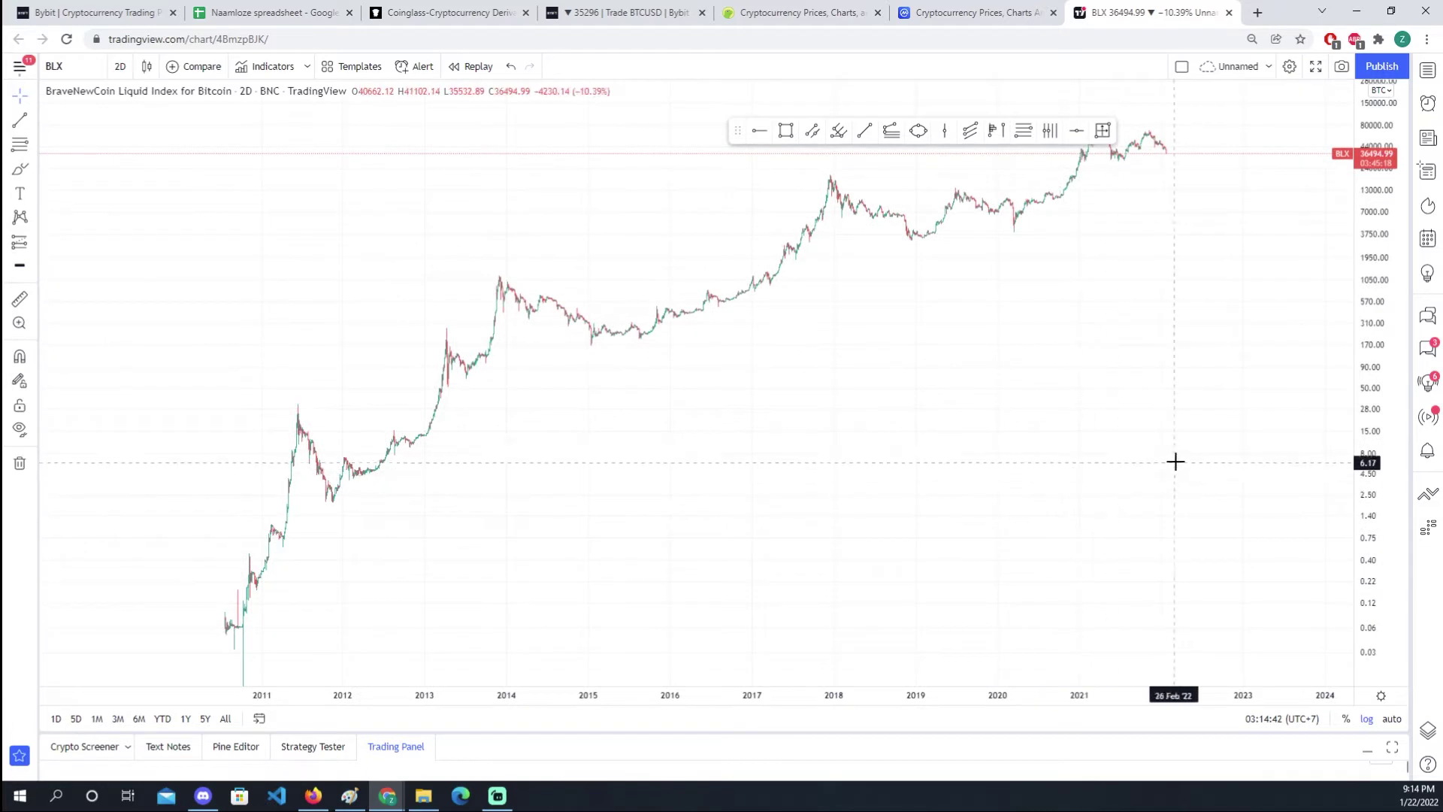
pyautogui.scroll(3, 1176, 461)
pyautogui.moveTo(829, 481); pyautogui.dragTo(996, 432)
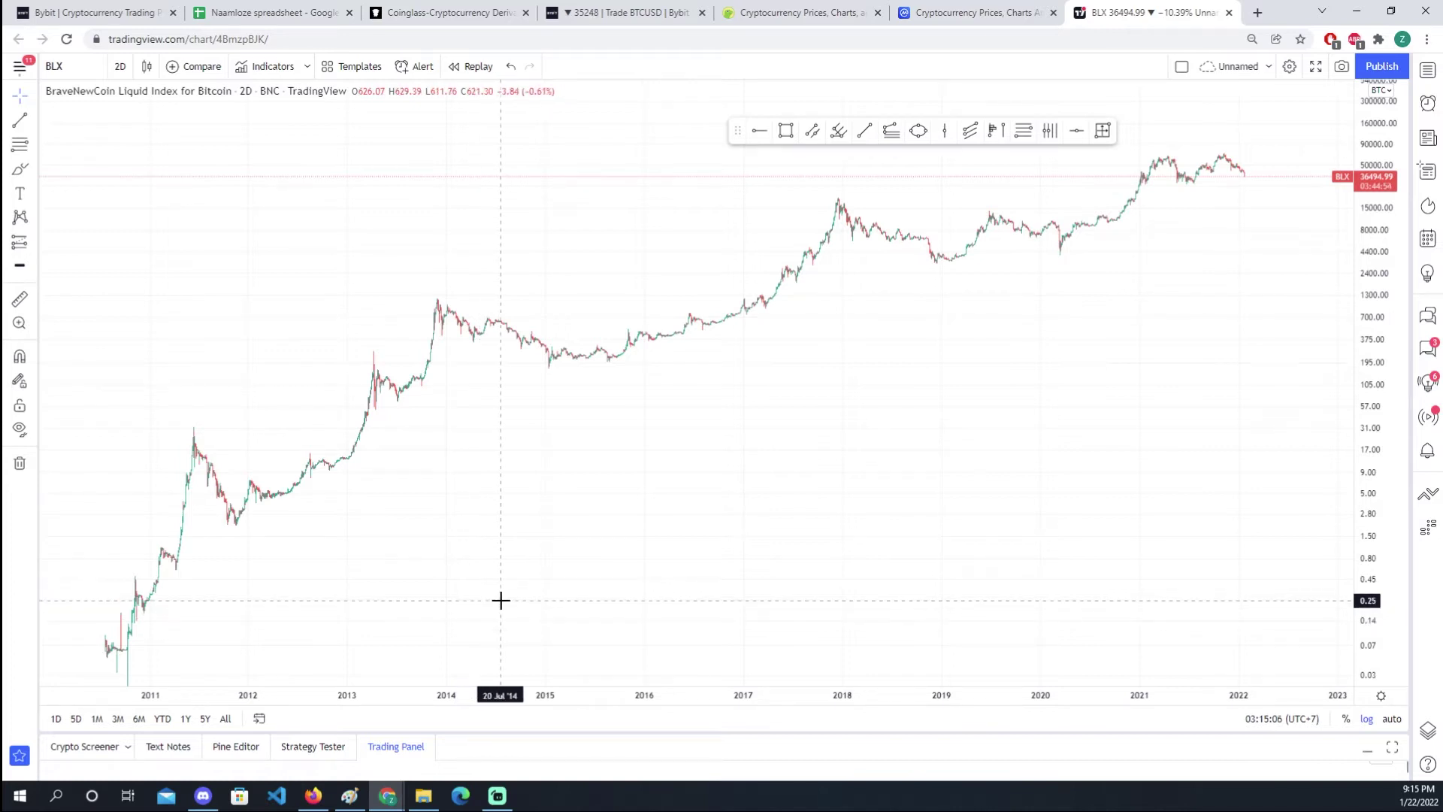
pyautogui.scroll(3, 502, 599)
pyautogui.moveTo(564, 577); pyautogui.dragTo(532, 556)
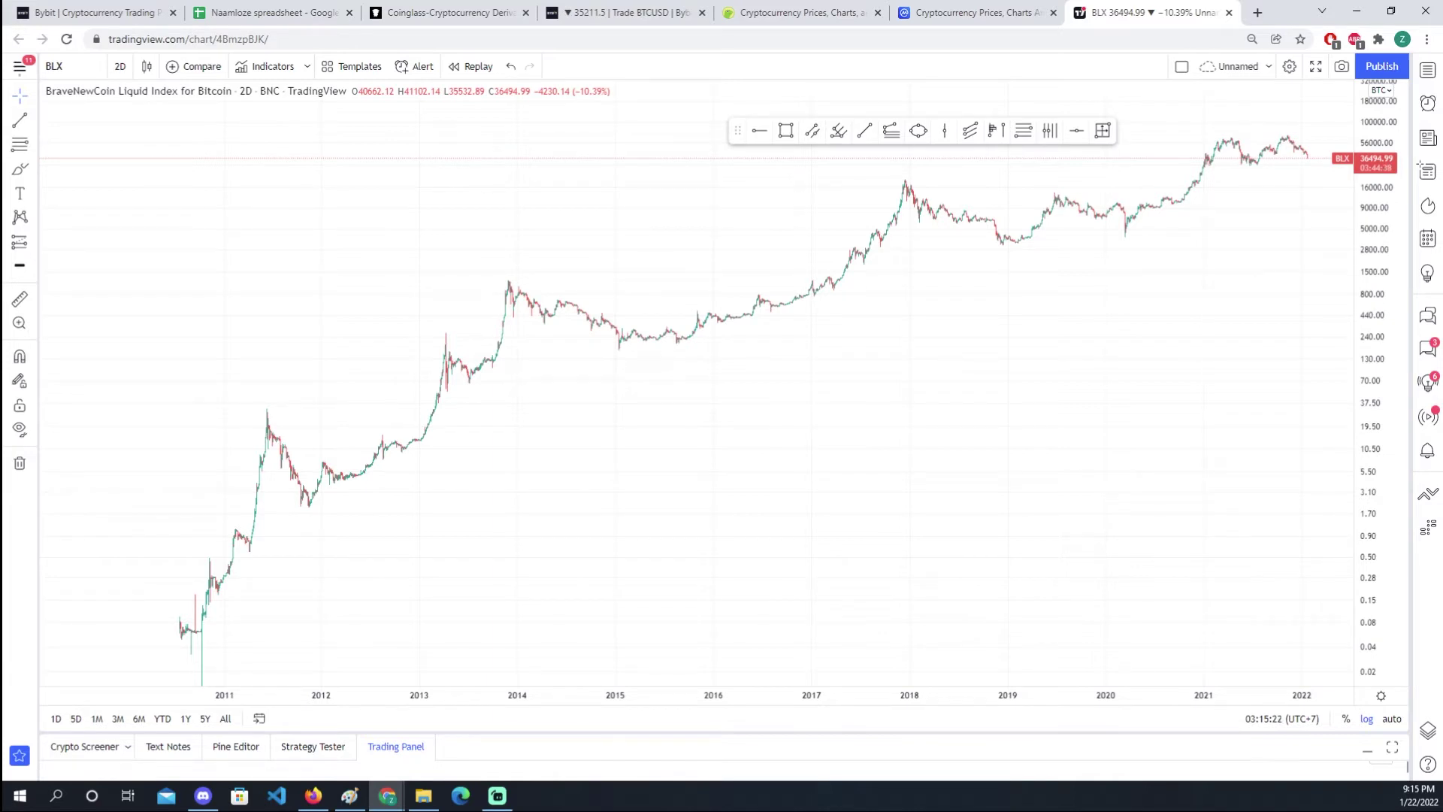
pyautogui.click(203, 795)
# Step: Bring up the Bybit testnet BTCUSD trading page and adjust its 4h chart view
pyautogui.click(611, 13)
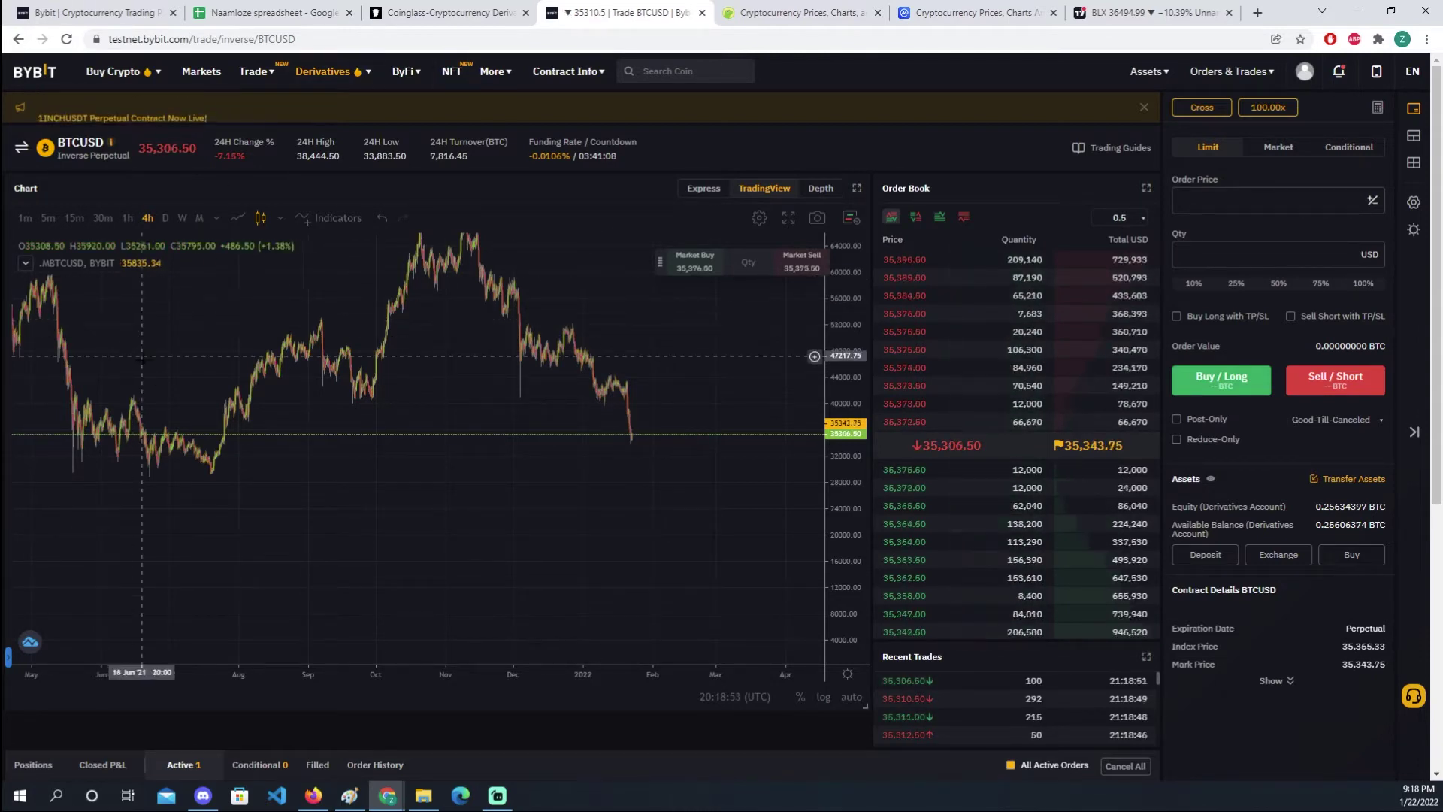
pyautogui.moveTo(177, 413); pyautogui.dragTo(203, 431)
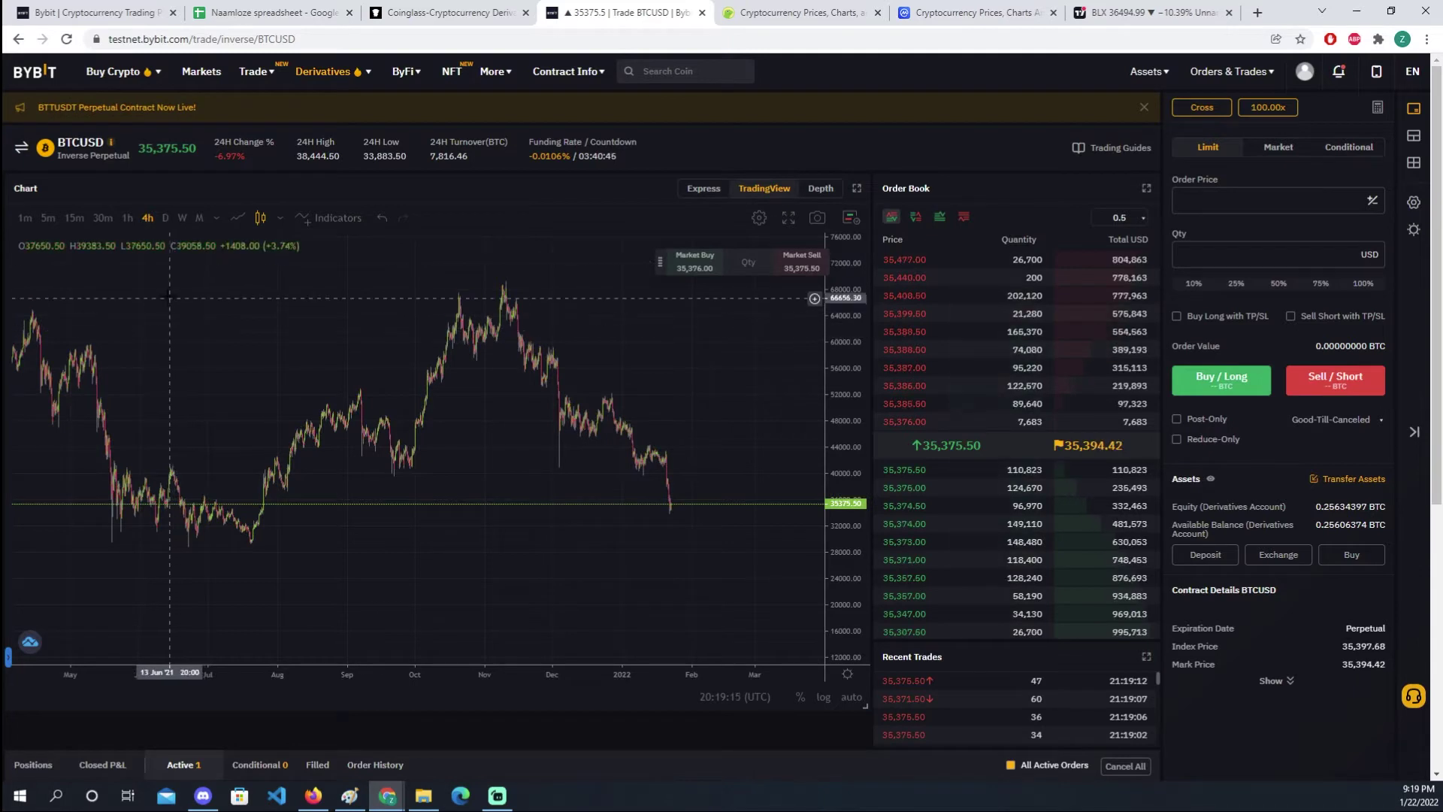
pyautogui.scroll(2, 526, 383)
# Step: Pan the Bybit BTCUSD 4h chart so it runs from June 2021 to the latest candles
pyautogui.moveTo(575, 406); pyautogui.dragTo(606, 372)
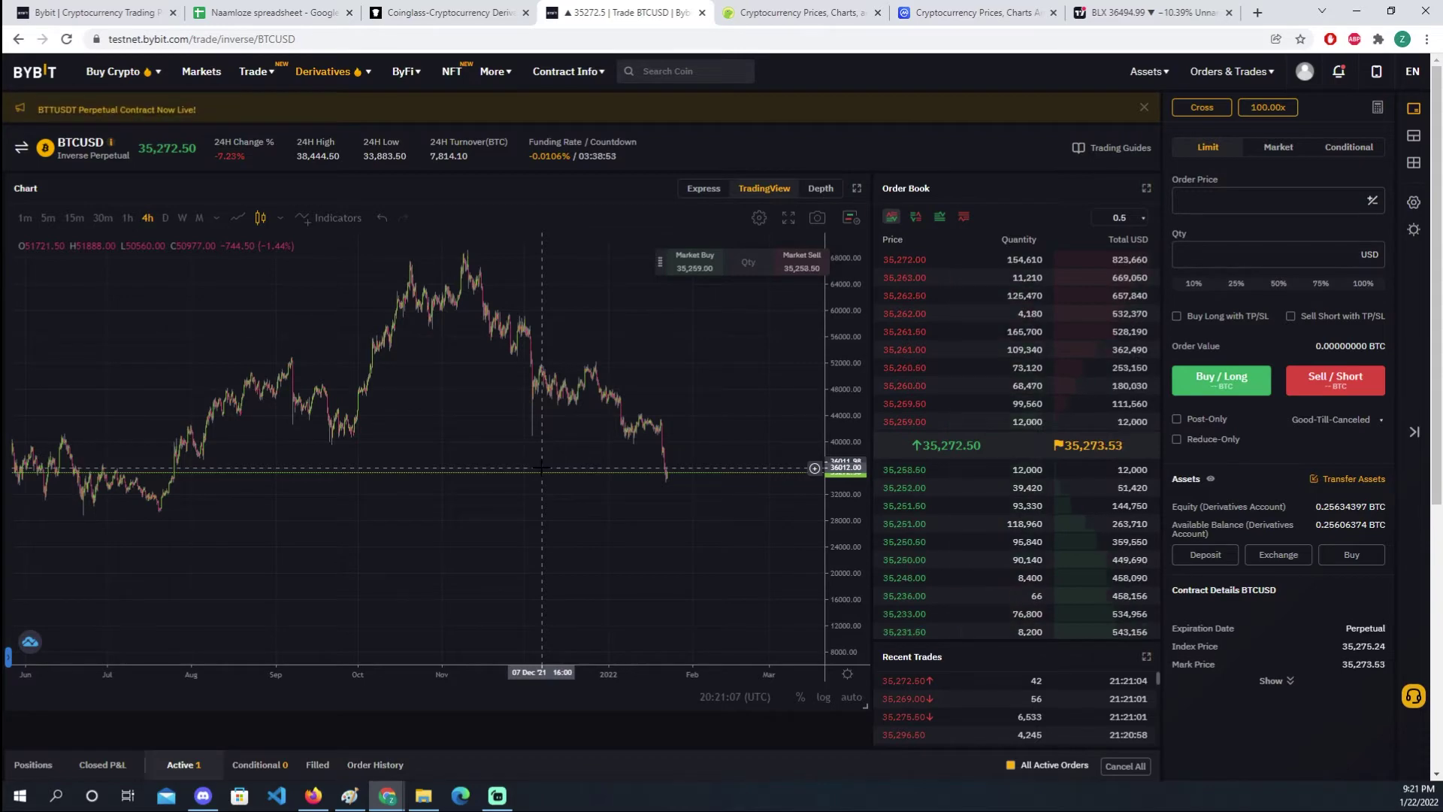
# Step: Cancel the pending 4,363-contract BTCUSD limit short at 178,934.5, then check Positions
pyautogui.scroll(-4, 1266, 657)
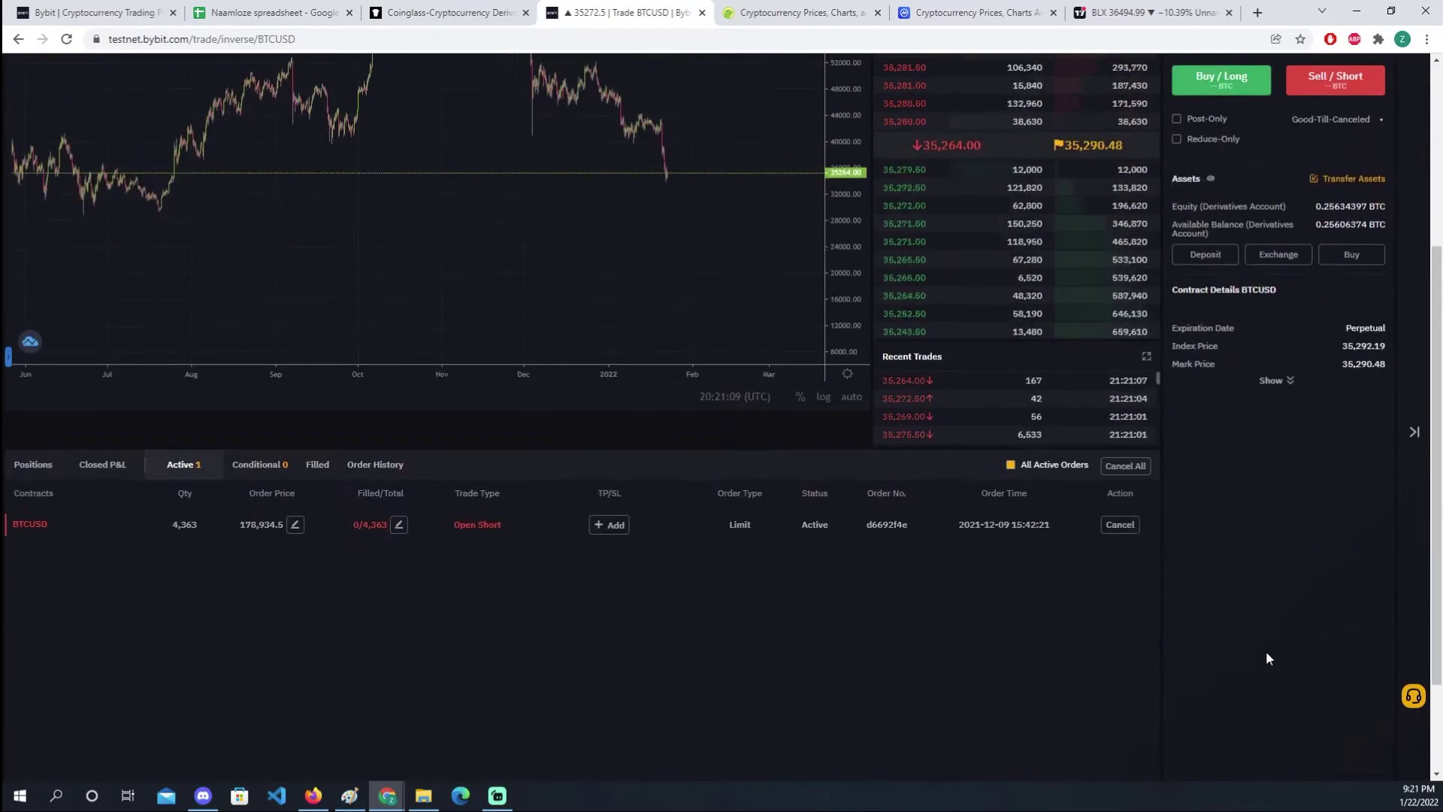
pyautogui.click(1117, 526)
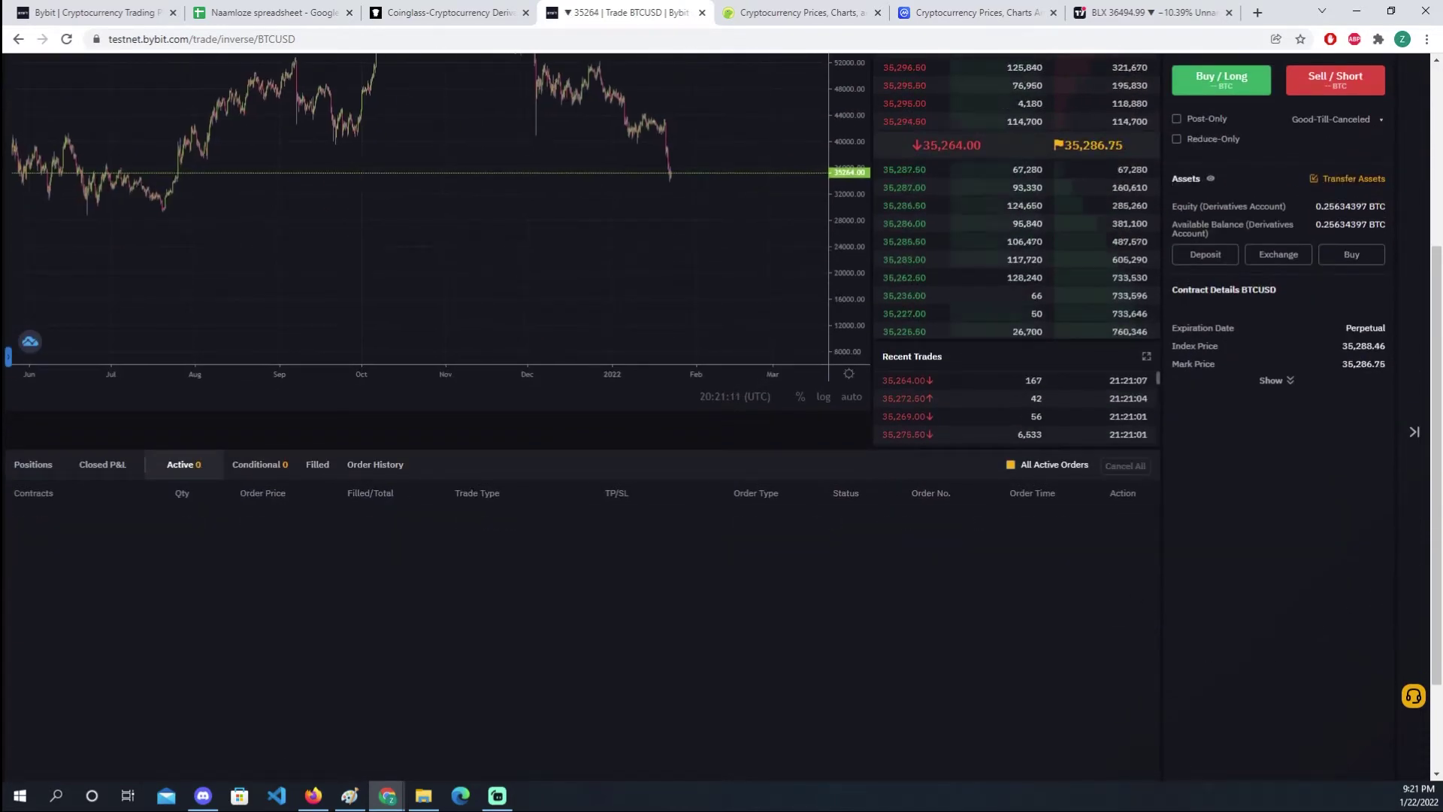
pyautogui.click(33, 464)
pyautogui.scroll(3, 208, 613)
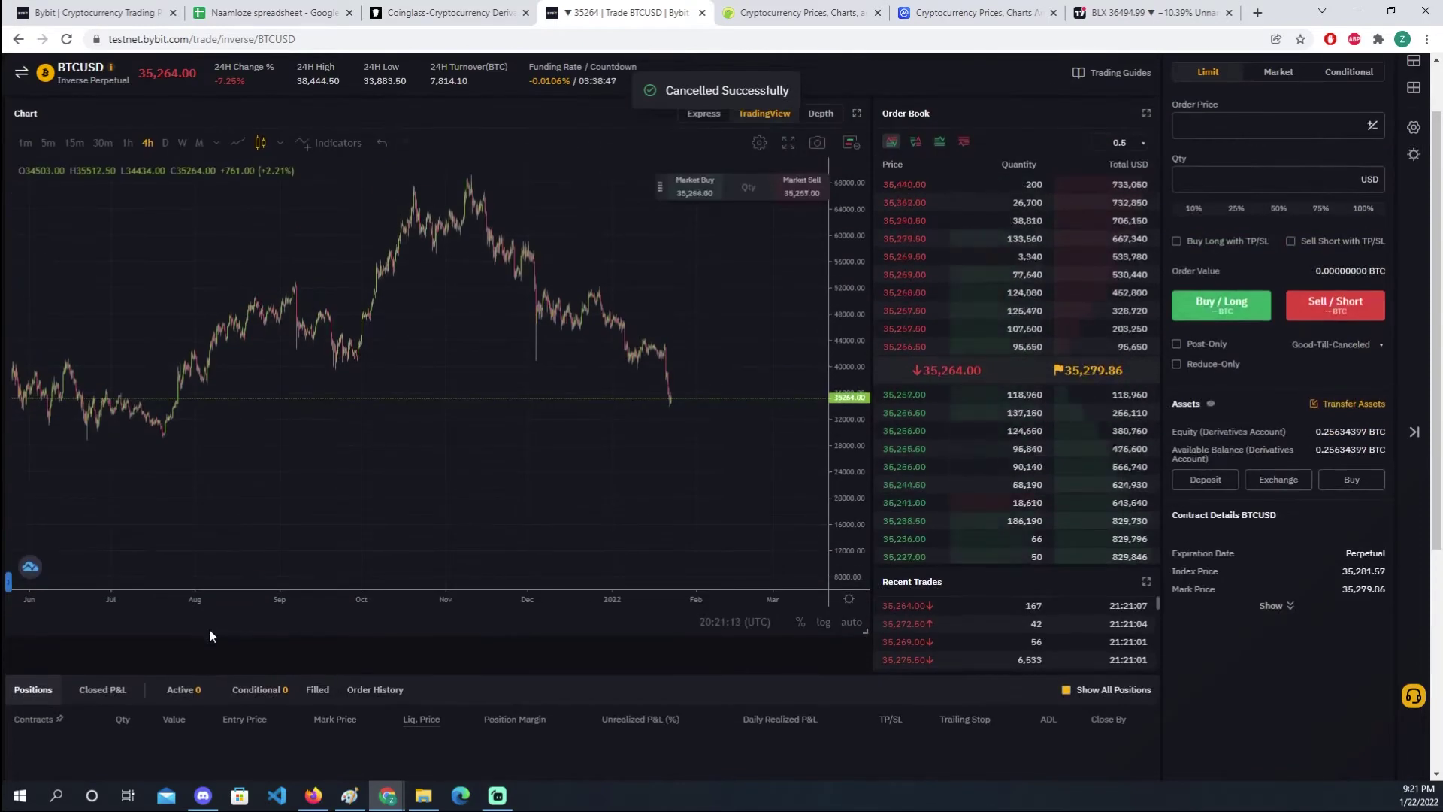
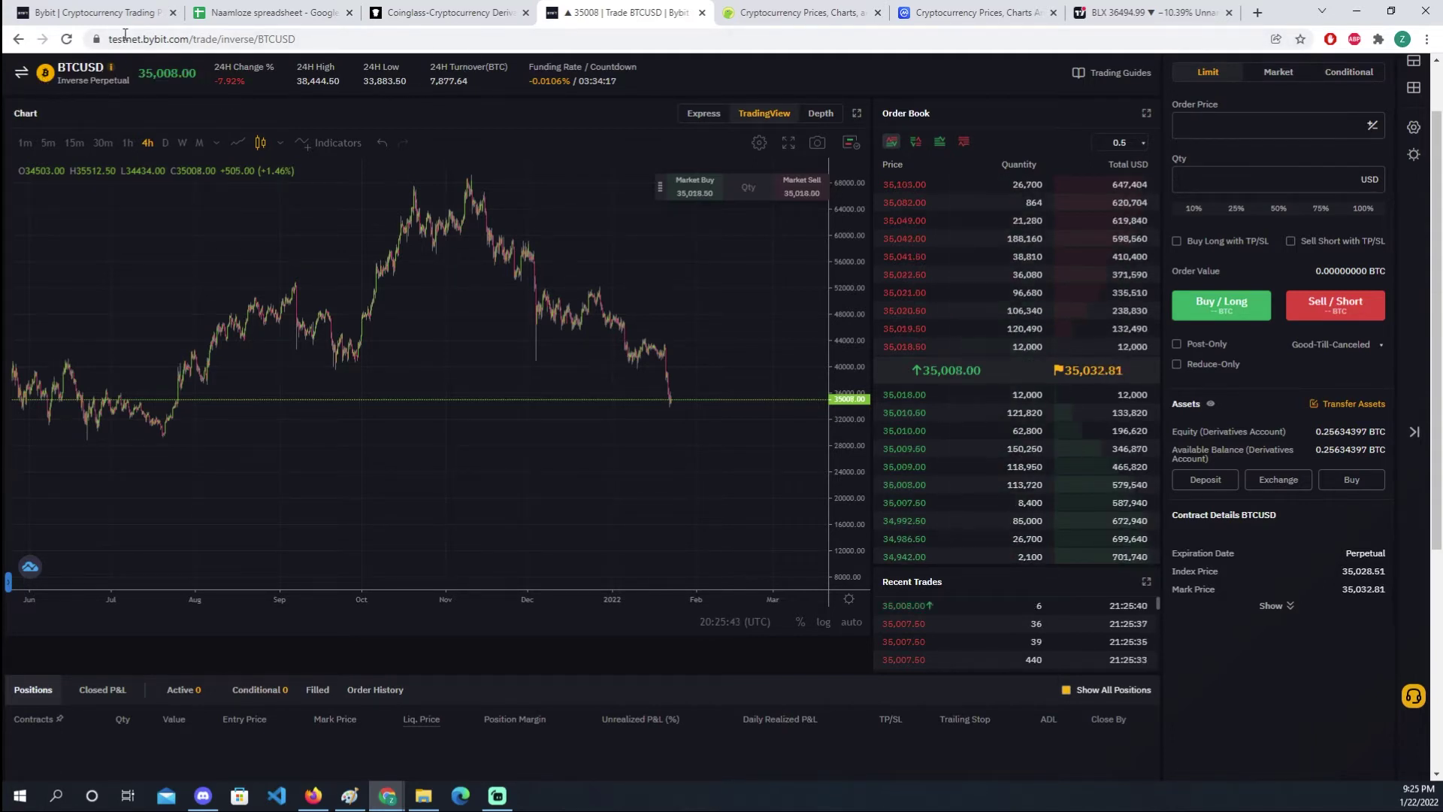
# Step: Switch to the first browser tab, showing the Bybit 'Next Level Trading' homepage
pyautogui.click(148, 9)
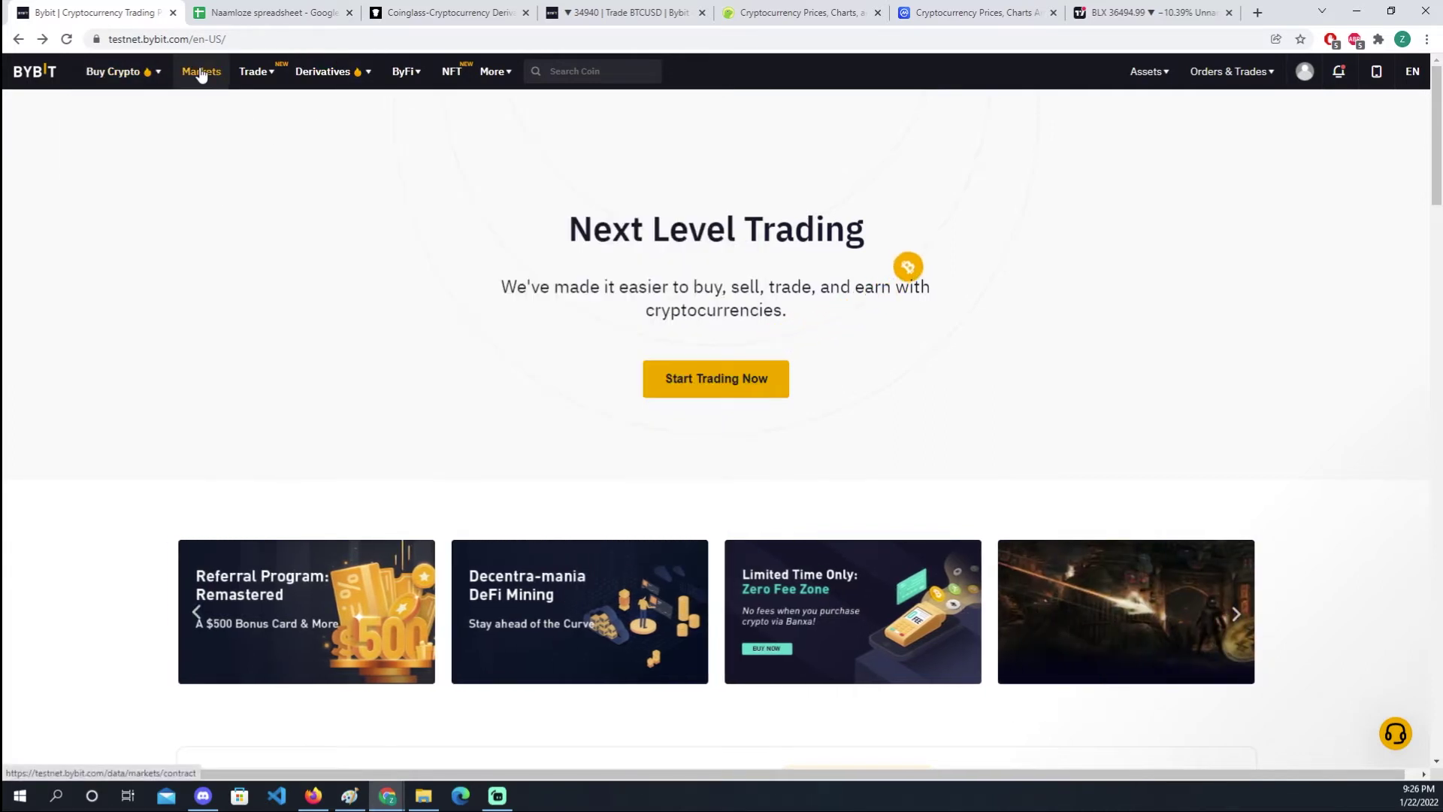
# Step: In Markets, filter Derivatives to Inverse Perpetual and open the BTCUSD trading page
pyautogui.click(201, 71)
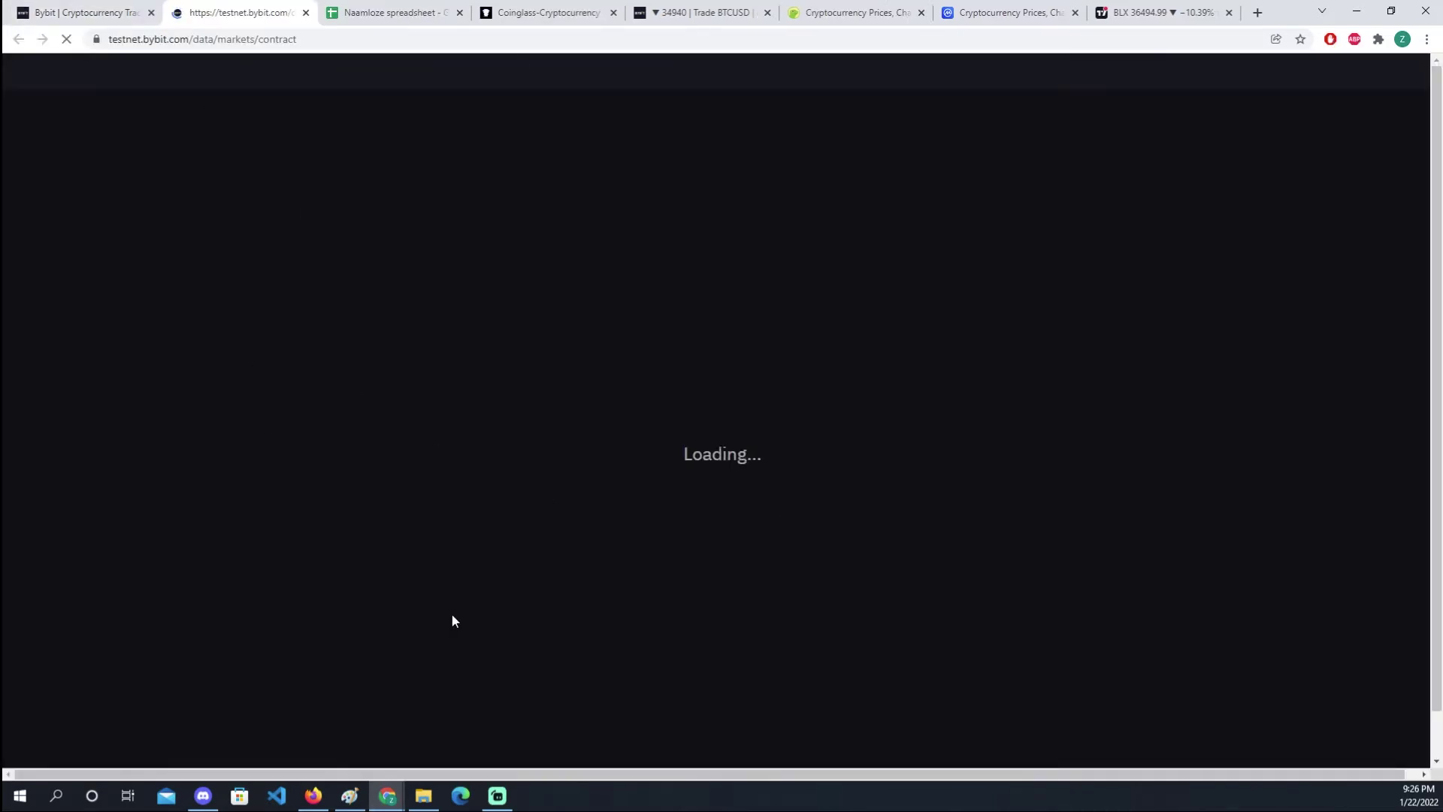
pyautogui.scroll(-1, 463, 613)
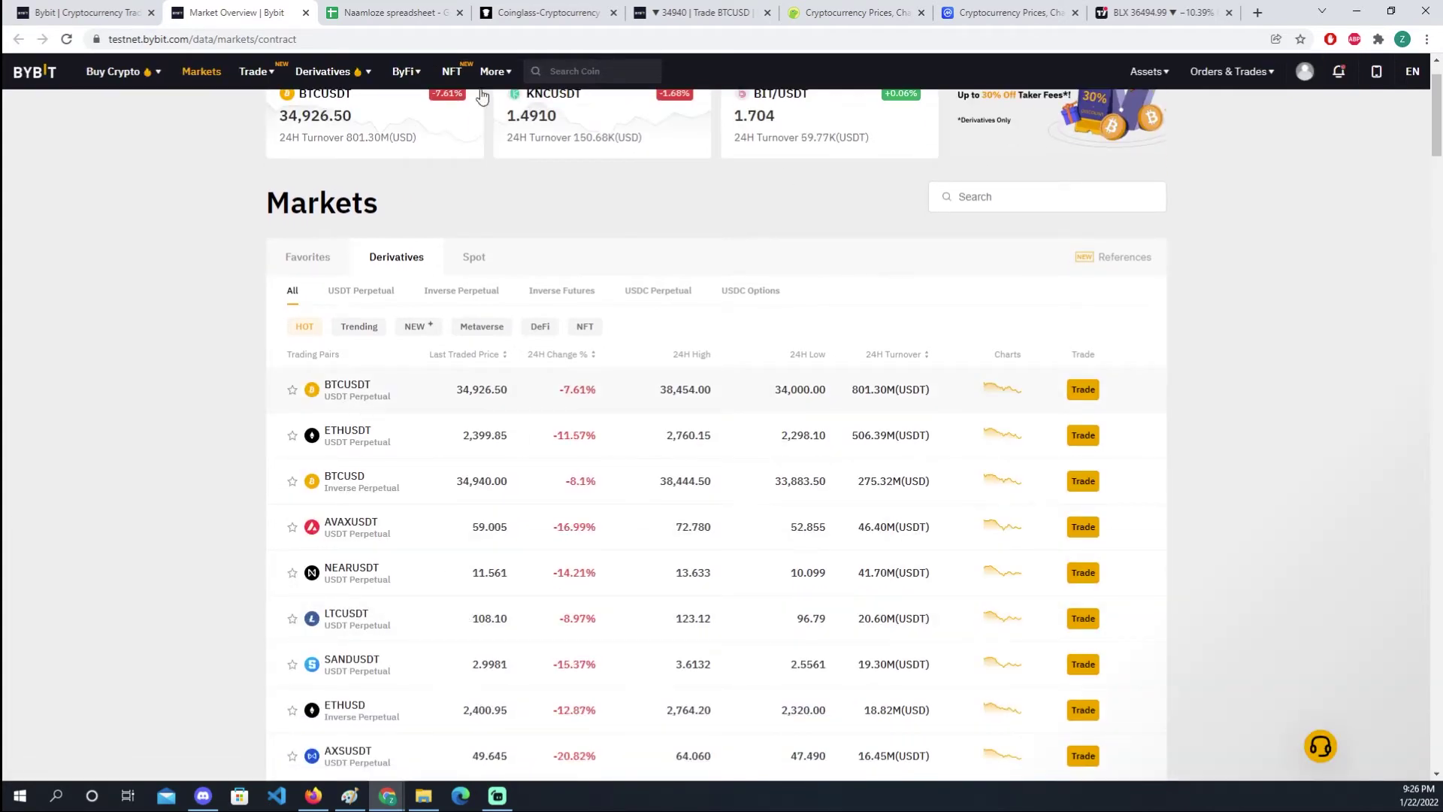
pyautogui.scroll(1, 549, 611)
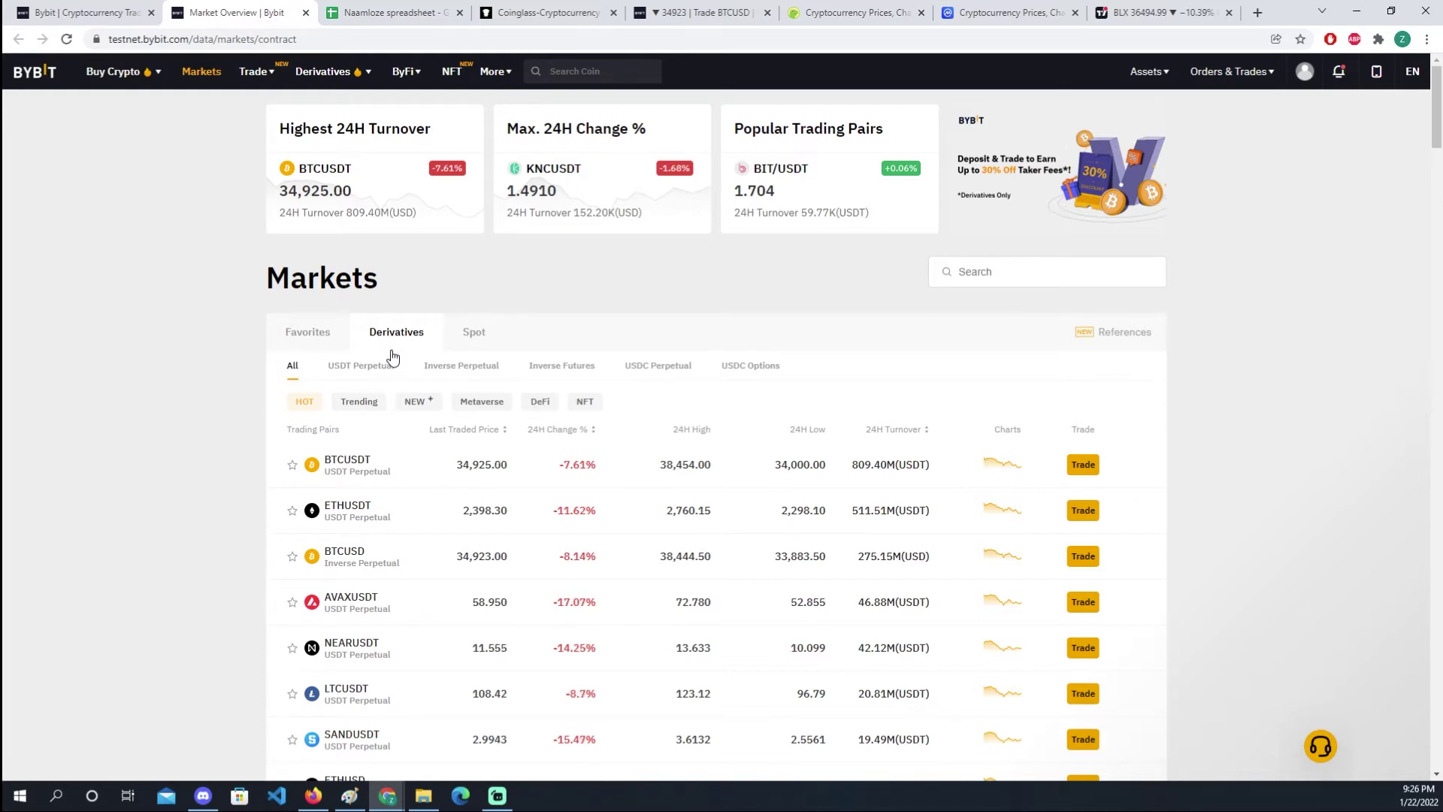
pyautogui.click(449, 367)
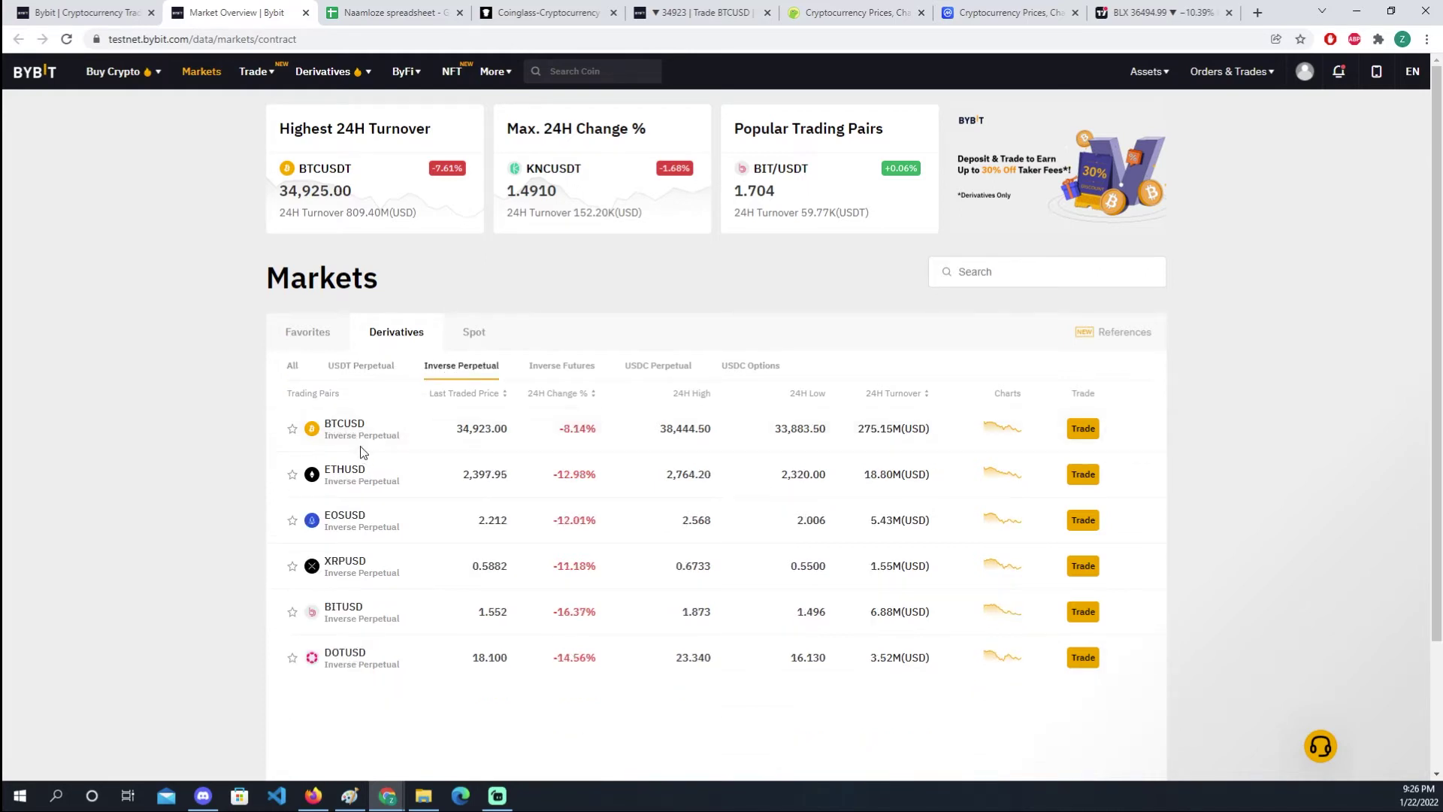
pyautogui.click(360, 447)
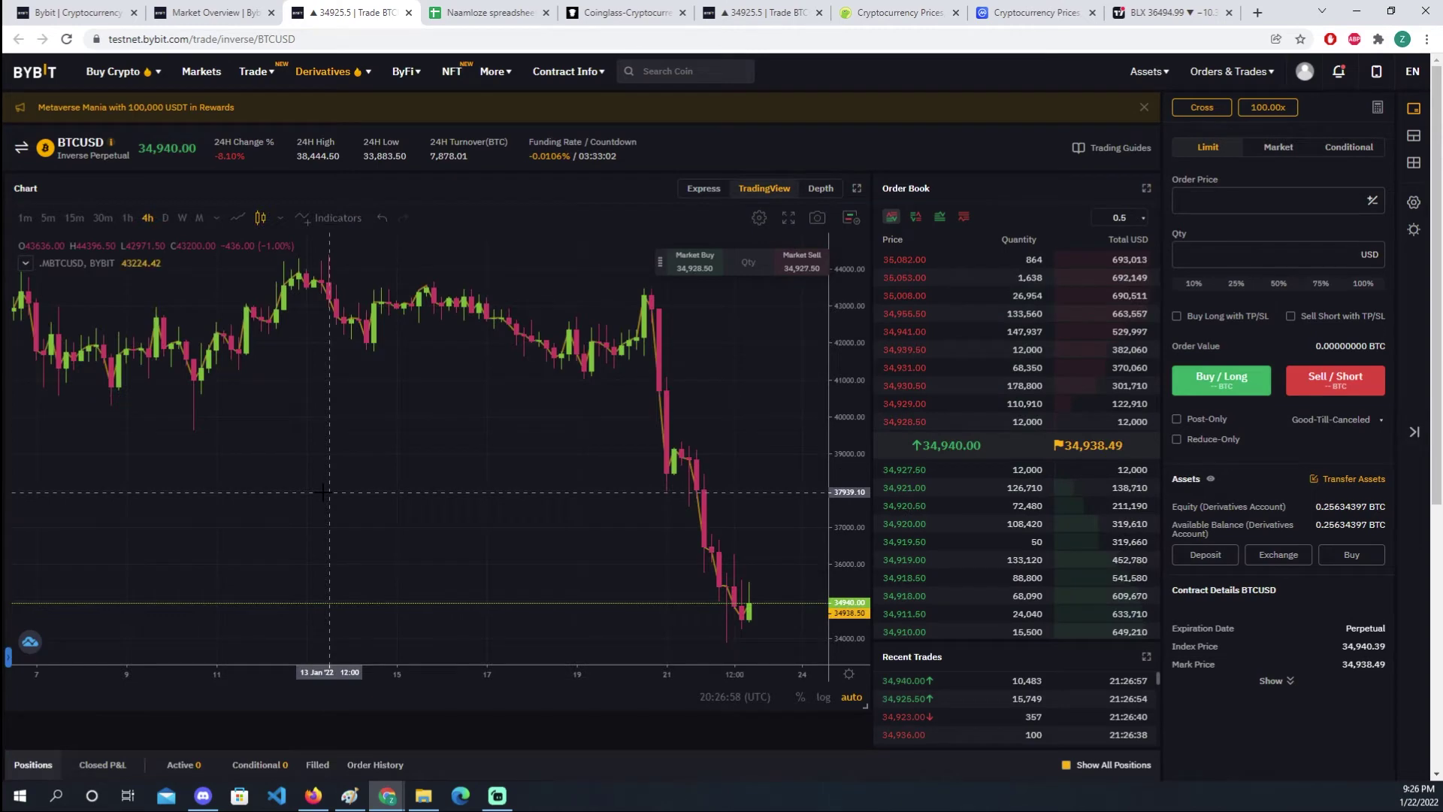
# Step: Zoom out the BTCUSD chart's time axis to span roughly September through February
pyautogui.scroll(-5, 459, 505)
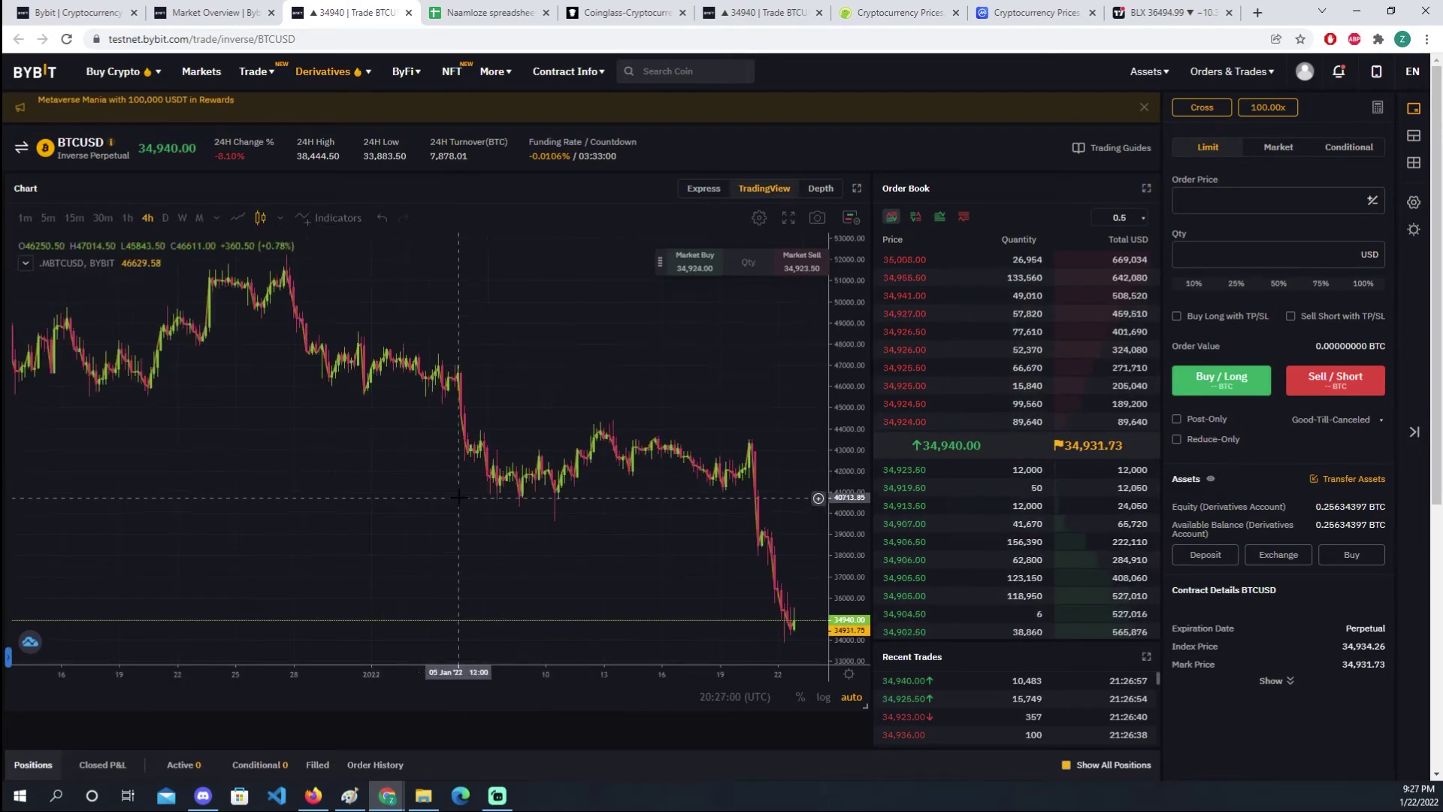
pyautogui.scroll(-3, 332, 412)
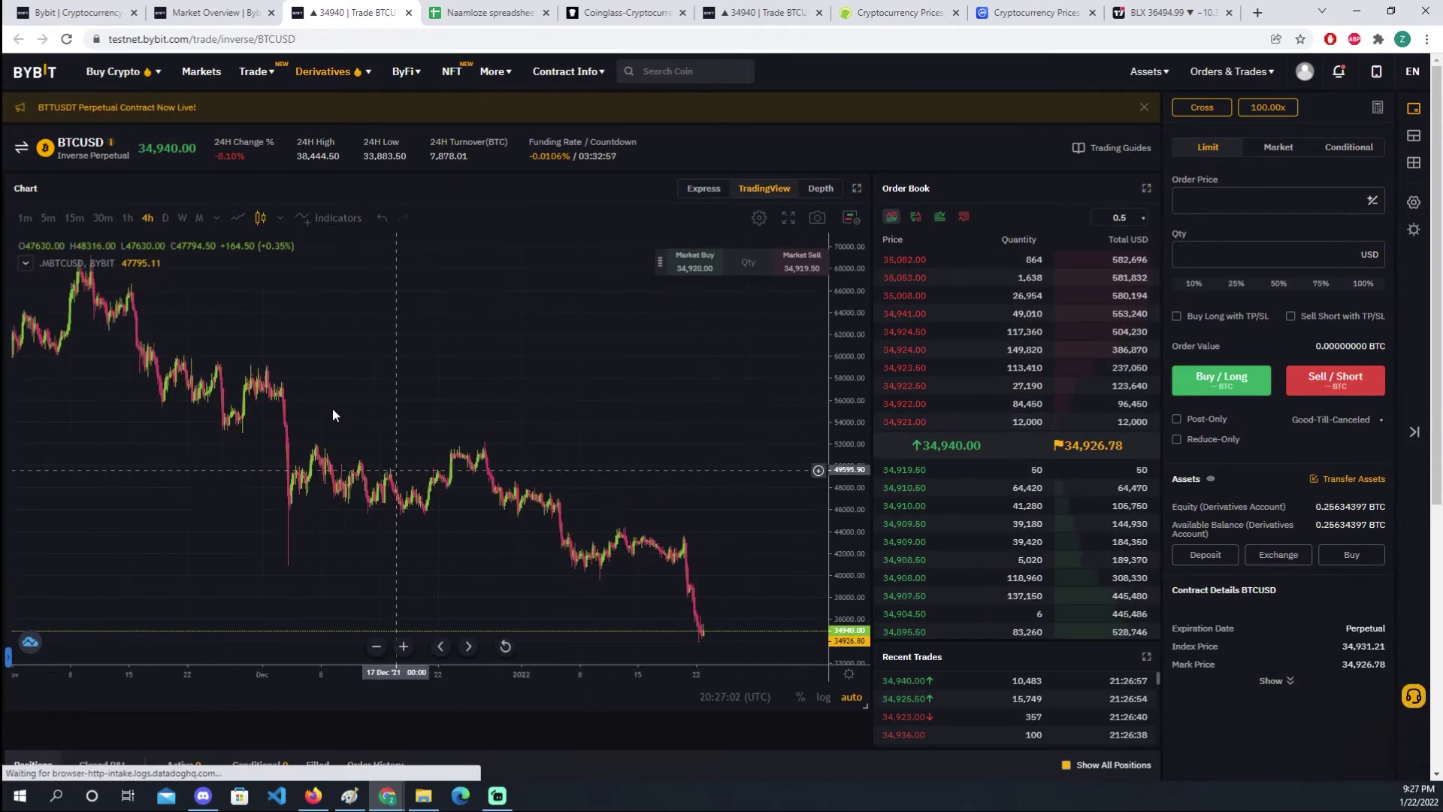
pyautogui.scroll(-4, 634, 520)
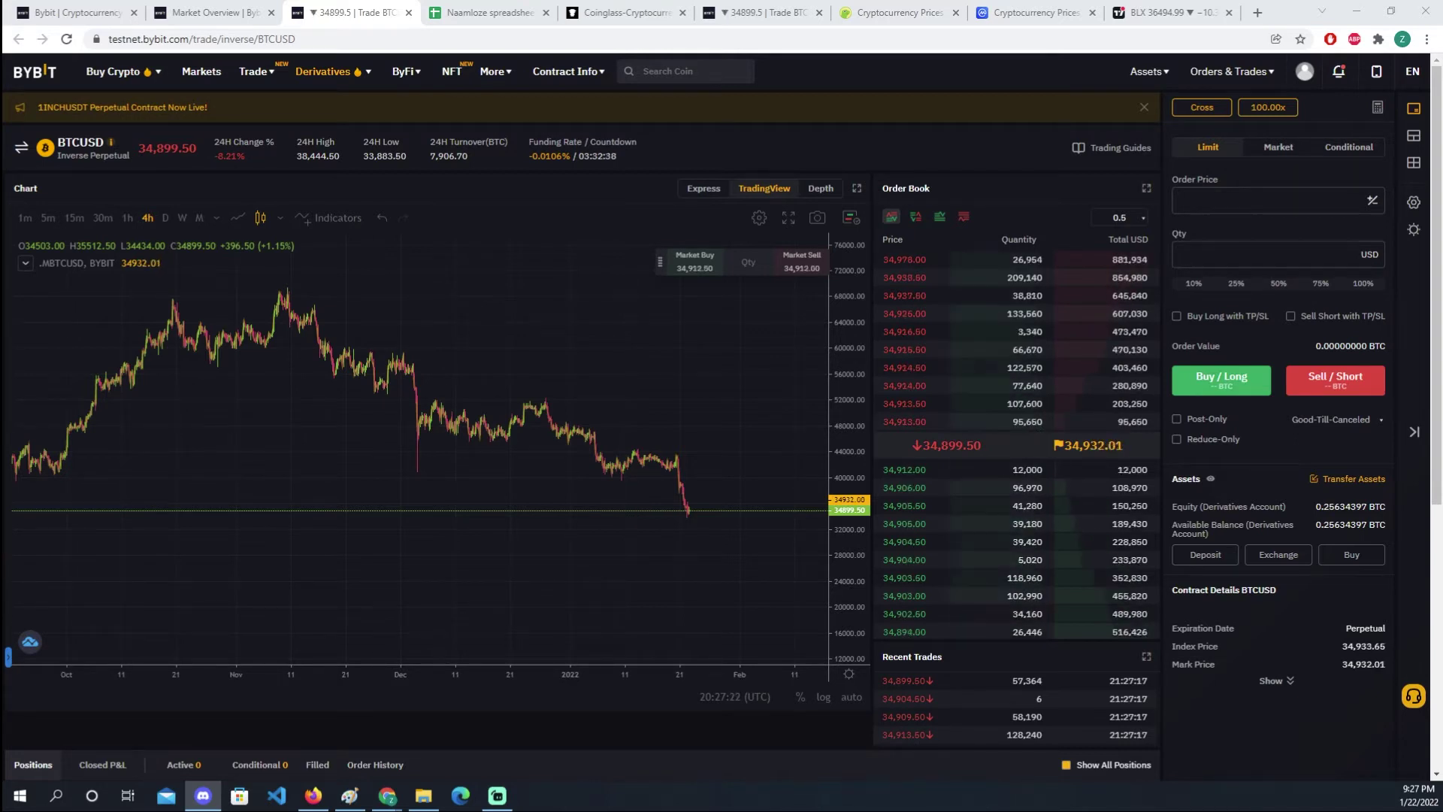
pyautogui.scroll(-2, 292, 496)
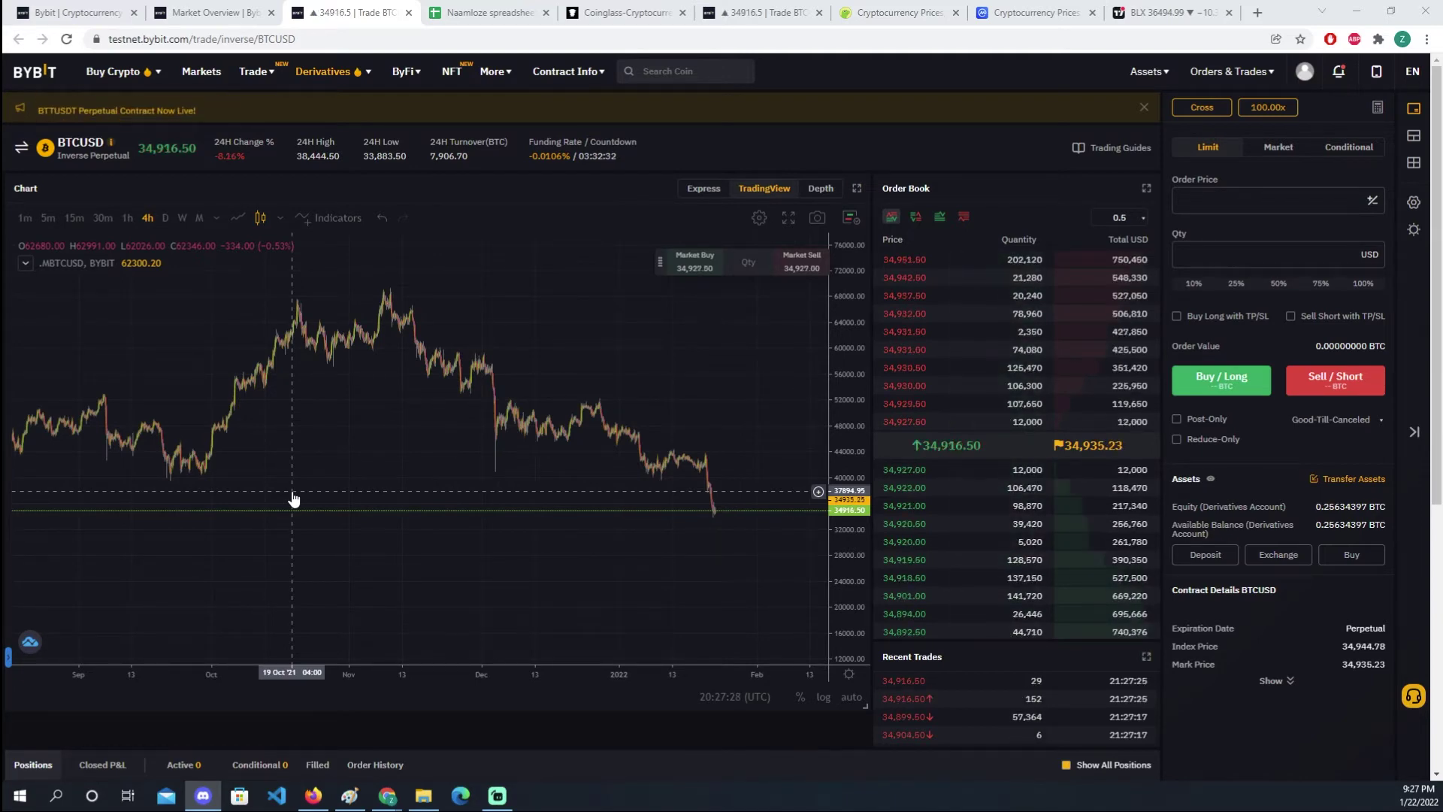
pyautogui.scroll(-1, 293, 498)
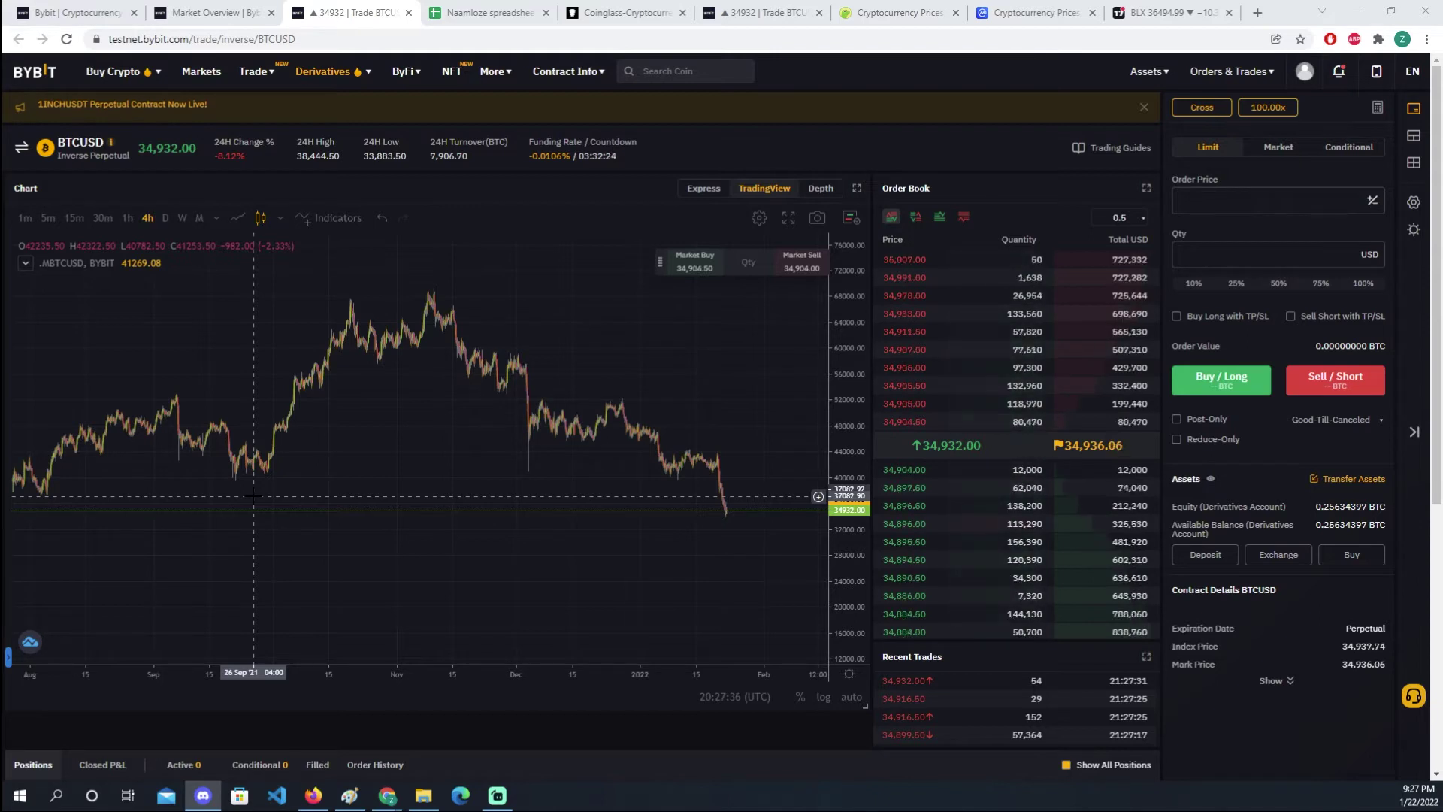
pyautogui.scroll(-1, 254, 496)
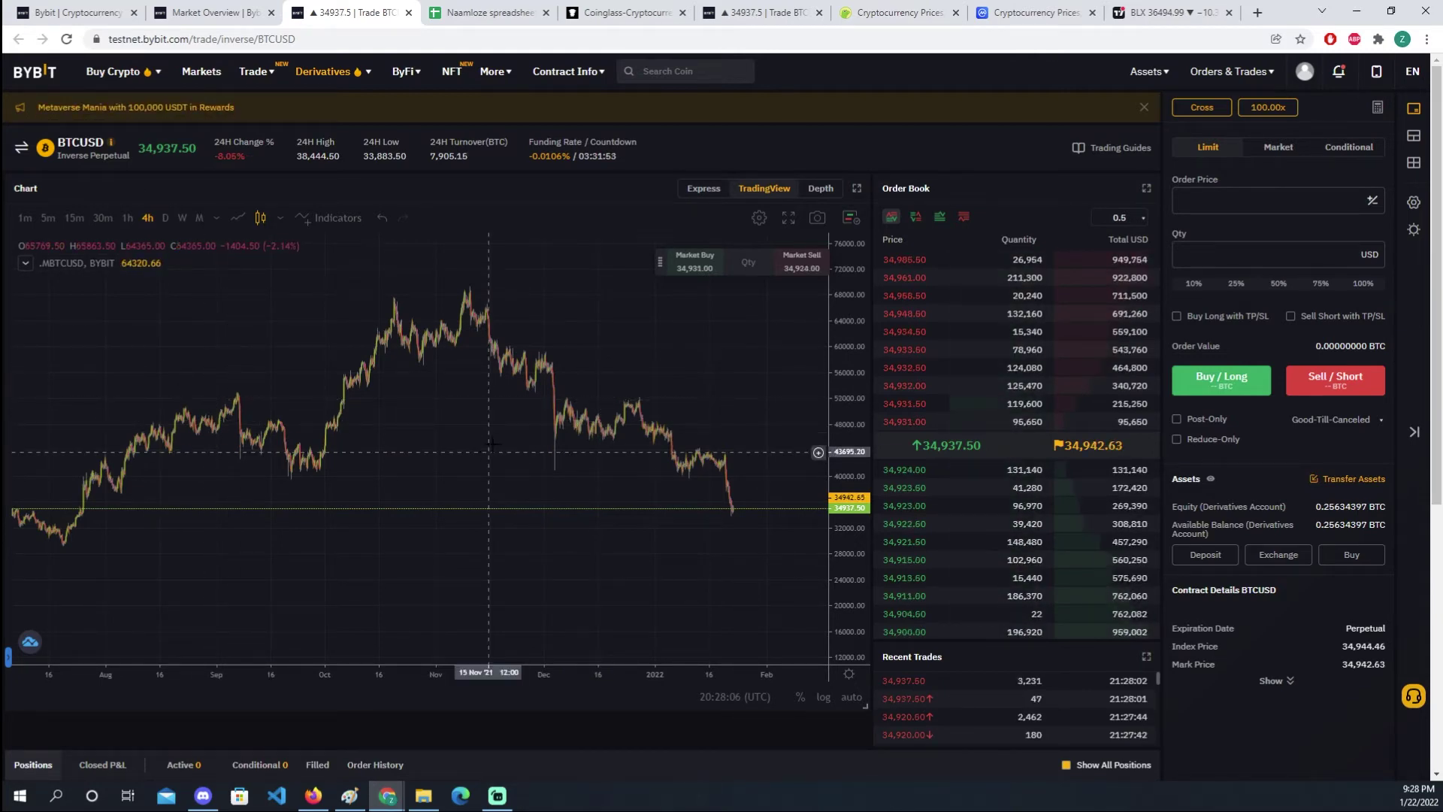
pyautogui.scroll(1, 526, 425)
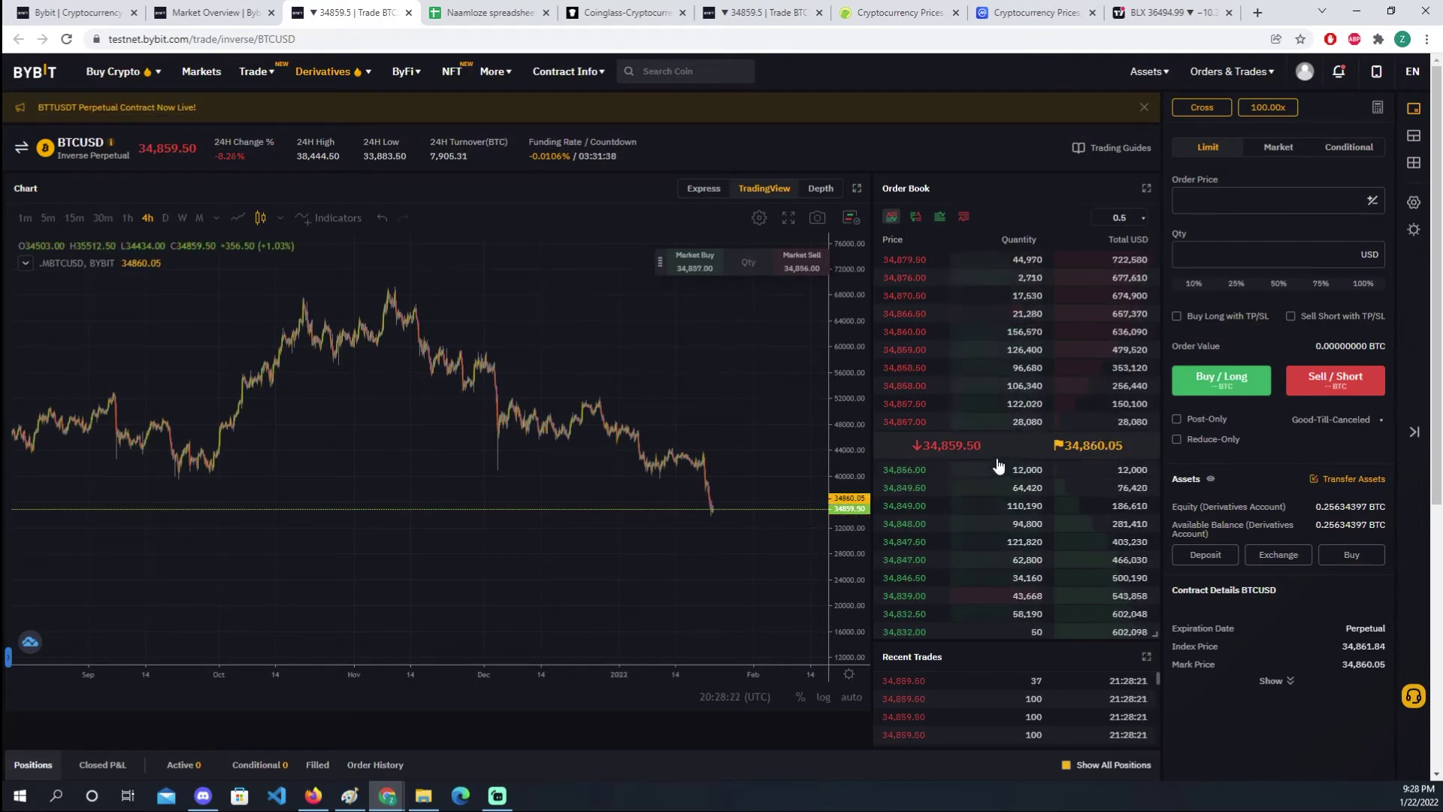
pyautogui.moveTo(1068, 441)
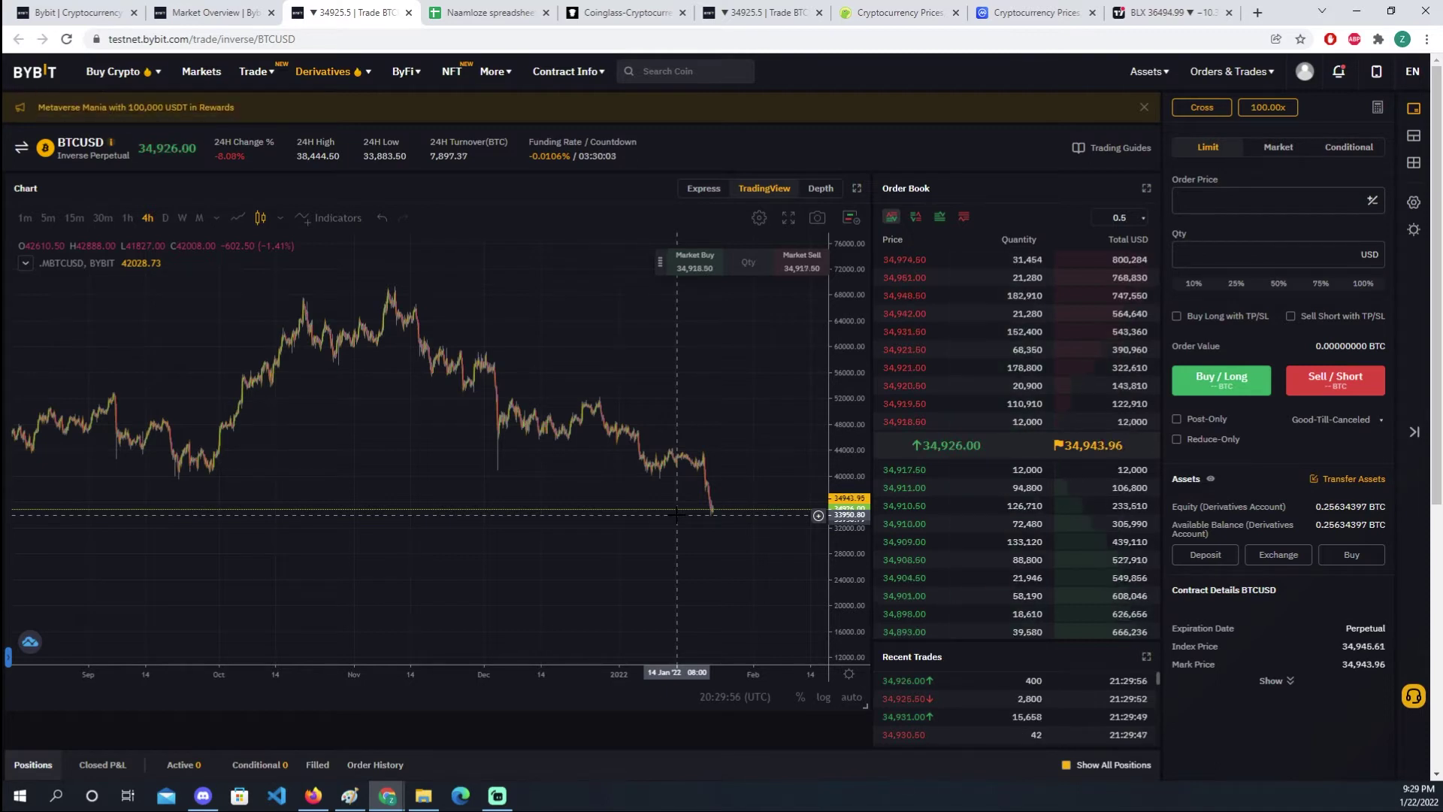
# Step: Zoom in the BTCUSD chart to show the late decline from mid-November onward
pyautogui.scroll(3, 676, 515)
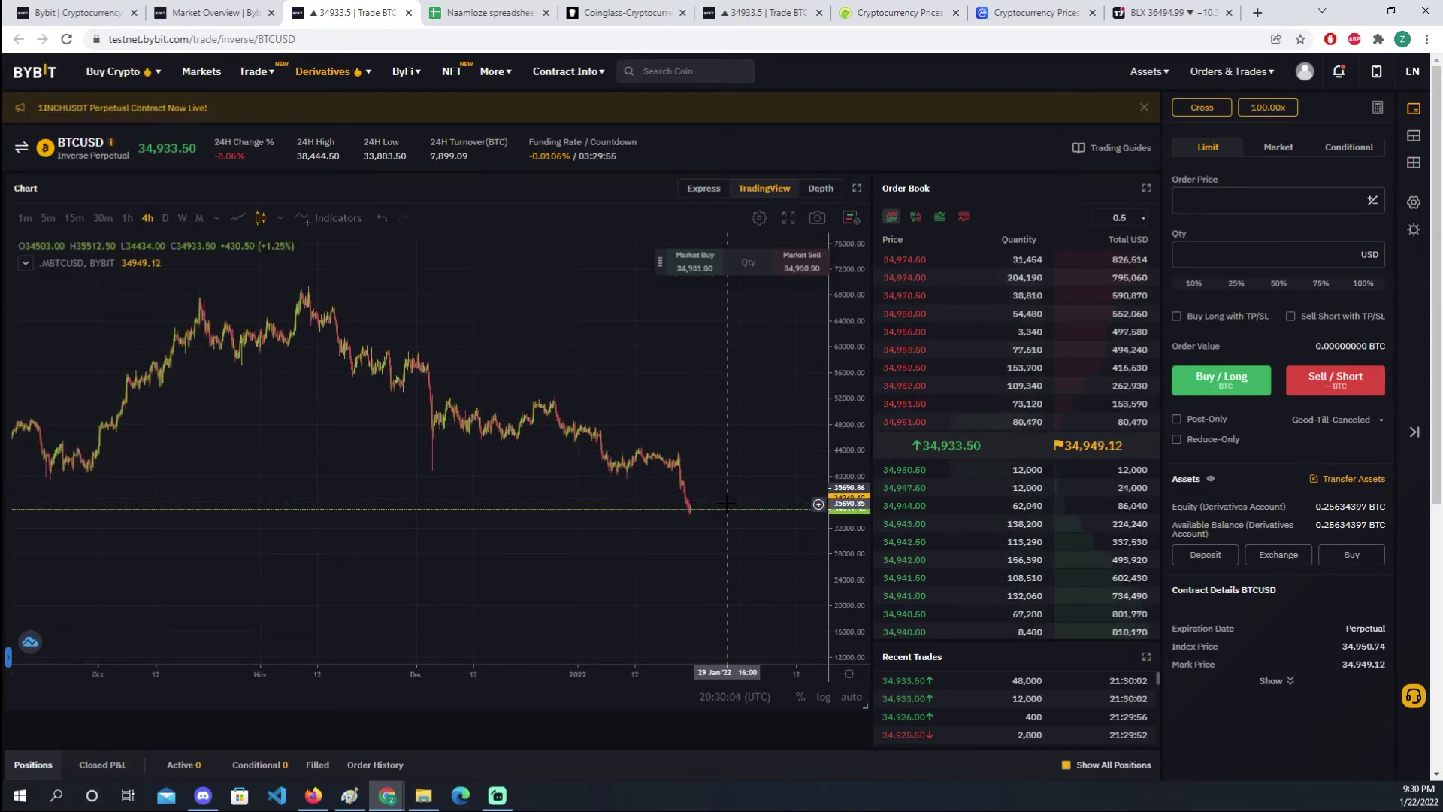
pyautogui.scroll(2, 727, 503)
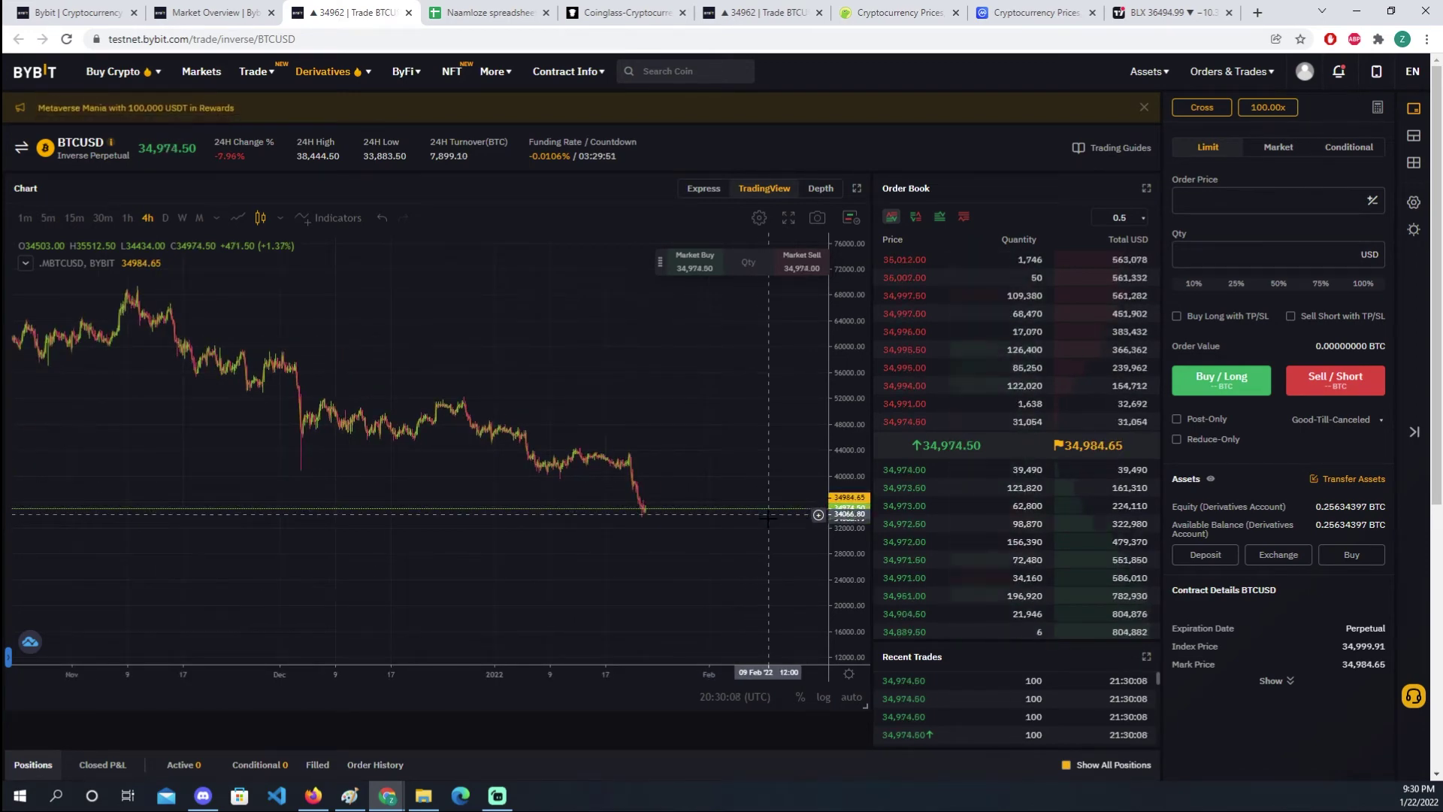
pyautogui.scroll(2, 767, 511)
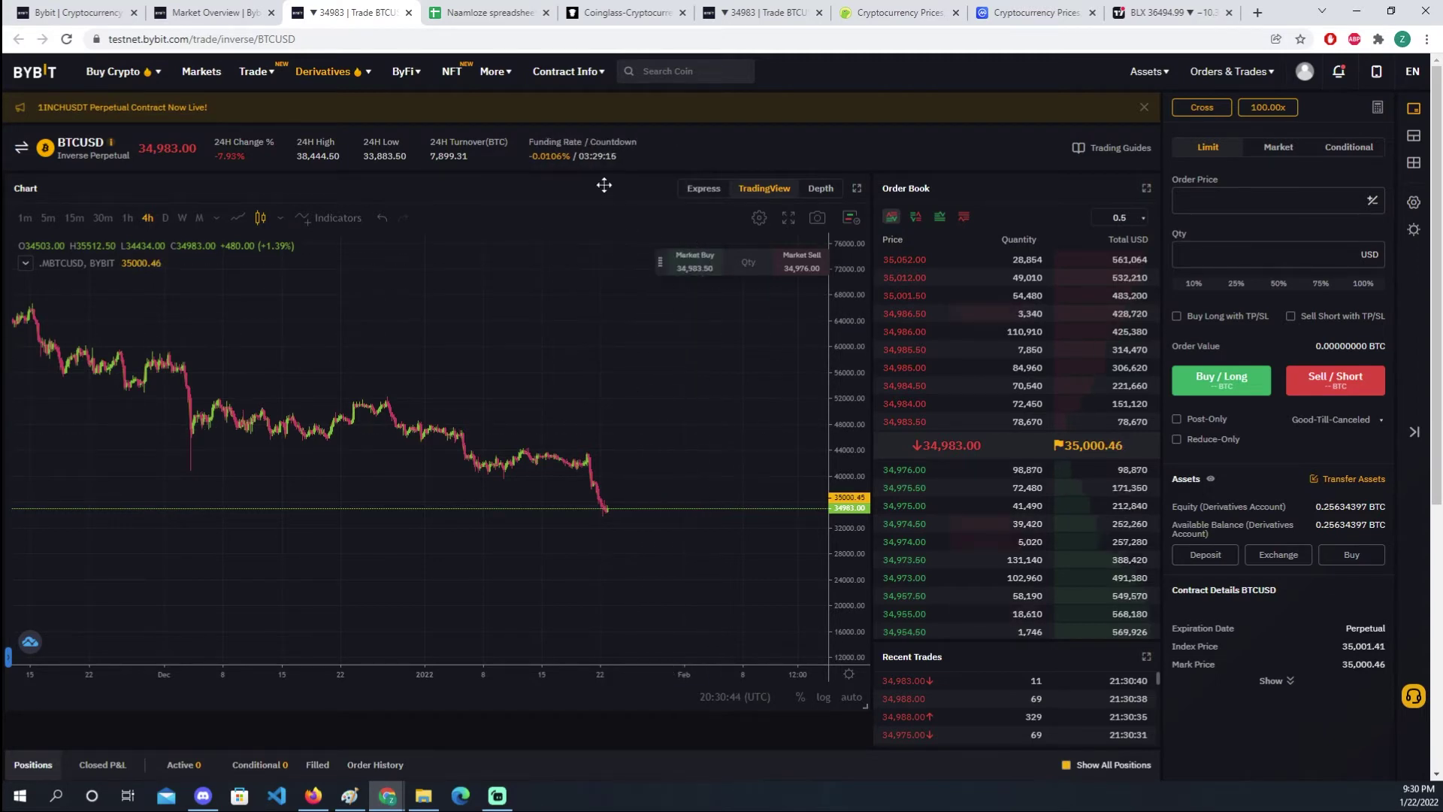
# Step: Zoom the BTCUSD chart out to August–February, showing the fall from ~68,000 to 34,975
pyautogui.moveTo(542, 159)
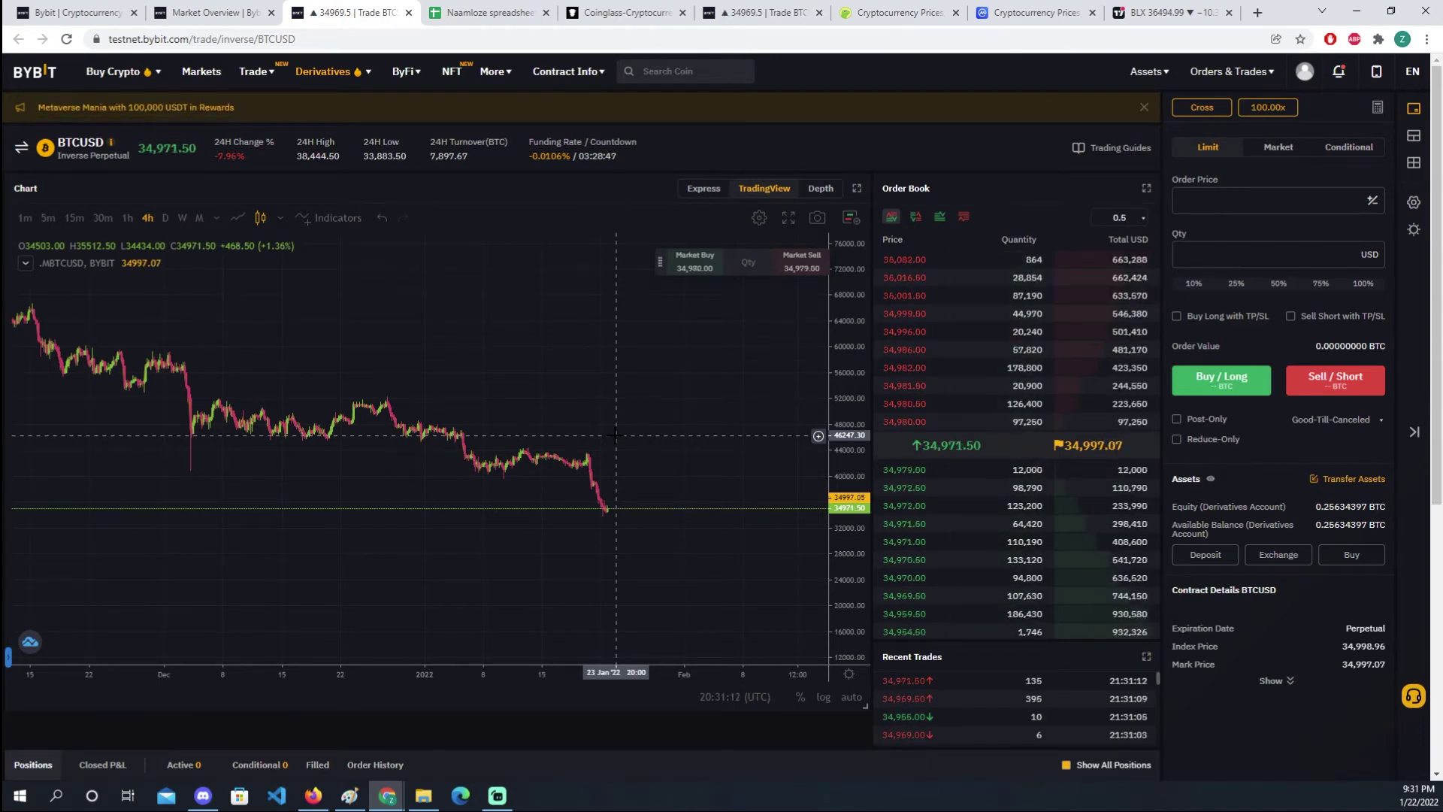
pyautogui.scroll(-1, 612, 500)
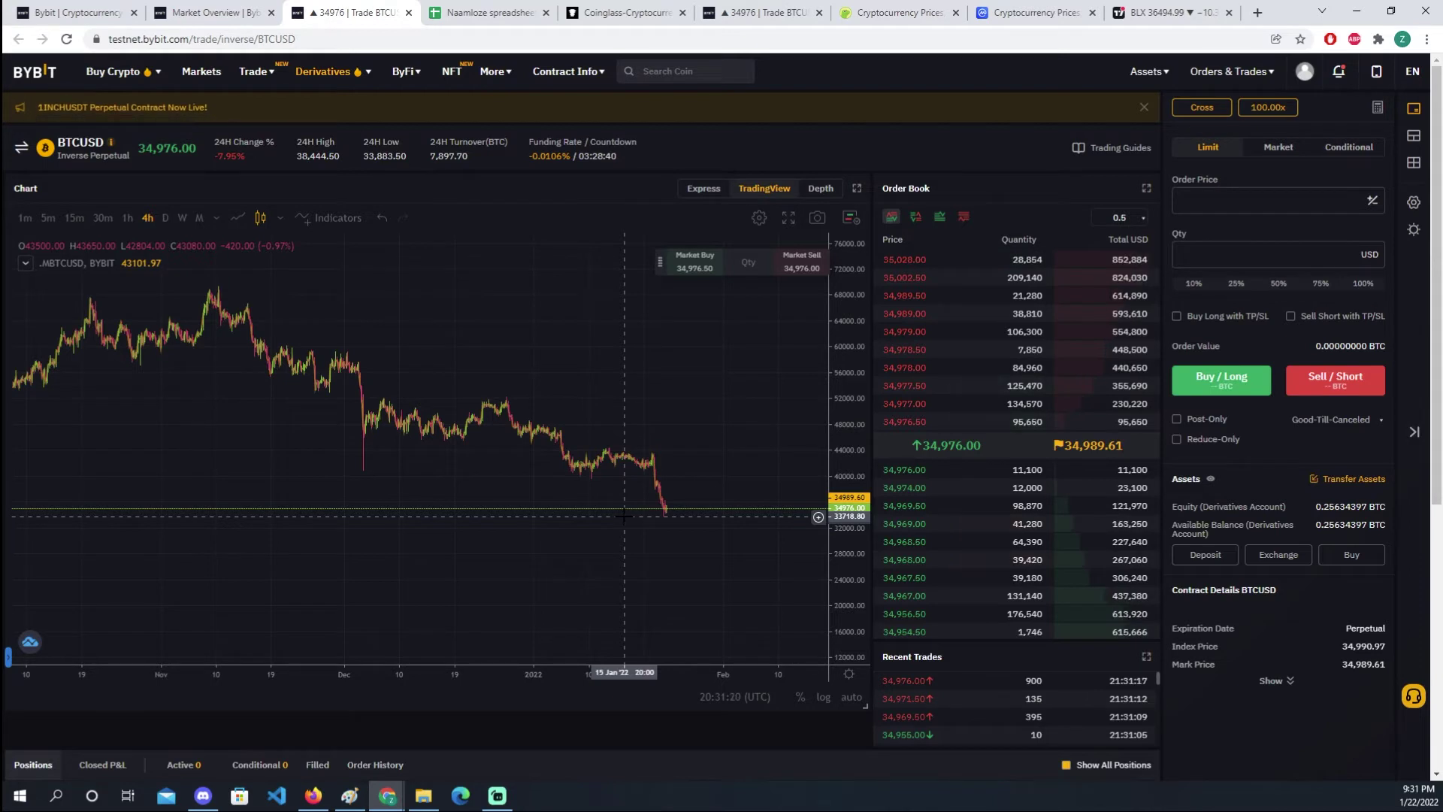
pyautogui.scroll(-3, 624, 515)
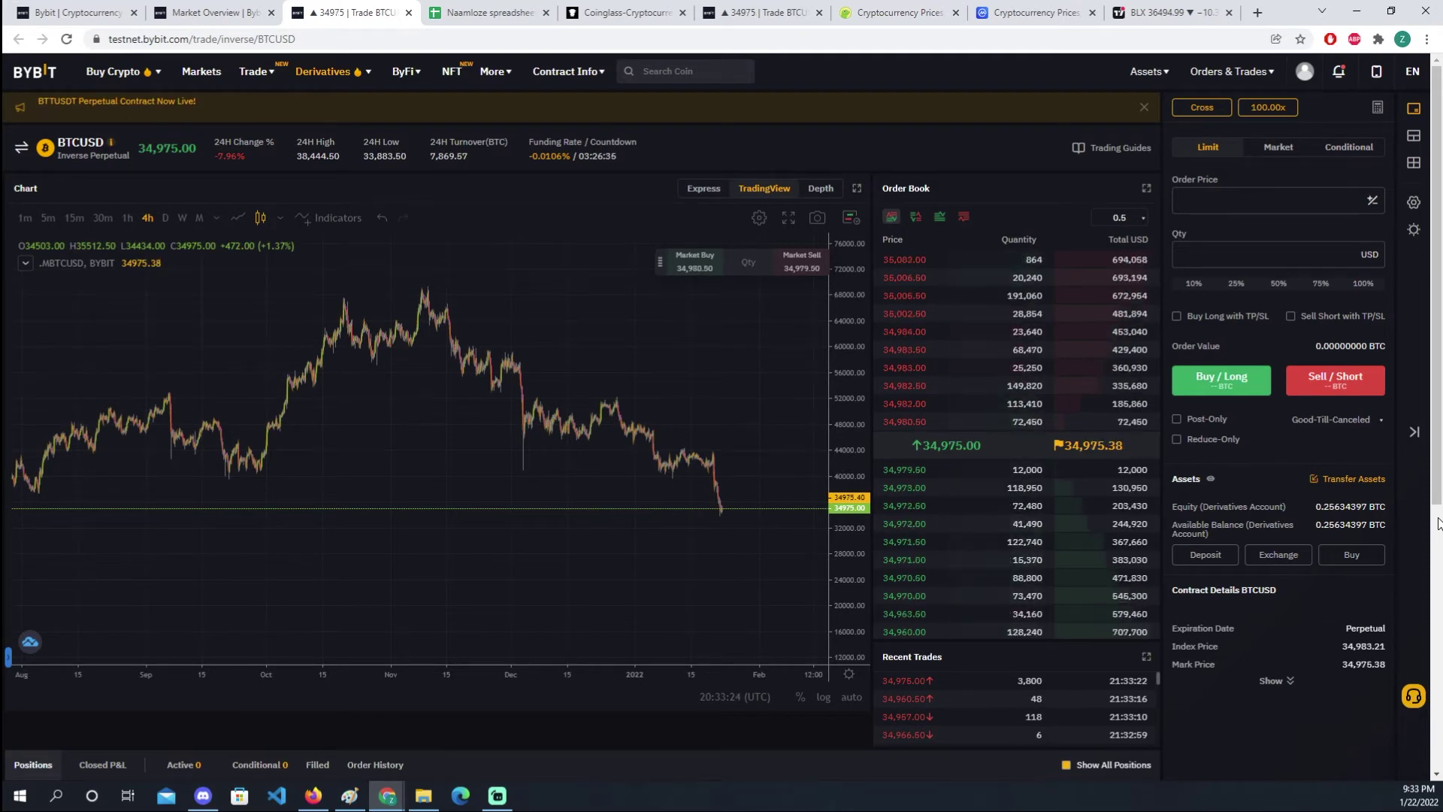
# Step: Zoom the BTCUSD chart further out to cover March 2021 through February
pyautogui.scroll(-4, 682, 636)
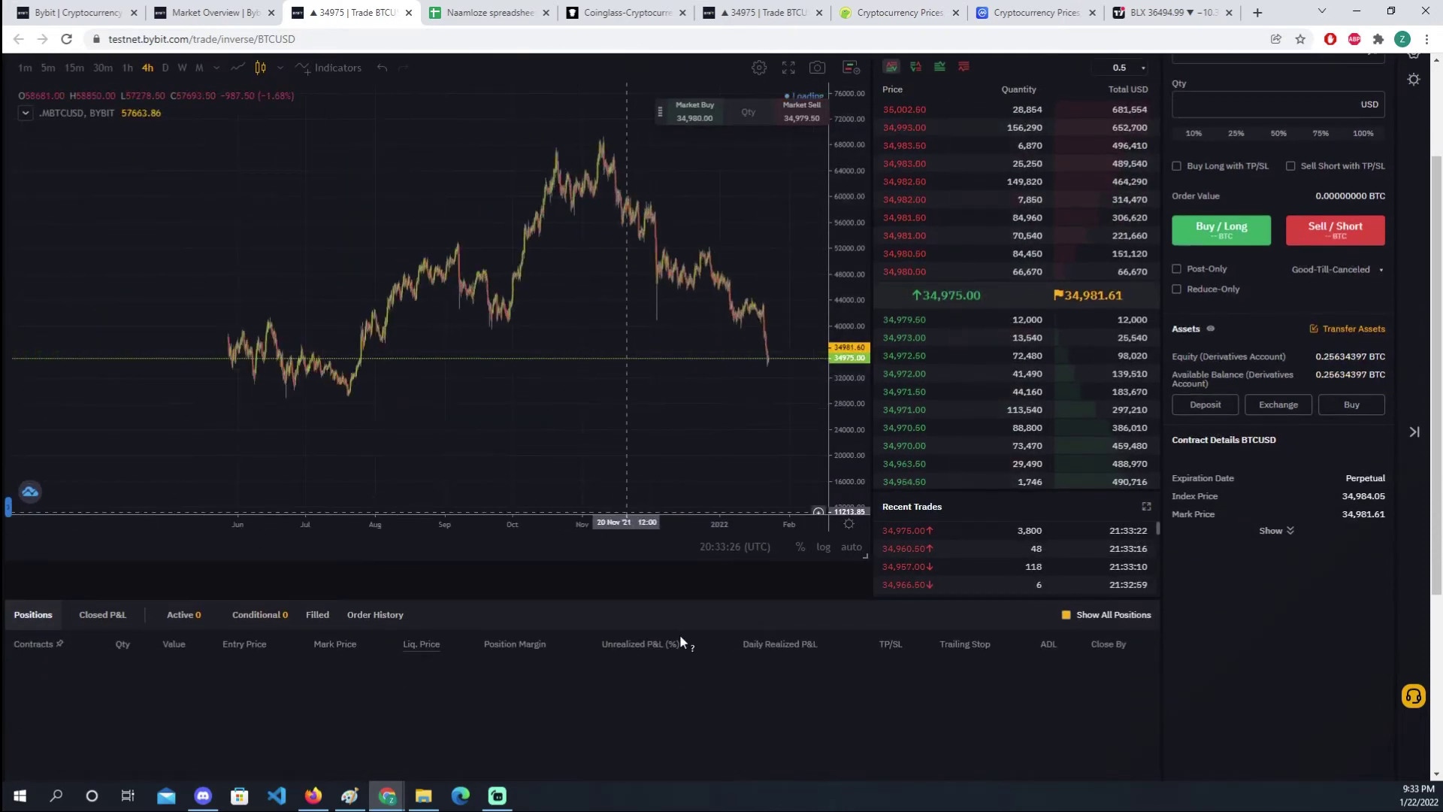
pyautogui.scroll(-4, 684, 639)
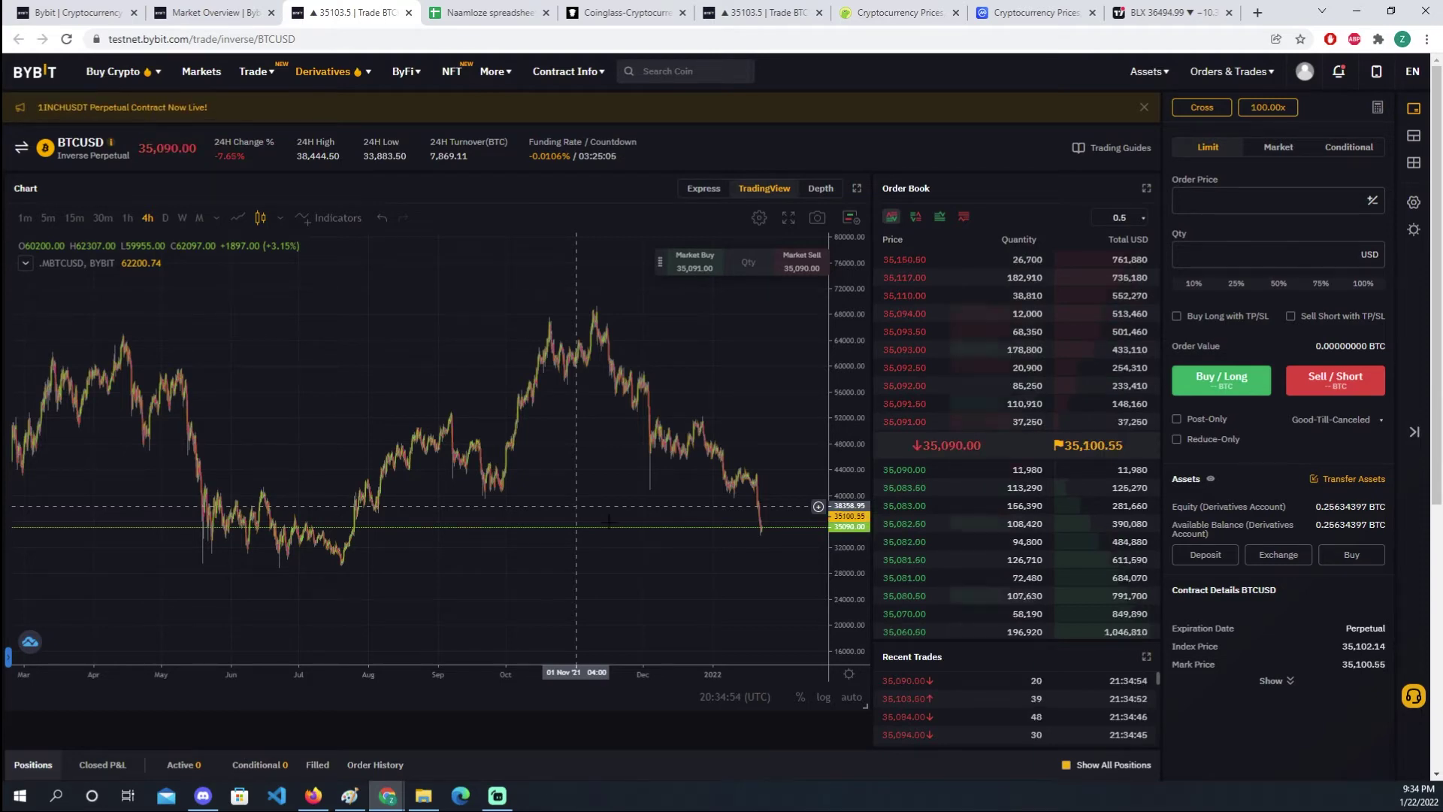
# Step: Zoom the chart back in, then bring up the Market Overview tab of Inverse Perpetual pairs
pyautogui.scroll(1, 628, 552)
pyautogui.scroll(1, 627, 552)
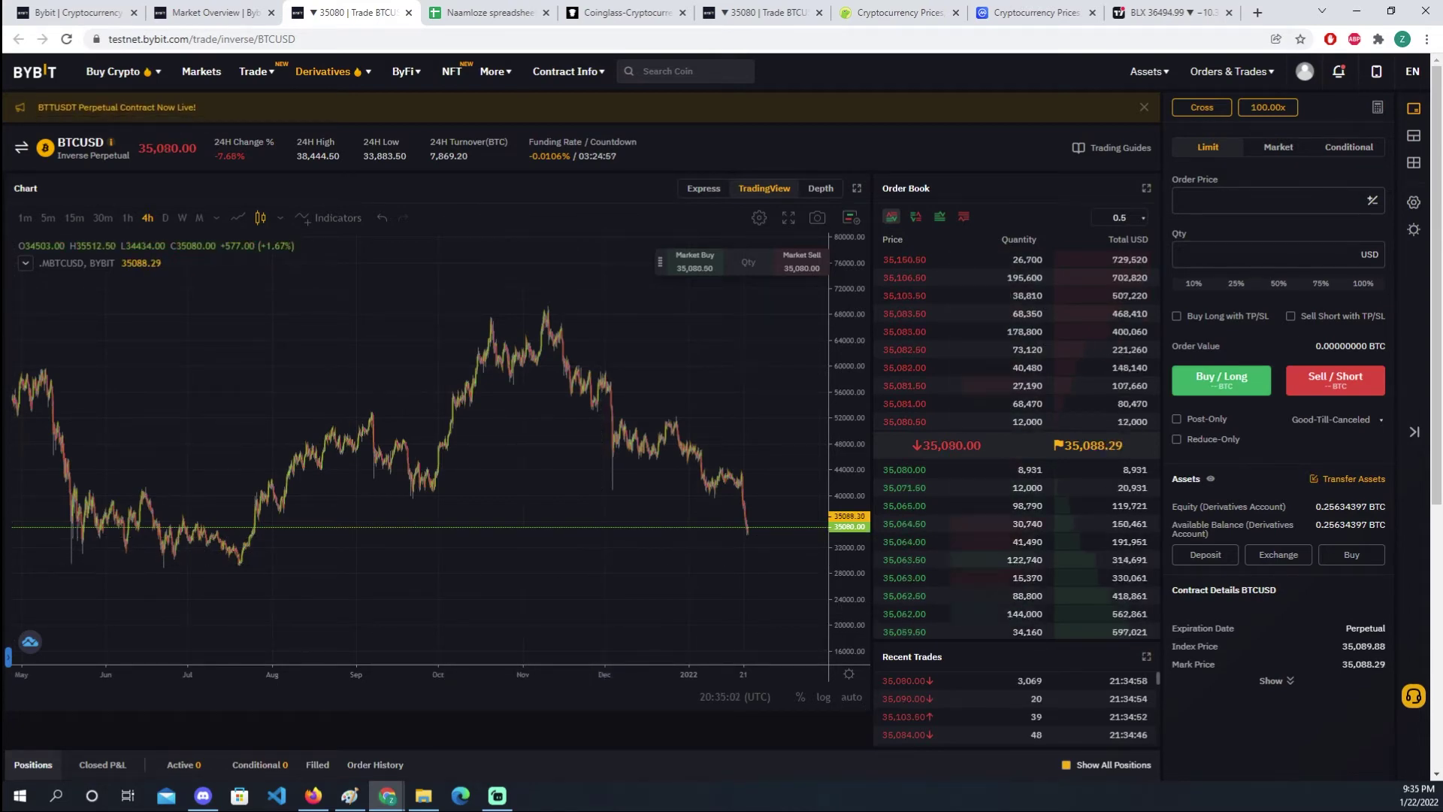
pyautogui.hotkey('alt', 'Tab')
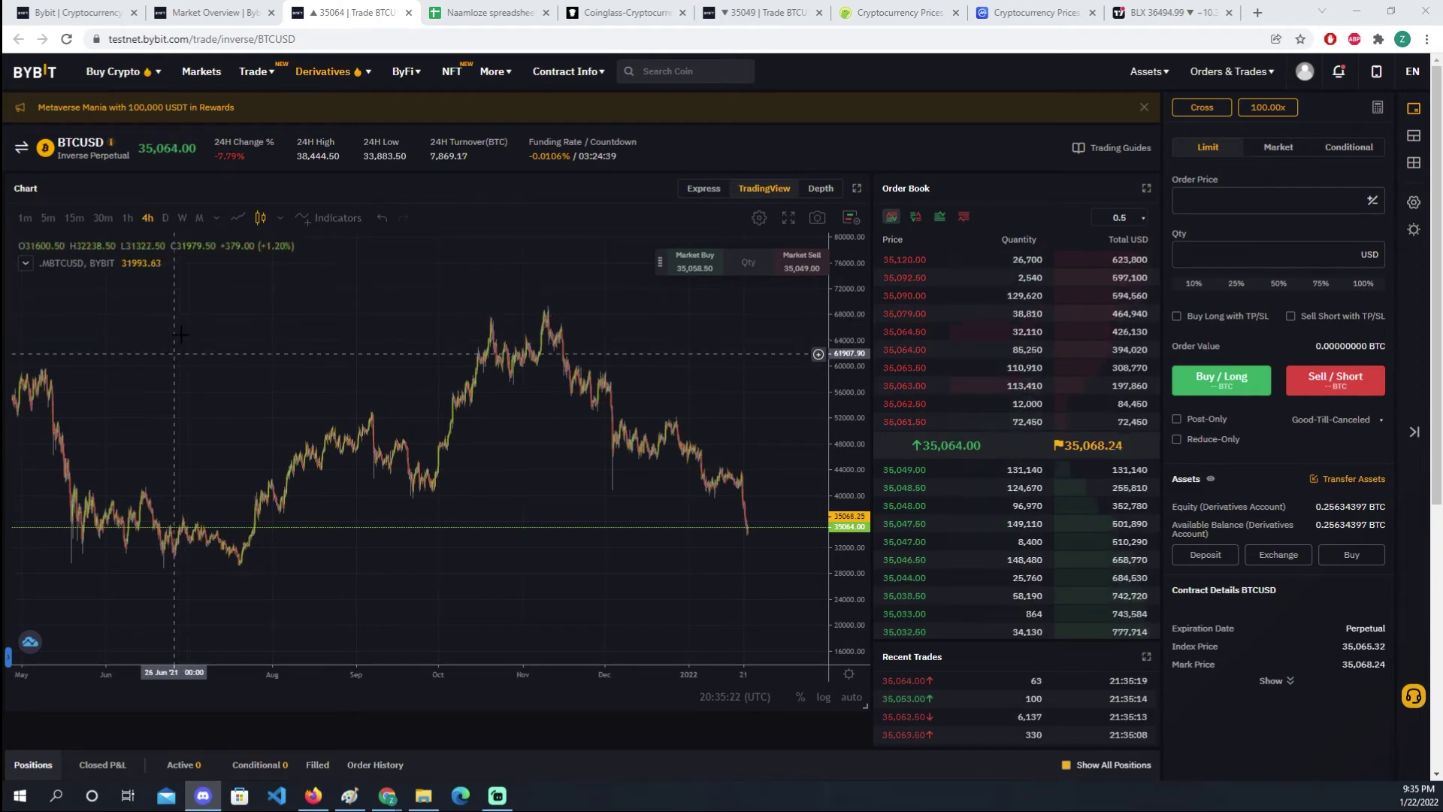
pyautogui.click(252, 8)
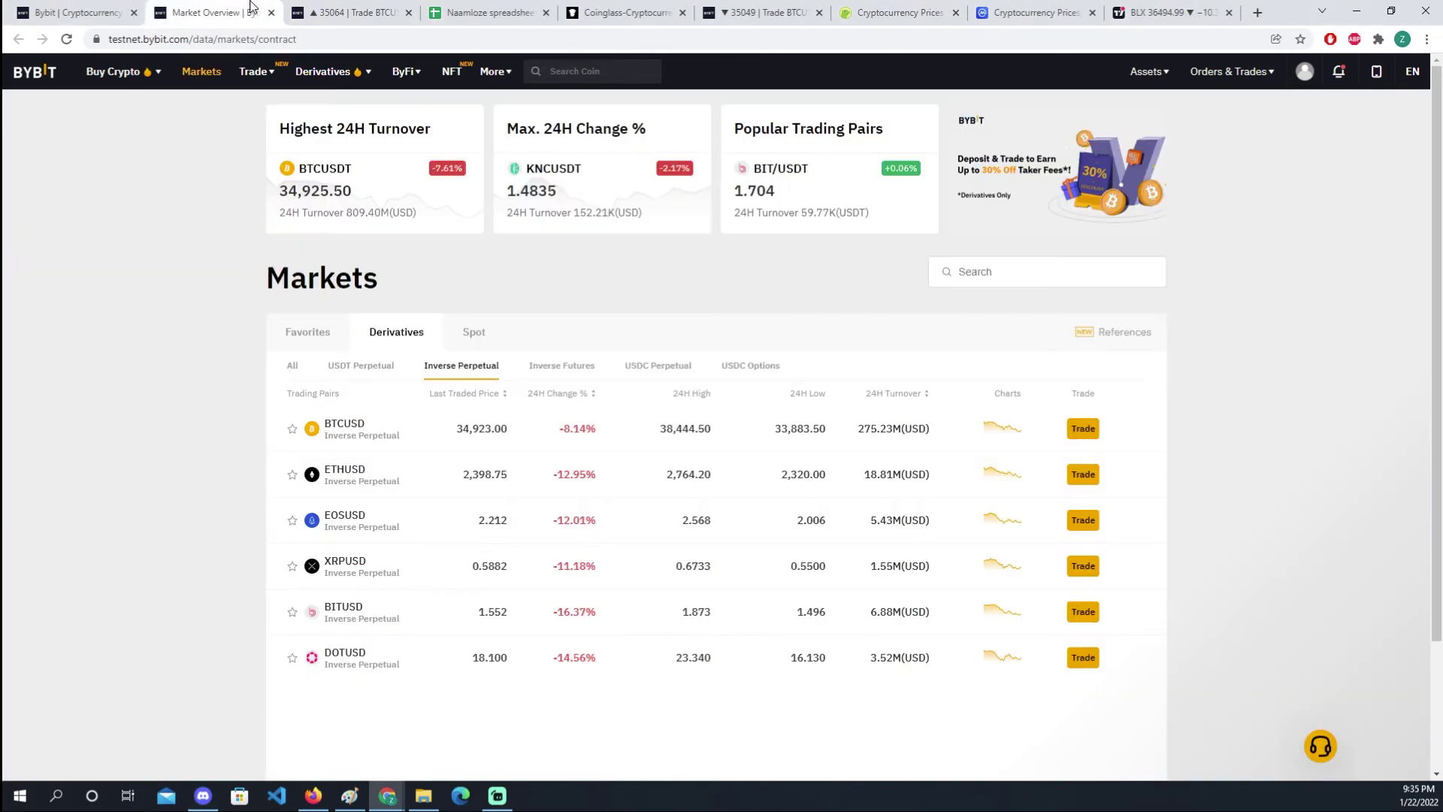
# Step: Switch to the 'Trade BTCUSD' browser tab
pyautogui.click(357, 9)
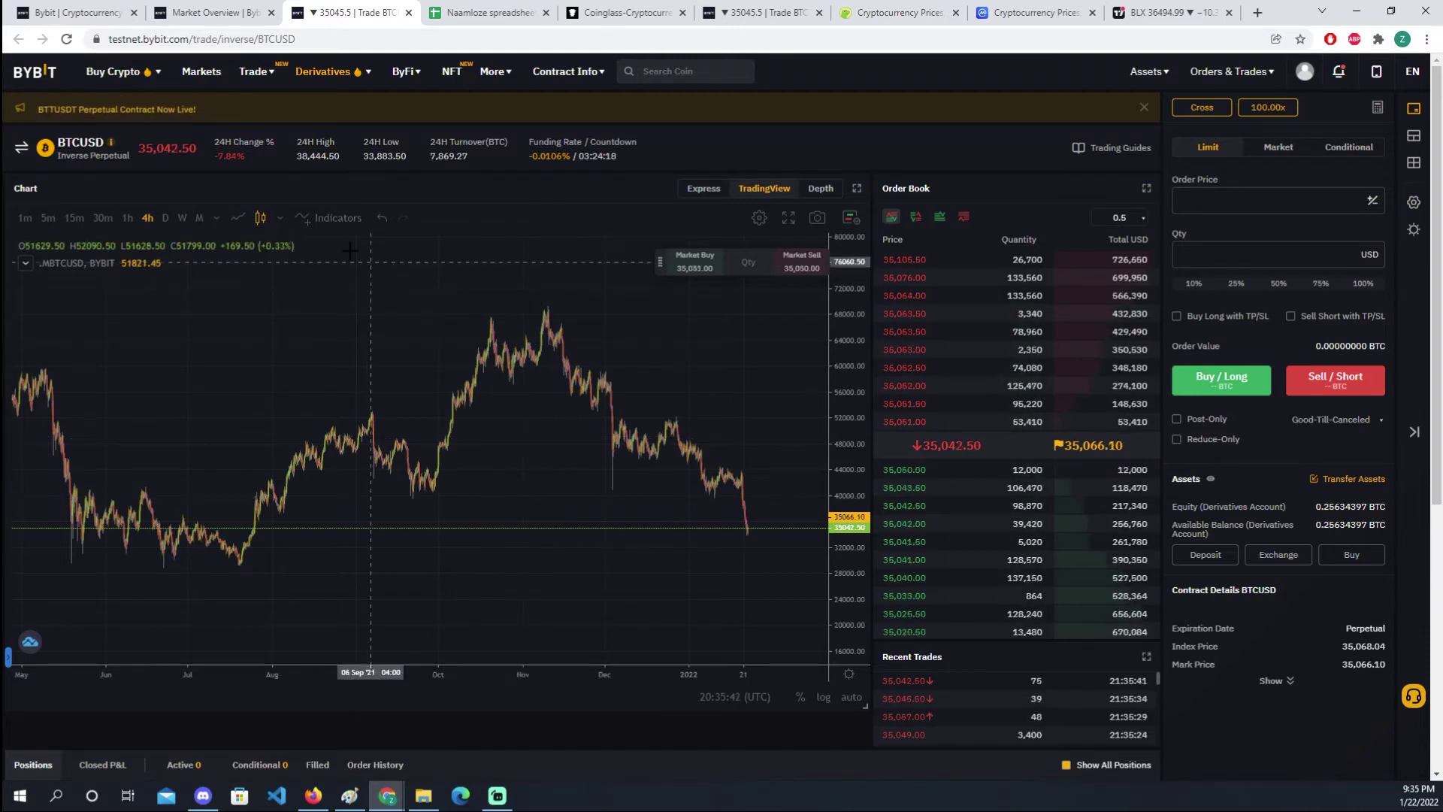
# Step: Review the fee calculations in the Naamloze spreadsheet, then return to the Market Overview tab
pyautogui.moveTo(555, 156)
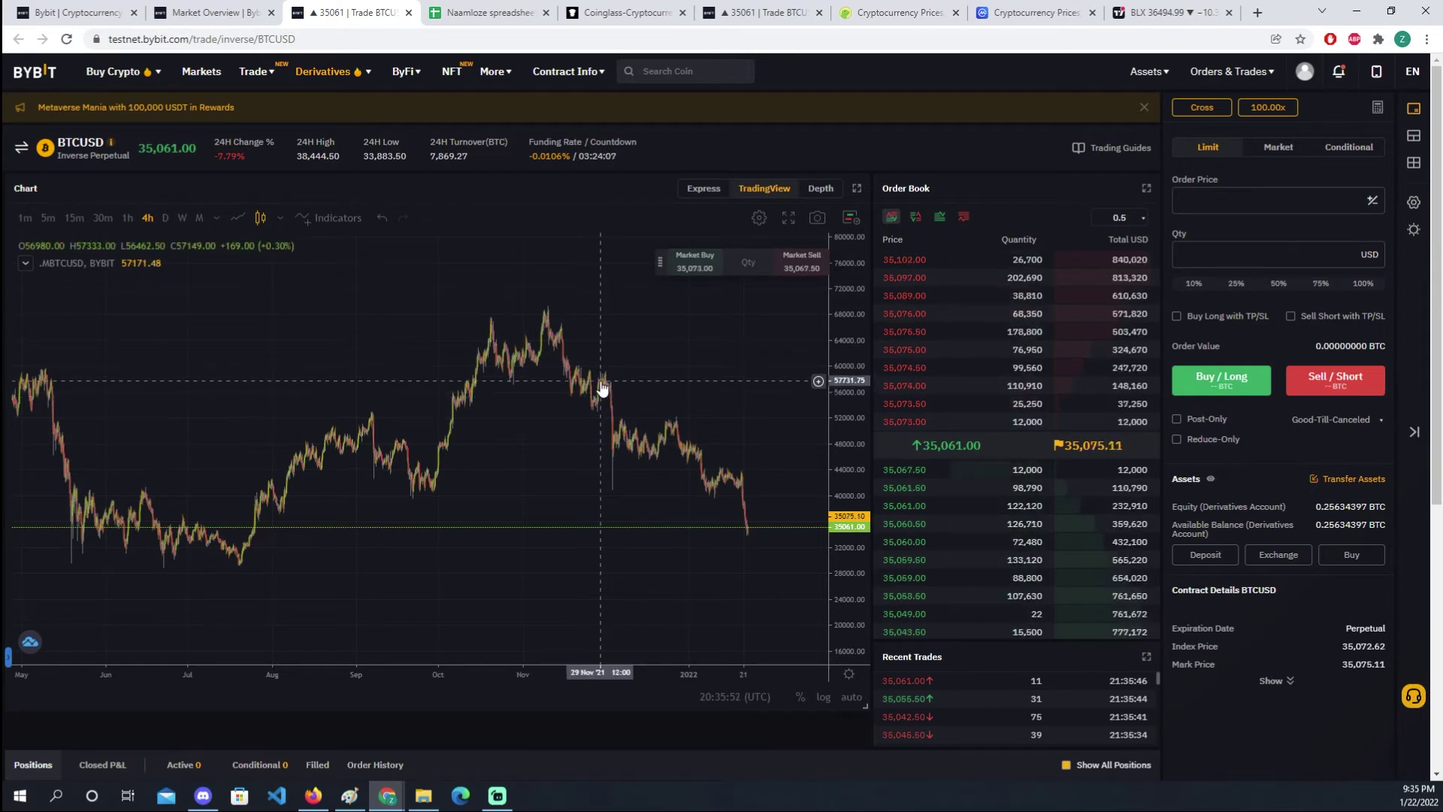
pyautogui.click(460, 13)
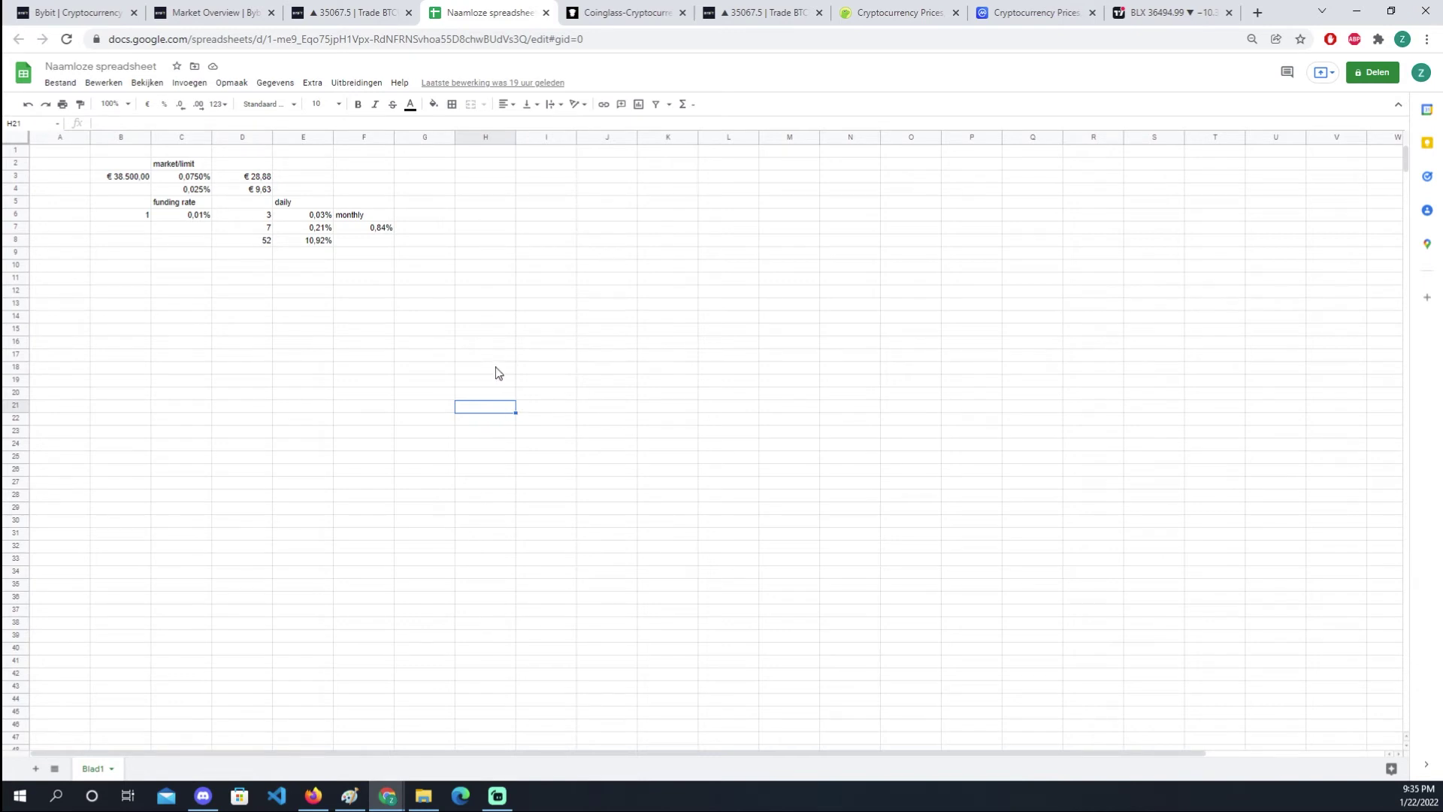
pyautogui.moveTo(485, 407); pyautogui.dragTo(255, 254)
pyautogui.click(611, 551)
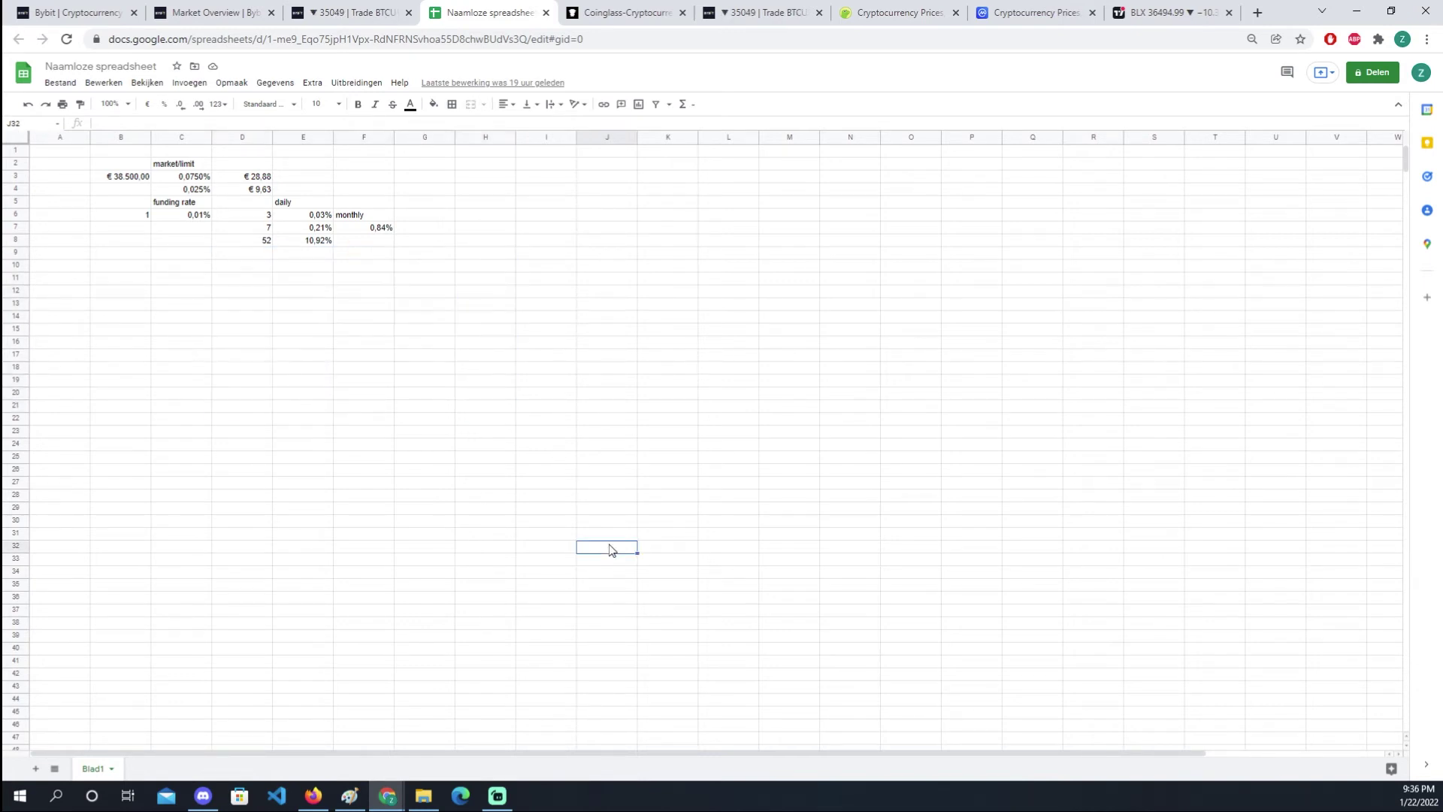
pyautogui.click(256, 372)
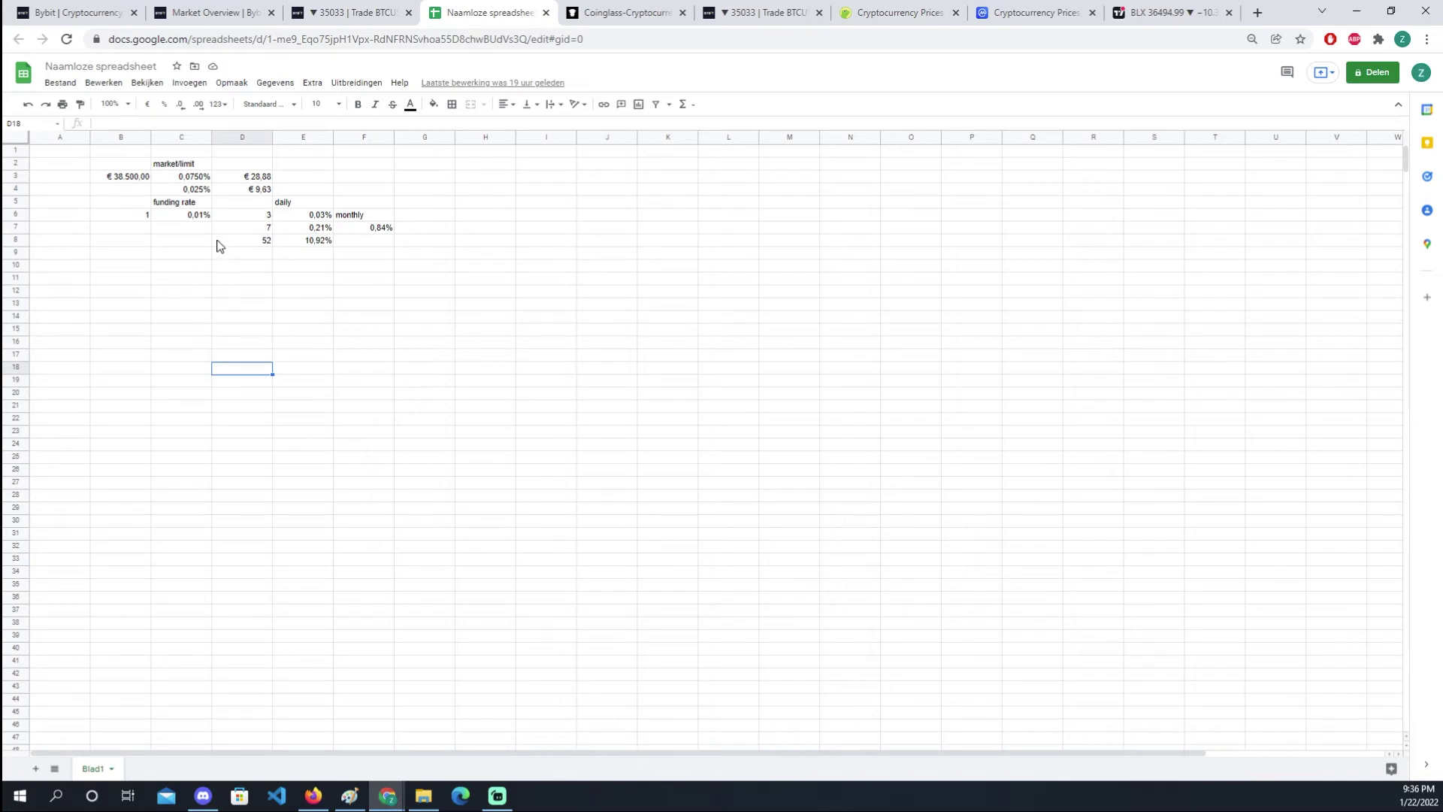
pyautogui.click(218, 12)
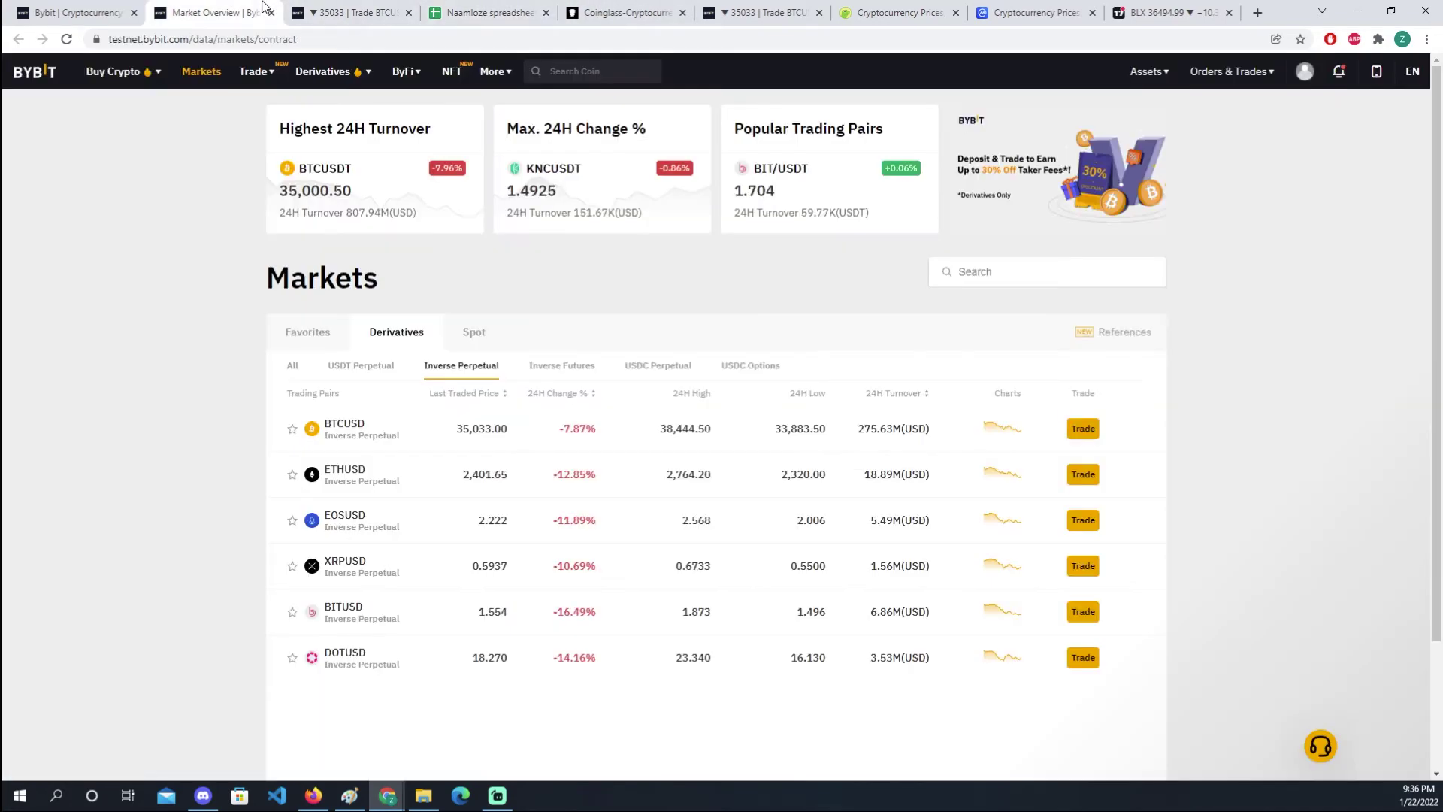
# Step: Switch to the BTCUSD trade tab and focus the trading page
pyautogui.click(352, 8)
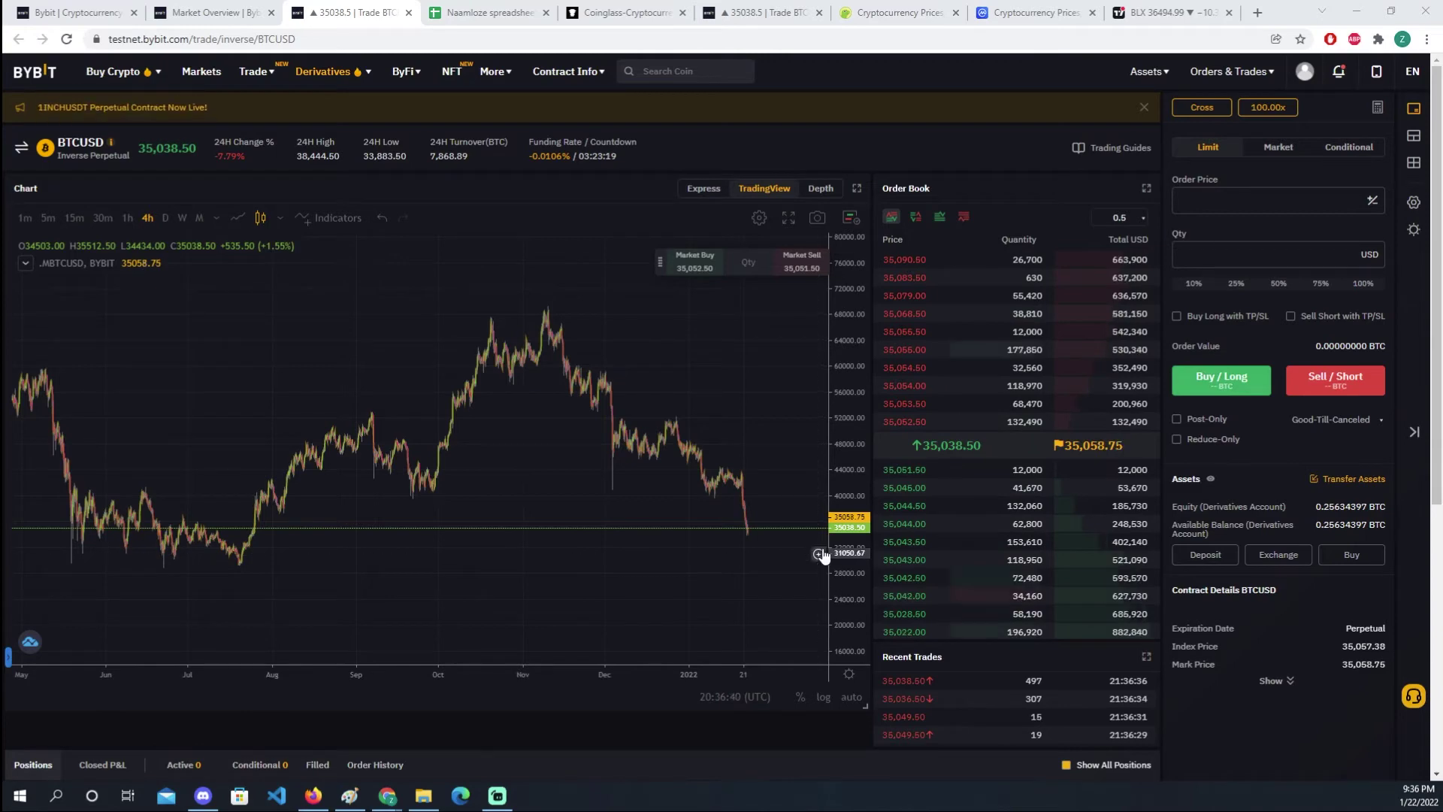
pyautogui.click(1188, 235)
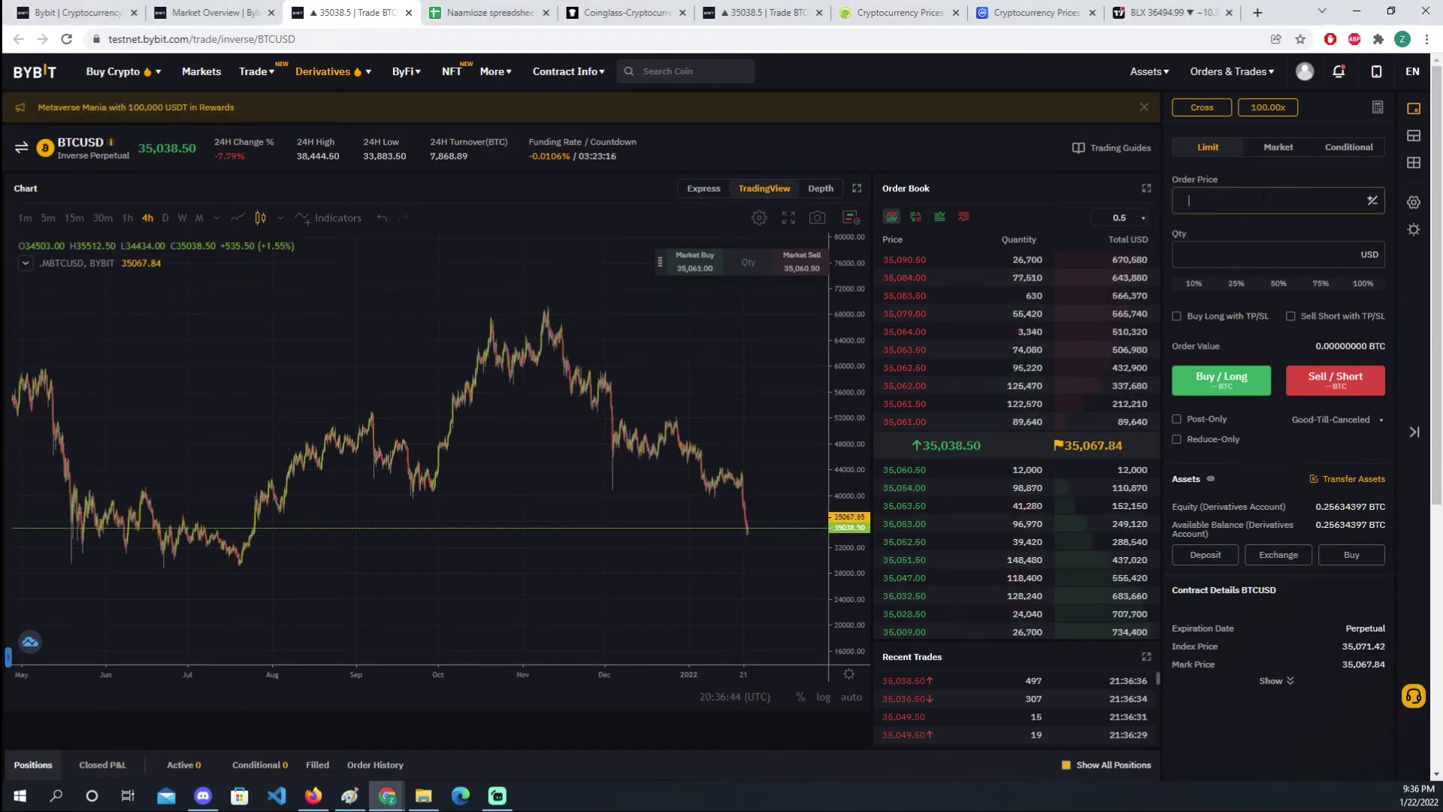
# Step: Place a 100000-contract BTCUSD buy limit order at price 32000
pyautogui.click(1262, 200)
pyautogui.write('32000')
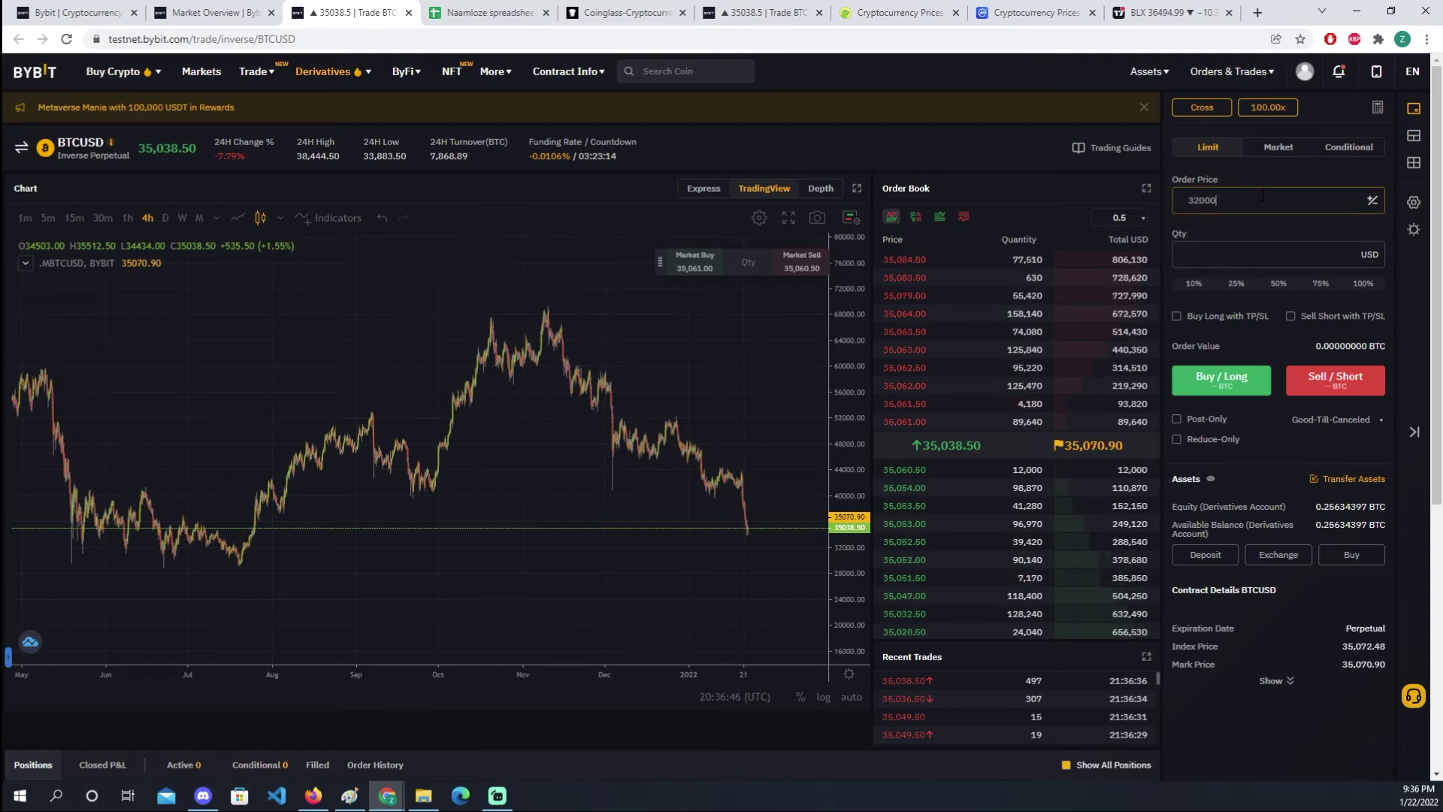
pyautogui.press('Tab')
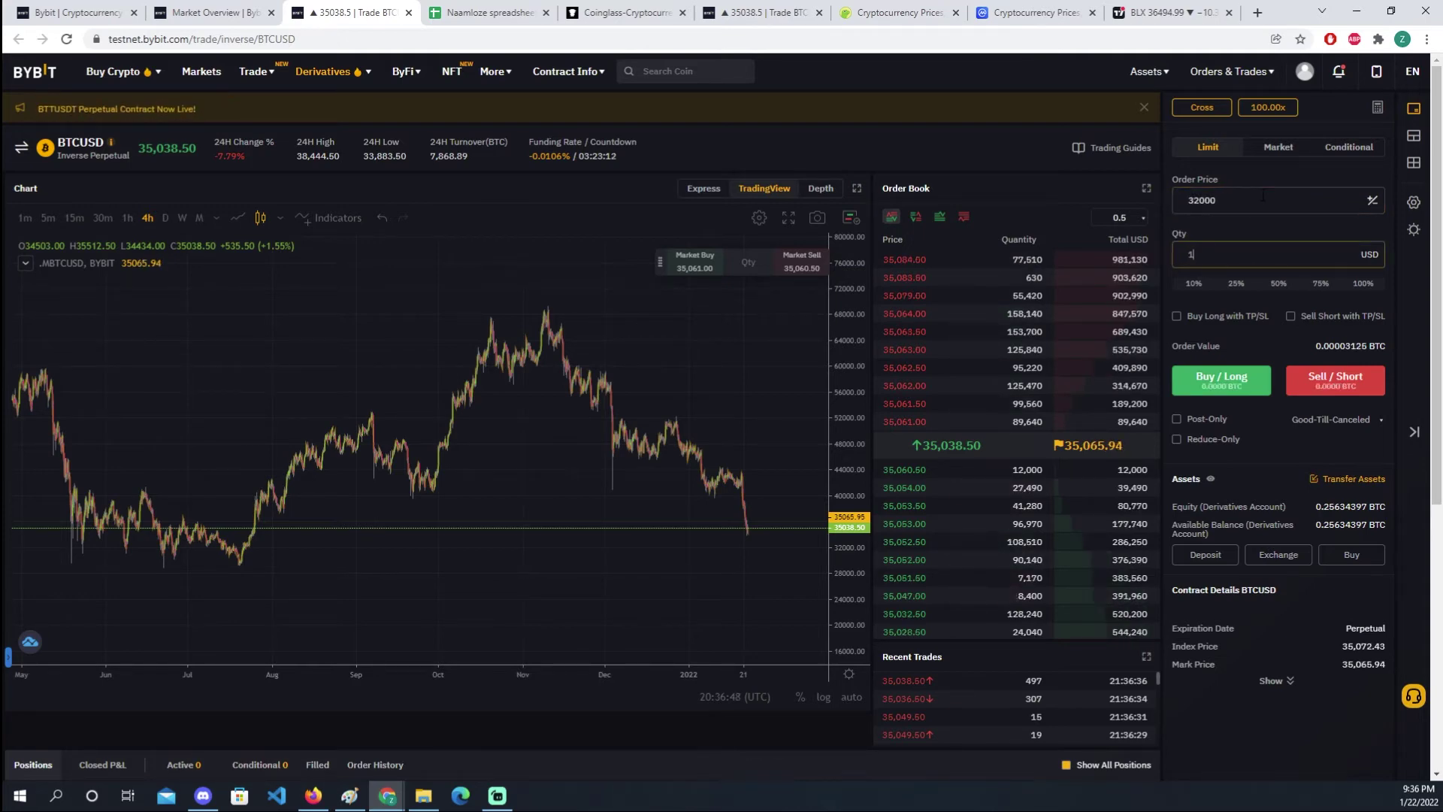
pyautogui.write('100000')
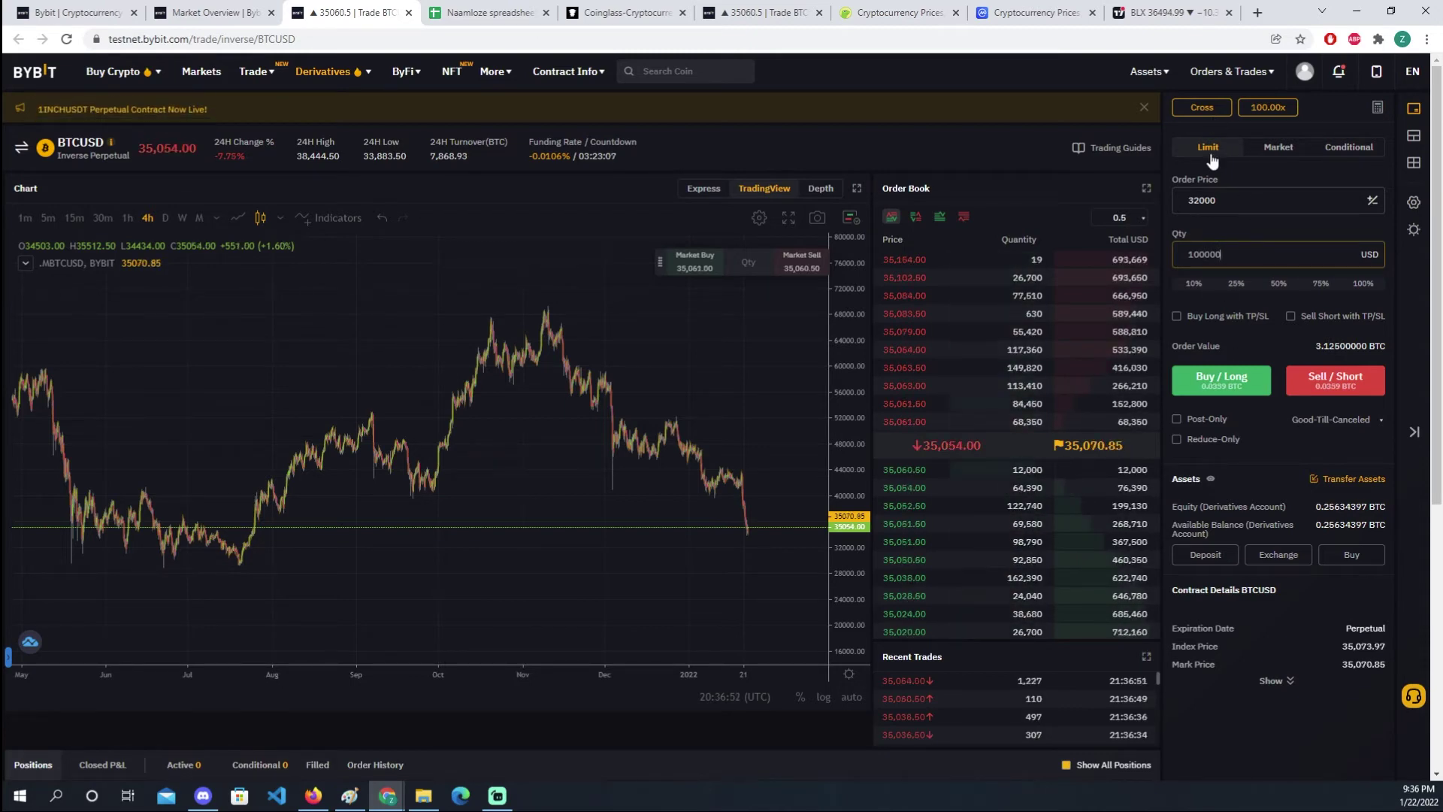
pyautogui.click(1220, 383)
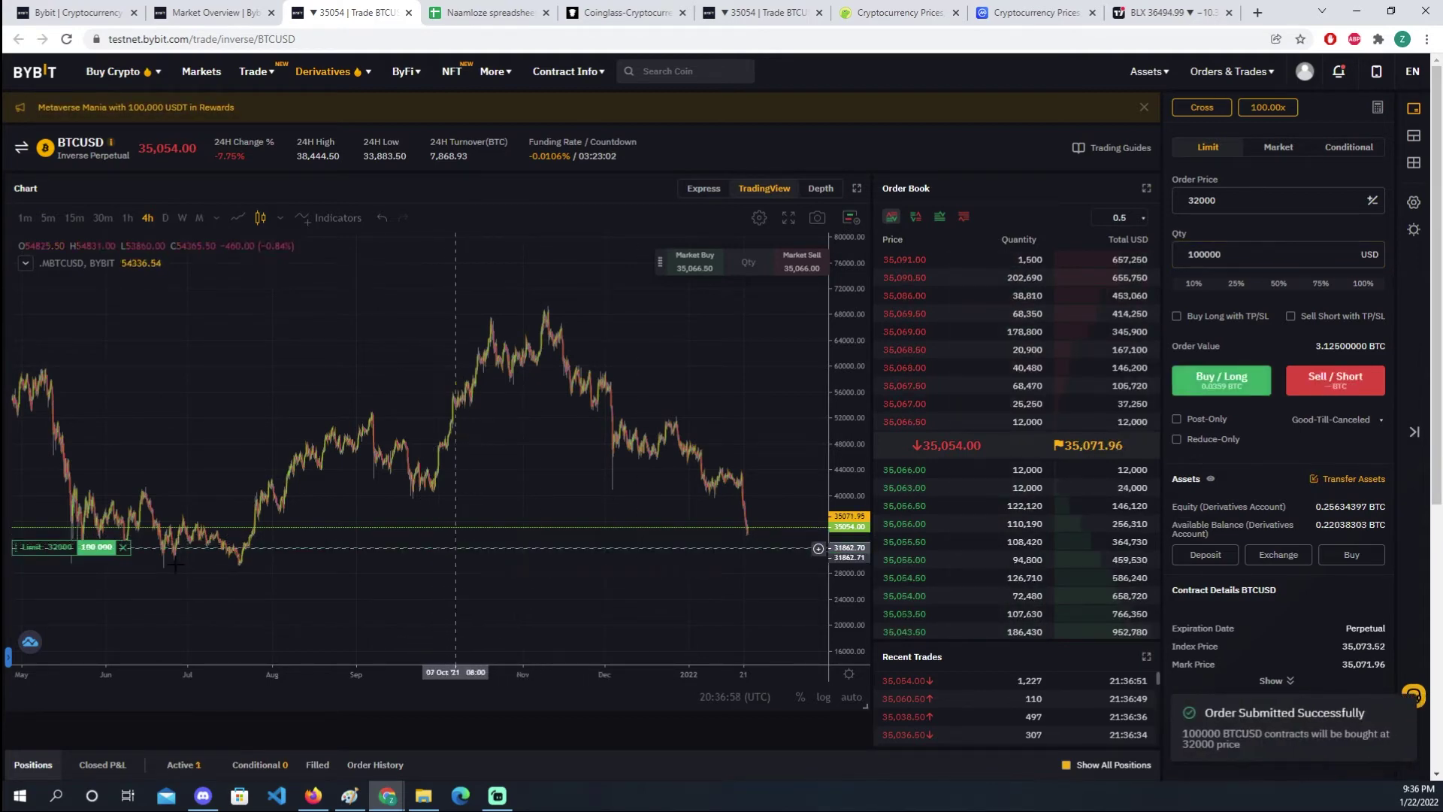
# Step: Cancel the pending 32000 limit order and trim the quantity to 10000
pyautogui.click(123, 547)
pyautogui.click(685, 482)
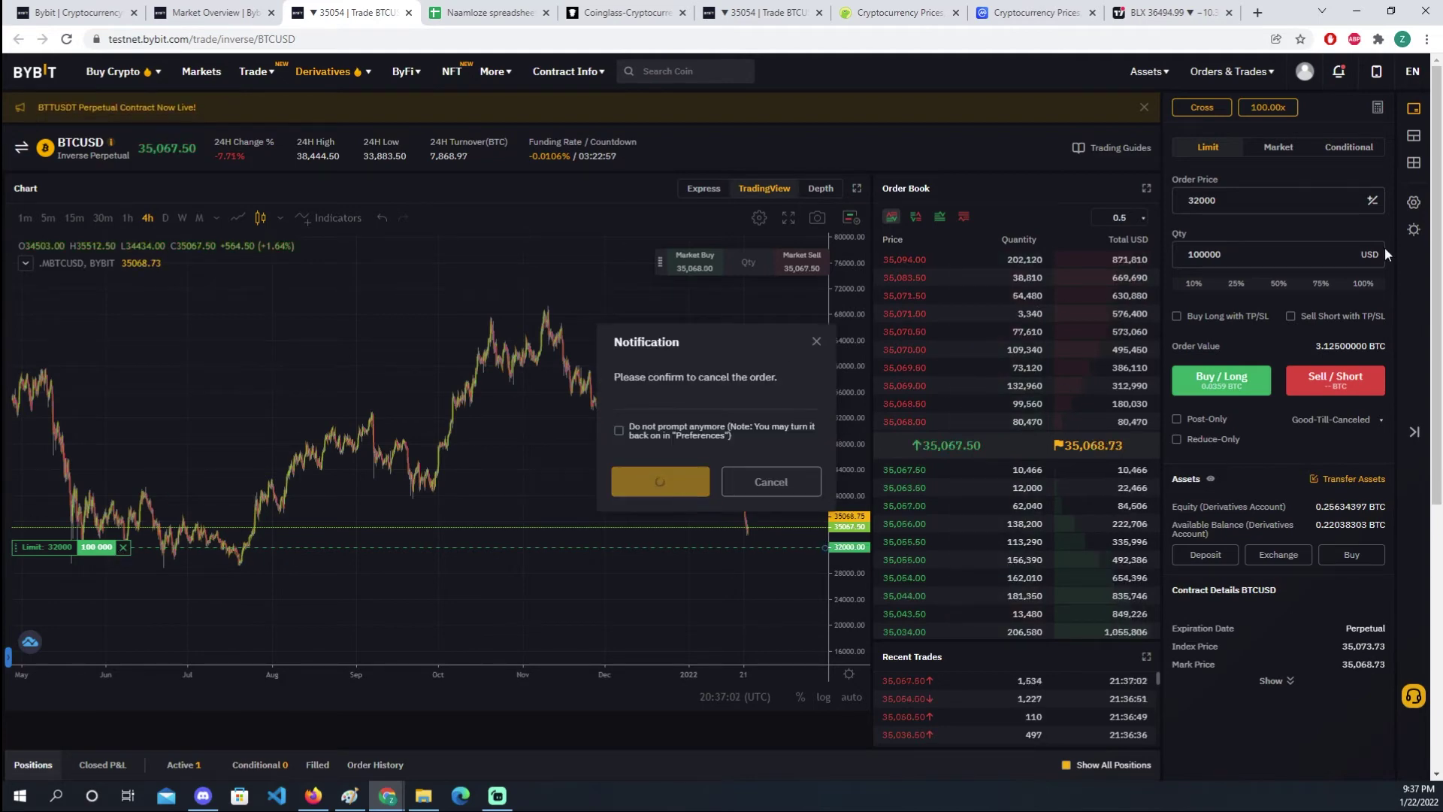
pyautogui.press('BackSpace')
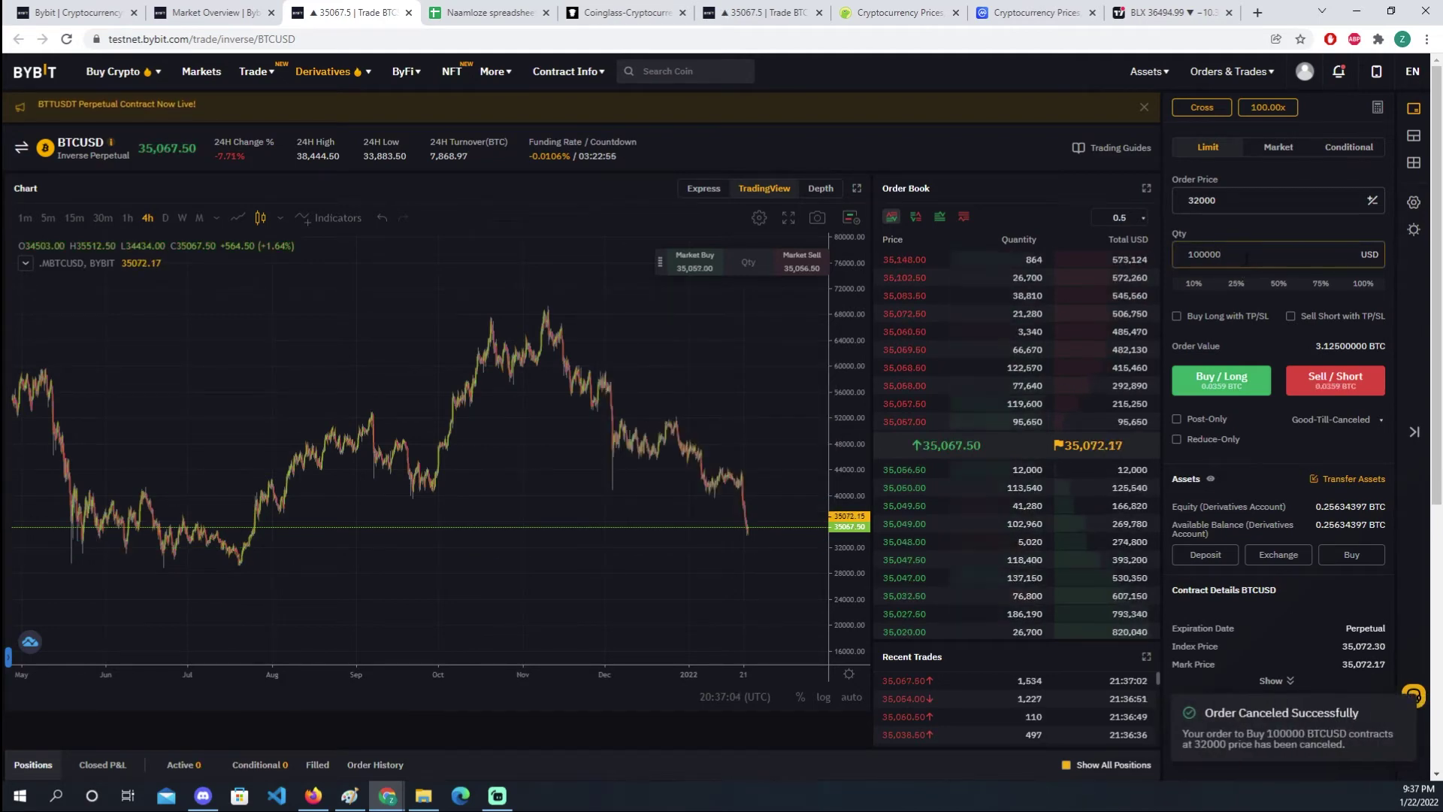
# Step: Submit a 10000-contract BTCUSD buy limit order at 32000
pyautogui.click(1221, 382)
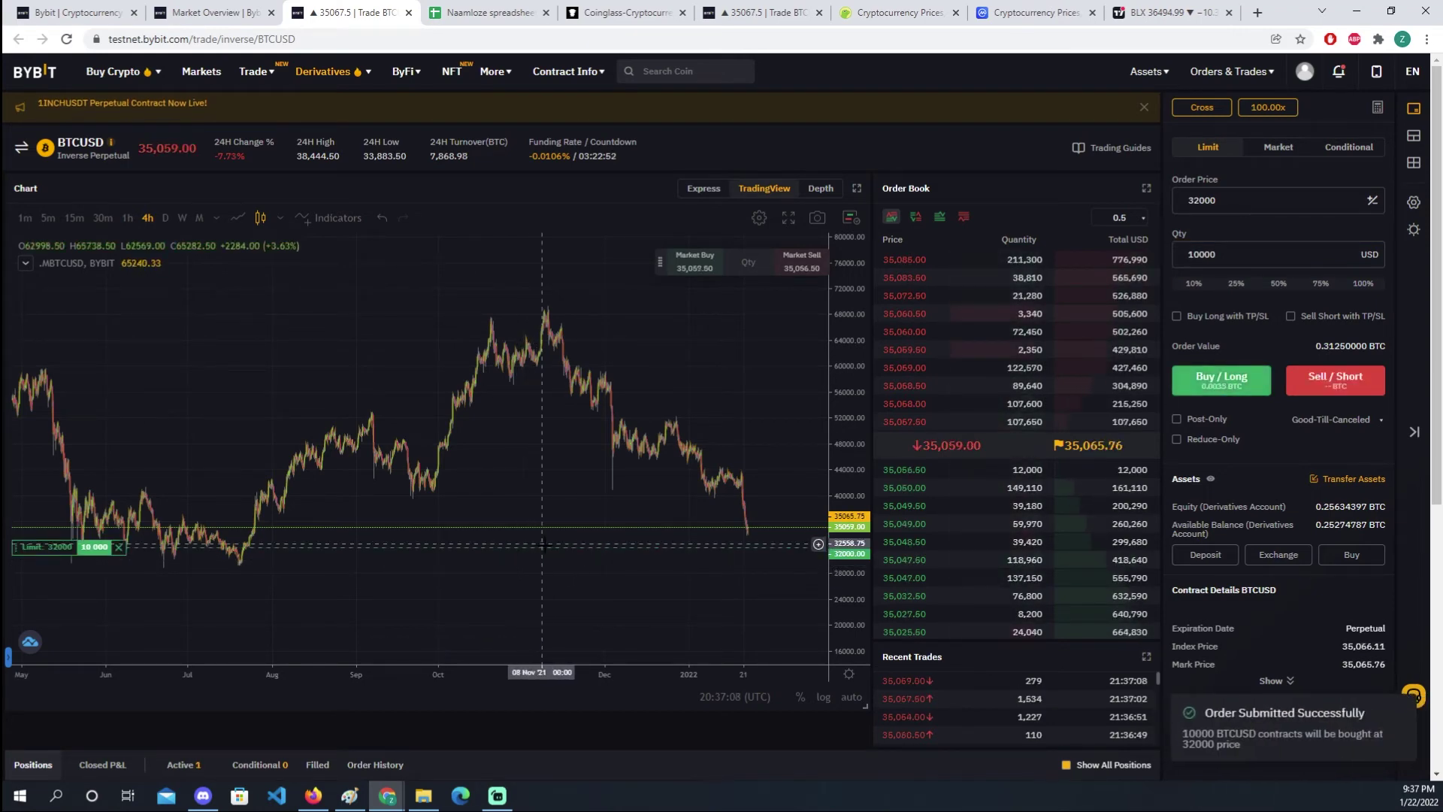
pyautogui.scroll(-1, 537, 546)
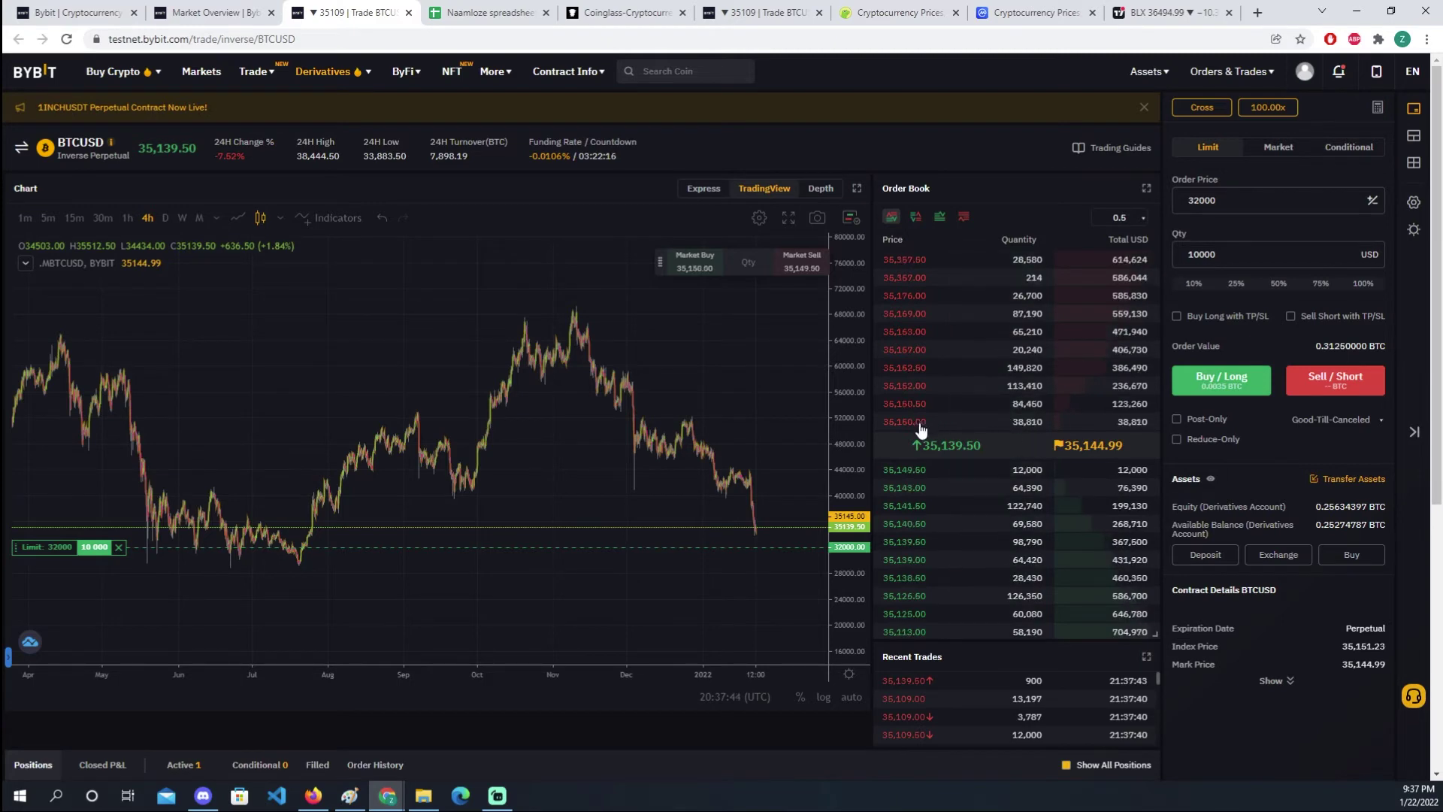
# Step: Buy 10000 BTCUSD contracts with a market order
pyautogui.click(1279, 148)
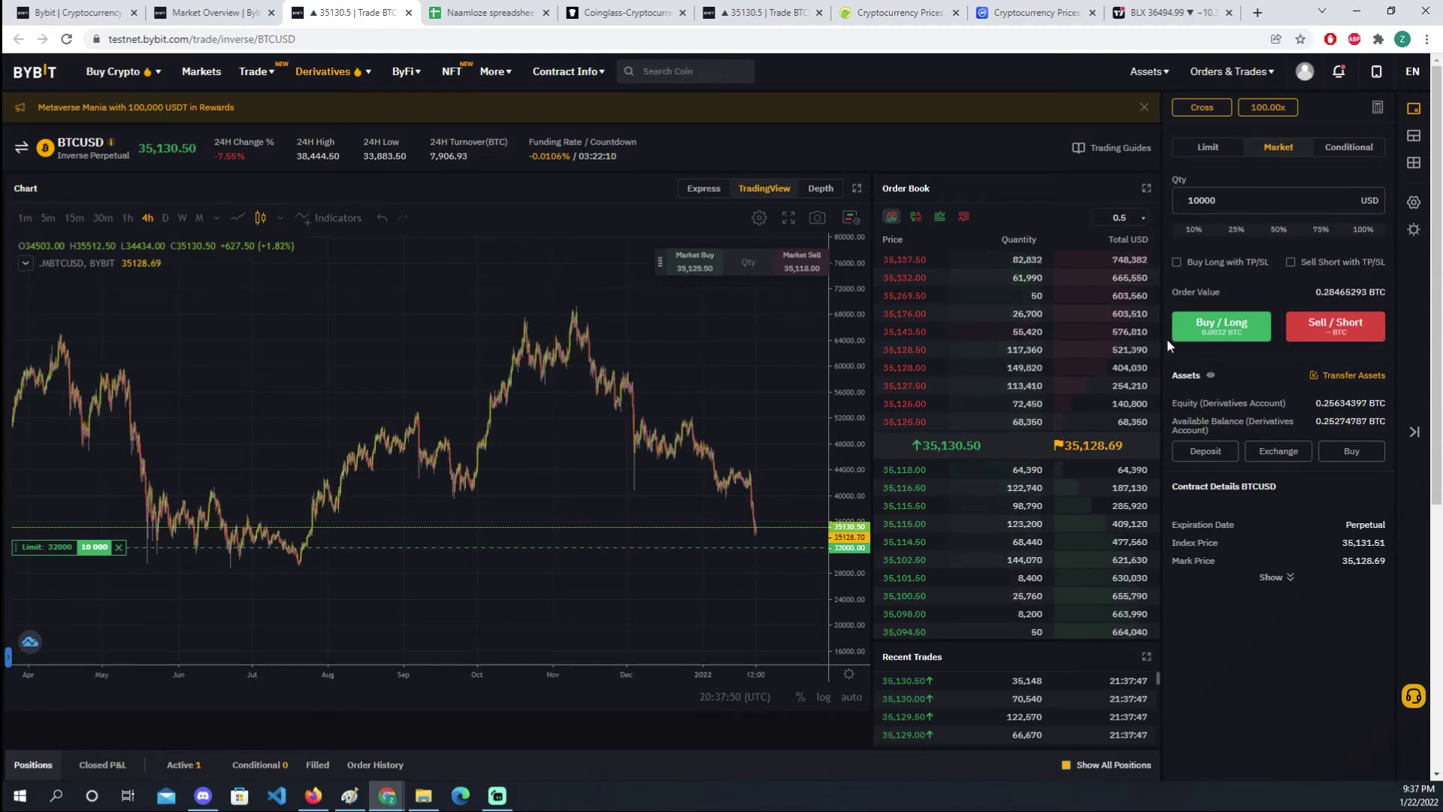
pyautogui.click(1235, 325)
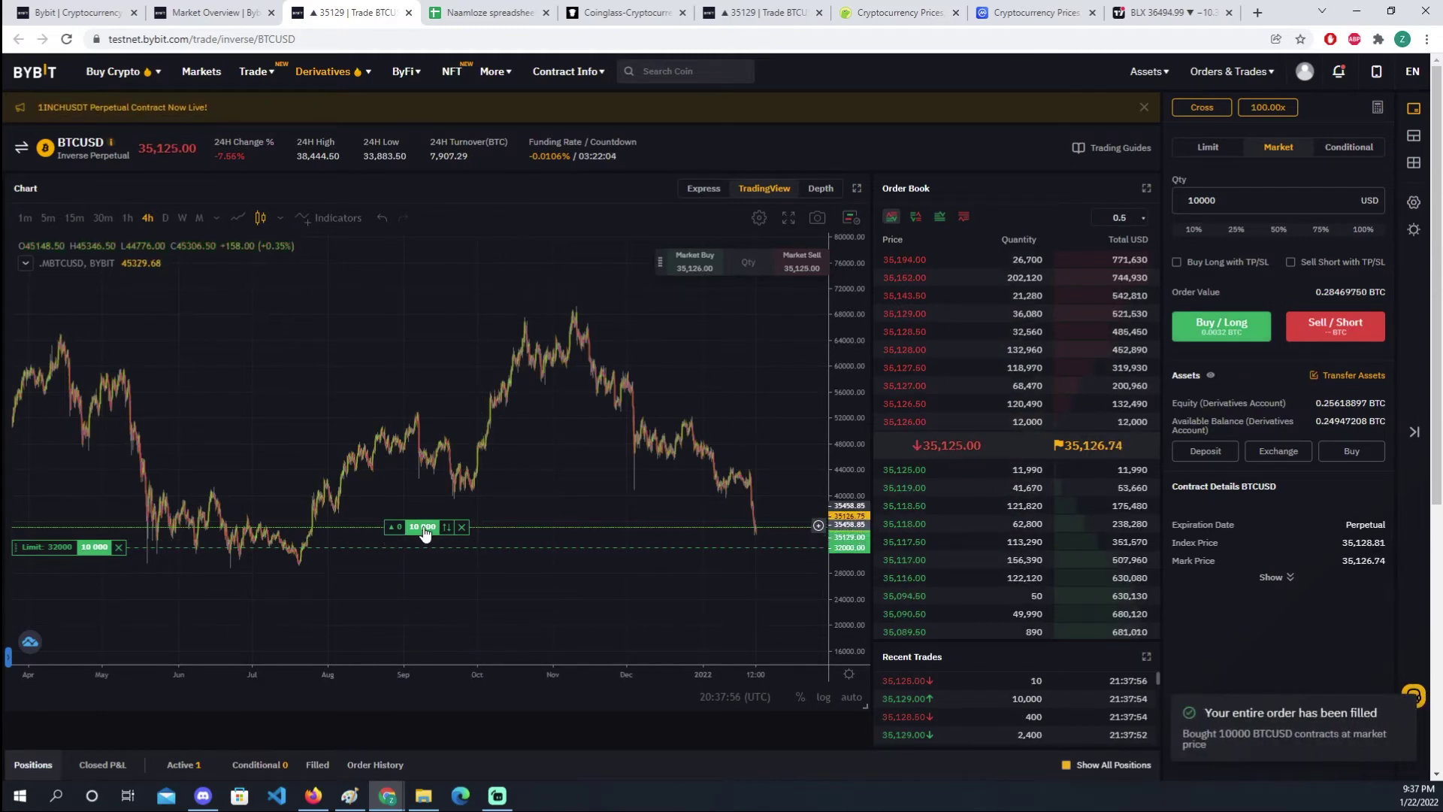
pyautogui.scroll(-3, 557, 612)
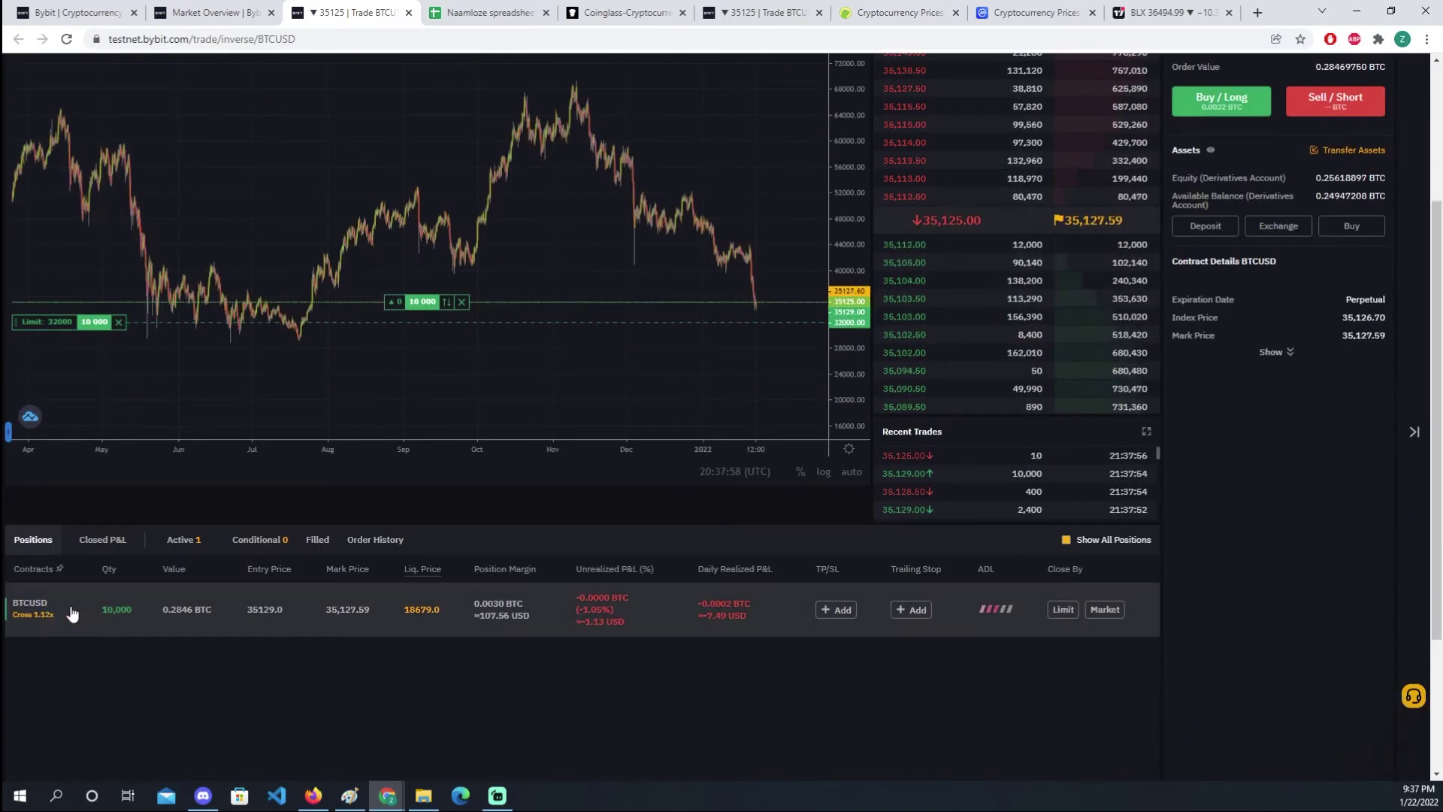
# Step: Check the new long's entry price 35129.0 and daily realized P&L of about -7.49 USD
pyautogui.doubleClick(256, 612)
pyautogui.scroll(1, 706, 694)
pyautogui.scroll(-2, 706, 694)
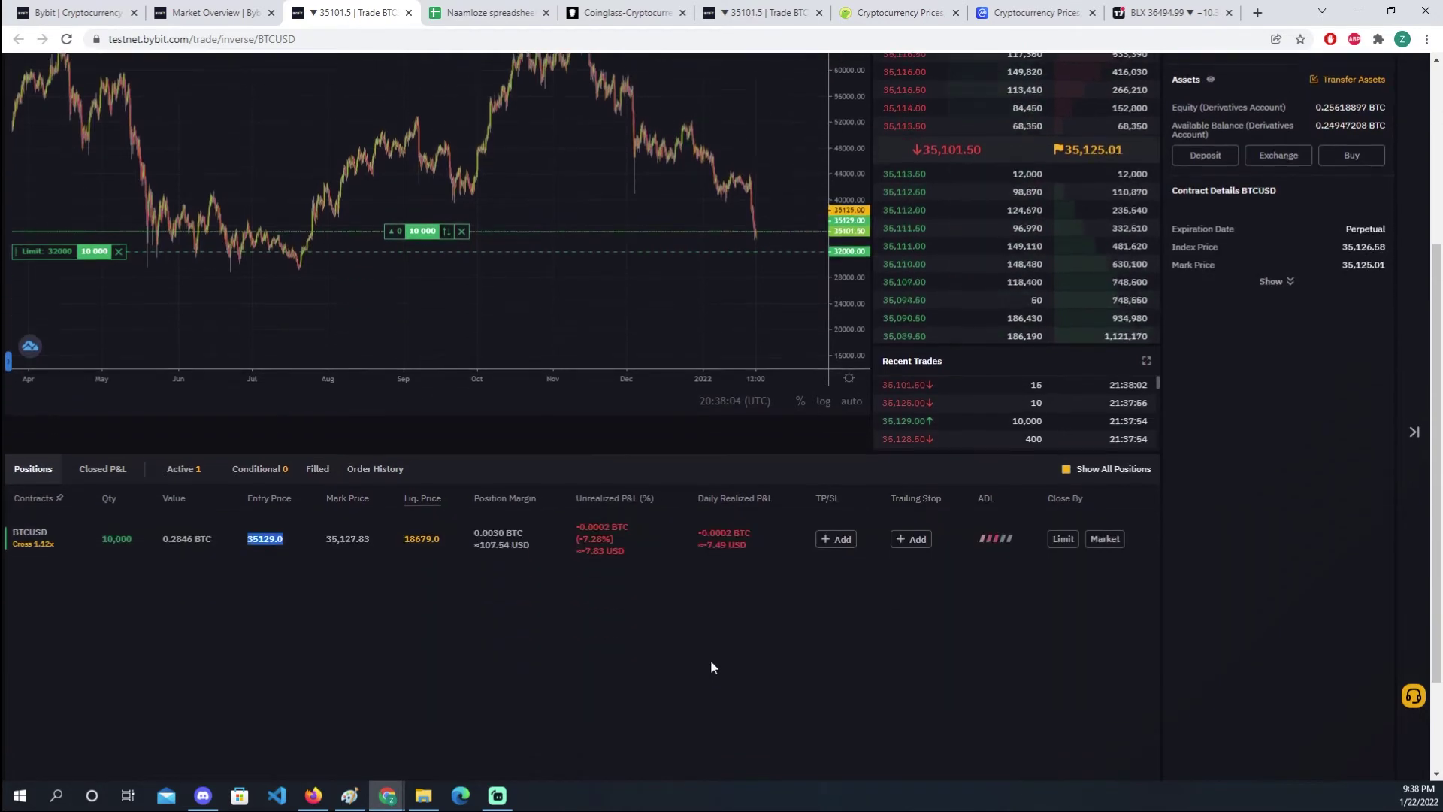
pyautogui.moveTo(697, 493); pyautogui.dragTo(709, 527)
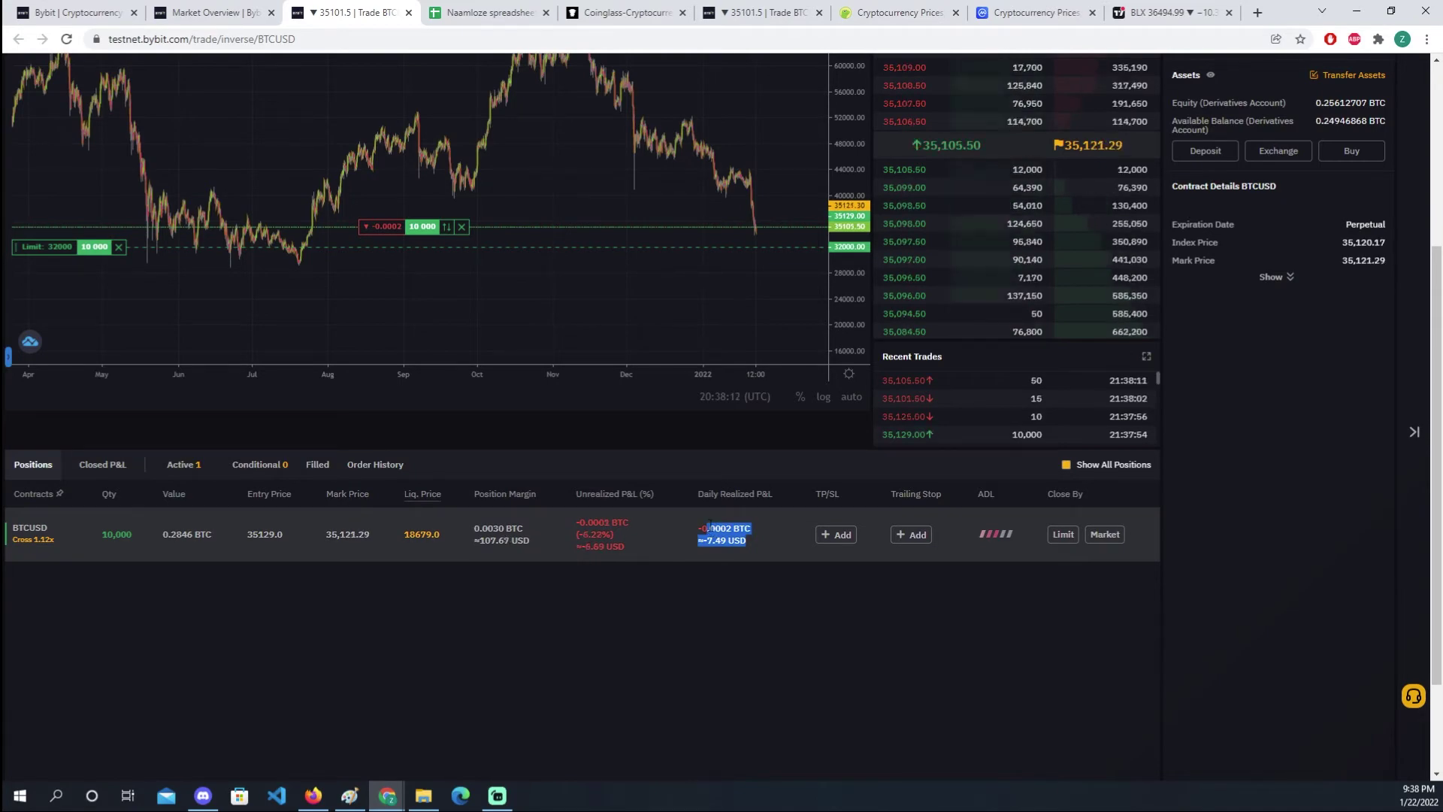
pyautogui.click(669, 671)
pyautogui.scroll(4, 932, 578)
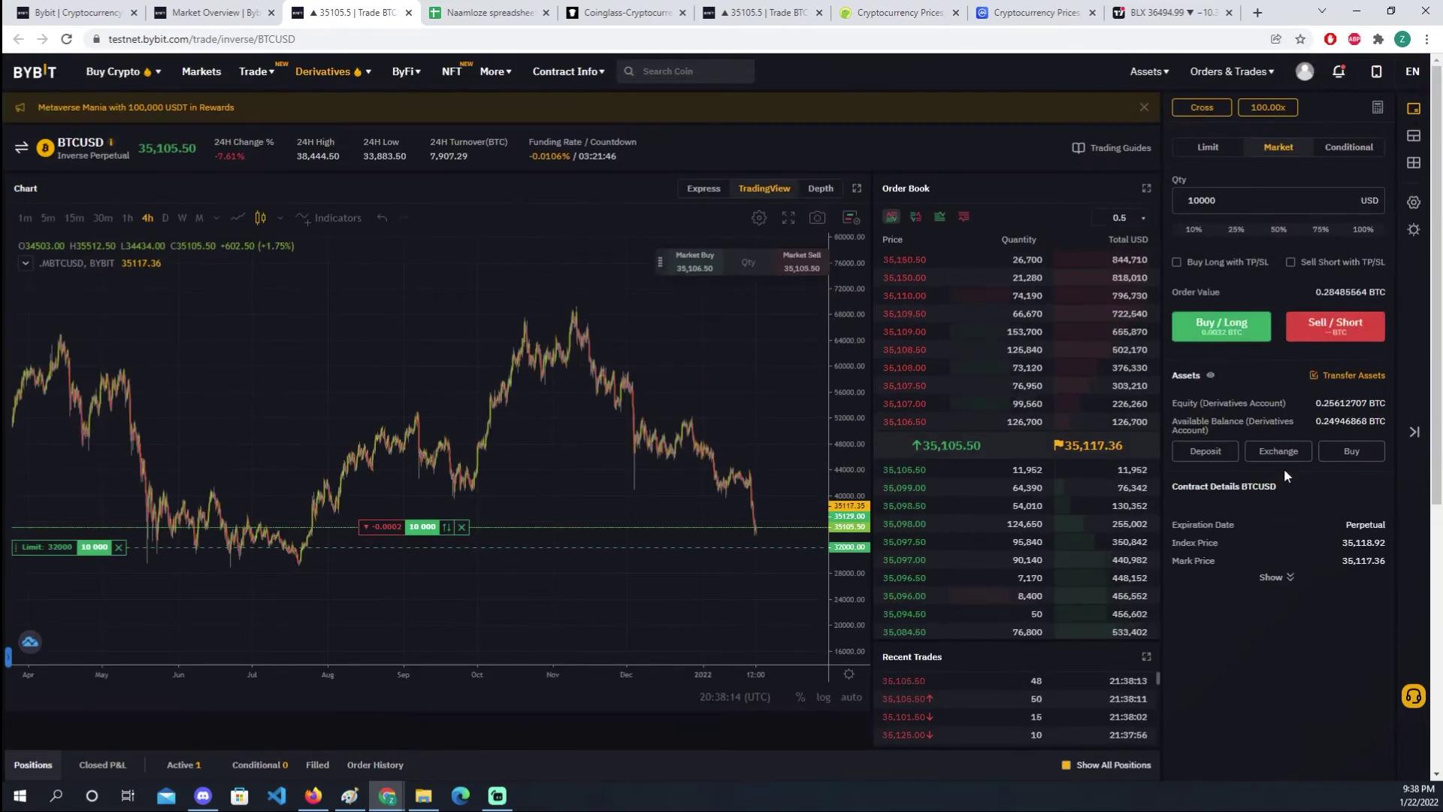
# Step: Place a second 10000-contract buy limit order at the 35,087 order-book bid
pyautogui.click(1209, 148)
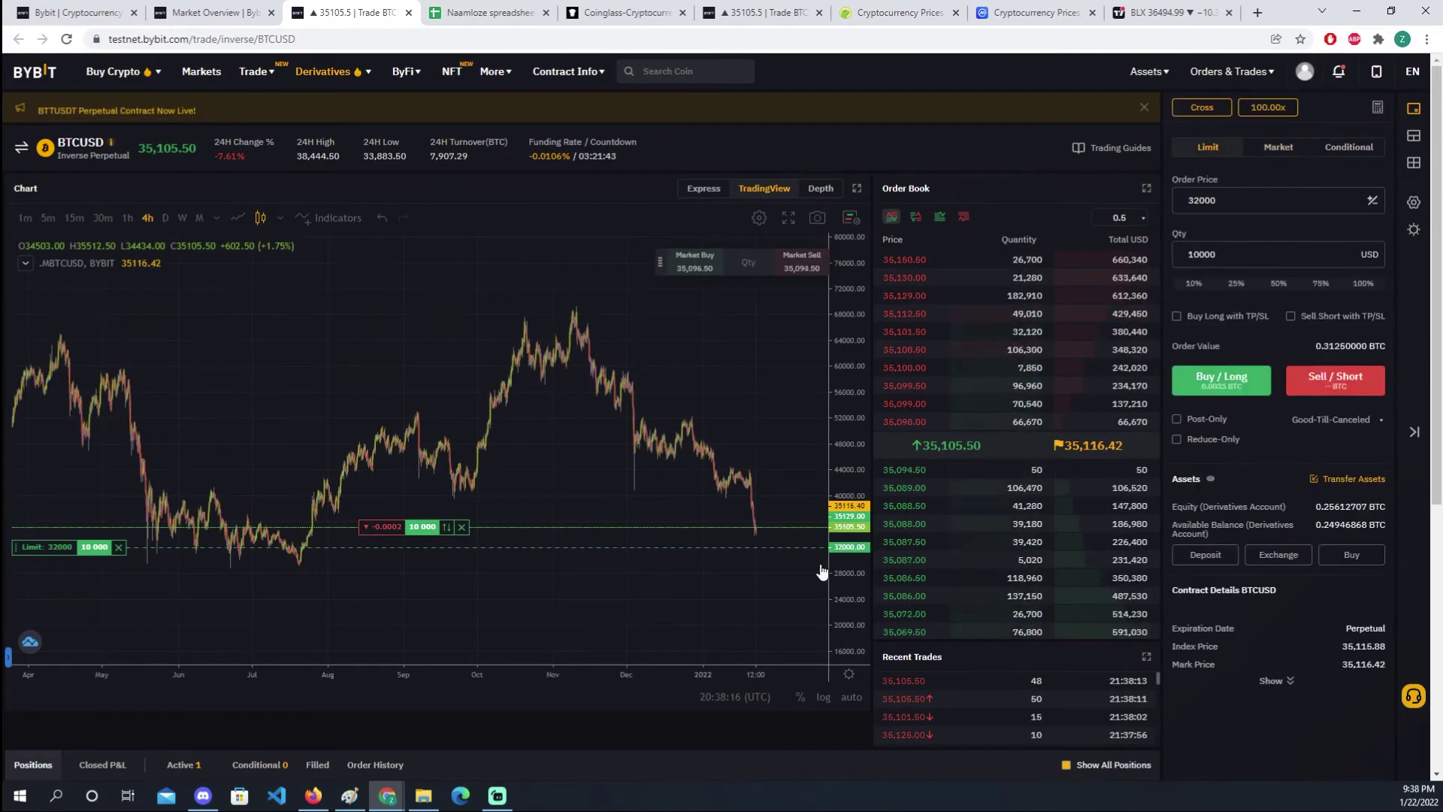
pyautogui.click(891, 489)
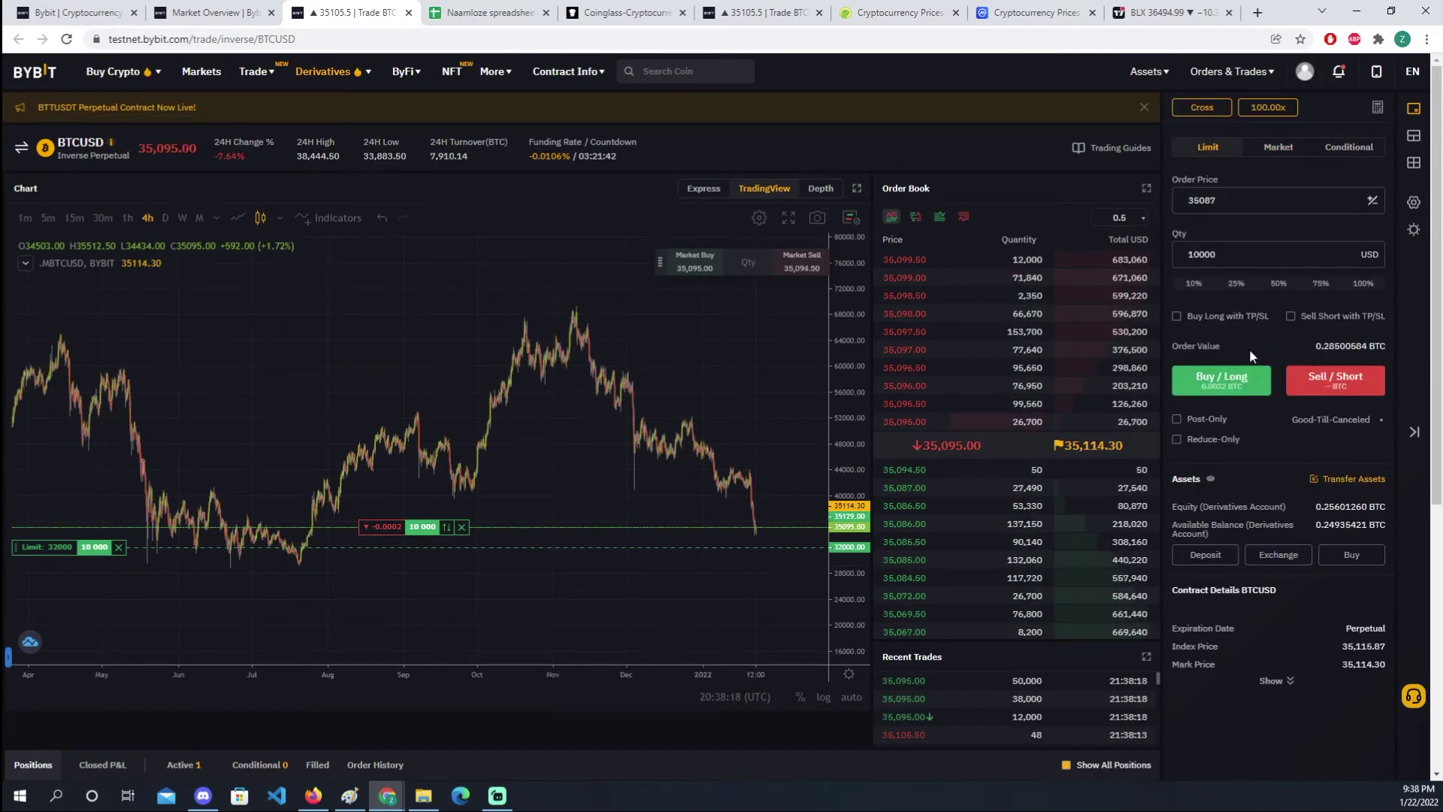
pyautogui.click(1233, 383)
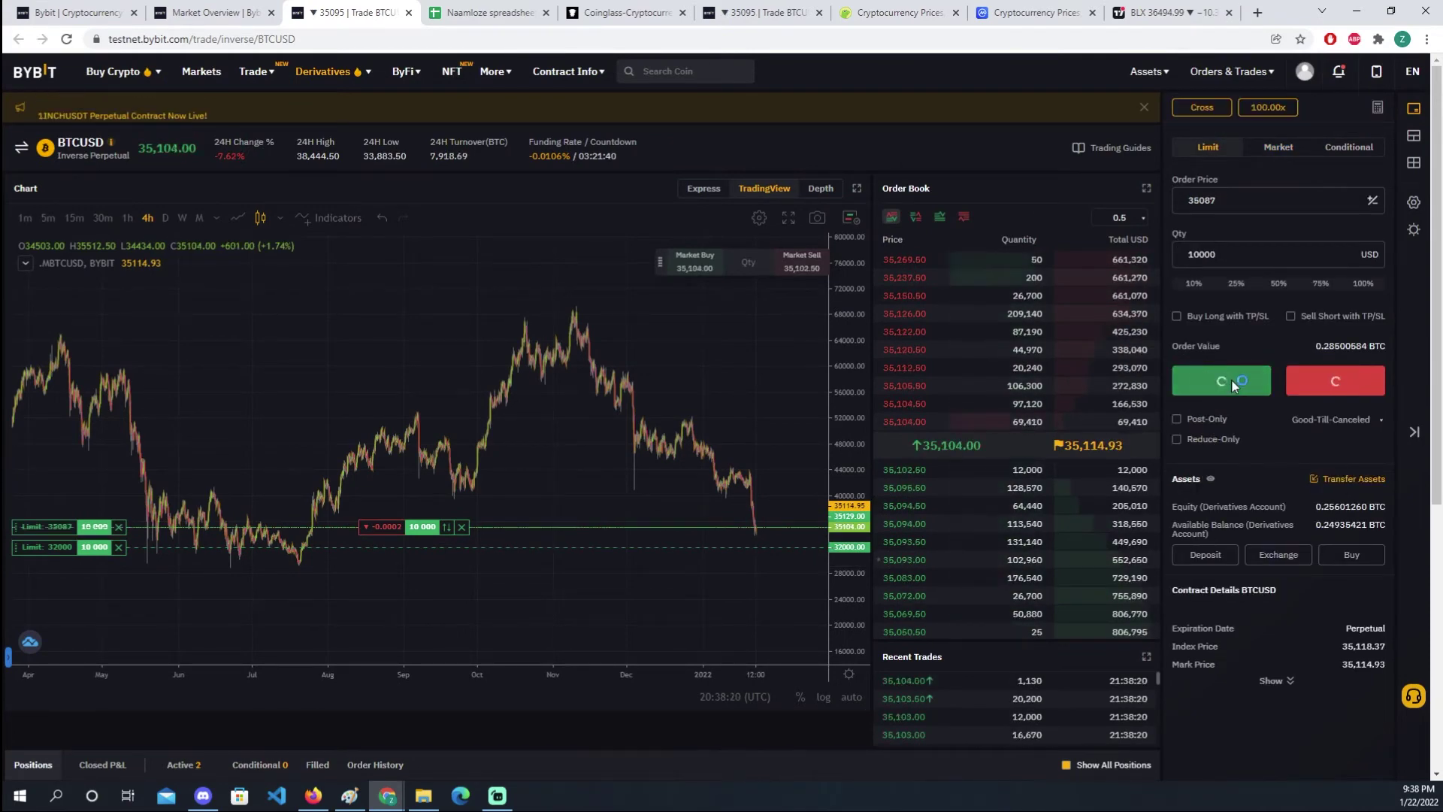
pyautogui.scroll(-3, 1278, 583)
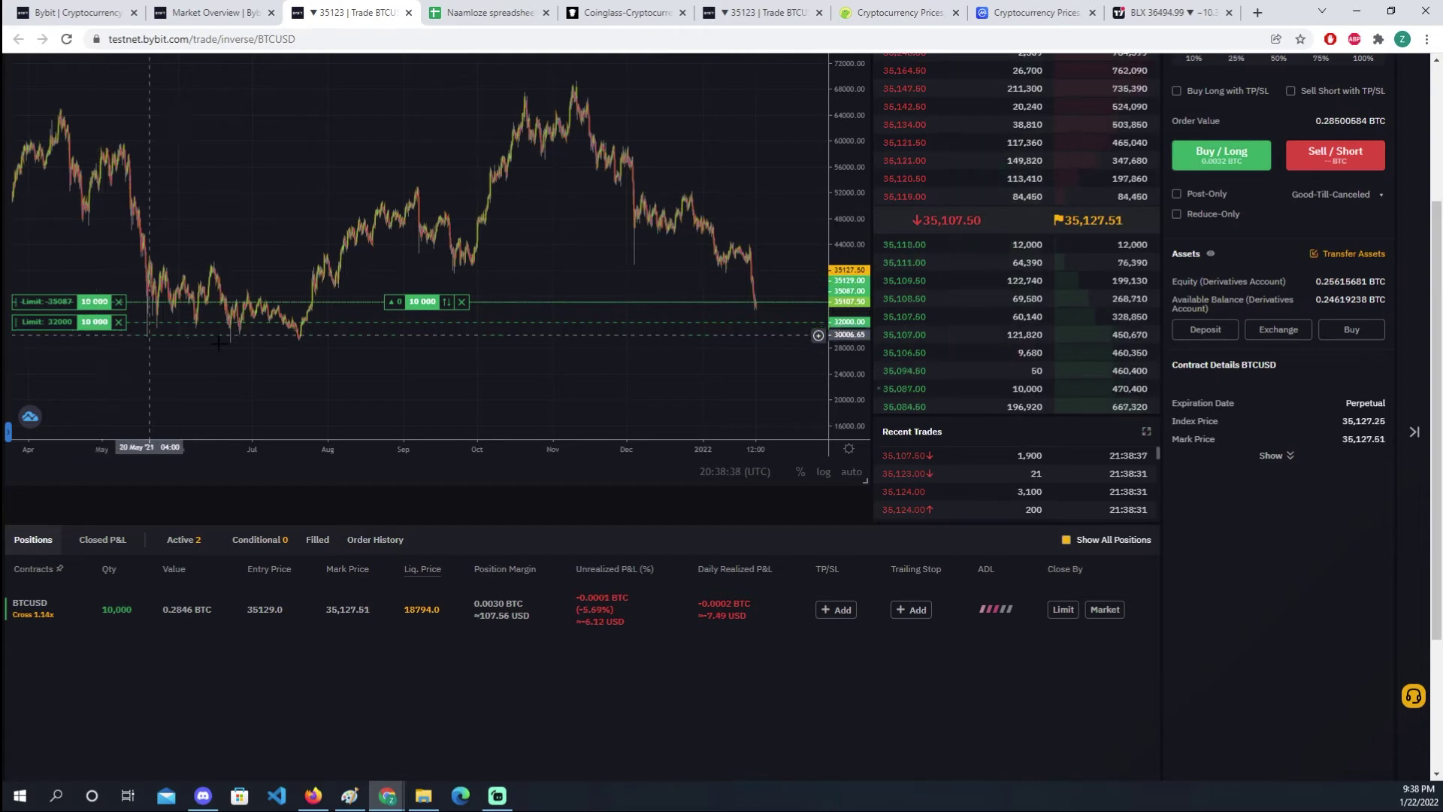
pyautogui.moveTo(400, 381); pyautogui.dragTo(345, 402)
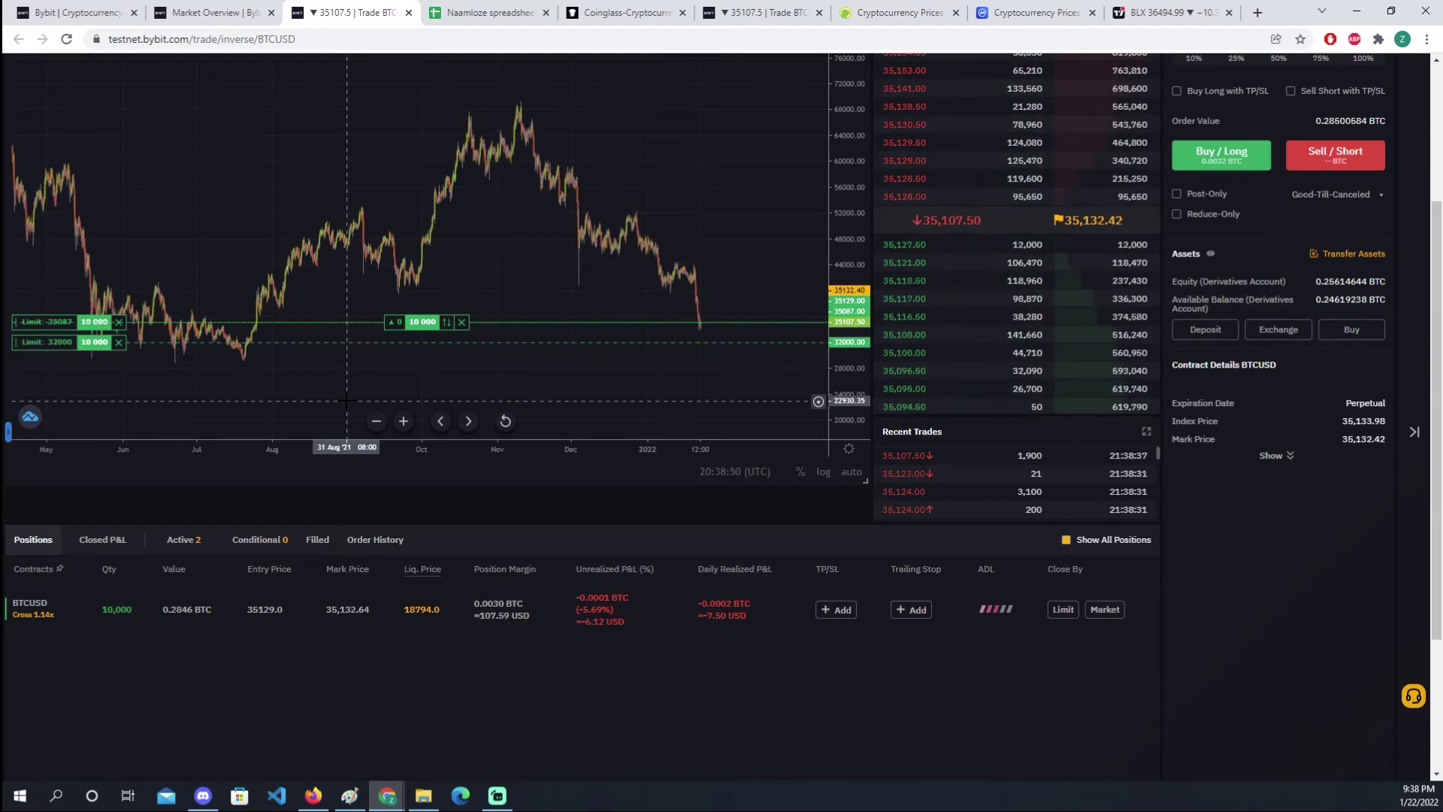
pyautogui.scroll(-2, 399, 182)
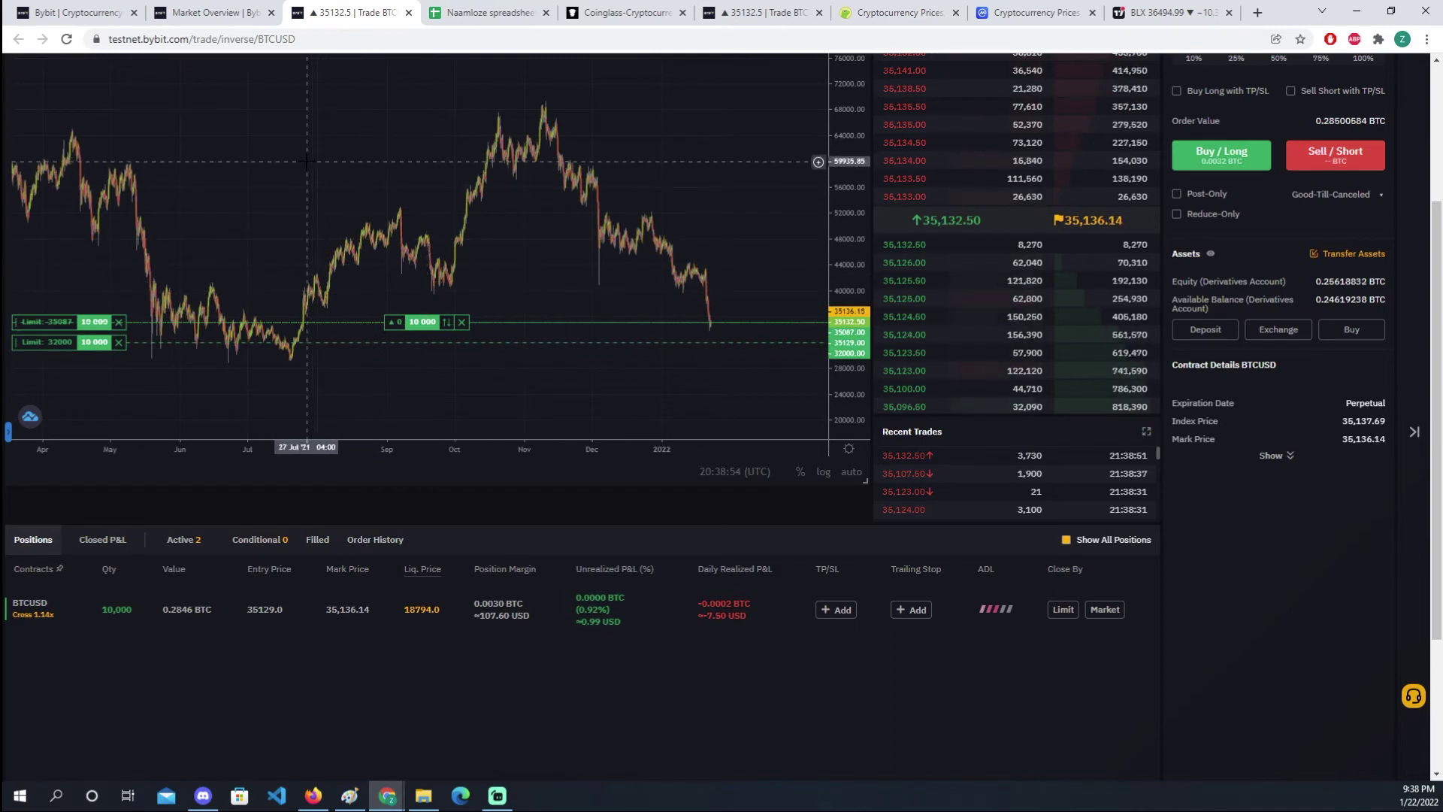
pyautogui.moveTo(240, 187); pyautogui.dragTo(192, 191)
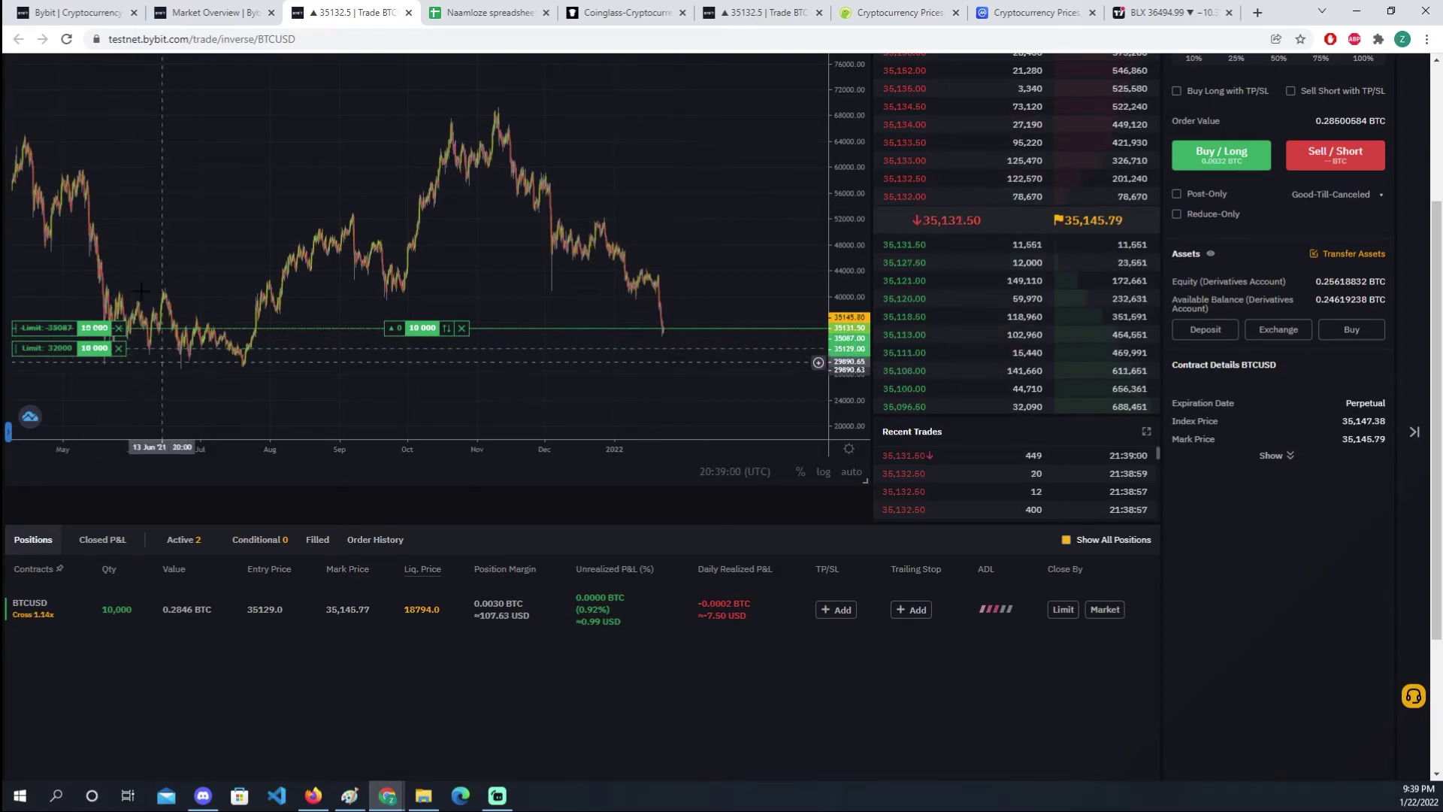
pyautogui.scroll(3, 1215, 523)
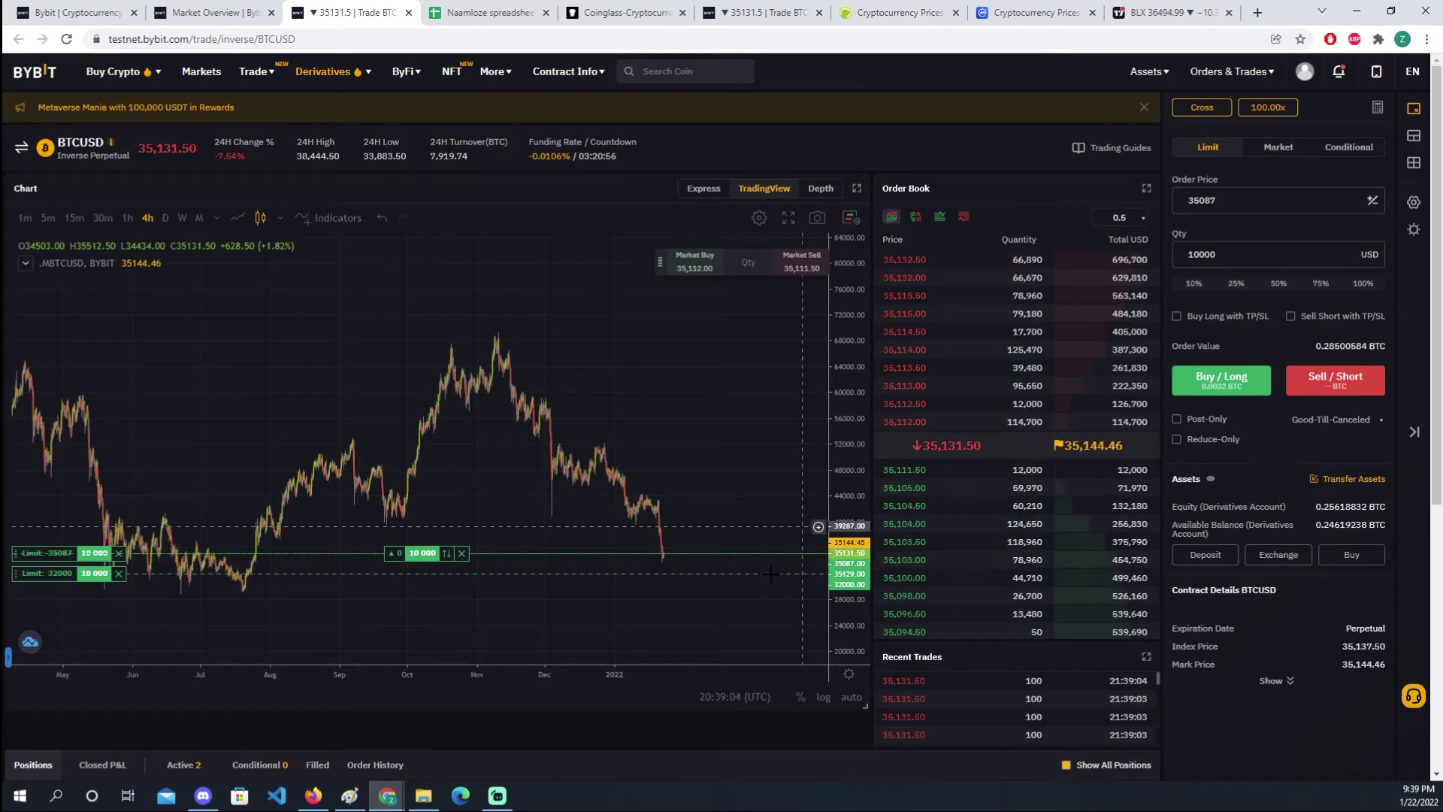
# Step: Review the 0,075% market fee, 0,025% limit fee, 38500 price and 0,01% funding rate cells
pyautogui.click(538, 6)
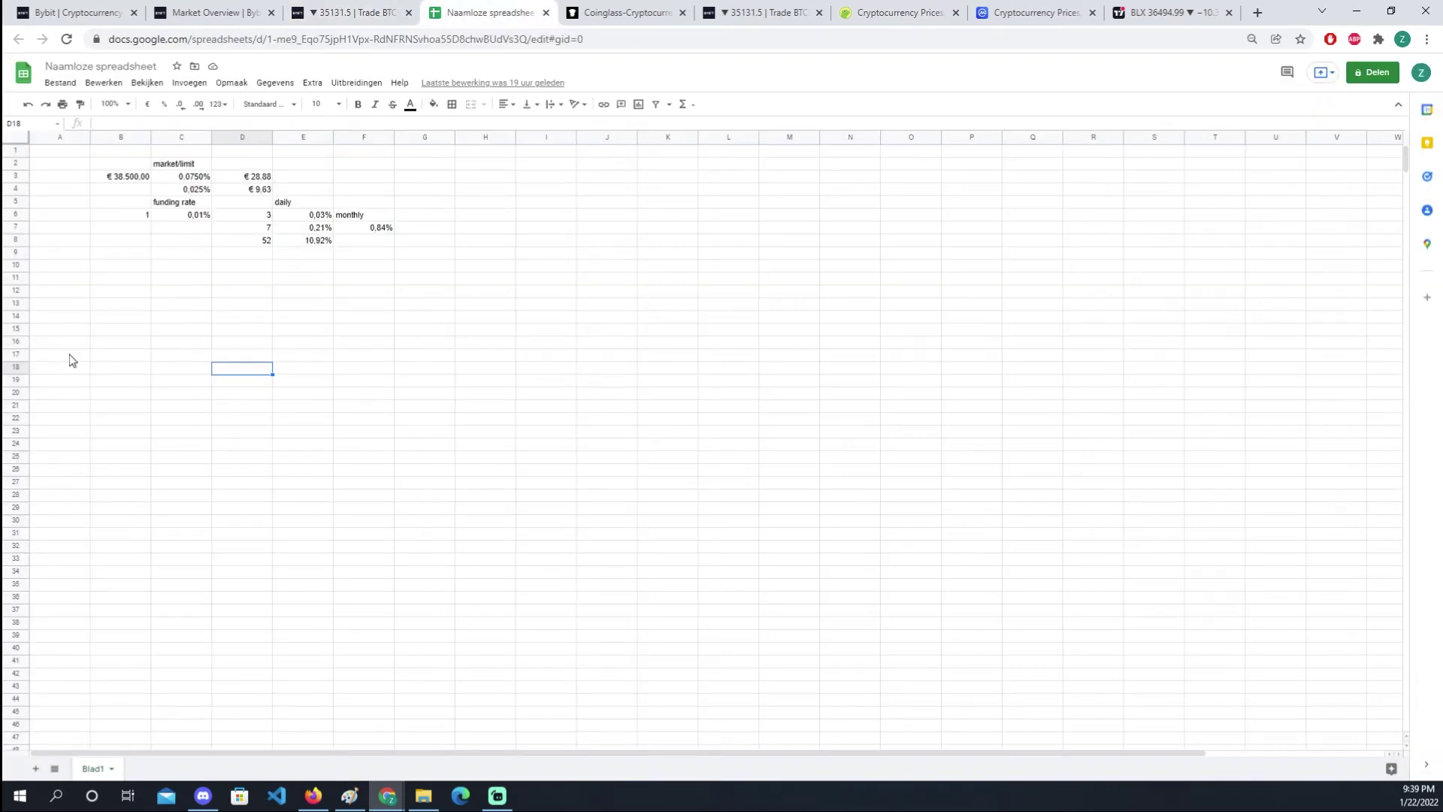
pyautogui.click(204, 227)
pyautogui.click(184, 181)
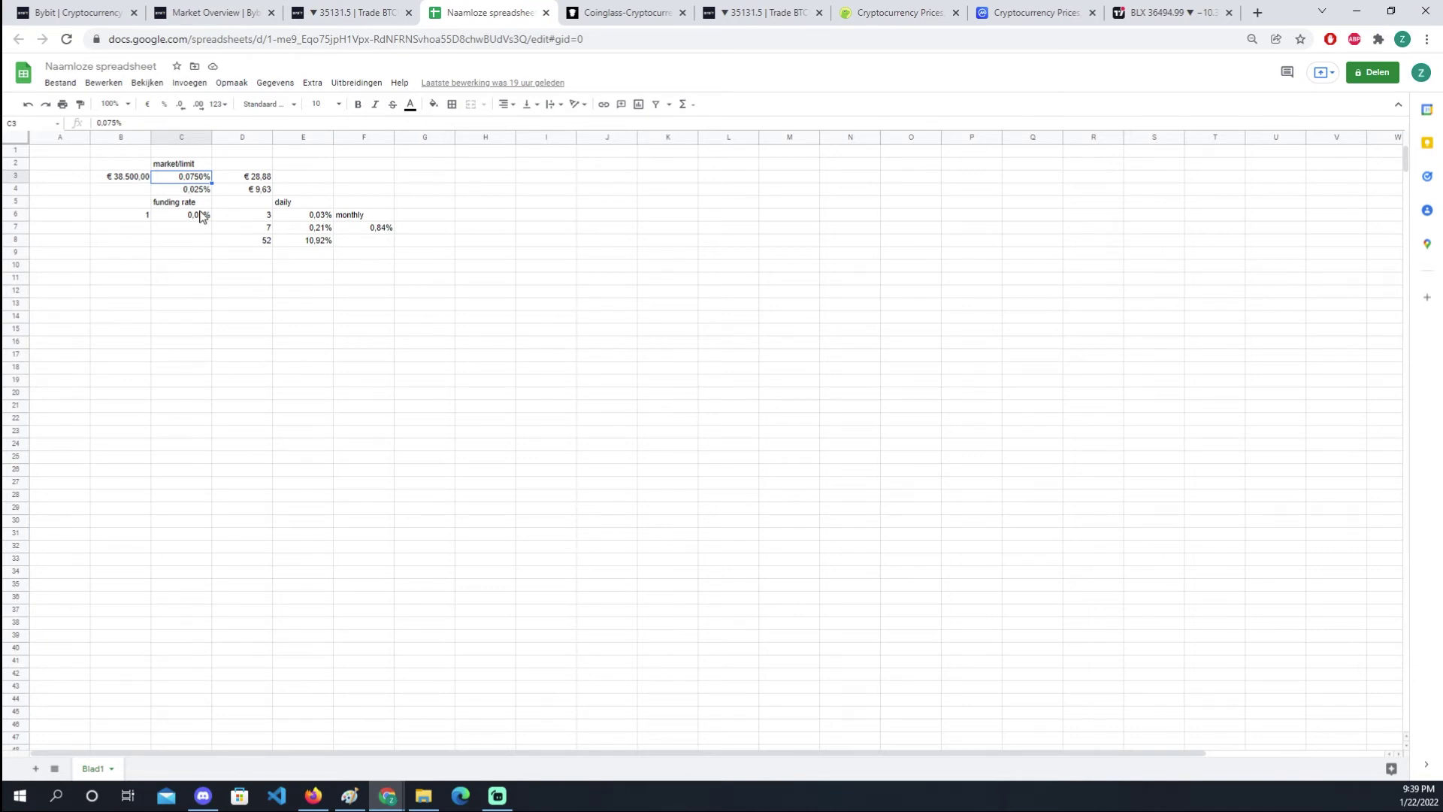
pyautogui.click(190, 192)
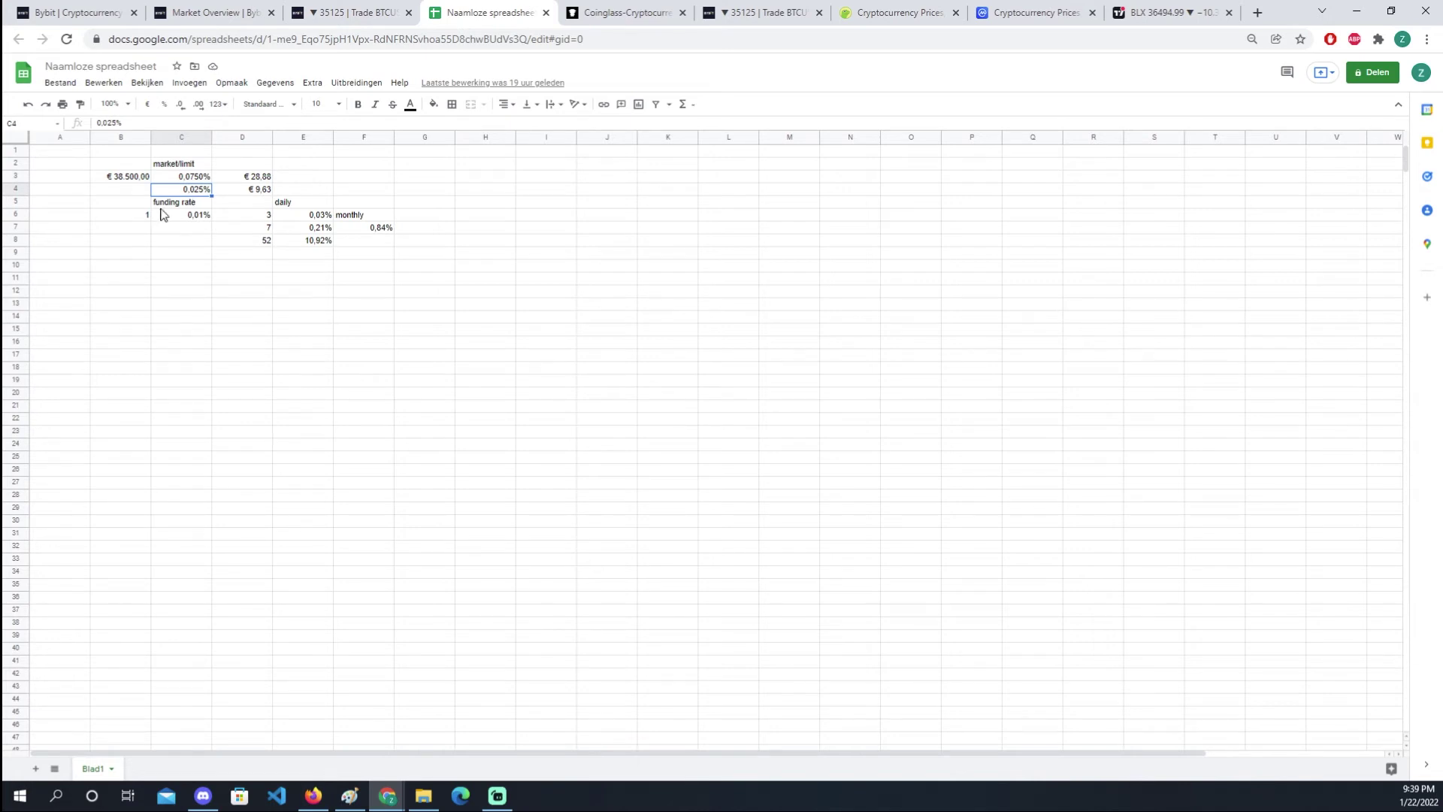
pyautogui.click(129, 182)
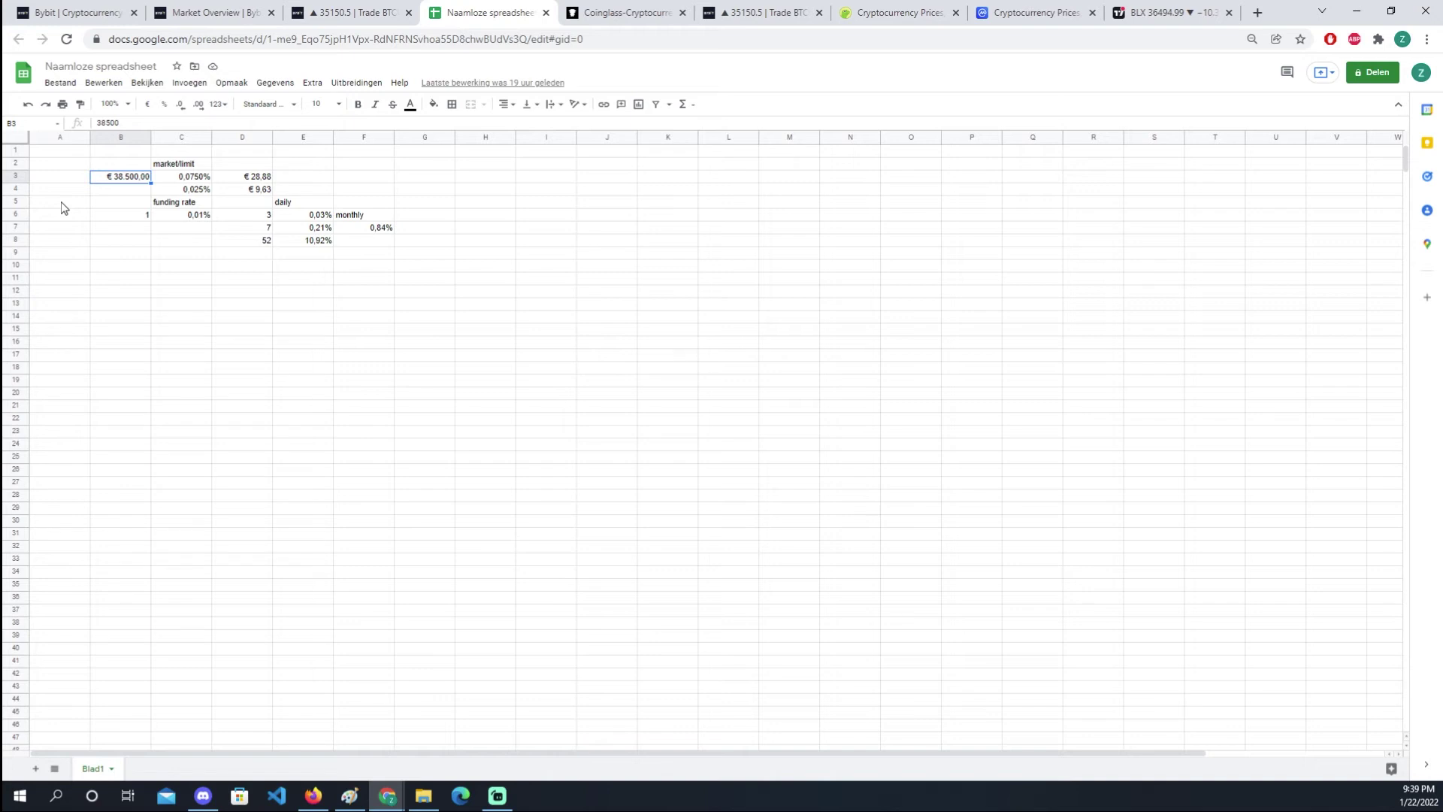
pyautogui.click(203, 192)
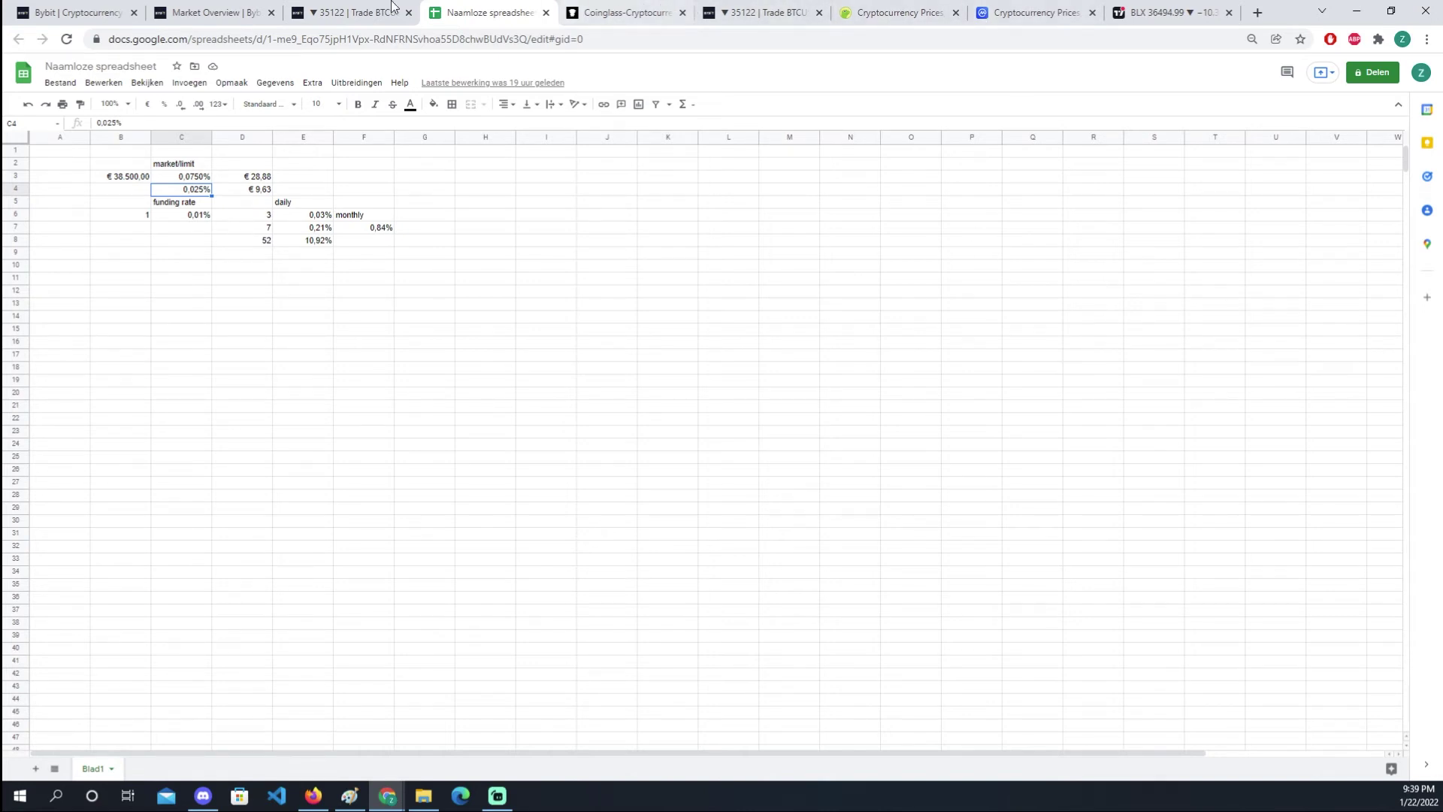
pyautogui.click(175, 218)
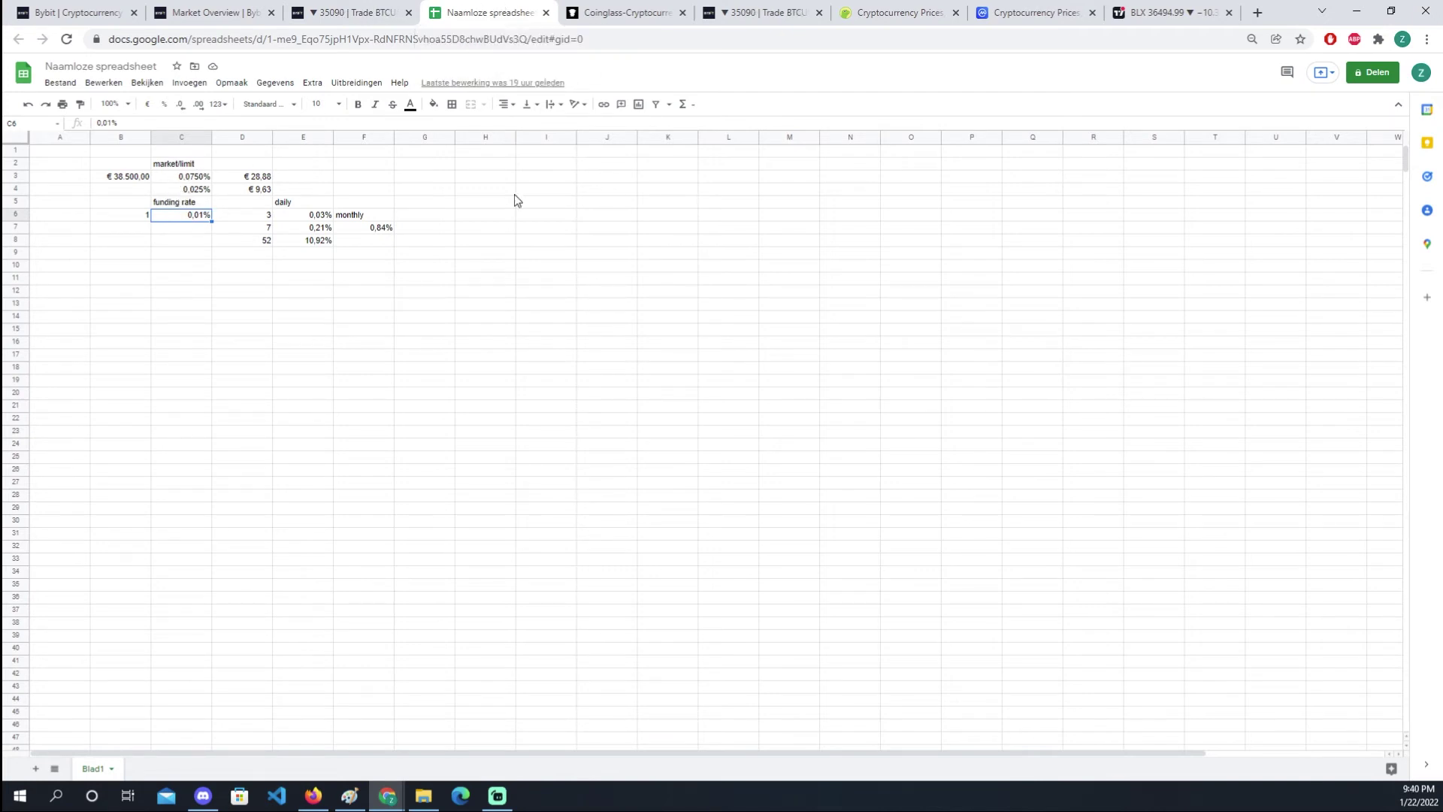
# Step: Glance at the Bybit trading page, then return to the fee spreadsheet
pyautogui.hotkey('ctrl', 'shift', 'Tab')
pyautogui.hotkey('ctrl', 'shift', 'Tab')
pyautogui.hotkey('ctrl', 'Tab')
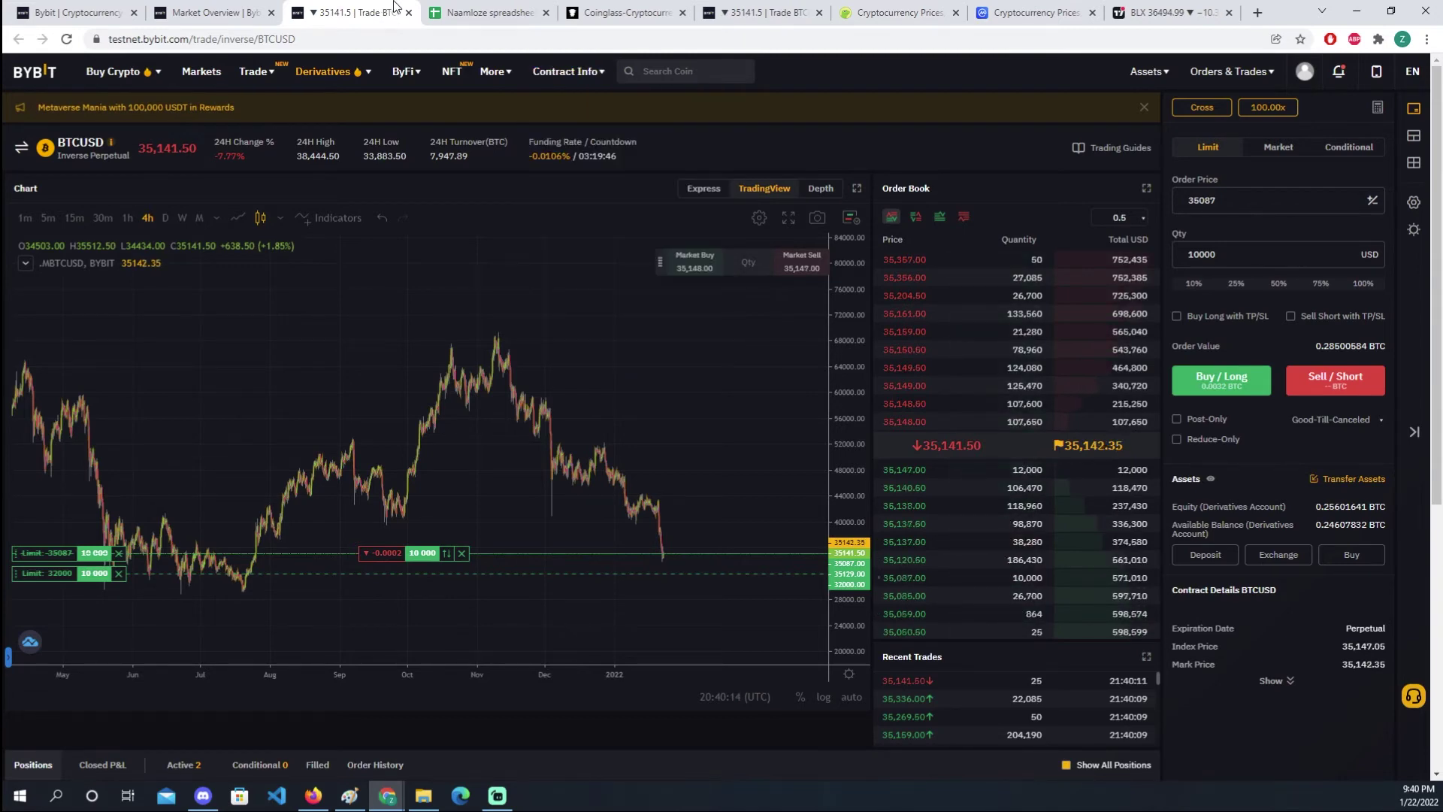
pyautogui.click(488, 12)
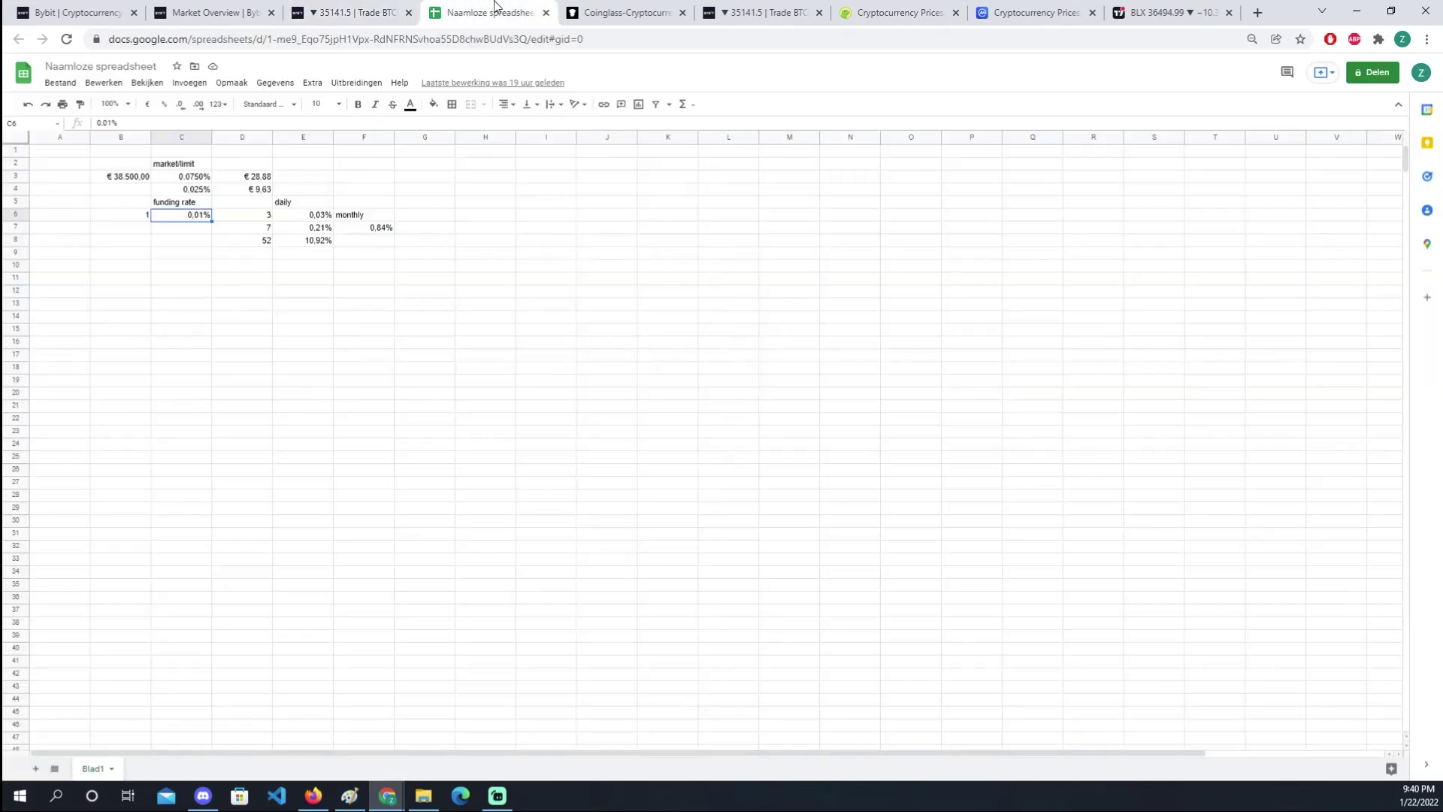
# Step: Enter 100 in cell B13 and 10000 in cell B15
pyautogui.click(115, 305)
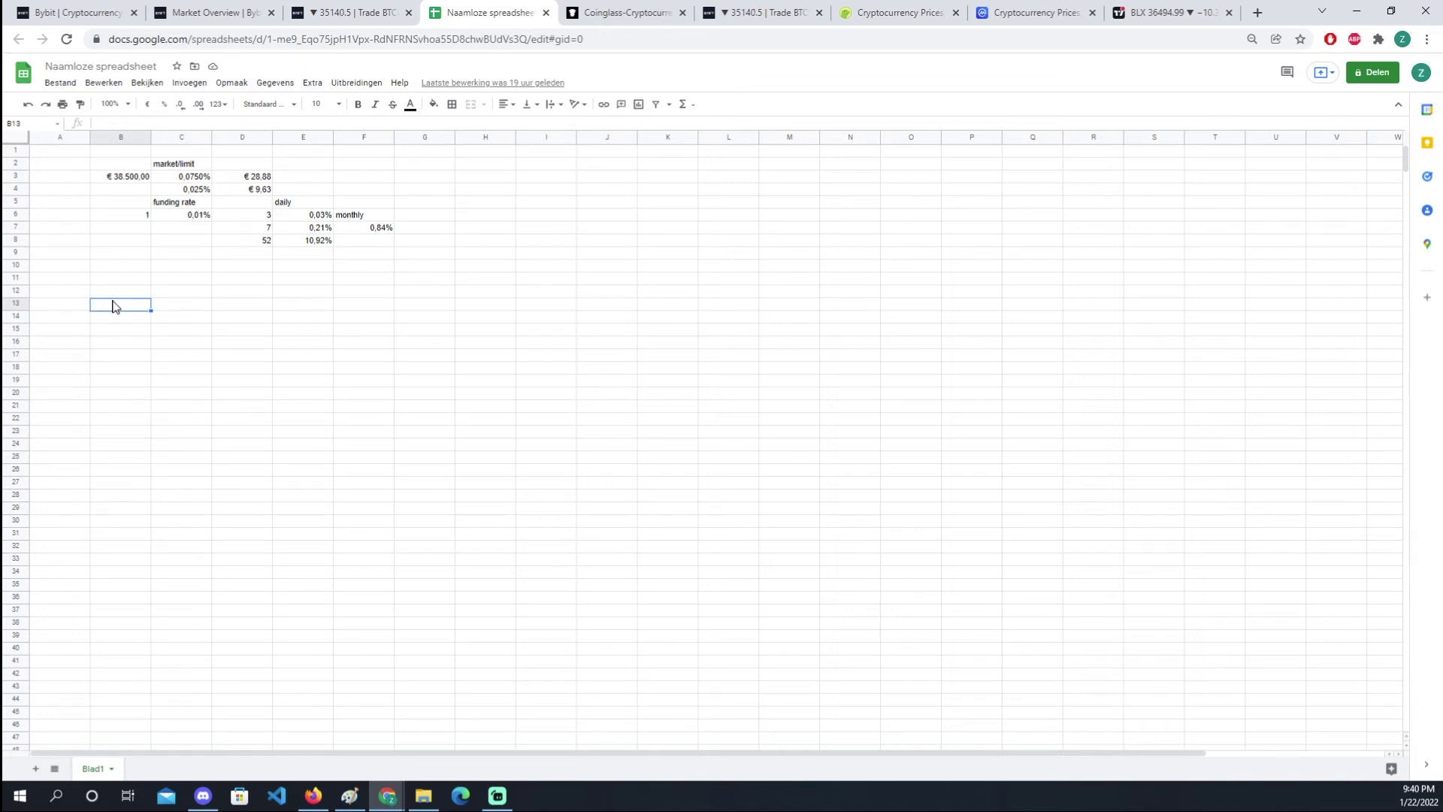
pyautogui.write('100')
pyautogui.click(118, 342)
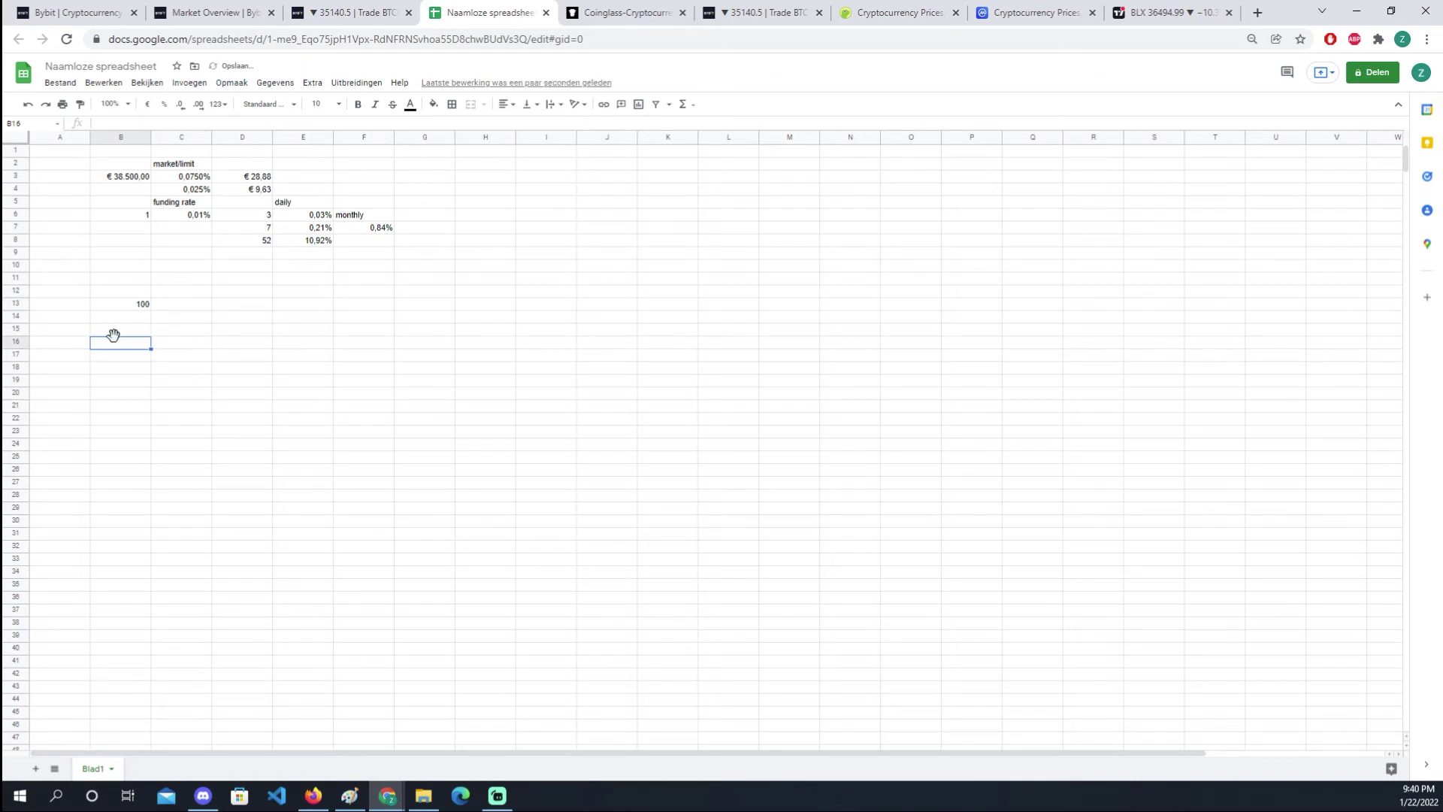
pyautogui.click(113, 333)
pyautogui.write('100')
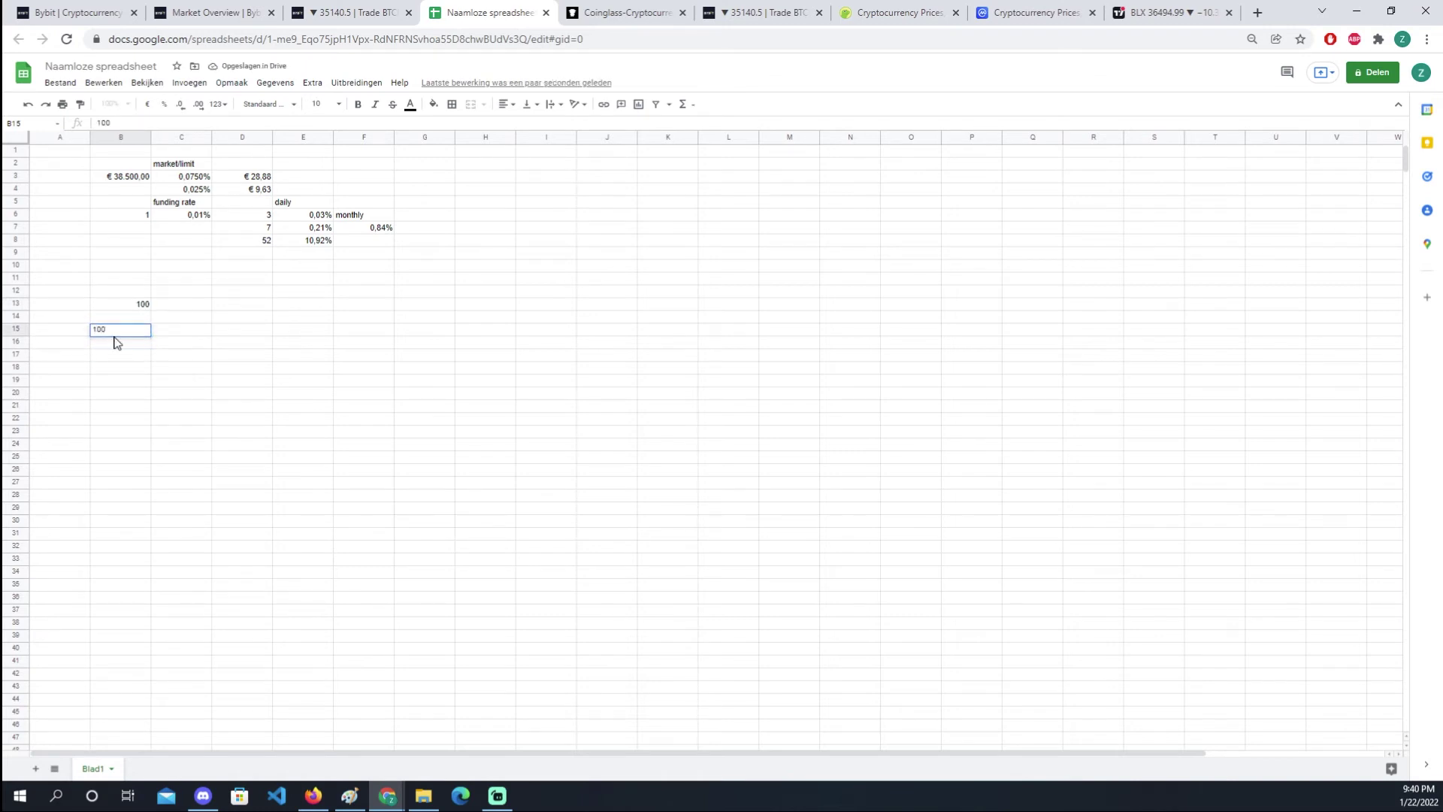
pyautogui.write('00')
pyautogui.click(129, 356)
pyautogui.click(134, 334)
pyautogui.click(142, 303)
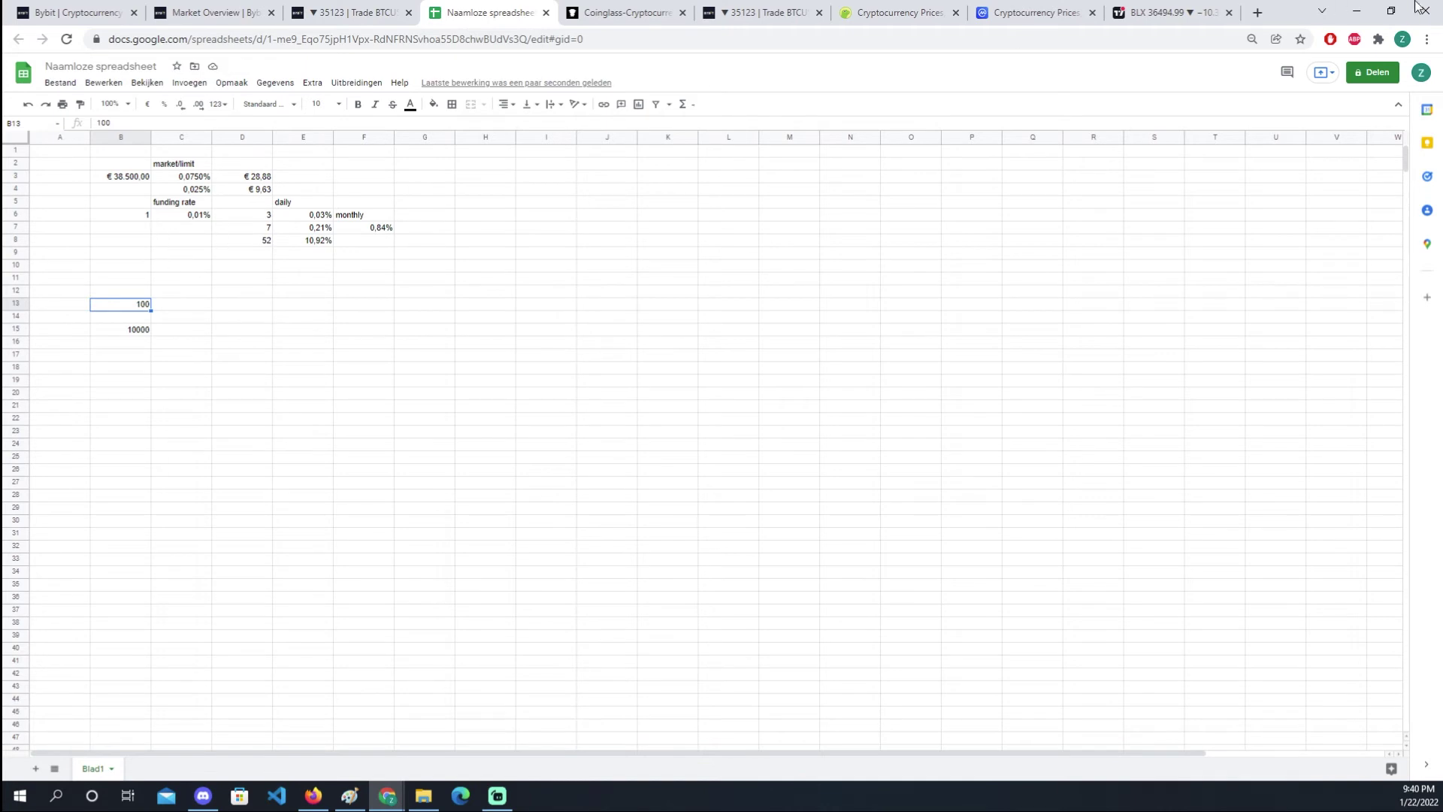
pyautogui.click(1427, 39)
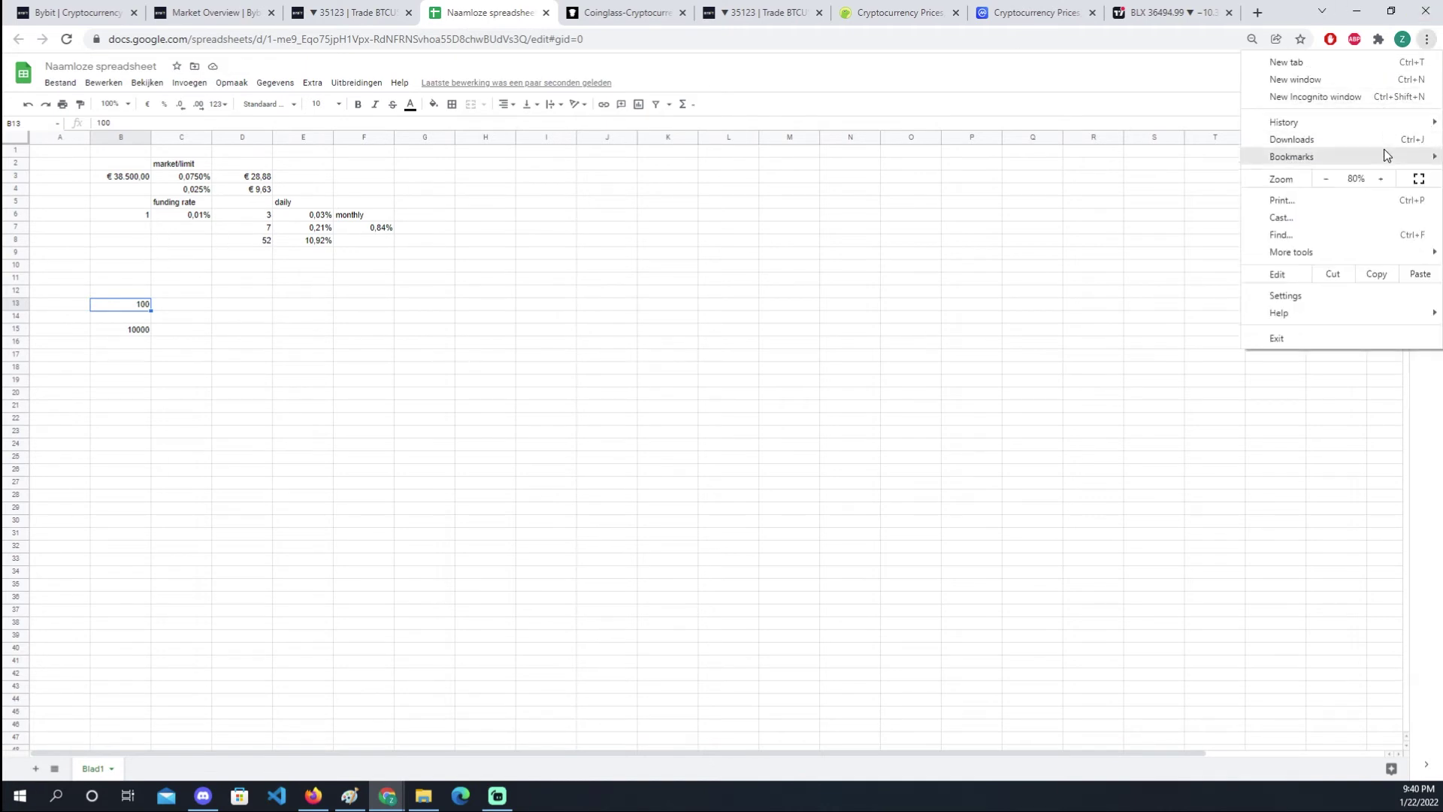
# Step: Zoom the browser in four steps to enlarge the spreadsheet
pyautogui.click(1380, 179)
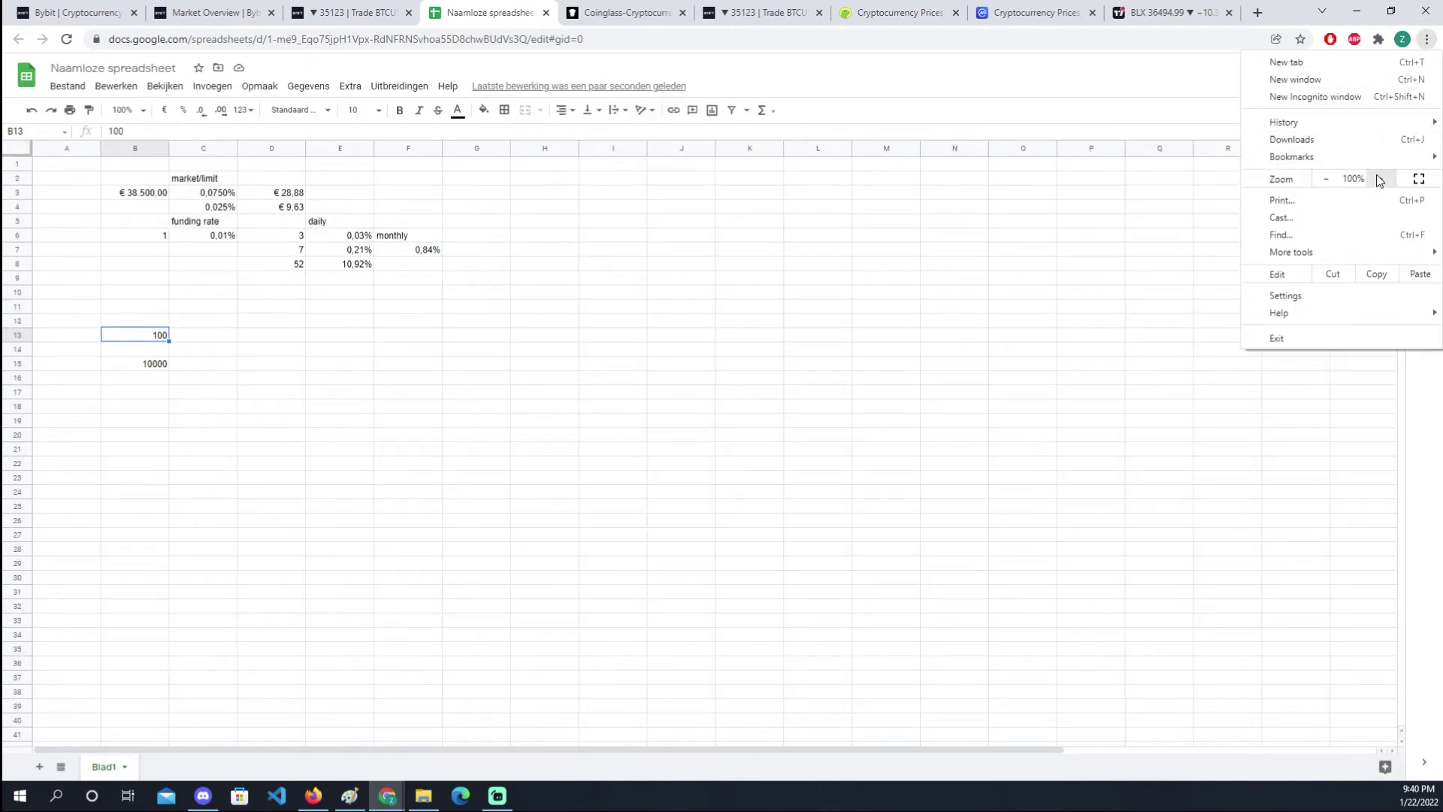
pyautogui.click(1380, 179)
pyautogui.click(1380, 179)
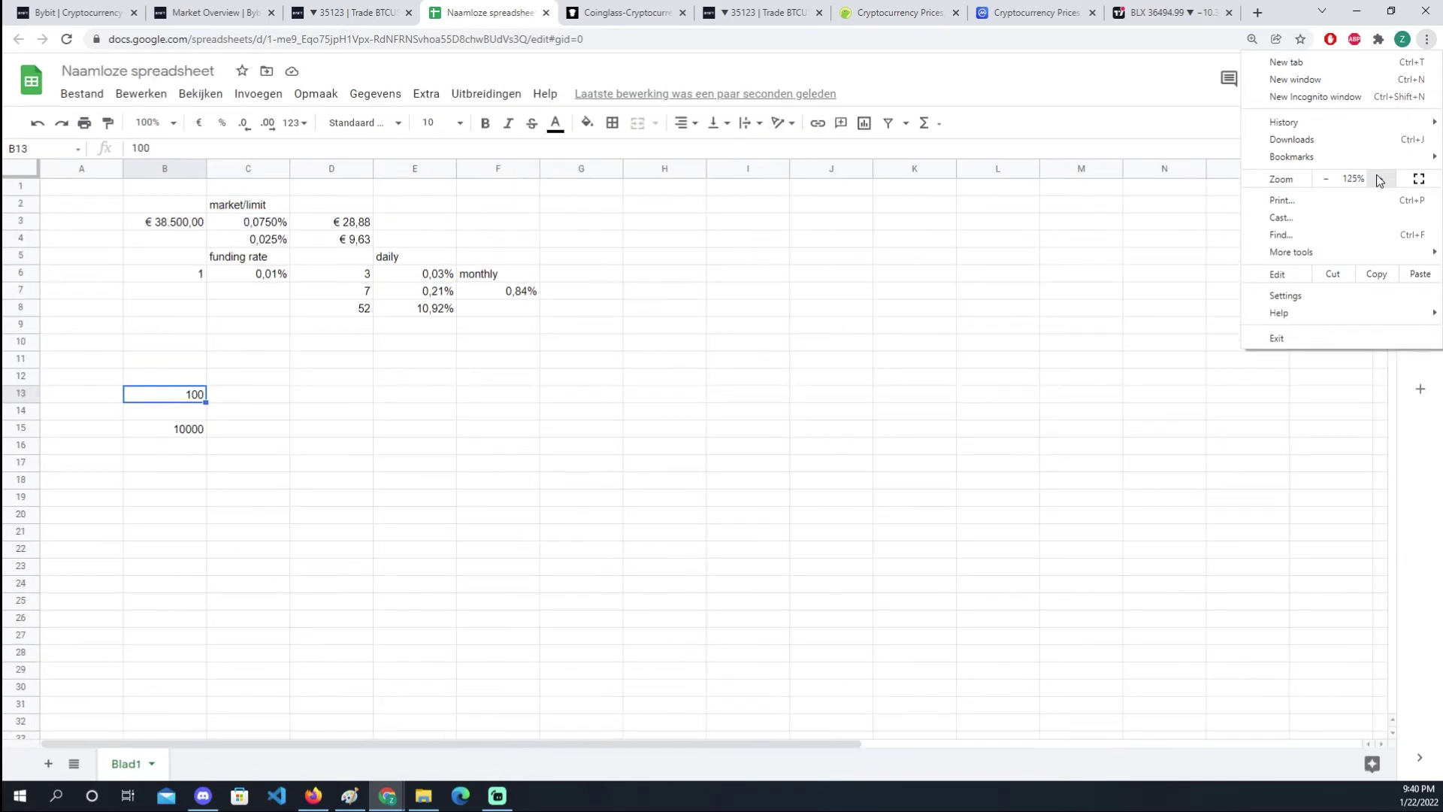
pyautogui.click(1380, 179)
pyautogui.click(466, 573)
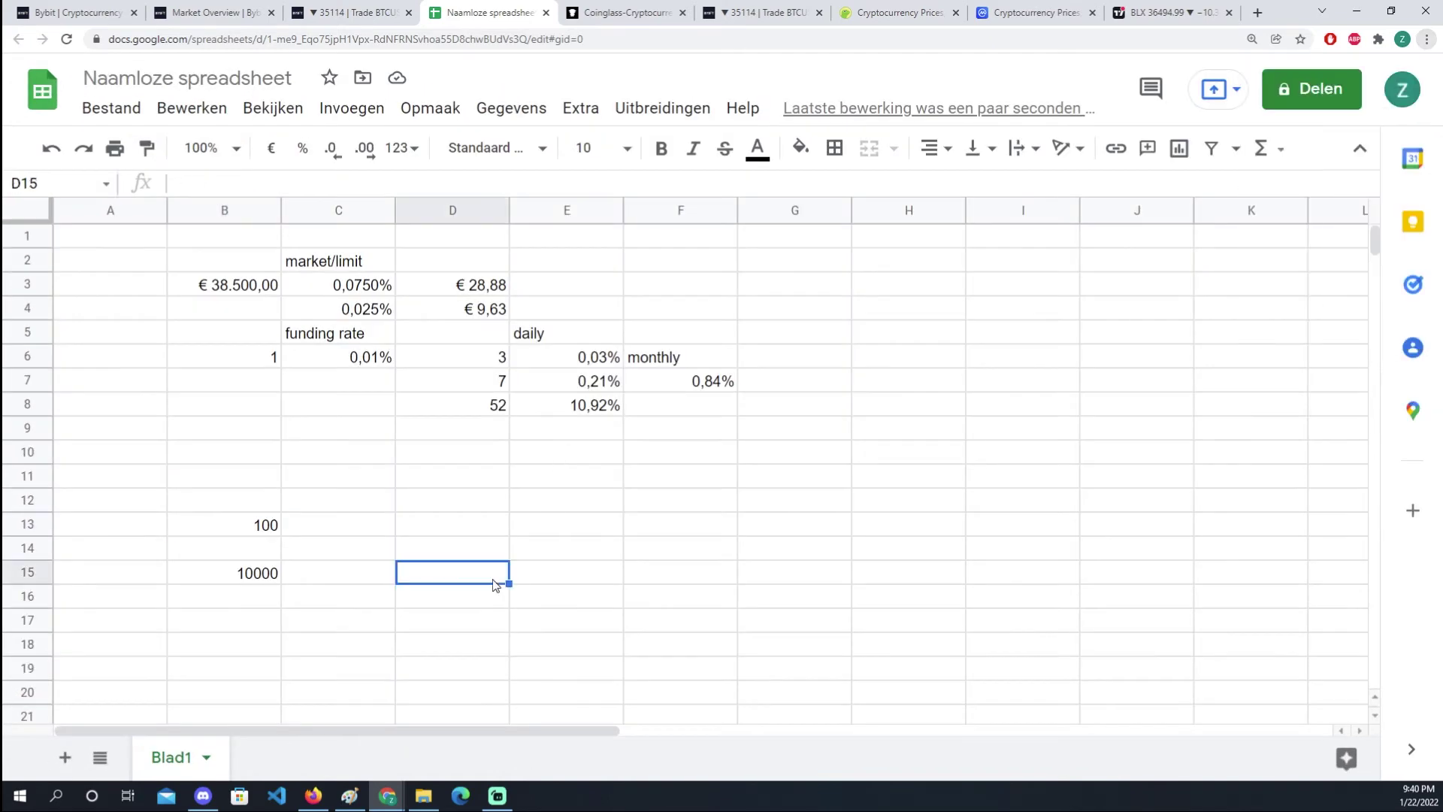
# Step: Review the 0,0750% market fee, 0,025% limit fee and 0,01% funding rate cells
pyautogui.click(354, 291)
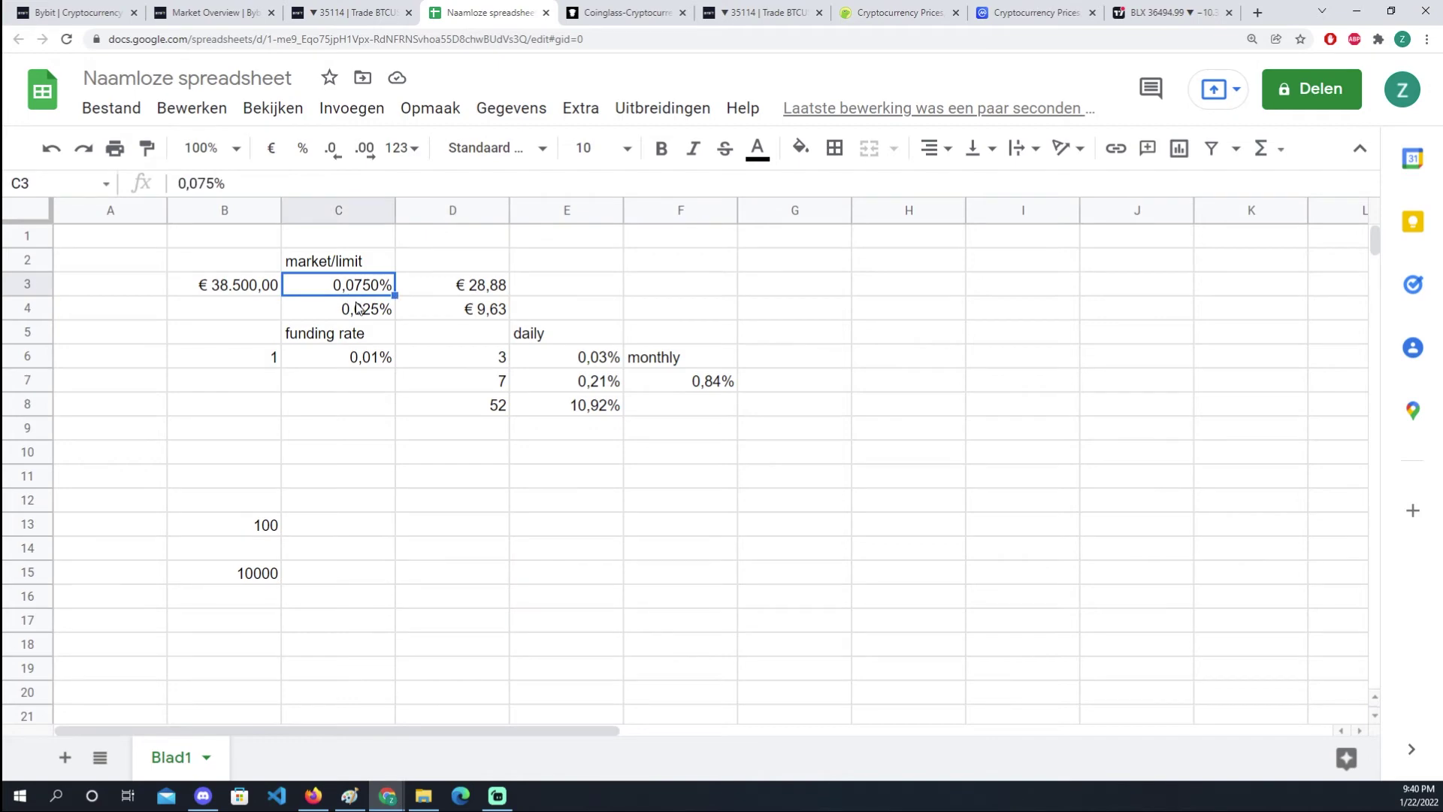
pyautogui.click(367, 316)
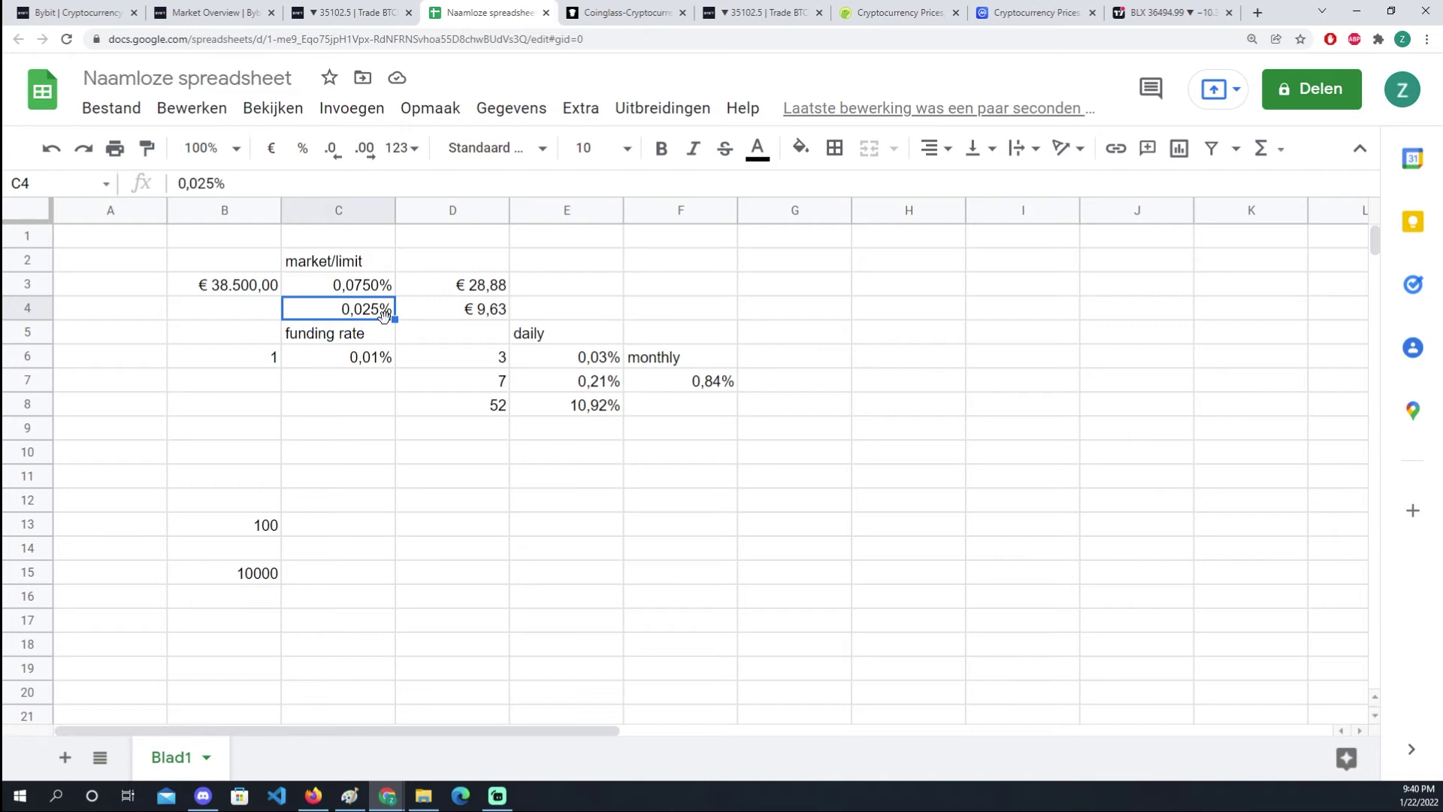
pyautogui.click(358, 362)
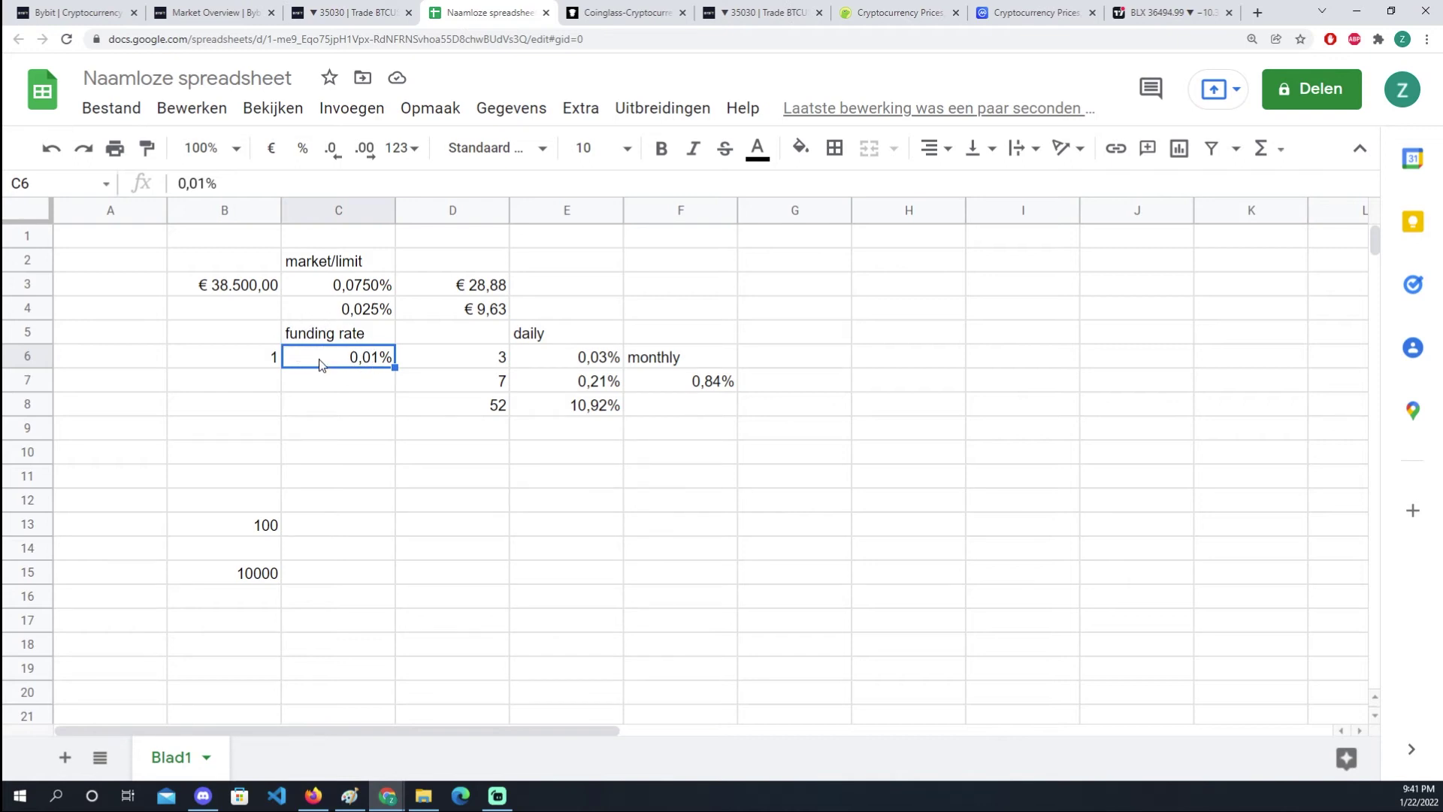
pyautogui.click(343, 551)
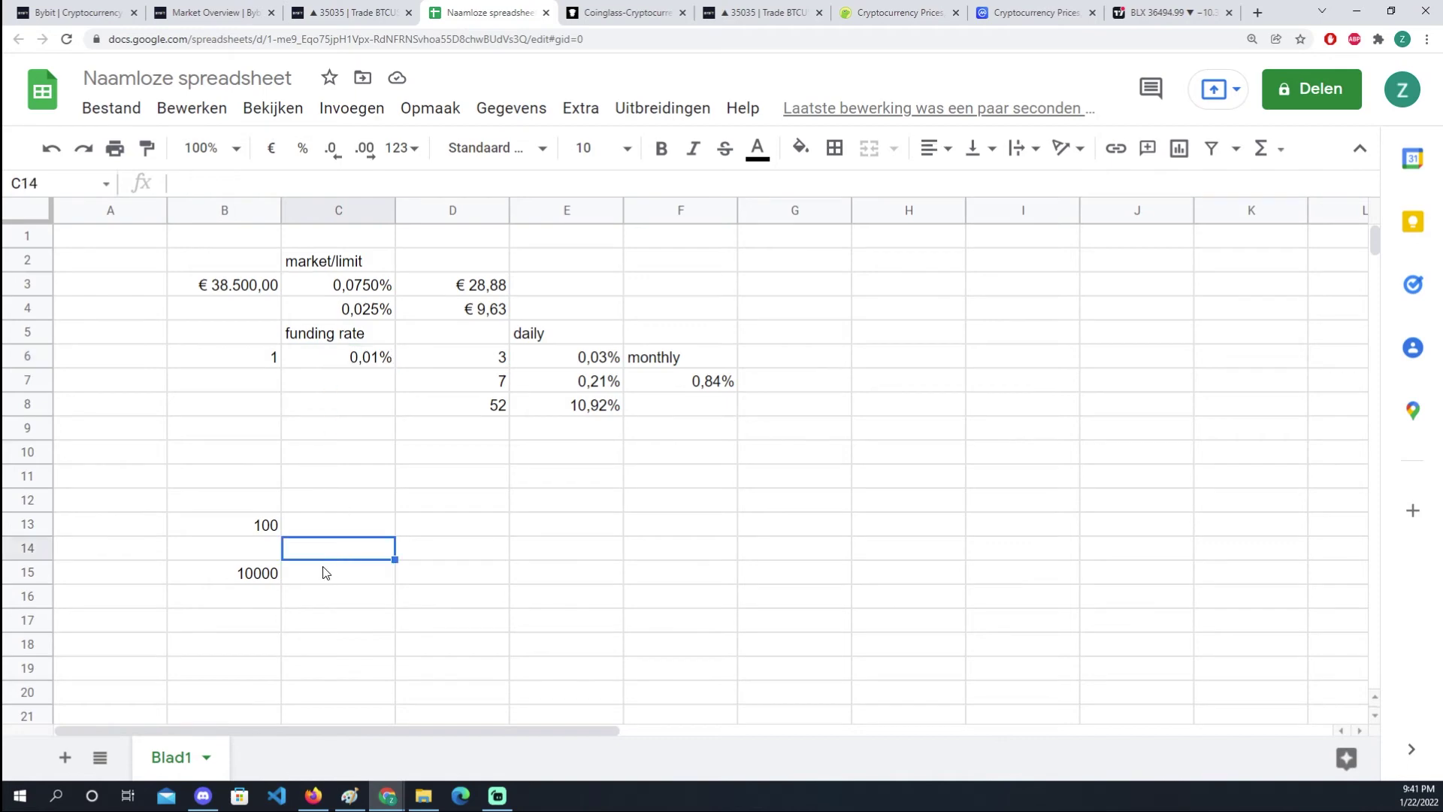
pyautogui.click(277, 523)
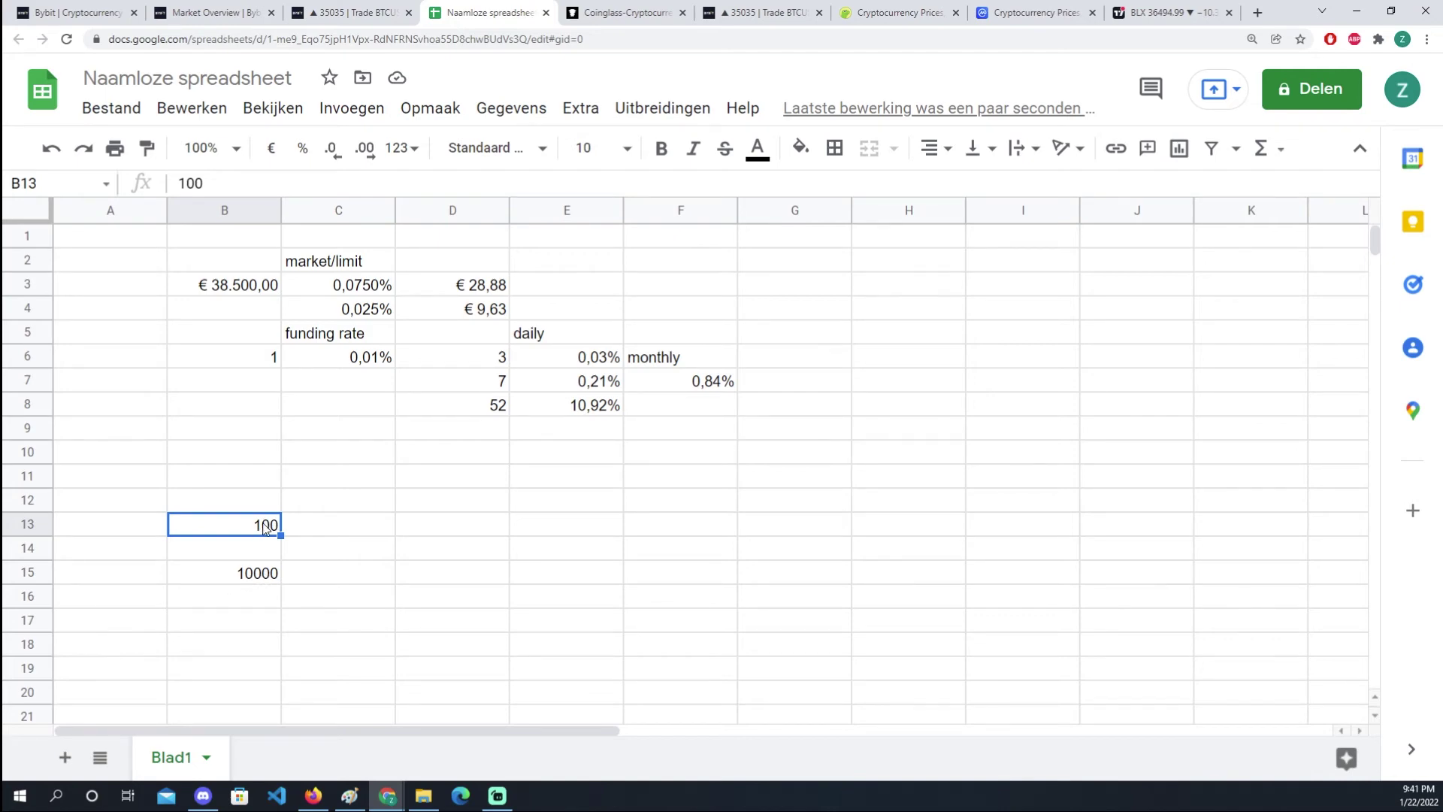
pyautogui.click(498, 362)
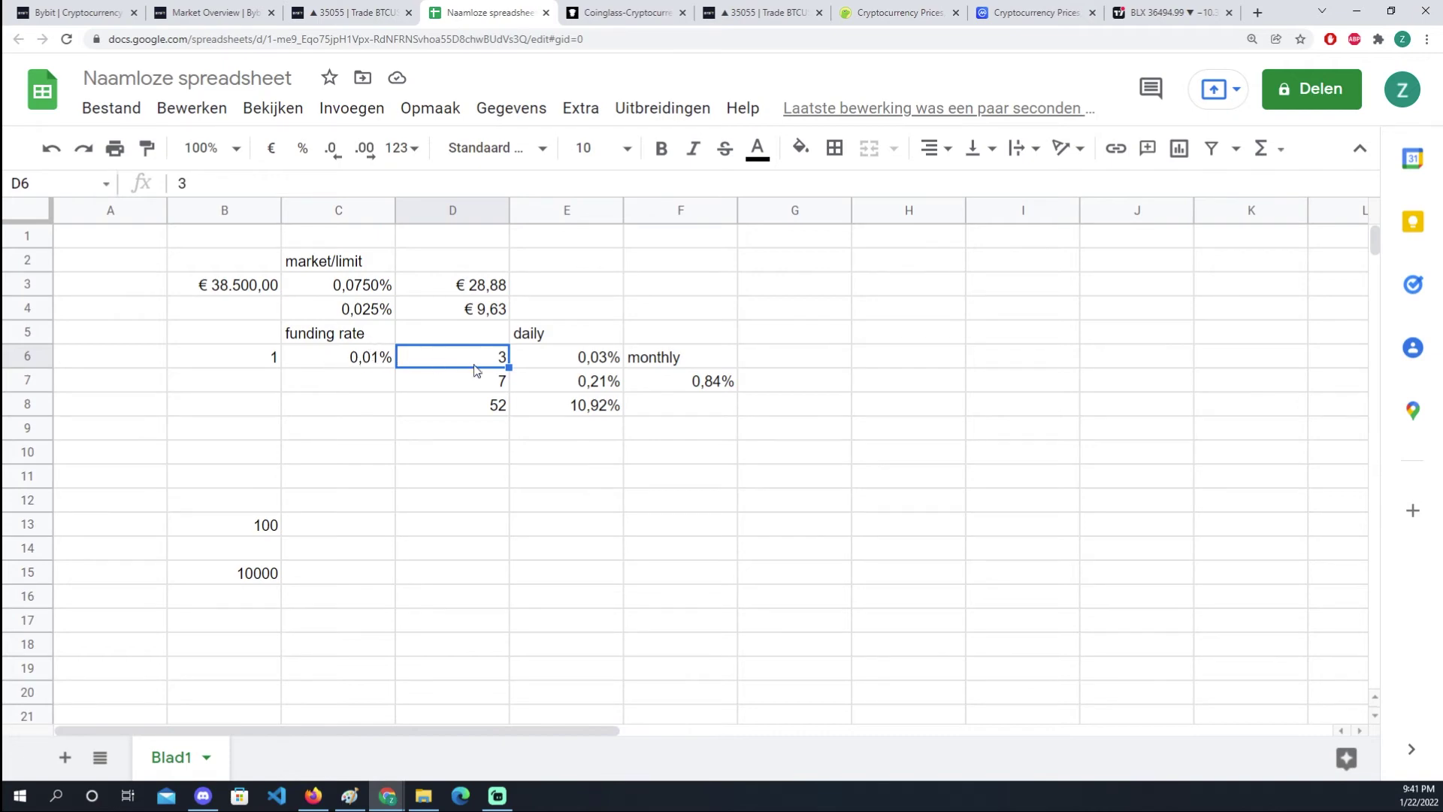
pyautogui.click(580, 371)
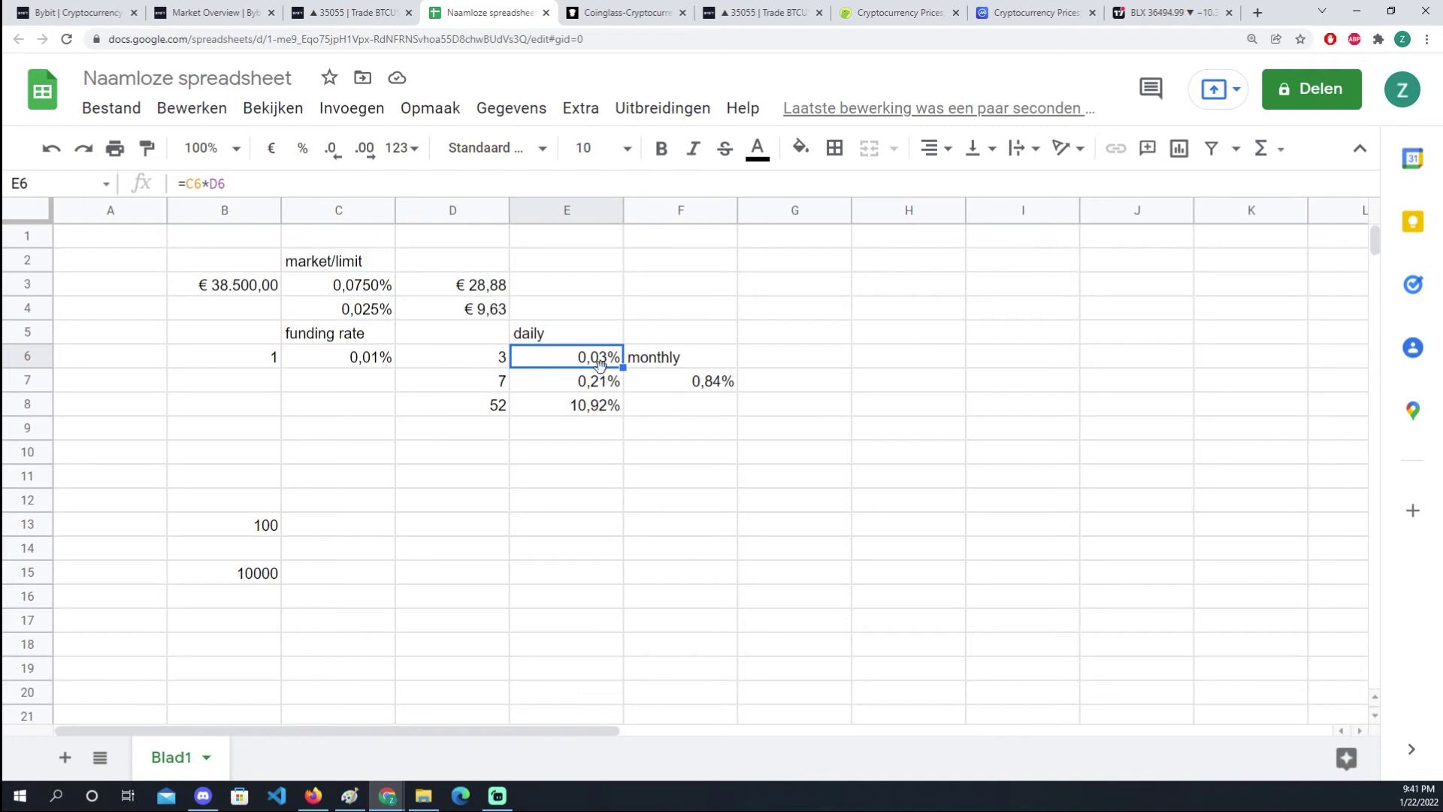
pyautogui.click(505, 386)
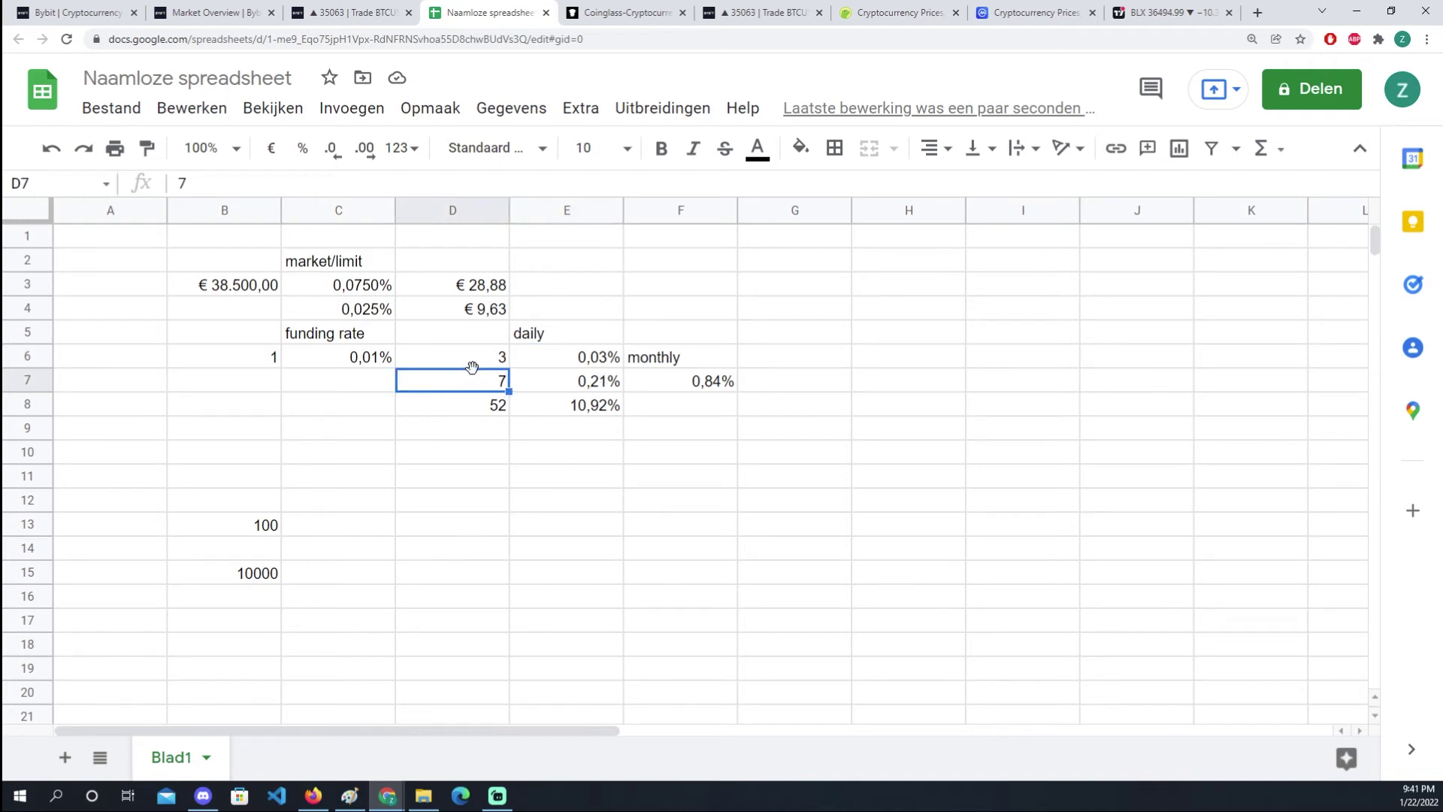
pyautogui.click(579, 393)
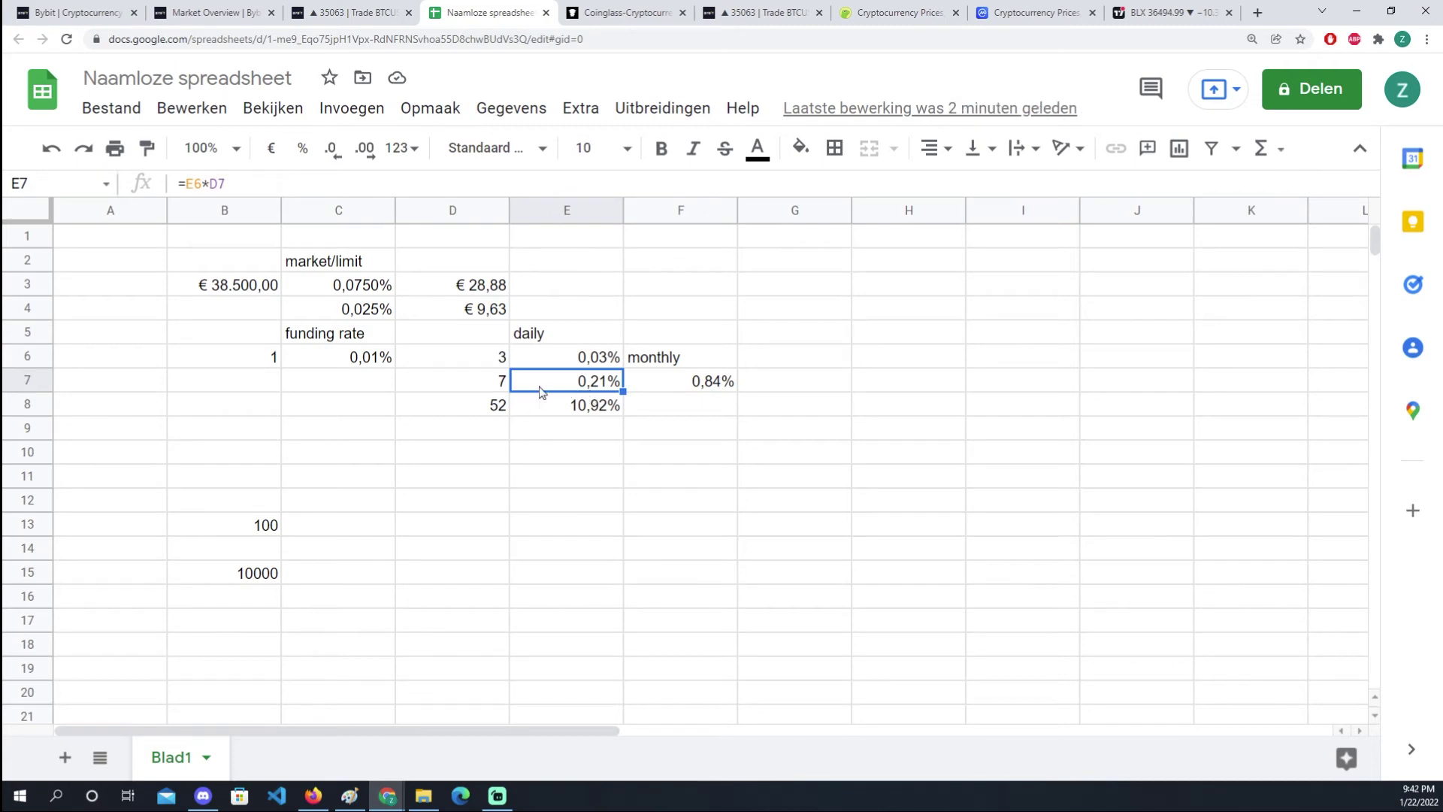
pyautogui.click(265, 526)
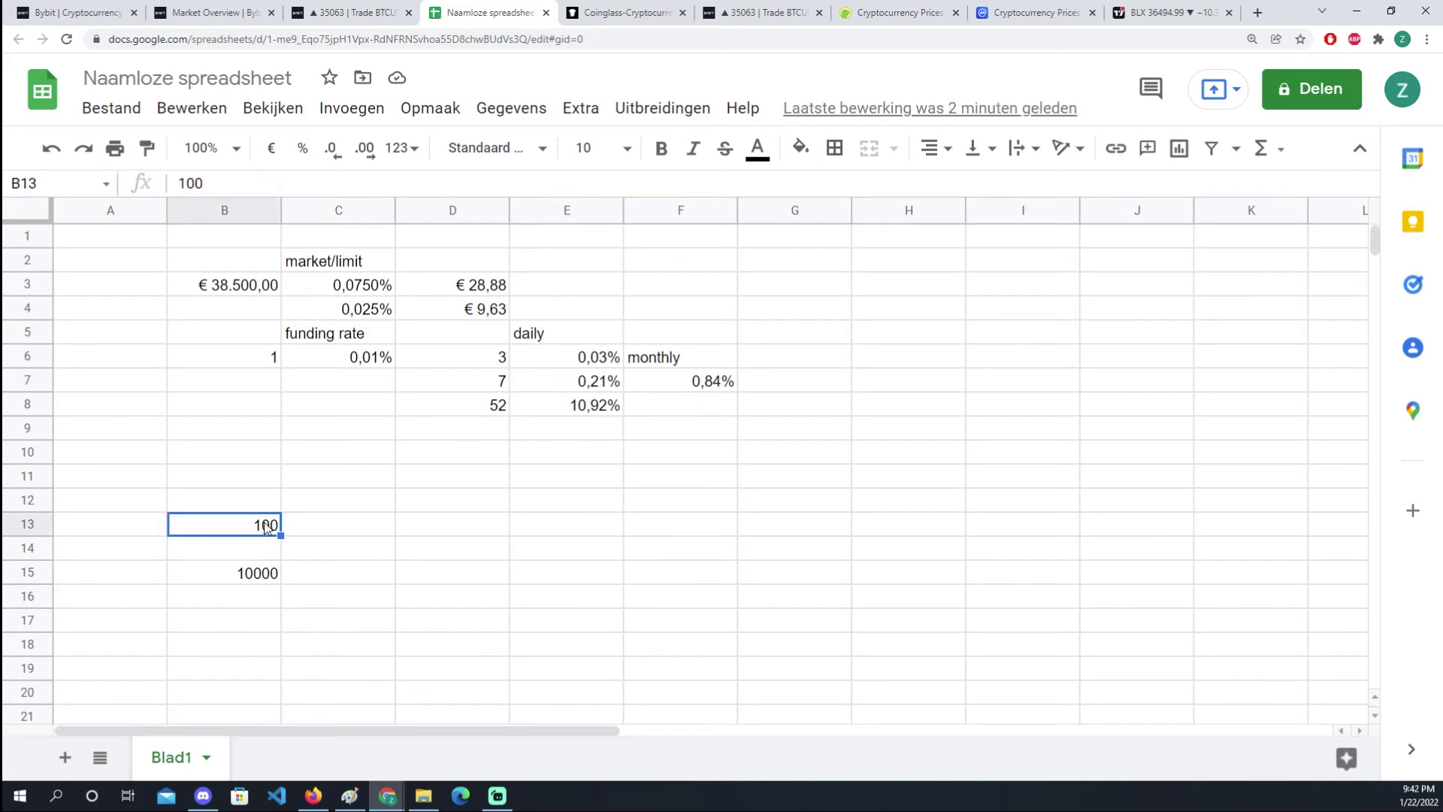
pyautogui.click(587, 387)
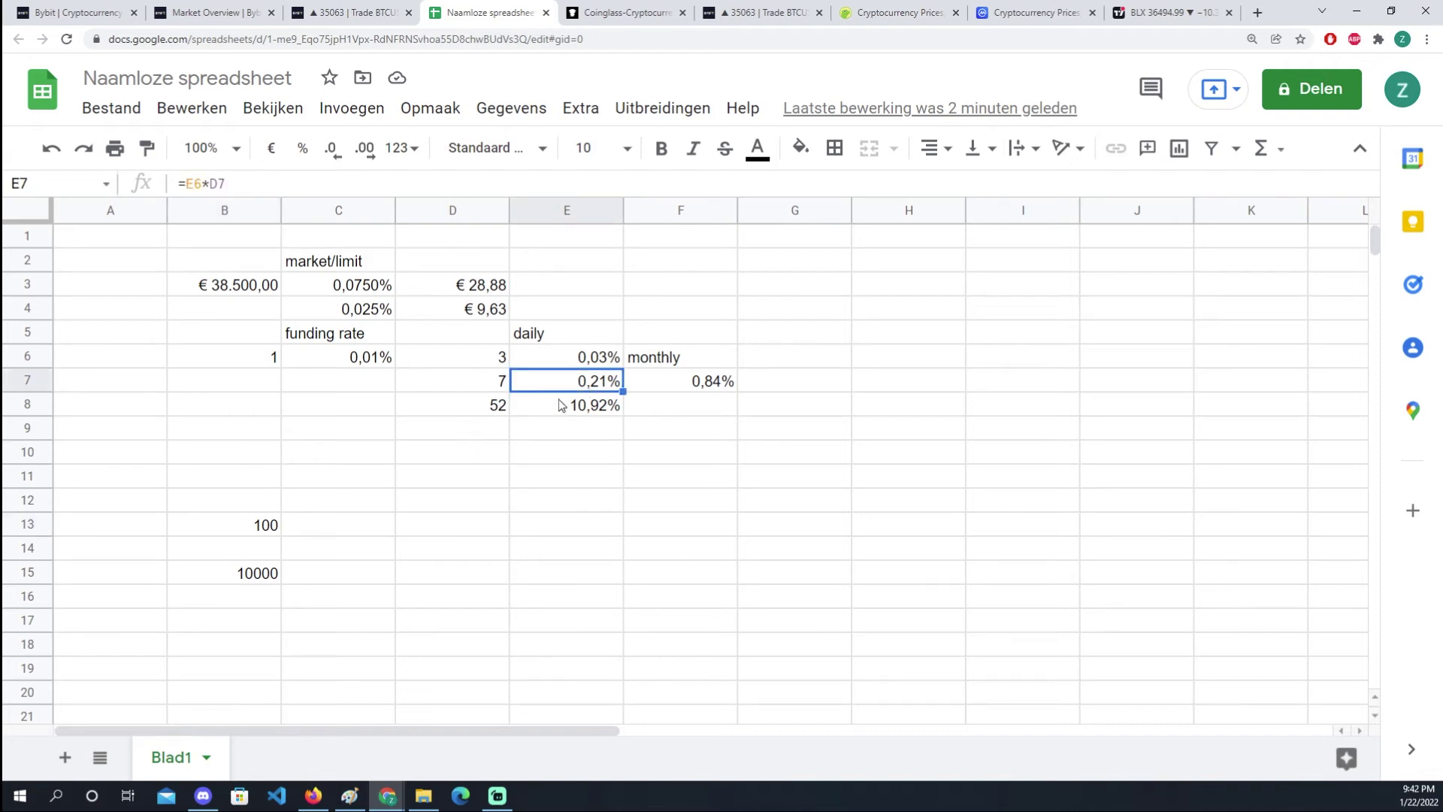
pyautogui.click(261, 526)
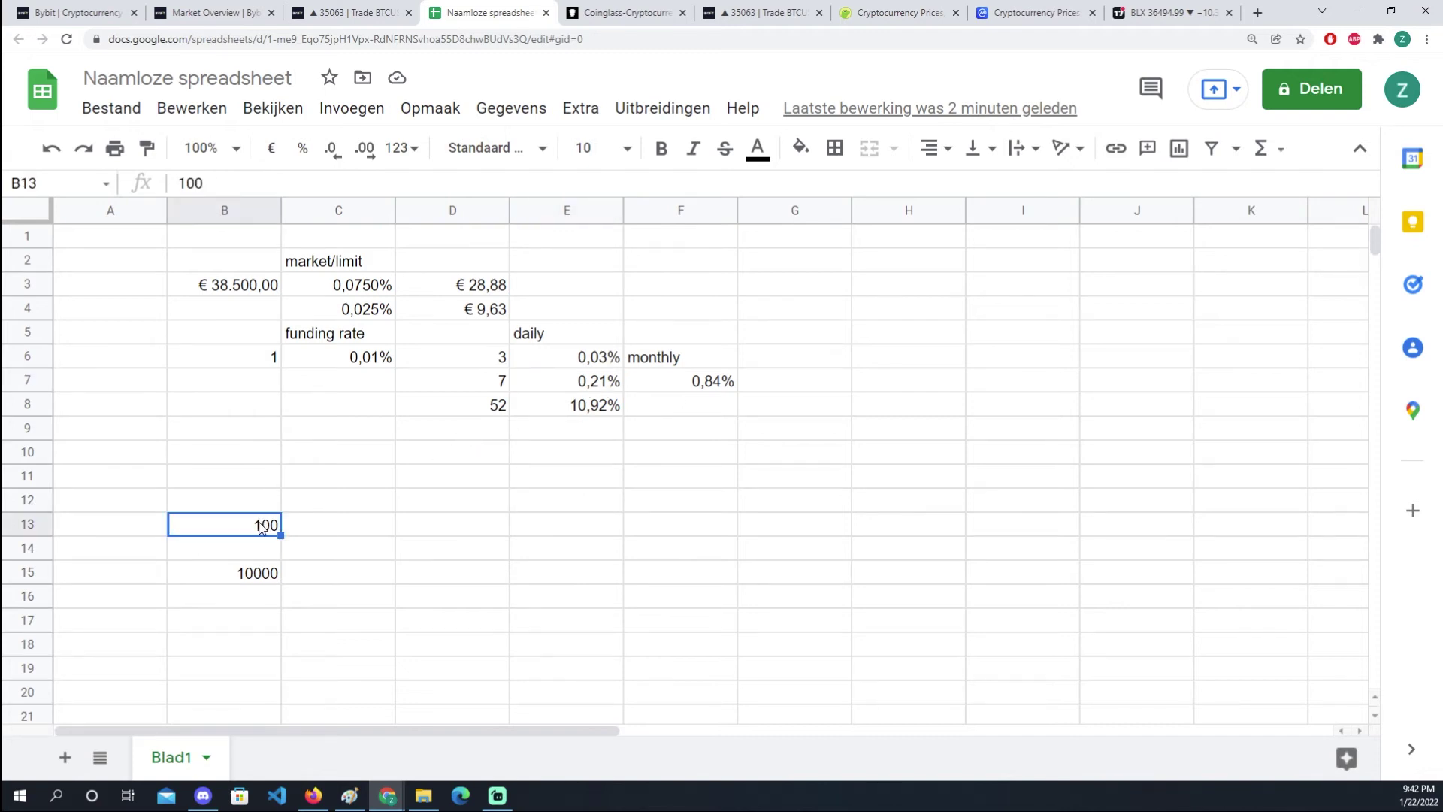
pyautogui.click(561, 385)
pyautogui.click(246, 528)
pyautogui.click(336, 368)
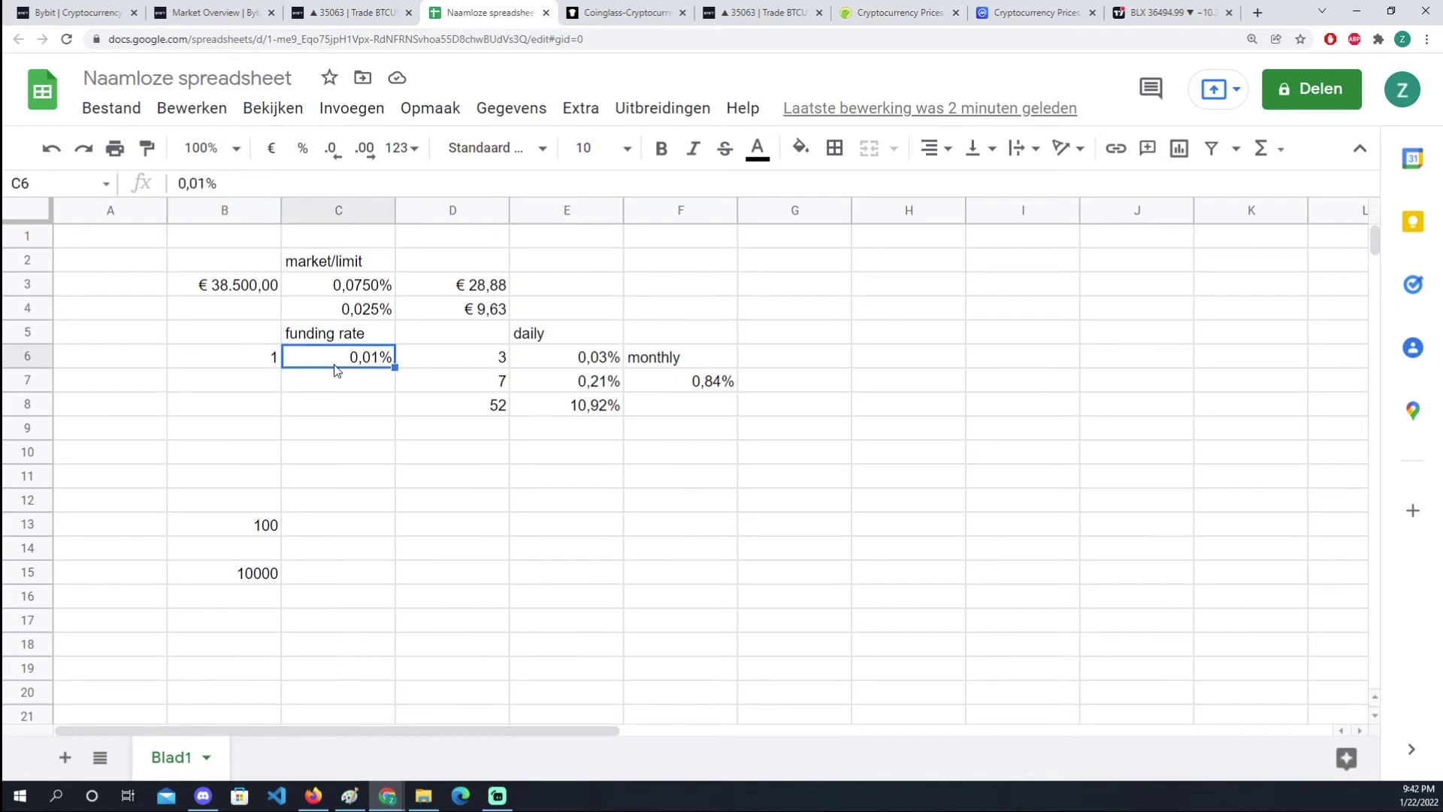
pyautogui.click(269, 532)
pyautogui.click(593, 387)
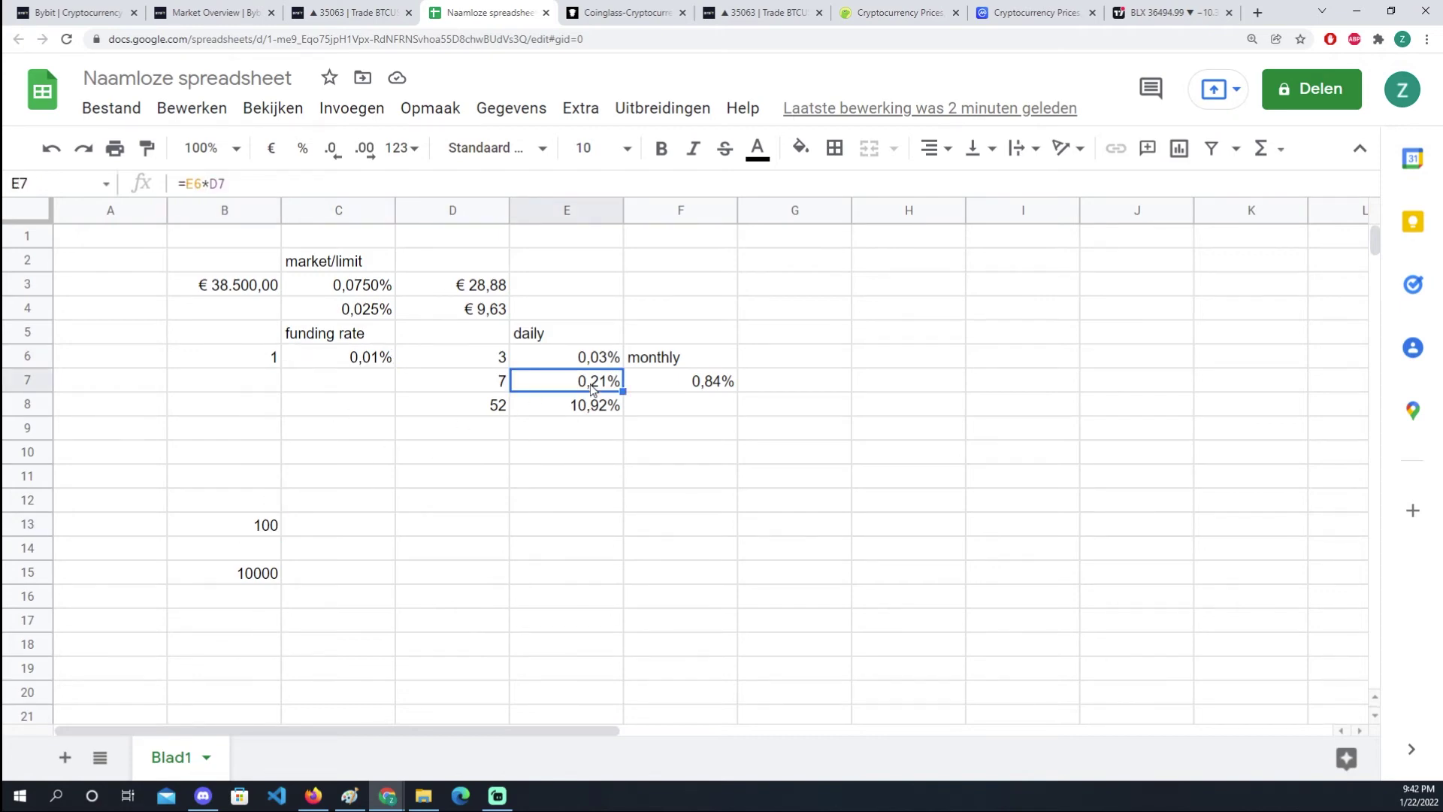
pyautogui.click(356, 361)
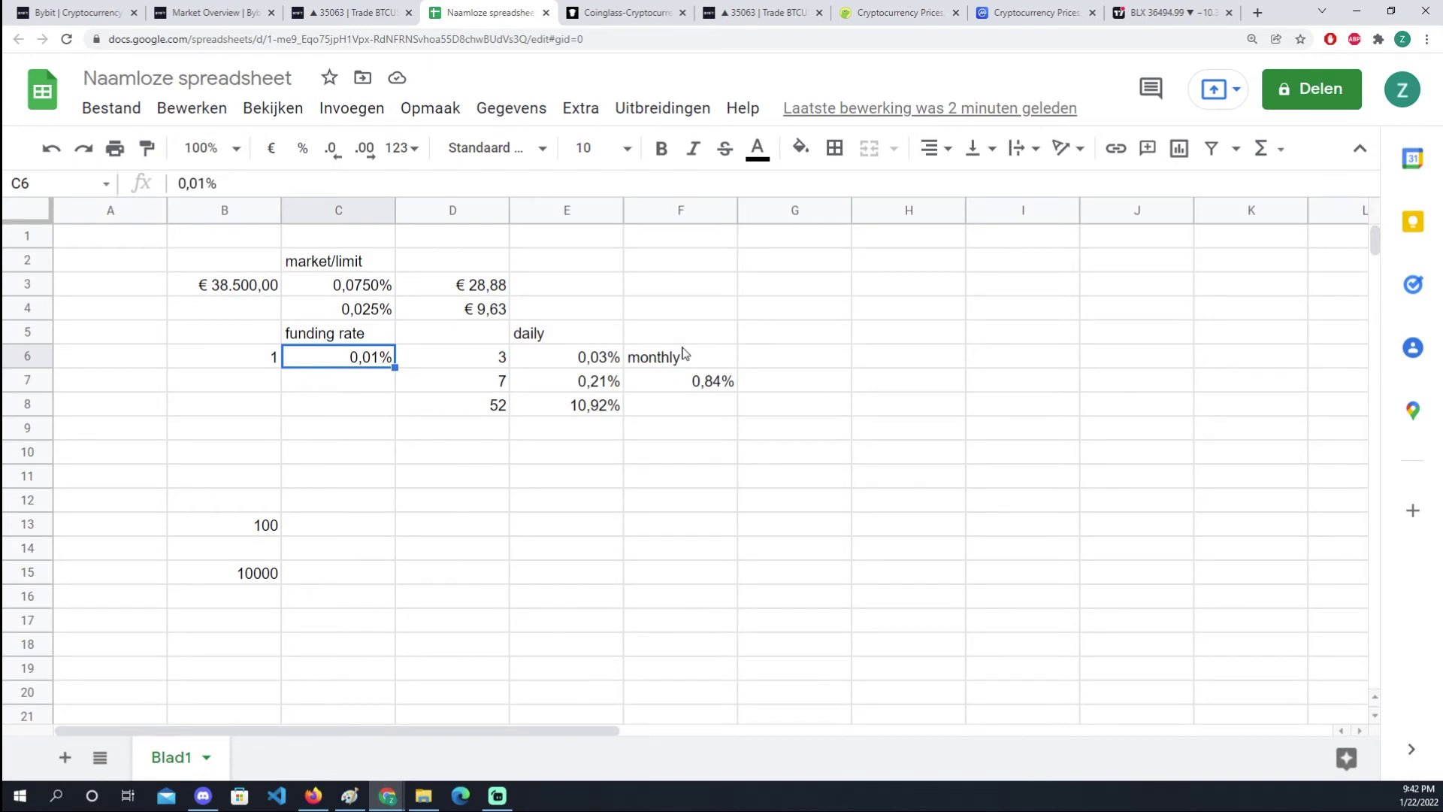
pyautogui.click(589, 388)
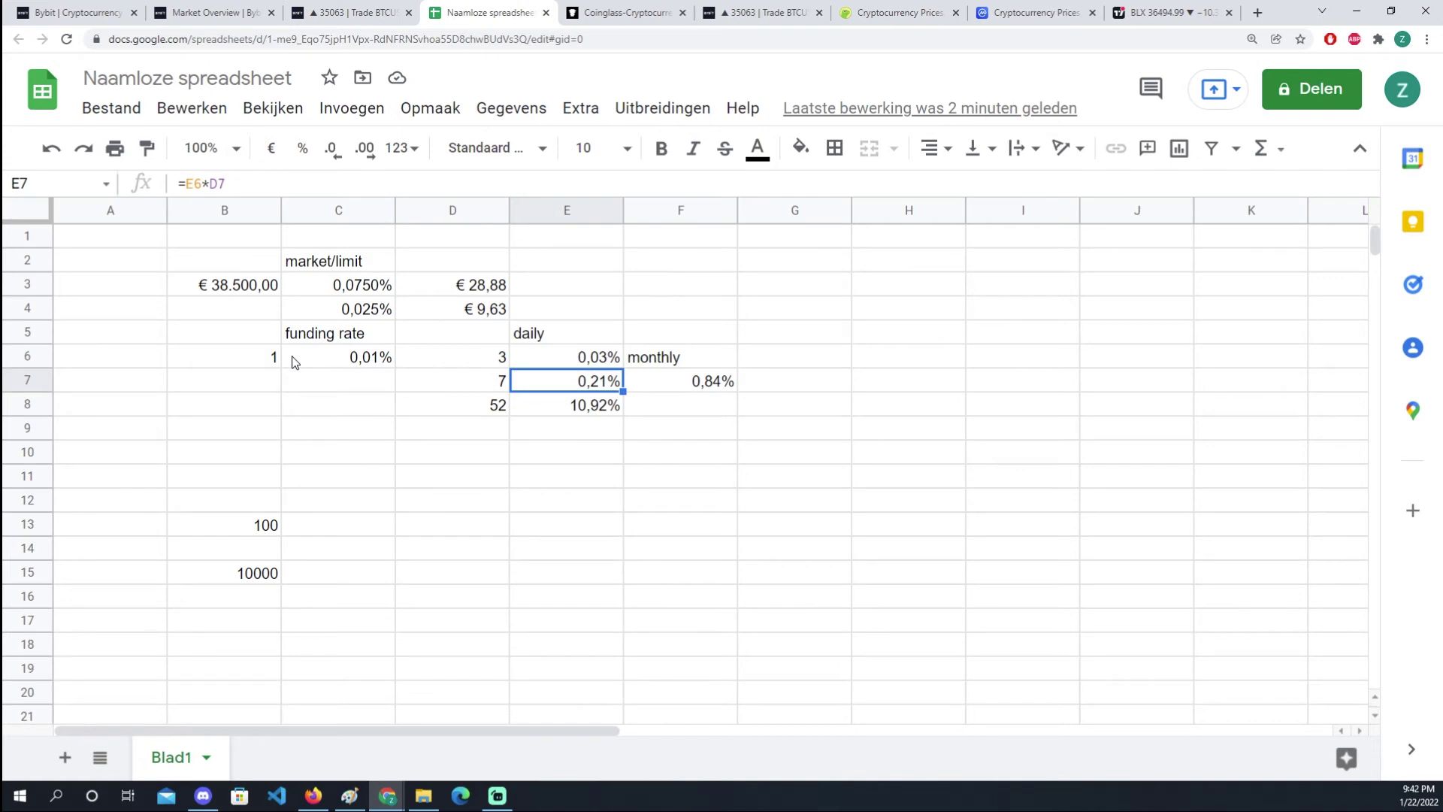
pyautogui.click(275, 577)
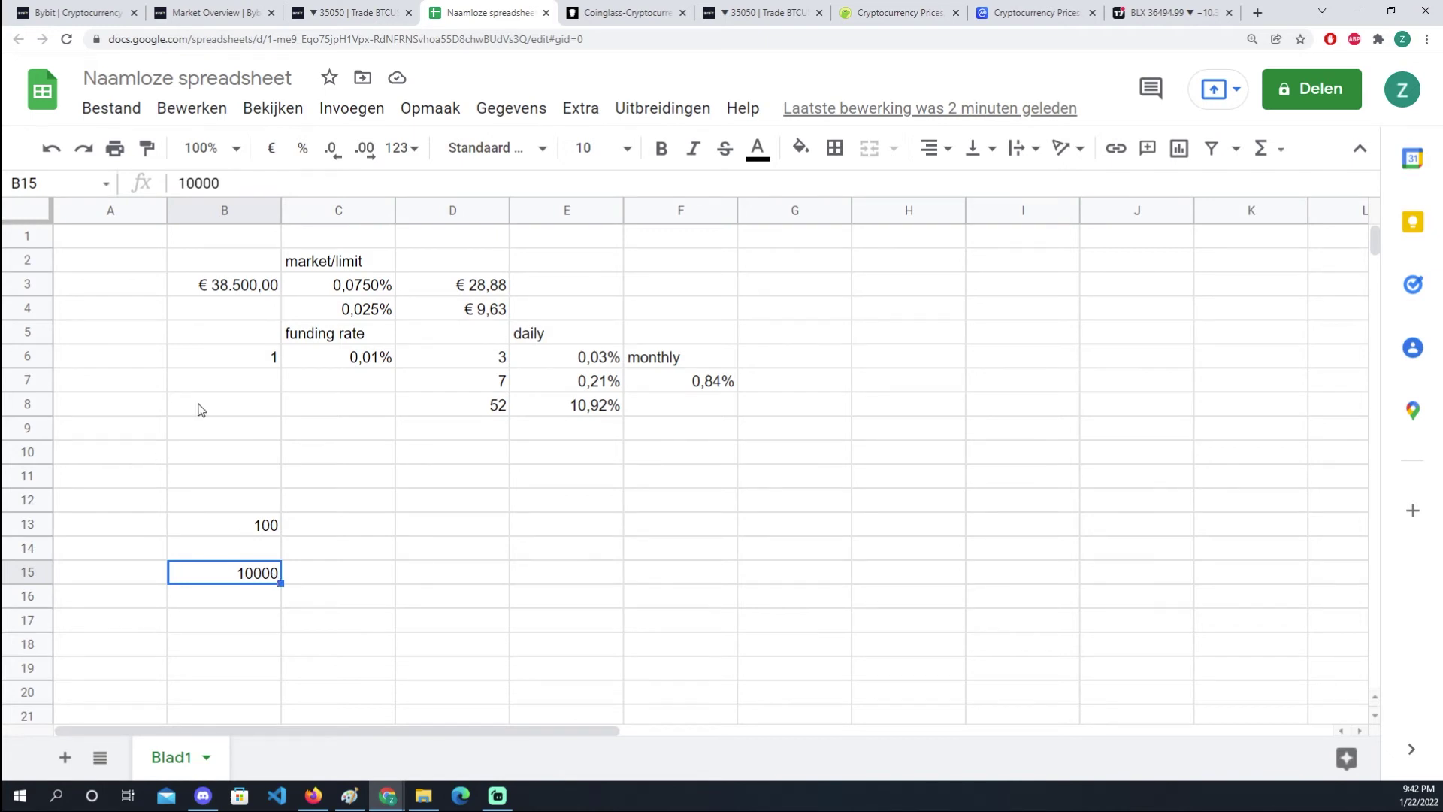
pyautogui.click(350, 360)
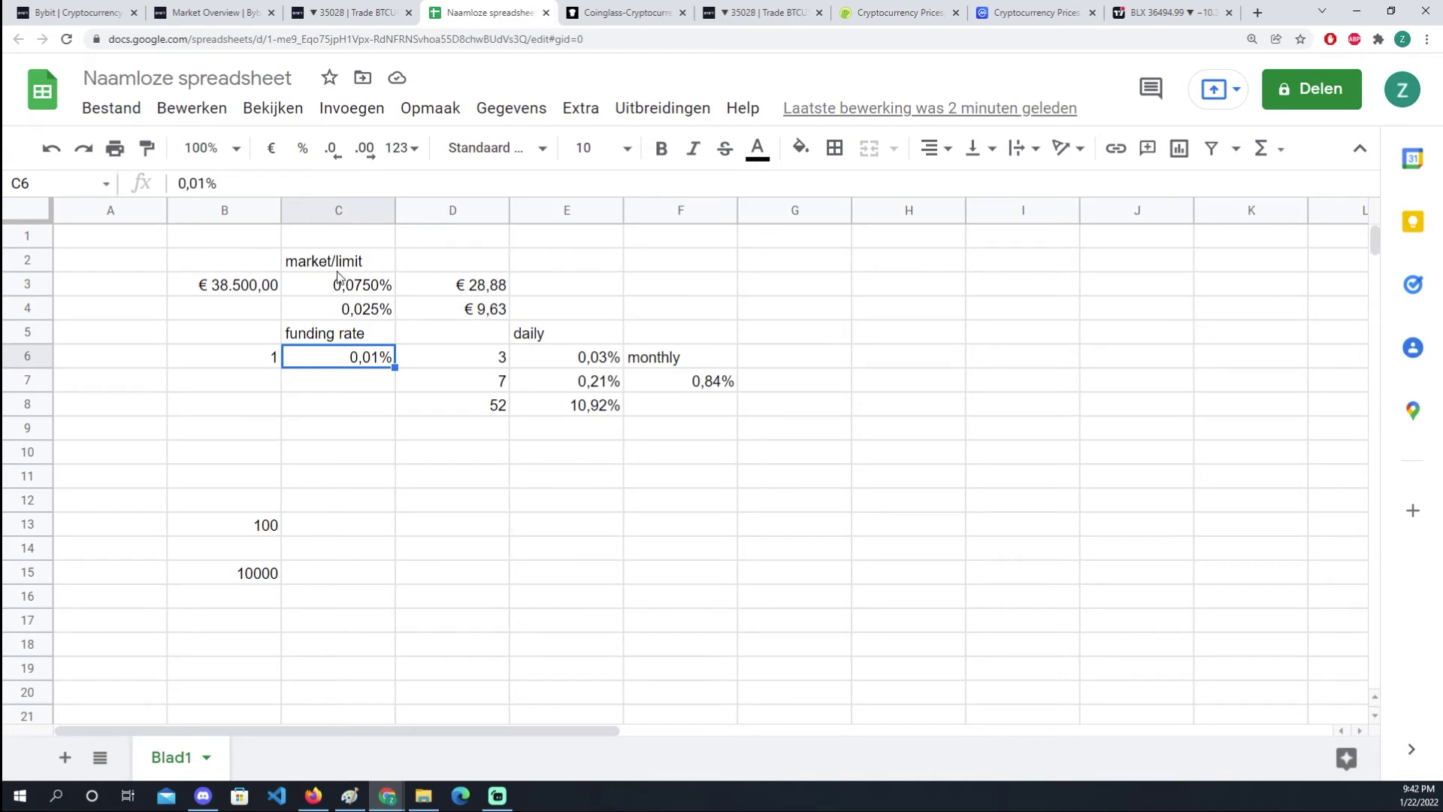
pyautogui.click(352, 292)
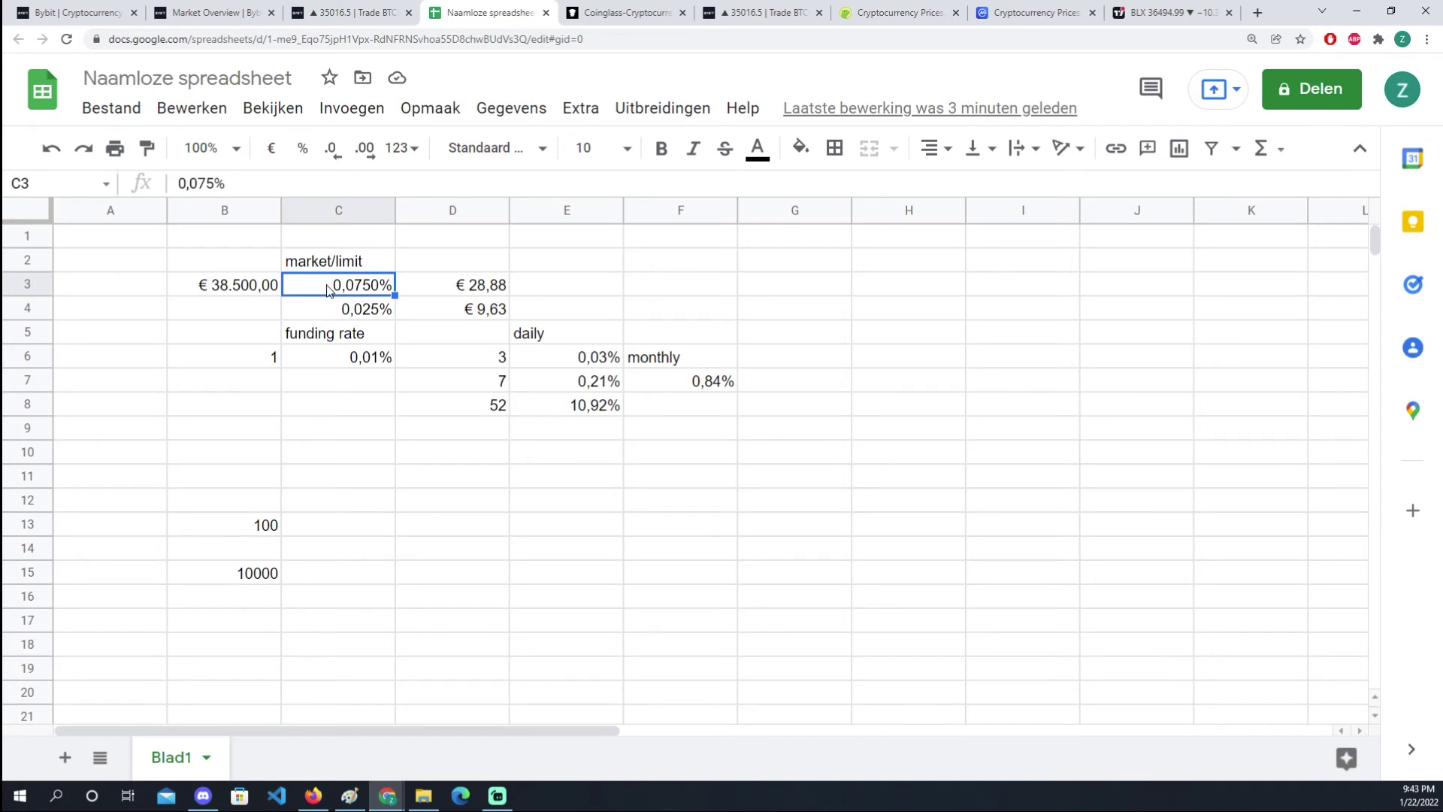
pyautogui.click(264, 526)
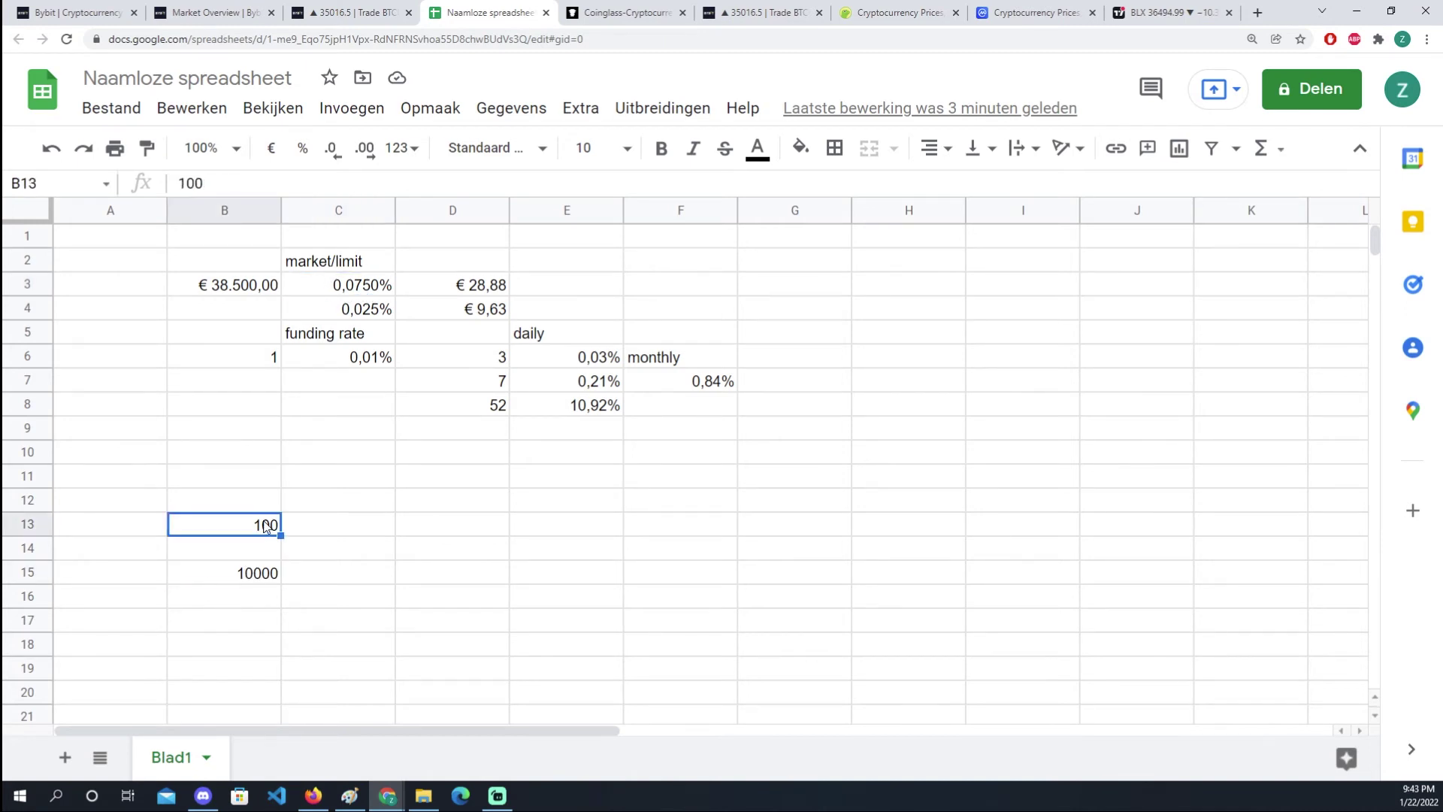
pyautogui.click(249, 598)
pyautogui.click(260, 574)
pyautogui.click(259, 500)
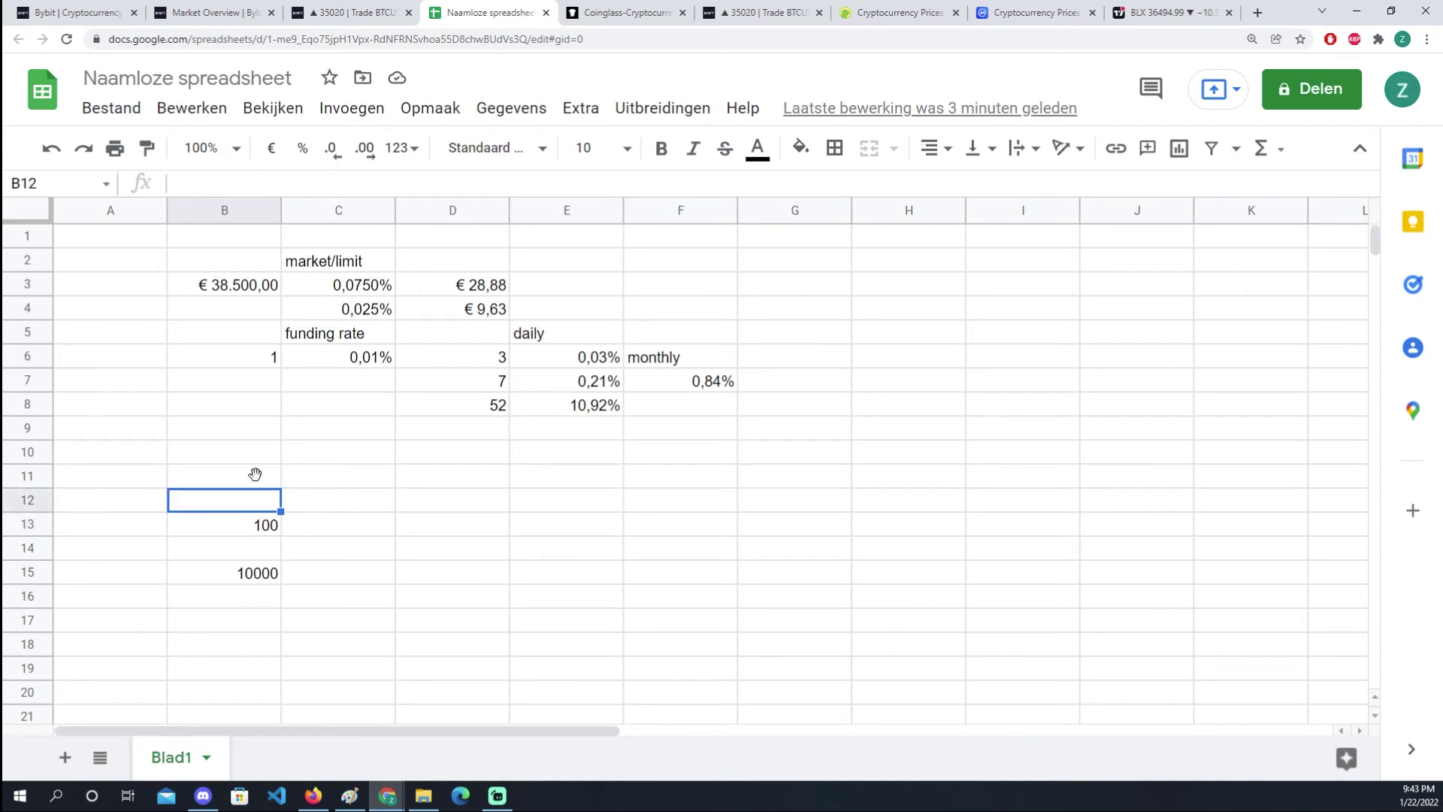
pyautogui.click(231, 294)
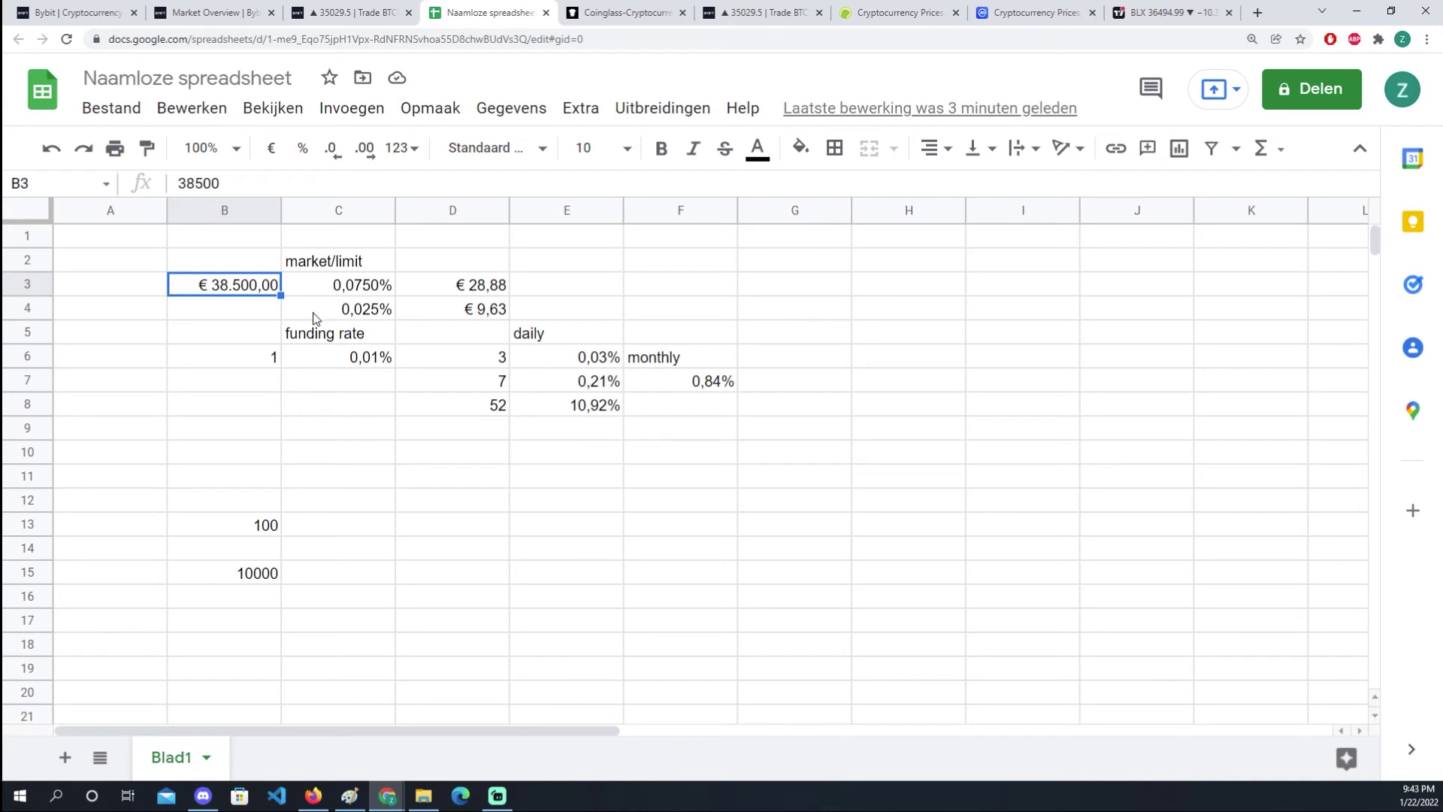
# Step: Inspect C6:E7, D8's 52 weeks, E8's 10,92% yearly result and B6, then return to Bybit
pyautogui.moveTo(590, 383); pyautogui.dragTo(356, 364)
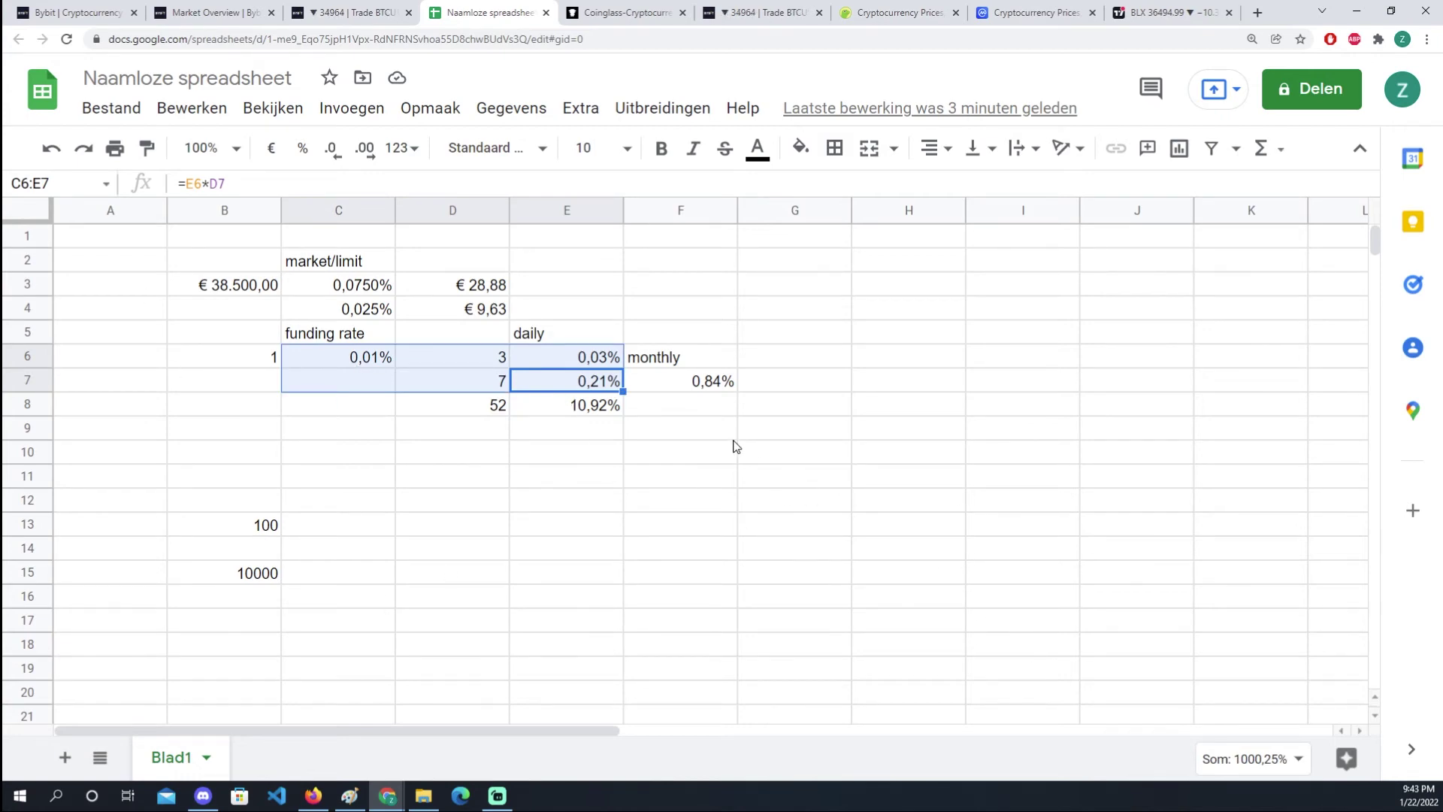
pyautogui.click(517, 434)
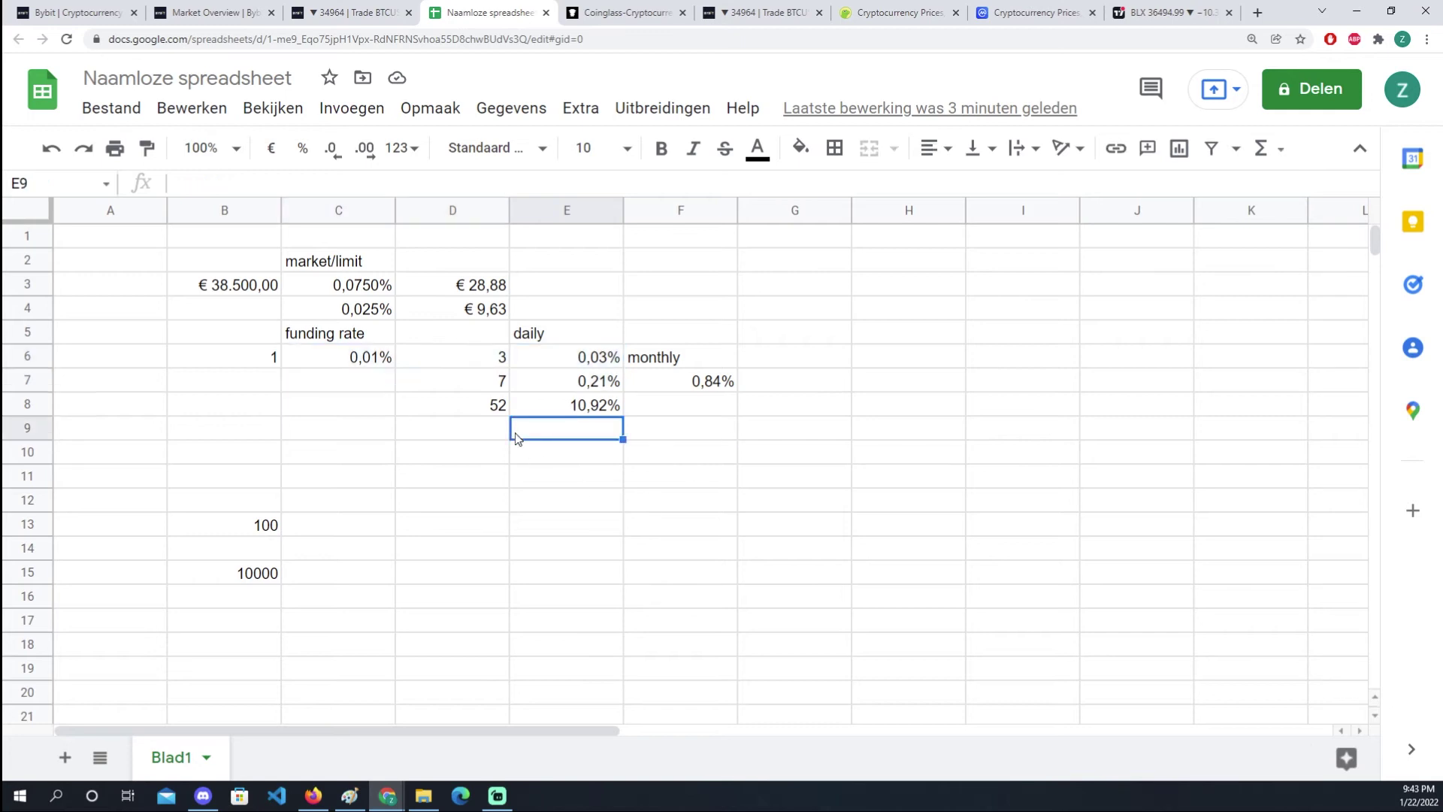
pyautogui.click(483, 407)
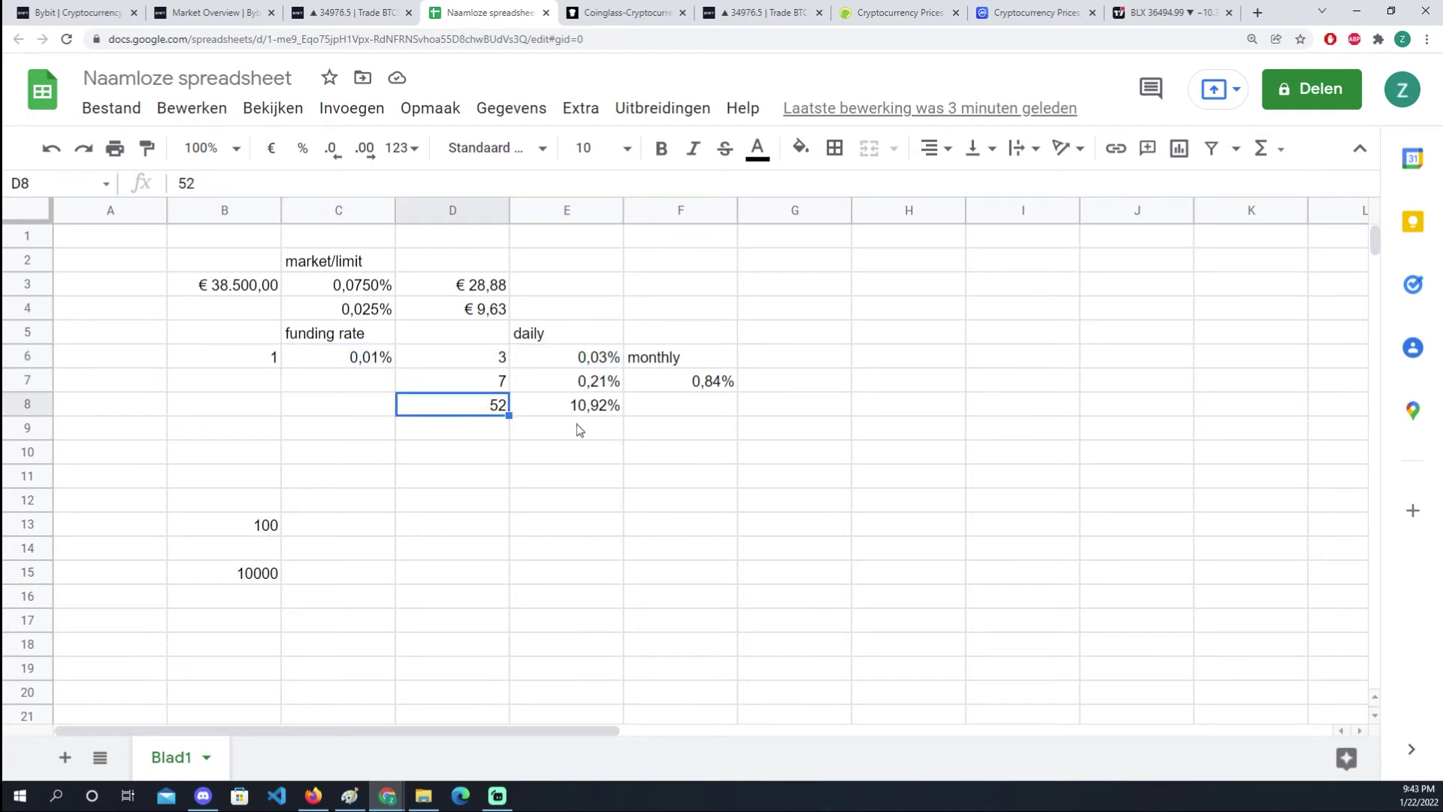
pyautogui.click(593, 409)
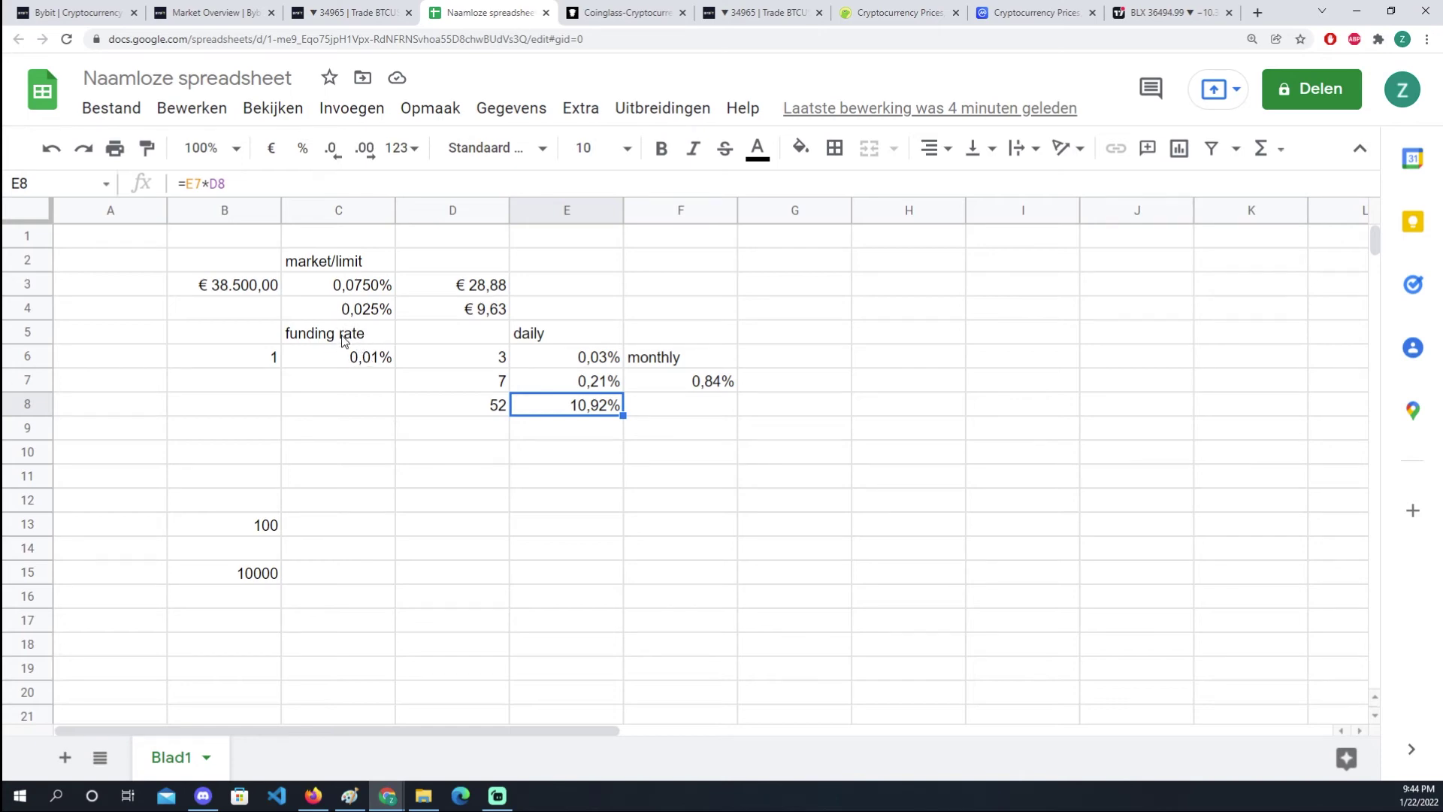
pyautogui.click(343, 338)
pyautogui.click(357, 368)
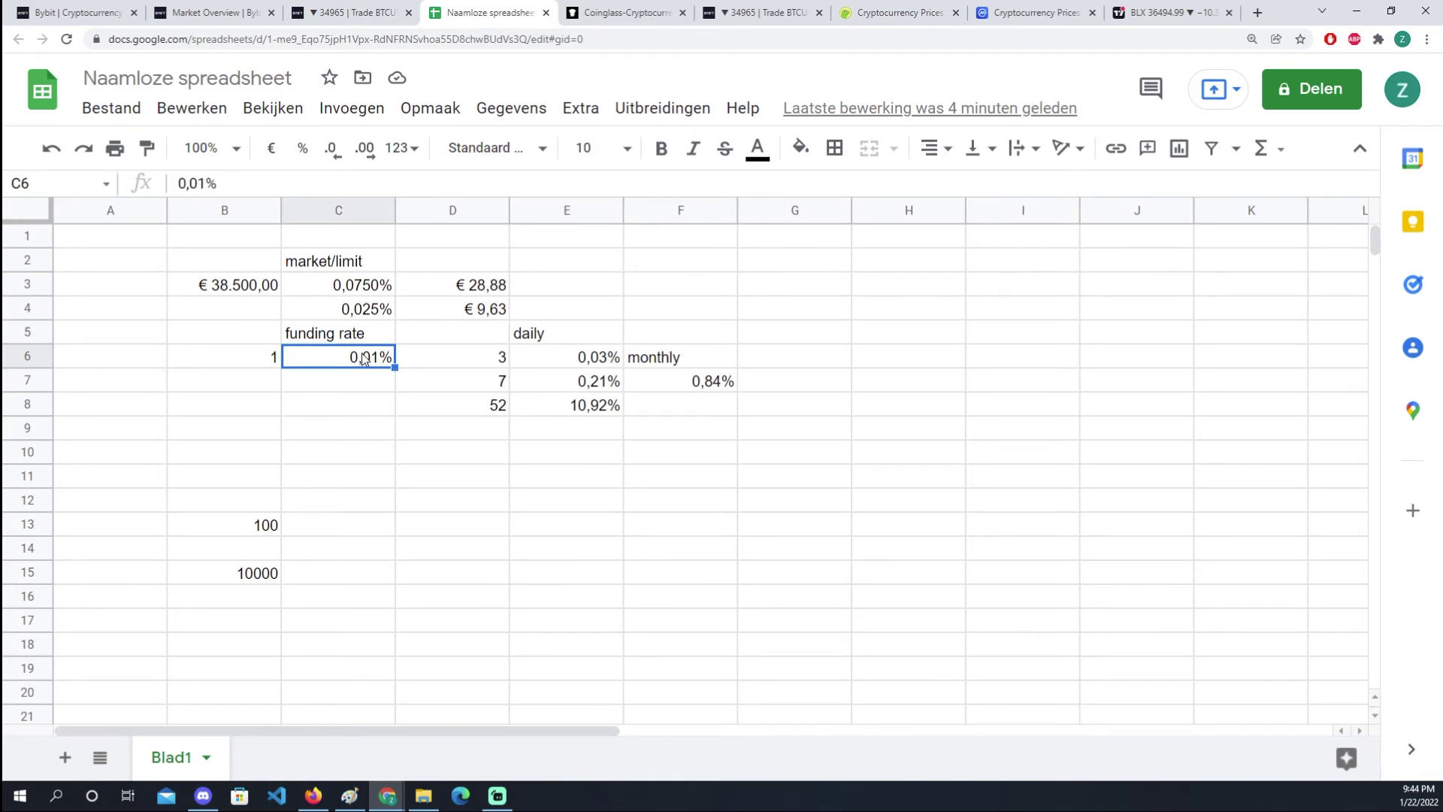
pyautogui.click(601, 416)
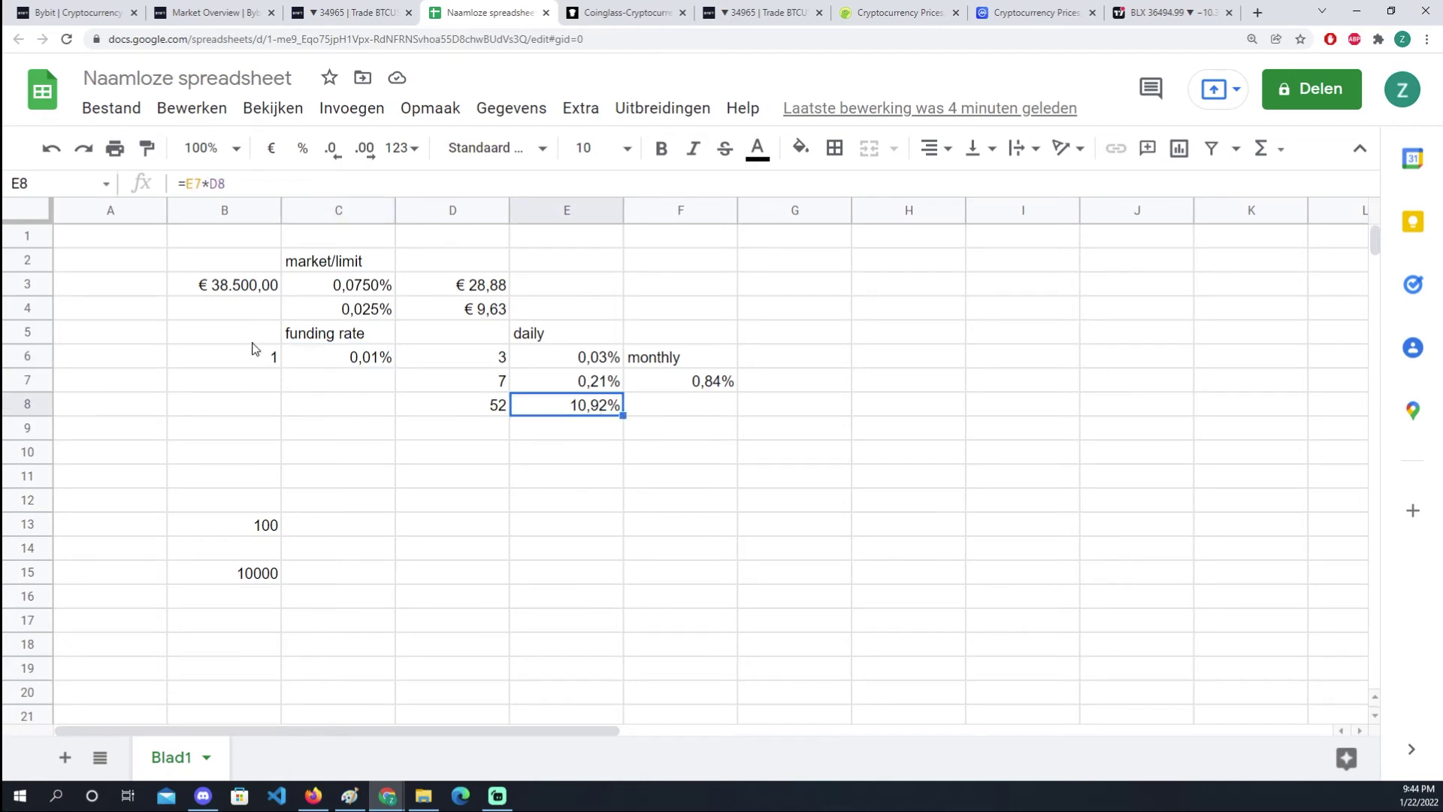
pyautogui.click(271, 361)
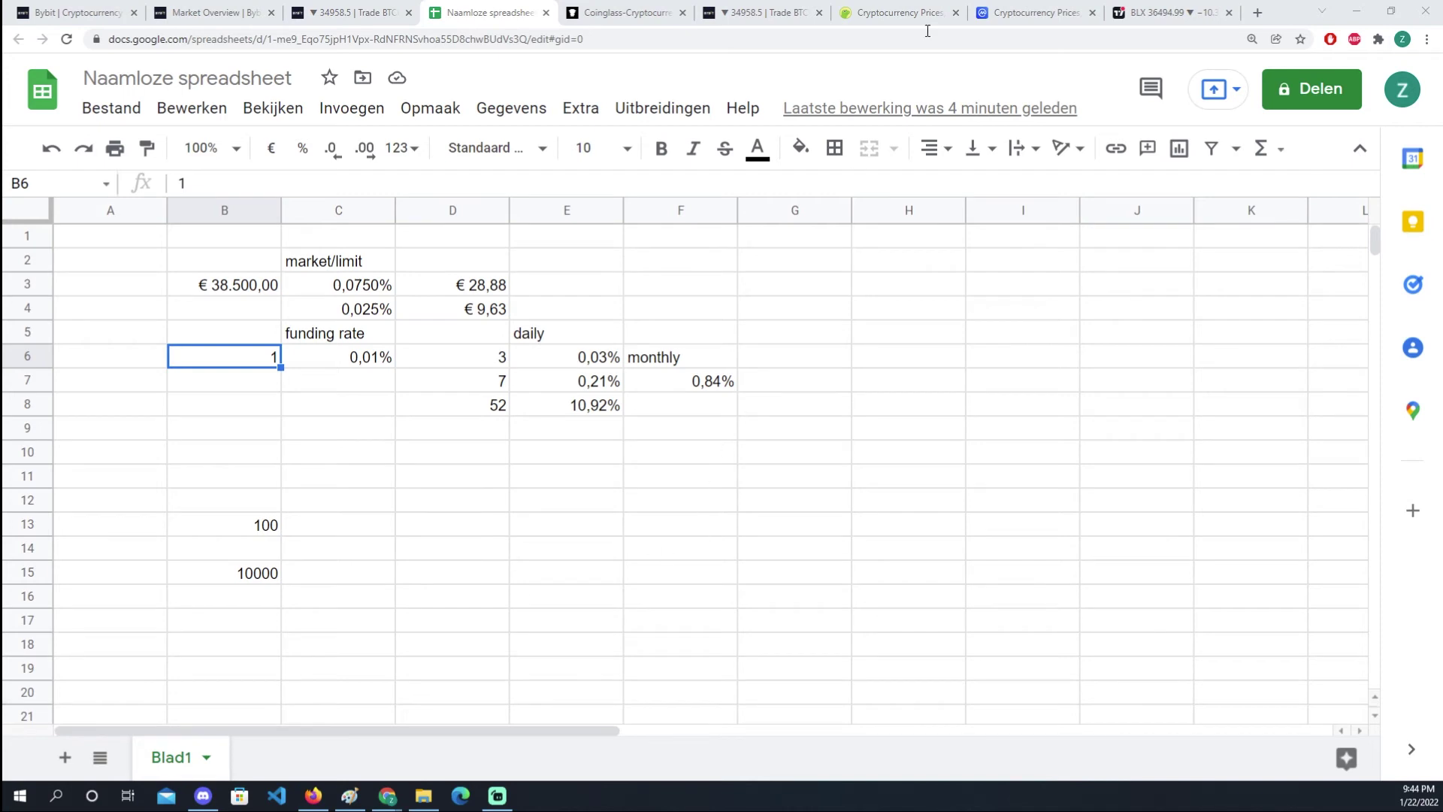
pyautogui.click(363, 11)
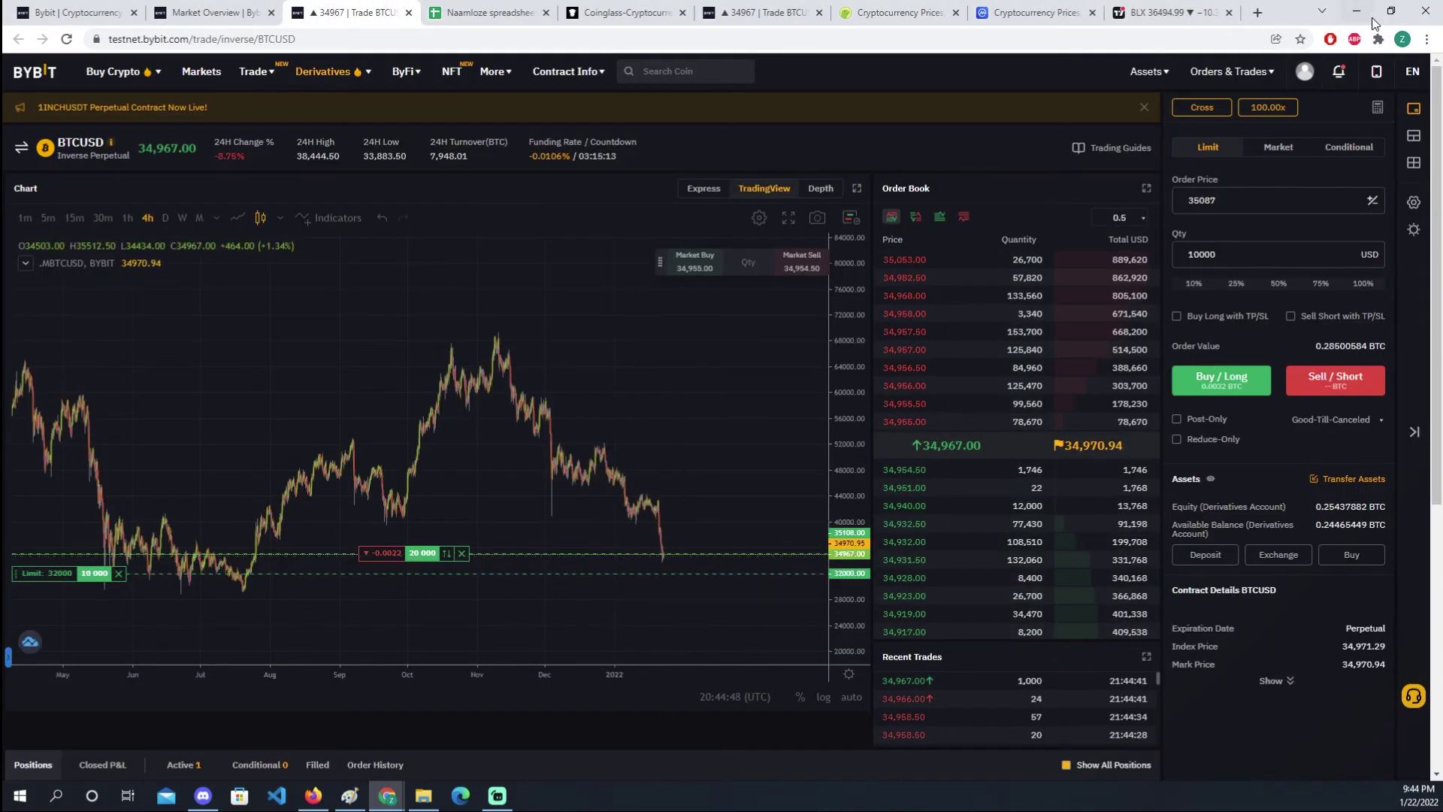
pyautogui.moveTo(1148, 72)
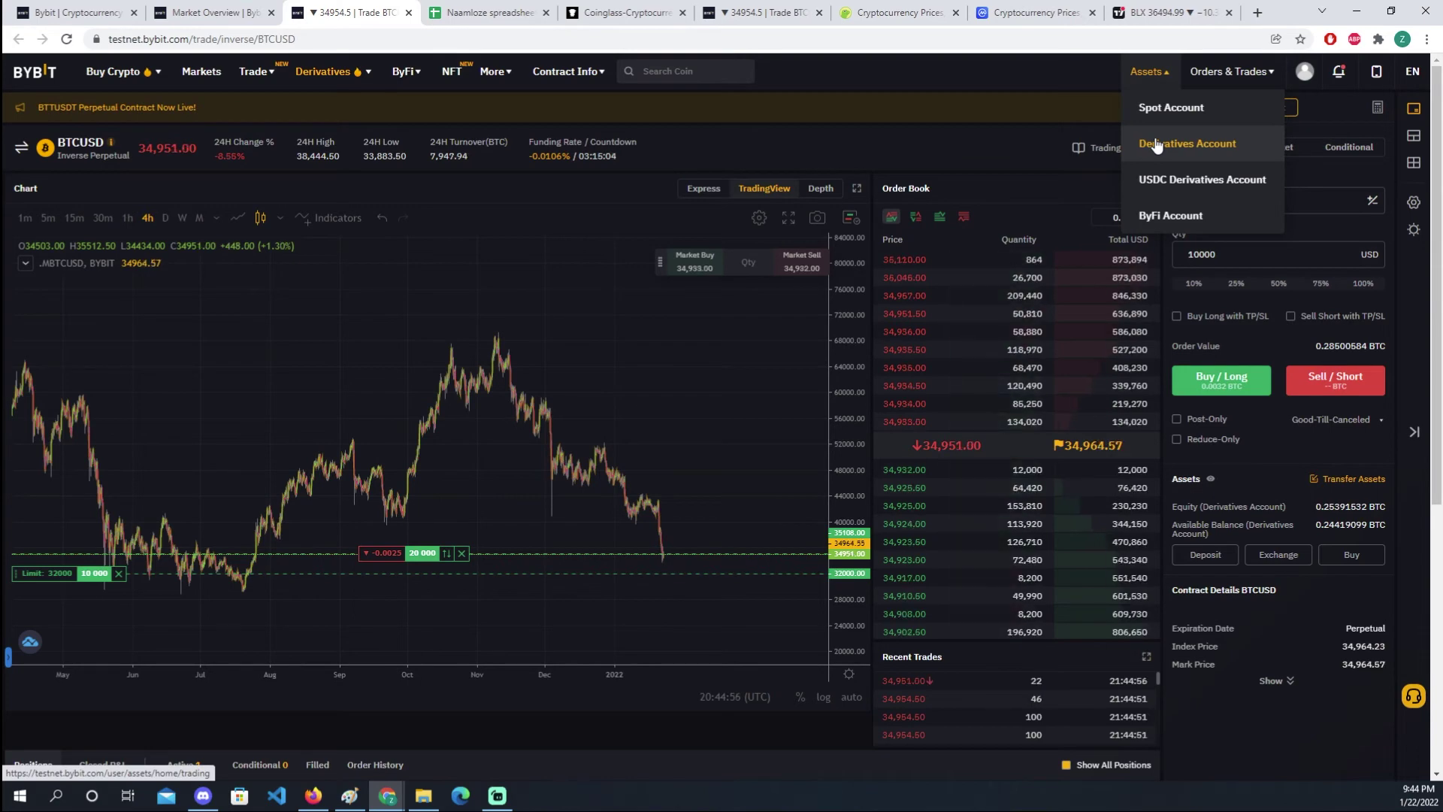
pyautogui.click(1156, 144)
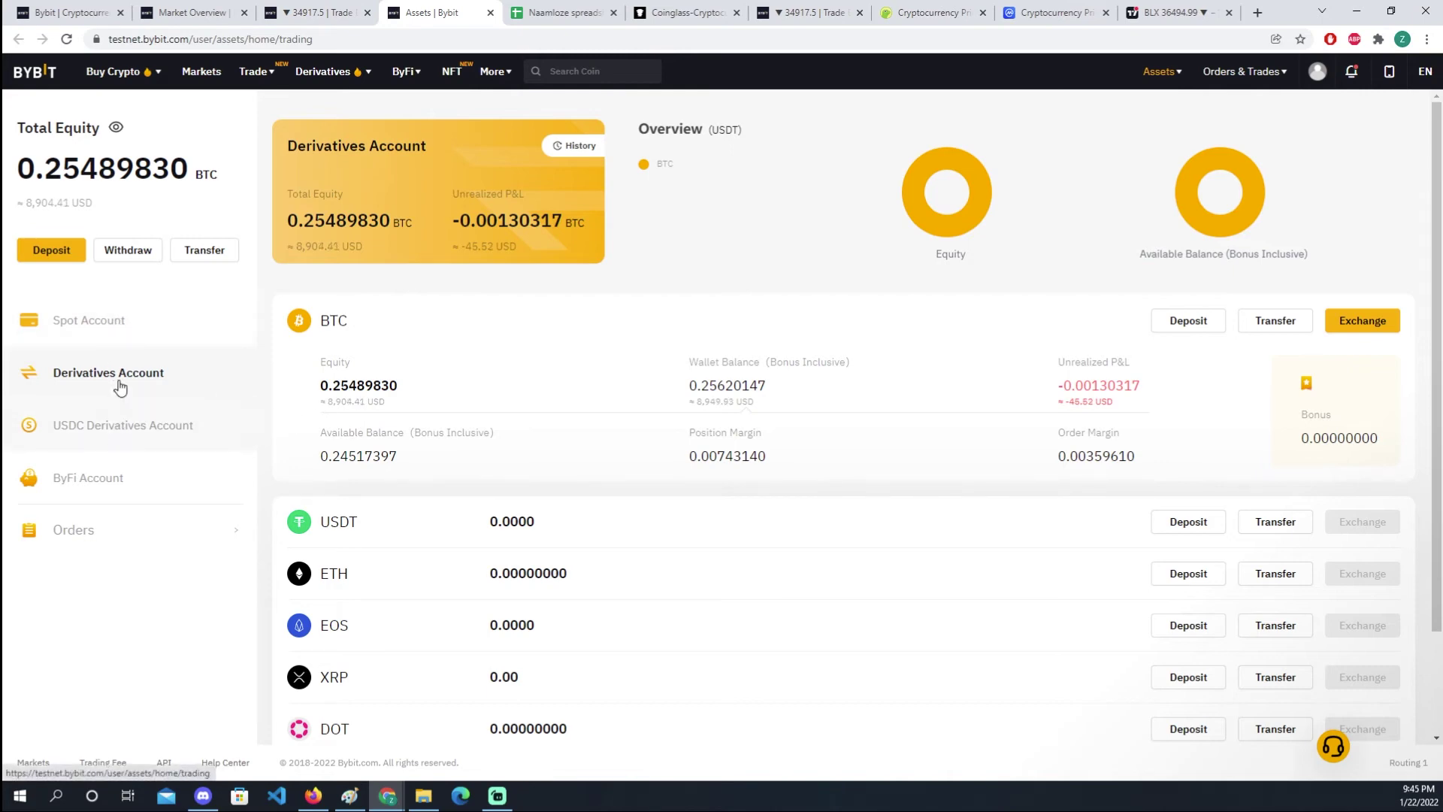
pyautogui.click(94, 538)
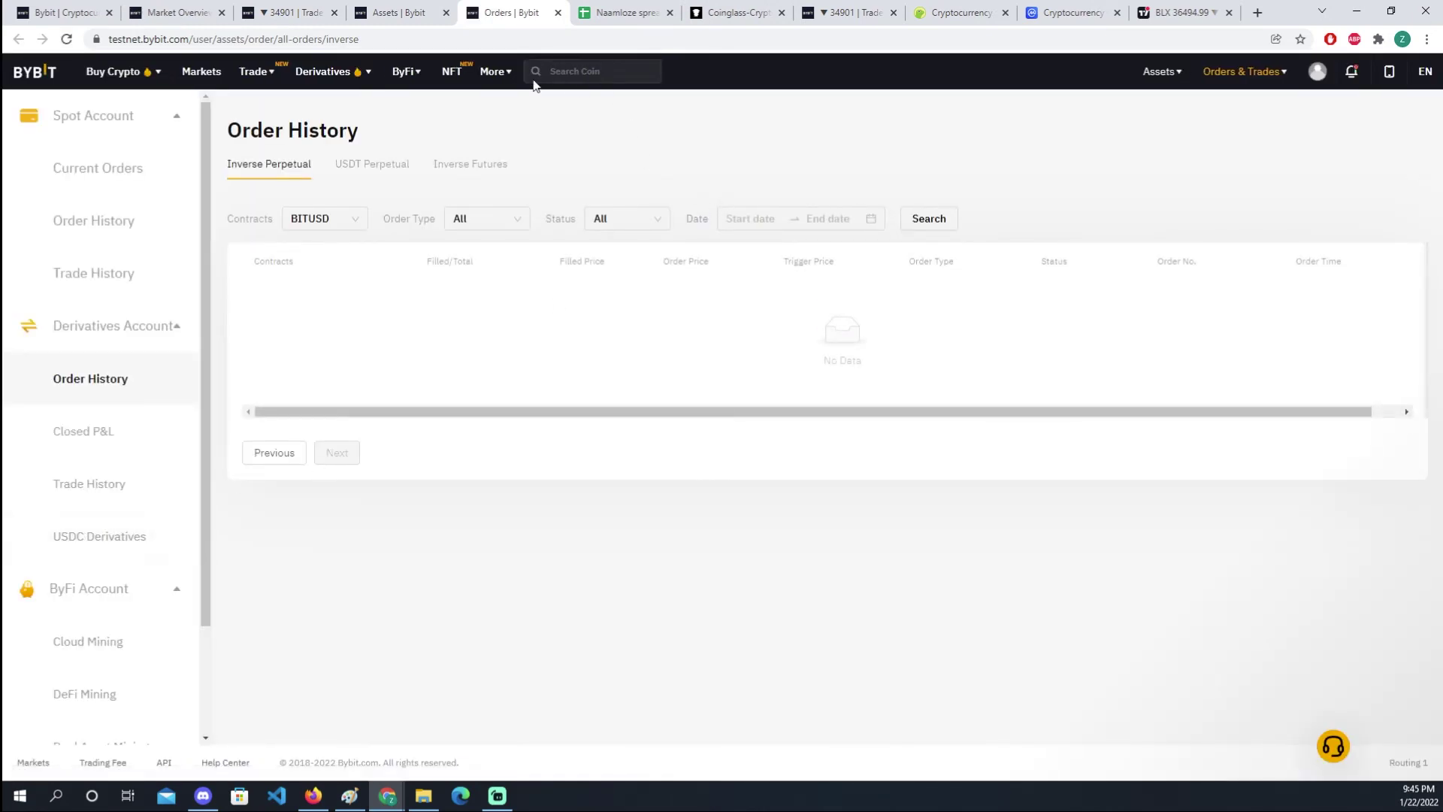
pyautogui.click(297, 11)
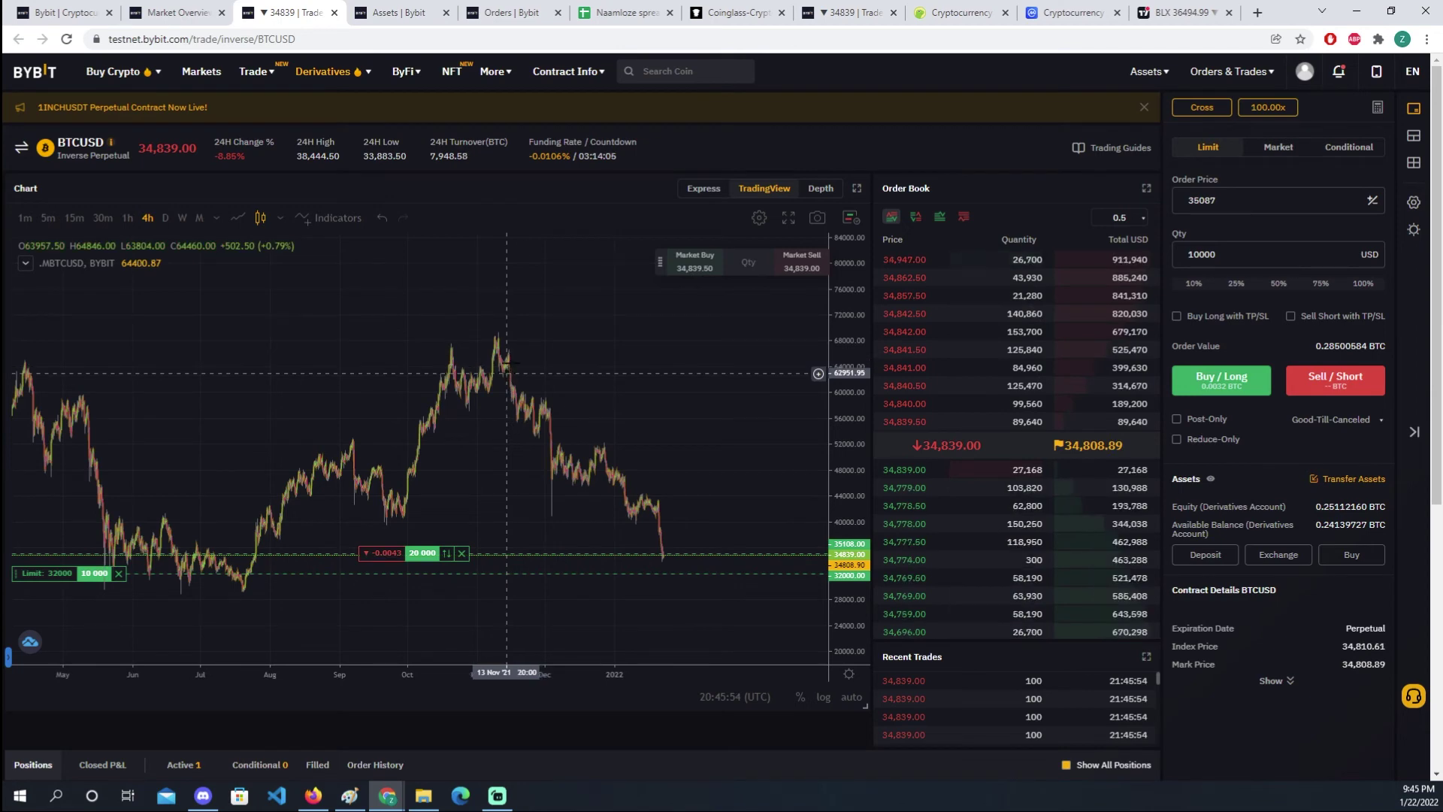
# Step: Pan the BTCUSD chart back through its price history and read the Funding Rate explanation
pyautogui.moveTo(568, 70)
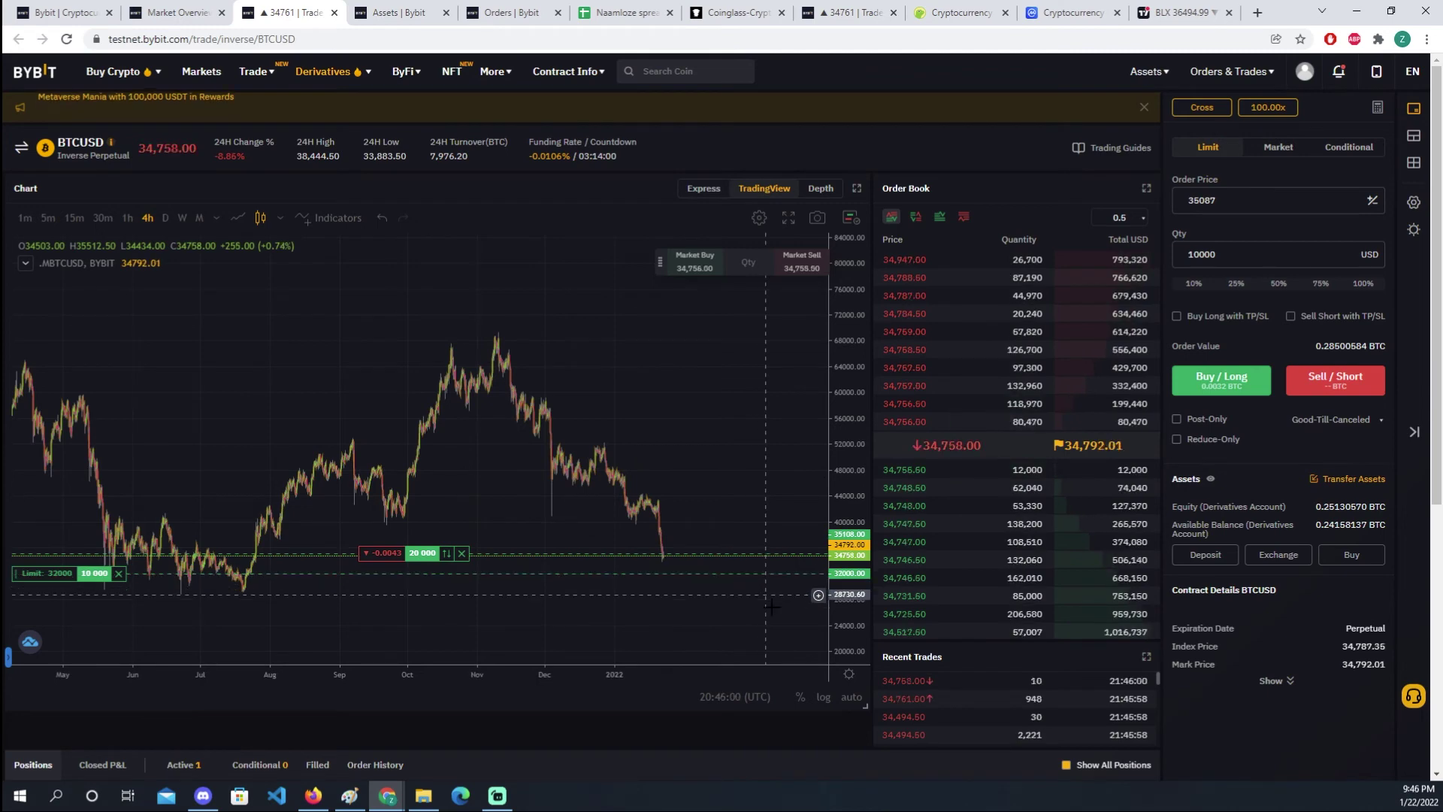
pyautogui.moveTo(699, 586); pyautogui.dragTo(651, 587)
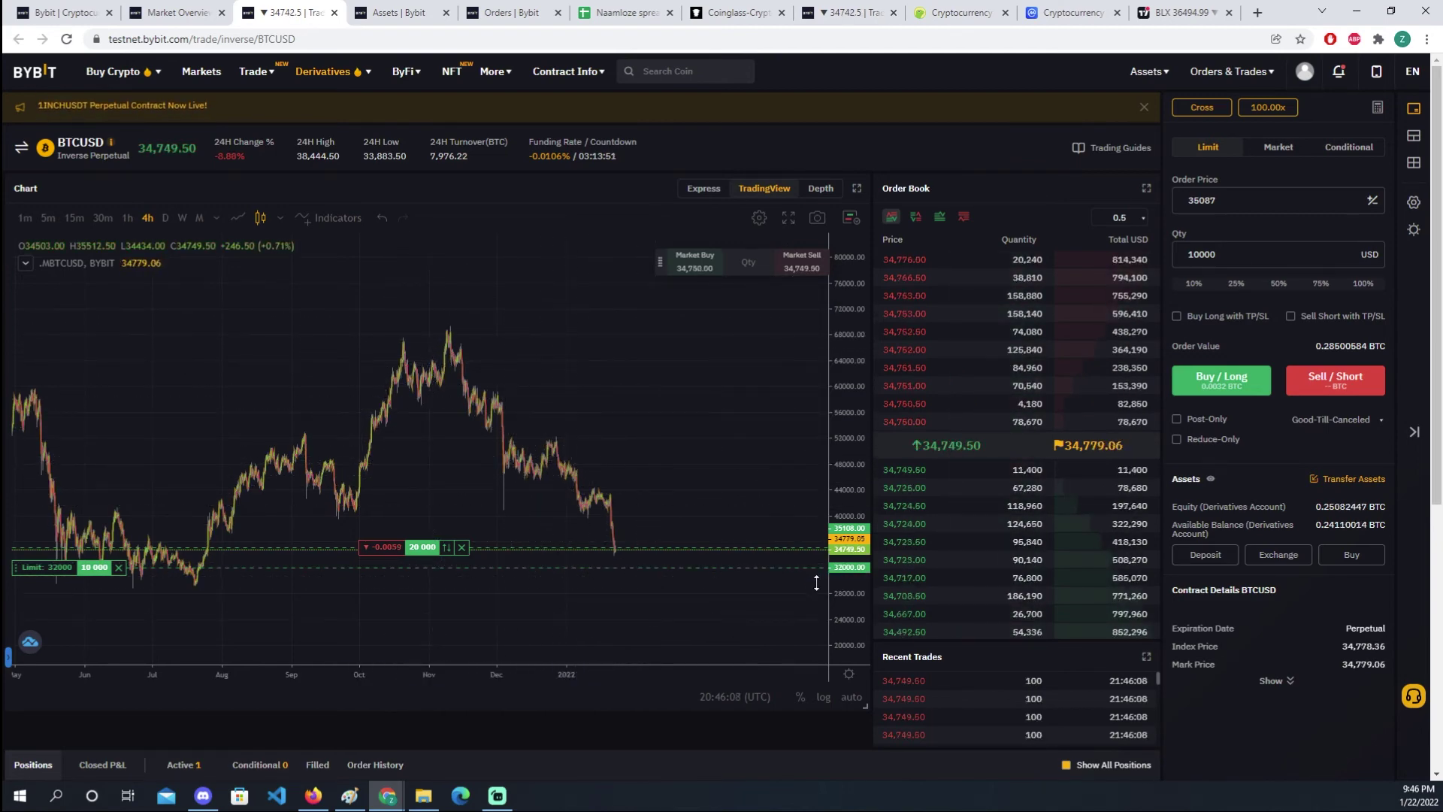
pyautogui.moveTo(676, 456); pyautogui.dragTo(582, 446)
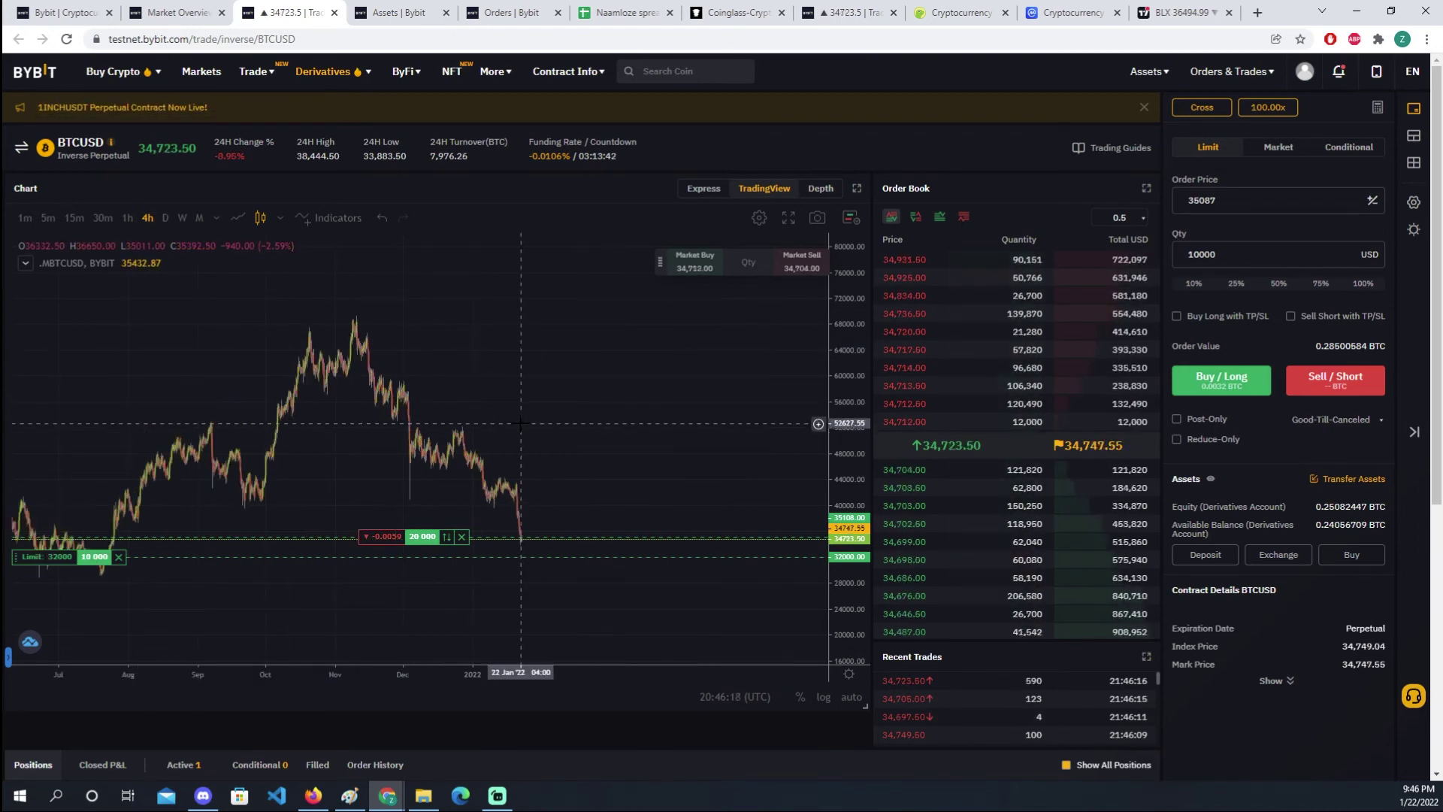
pyautogui.hscroll(-3, 602, 409)
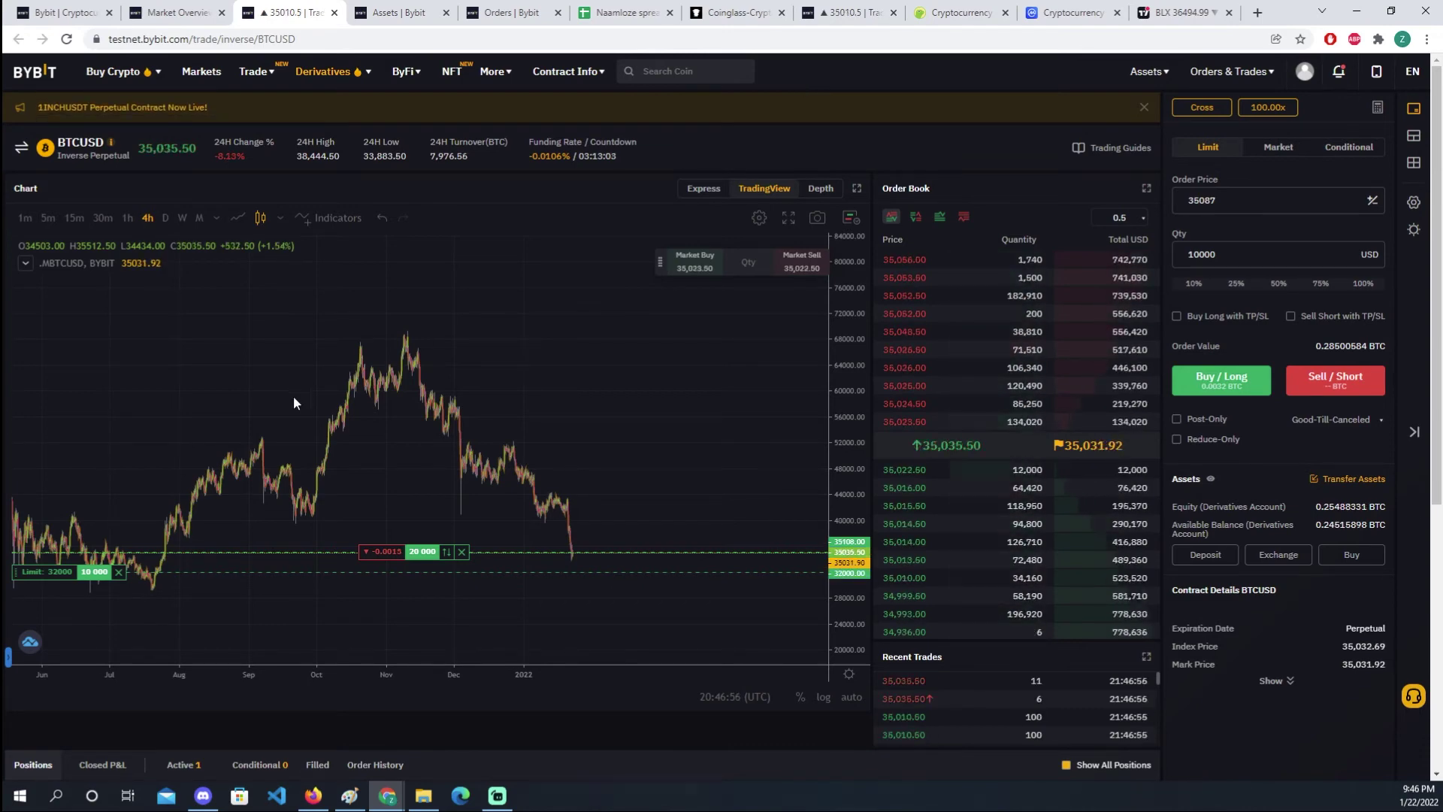
pyautogui.moveTo(560, 145)
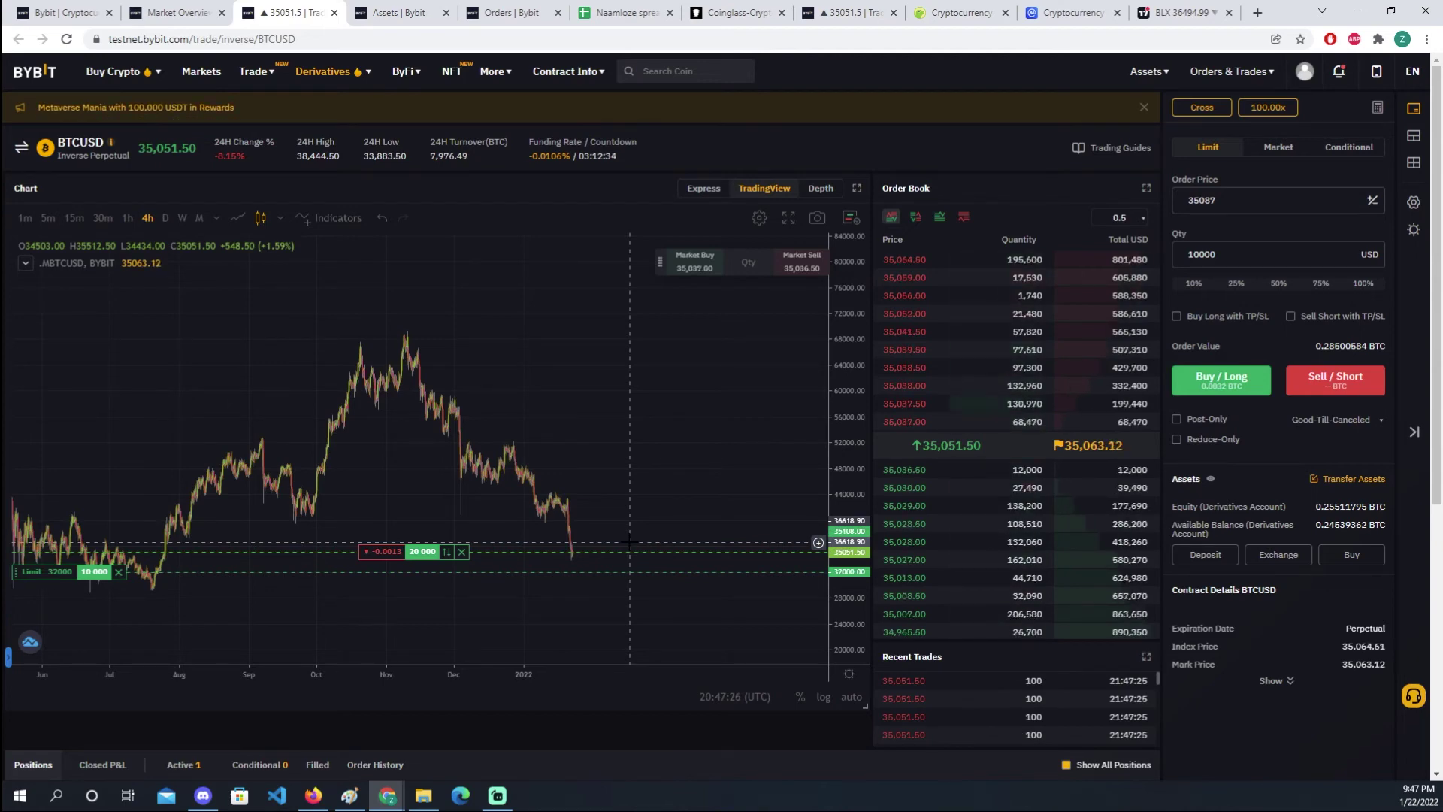
pyautogui.click(722, 5)
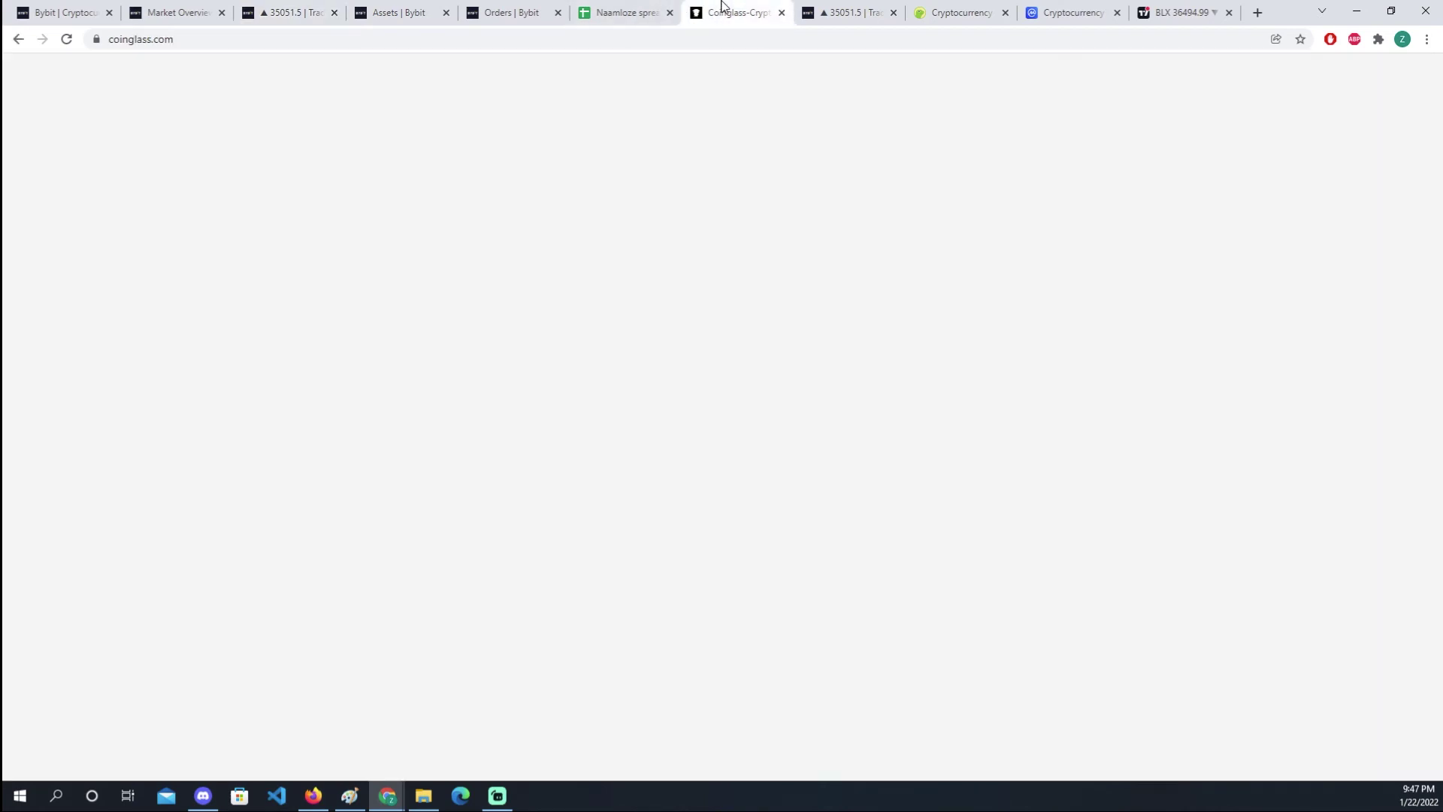
# Step: Cycle through the BTCUSD trading, assets and order history tabs, ending on Bybit assets
pyautogui.hotkey('ctrl', 'shift', 'Tab')
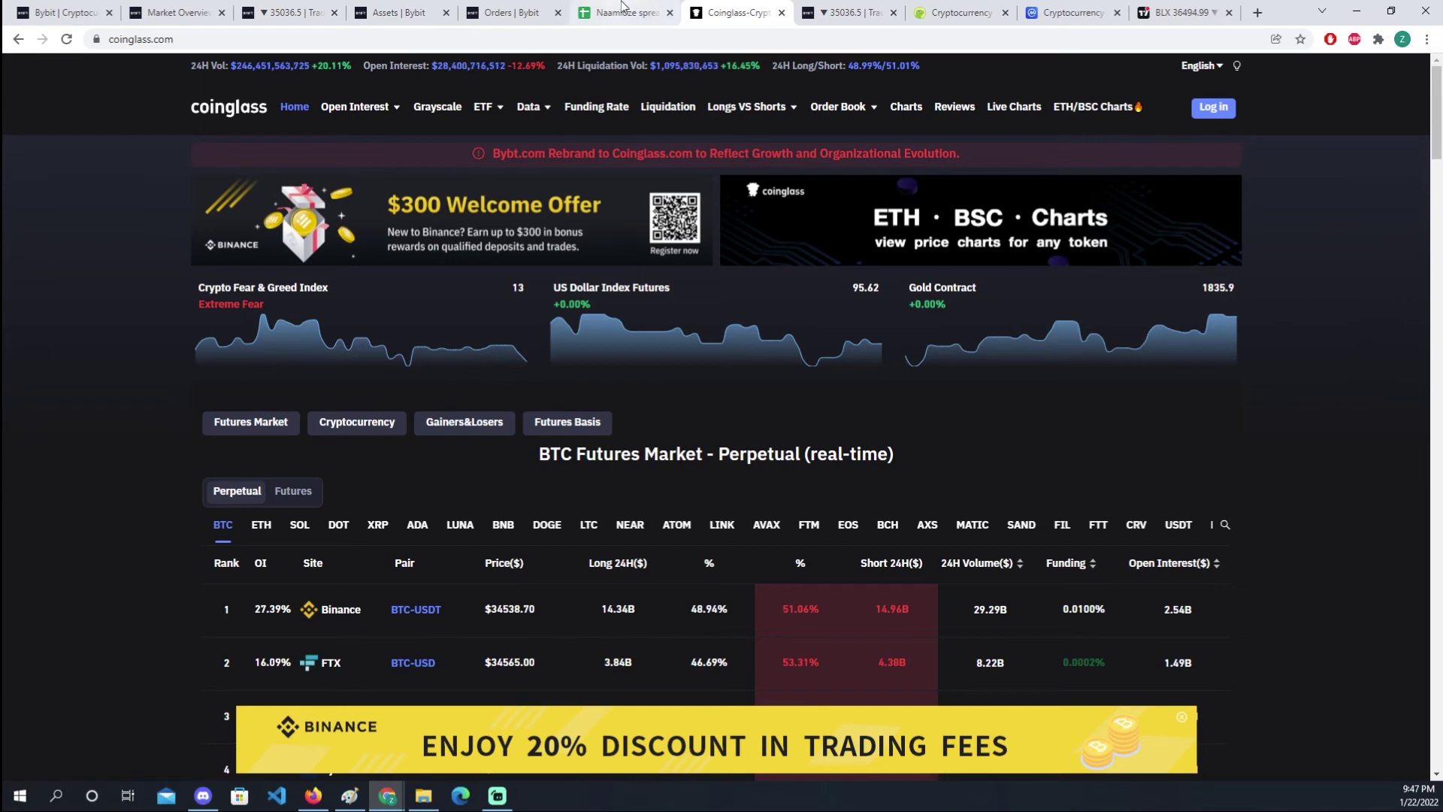
pyautogui.hotkey('ctrl', 'shift', 'Tab')
pyautogui.hotkey('ctrl', 'shift', 'Tab')
pyautogui.click(824, 7)
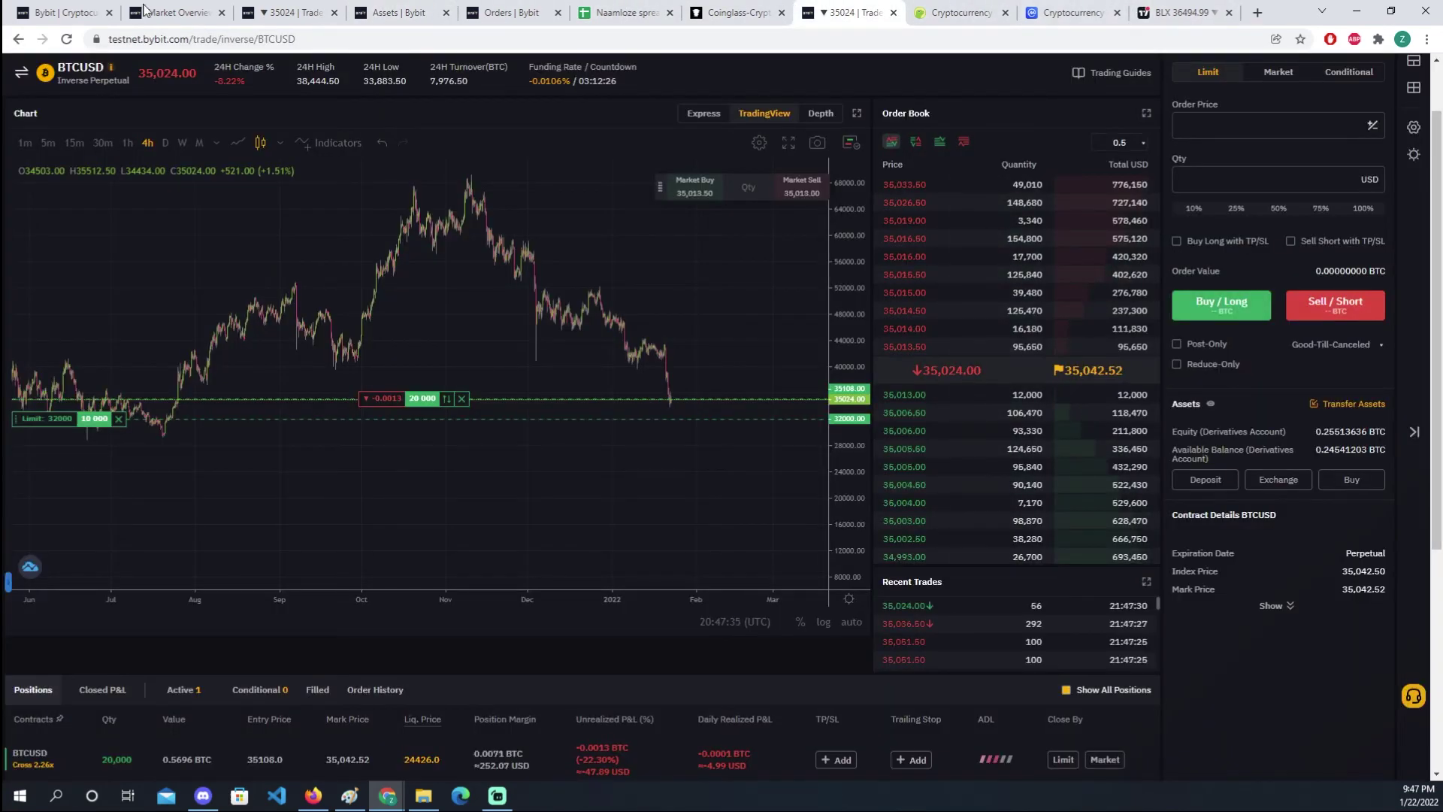
pyautogui.click(294, 12)
pyautogui.click(419, 14)
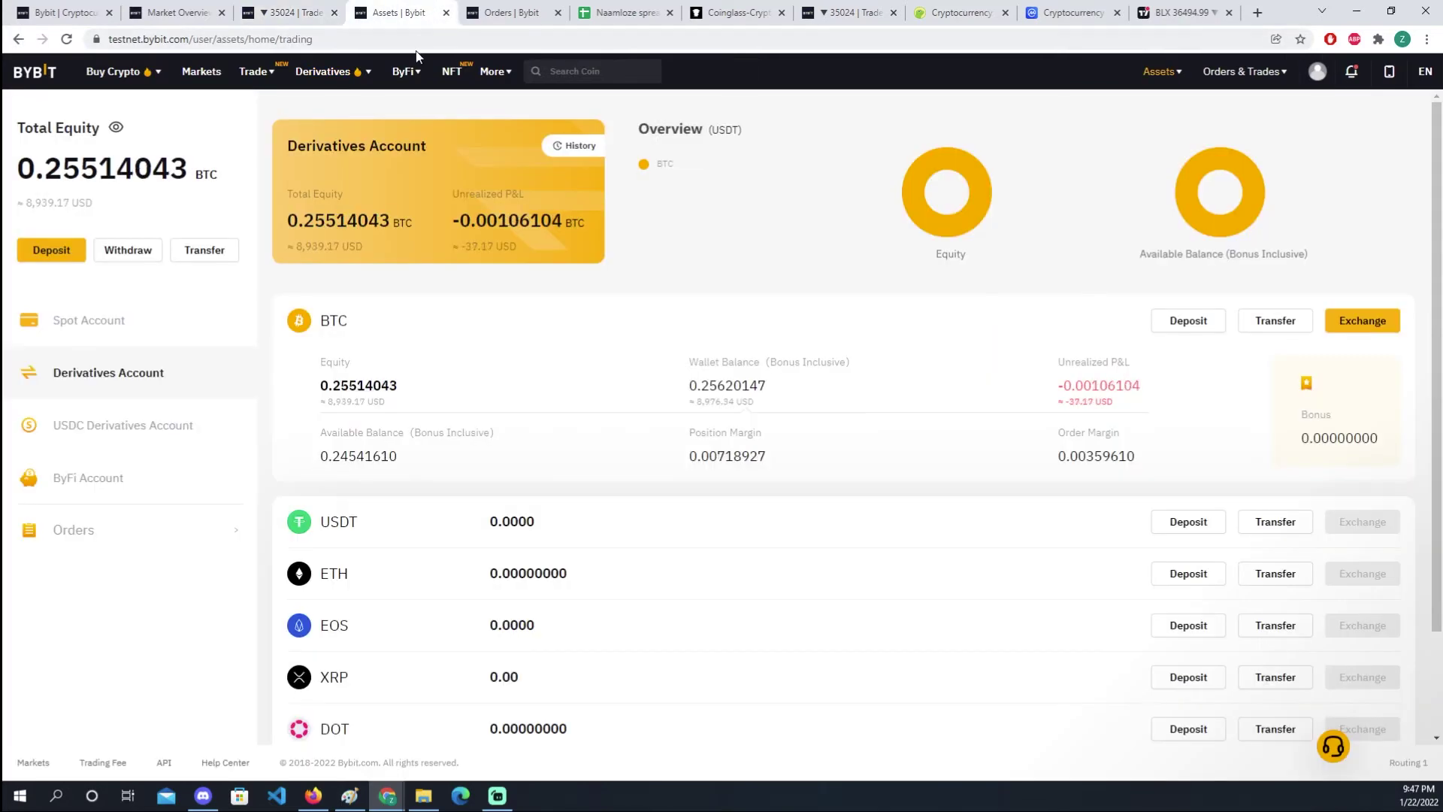
pyautogui.click(519, 9)
pyautogui.click(415, 20)
# Step: Replace the web address with 'bybt' to load the Coinglass homepage
pyautogui.click(404, 46)
pyautogui.write('bybt.com')
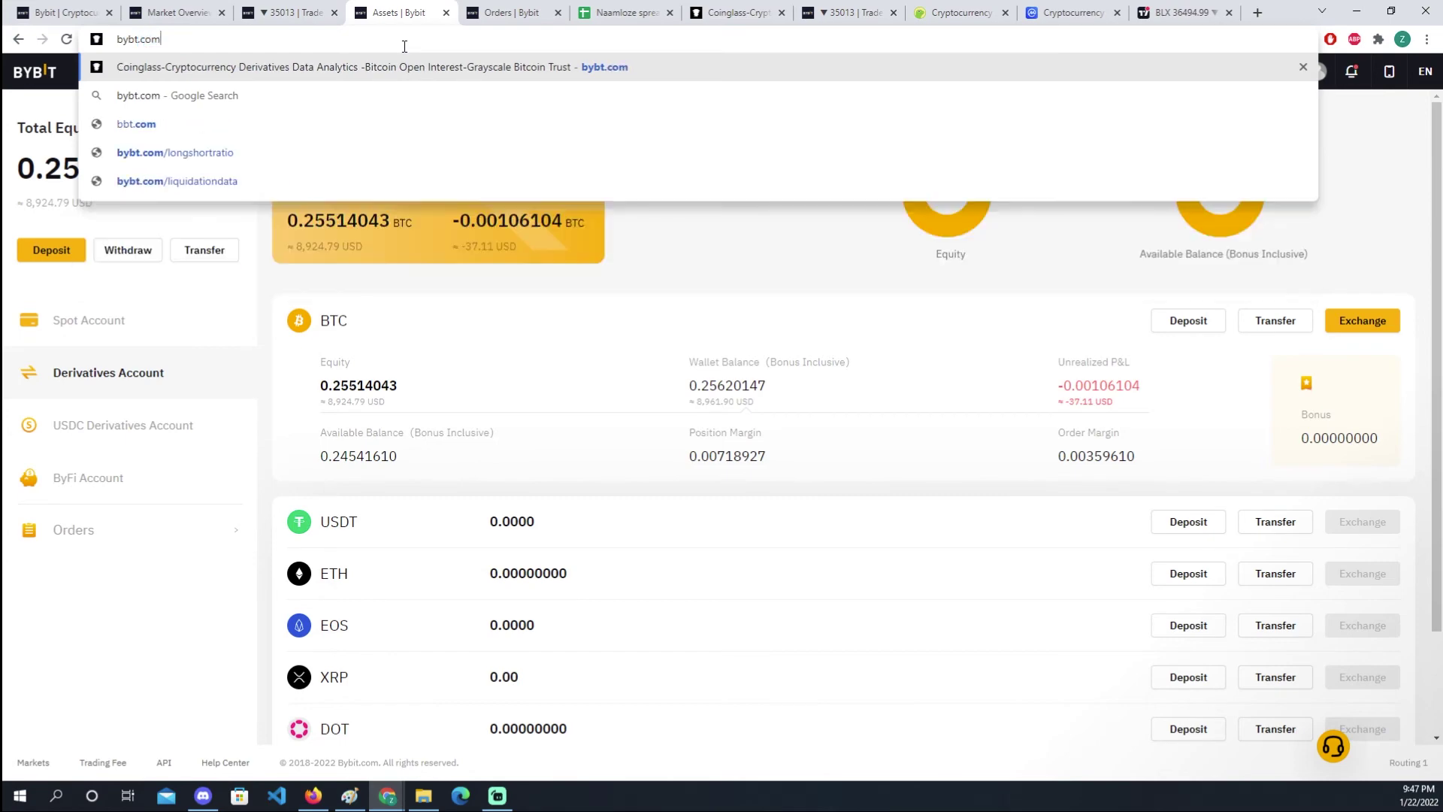
pyautogui.press('Return')
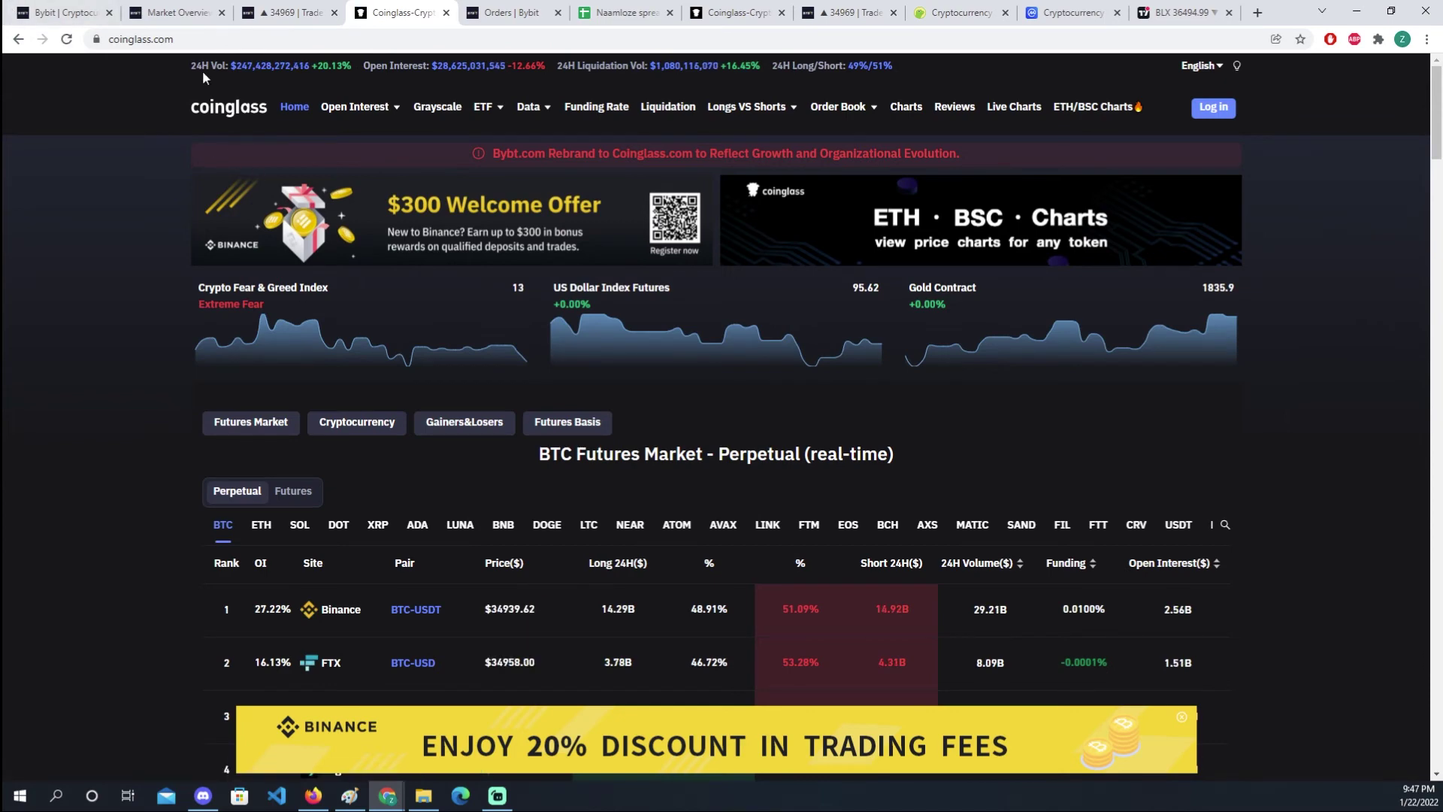
pyautogui.scroll(-1, 355, 530)
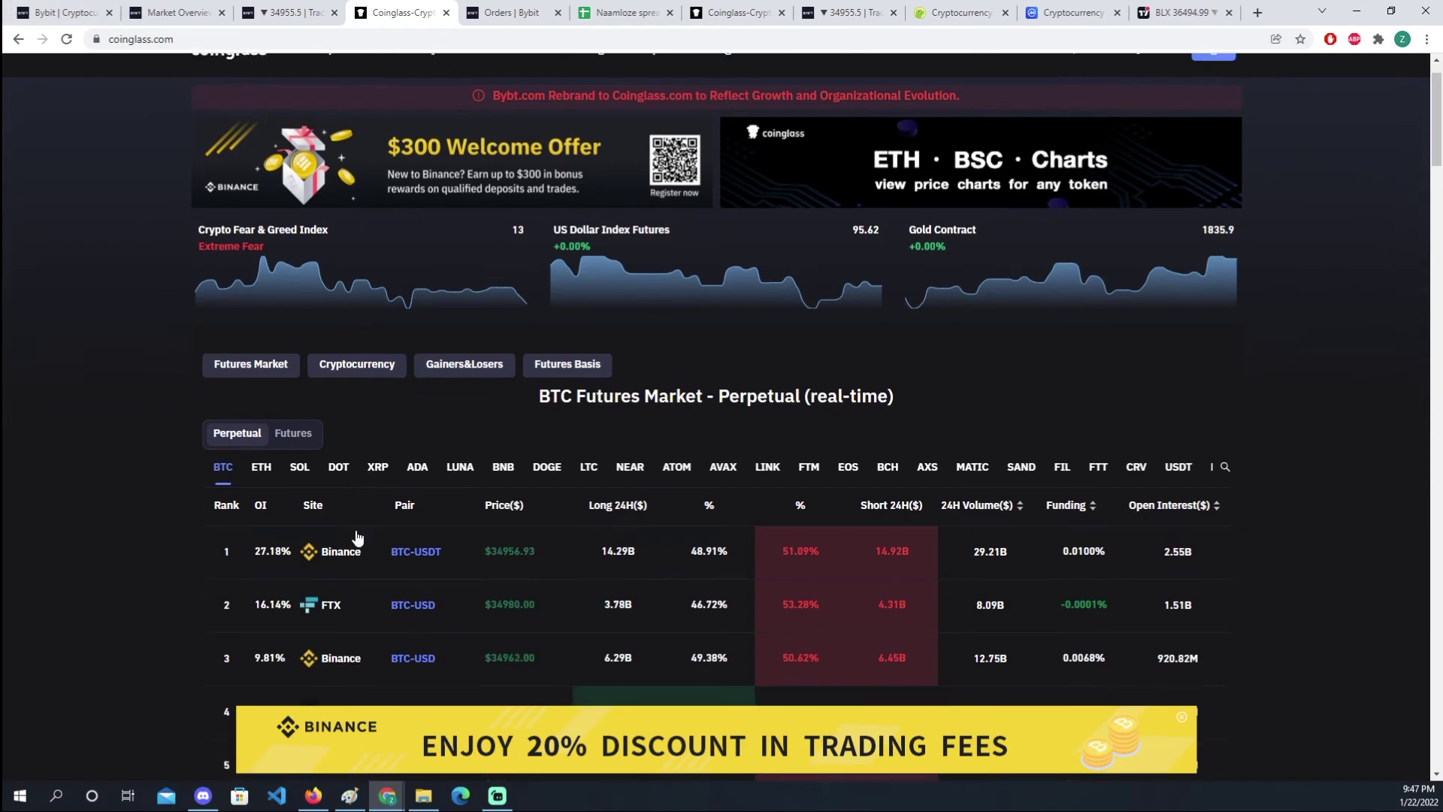
pyautogui.scroll(1, 368, 539)
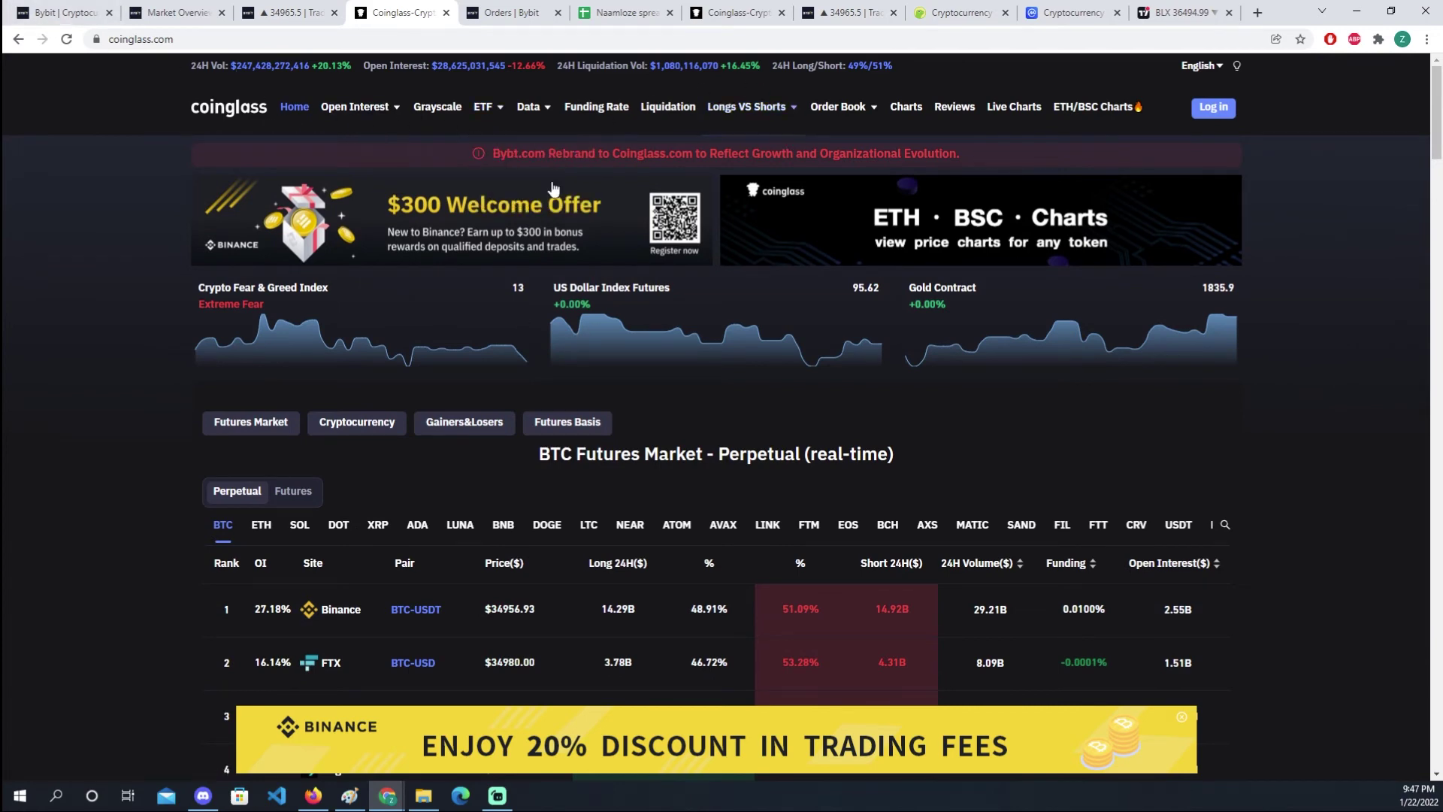
# Step: Open Coinglass's Funding Rate page and scroll through the funding-rate table, returning near the top
pyautogui.click(596, 106)
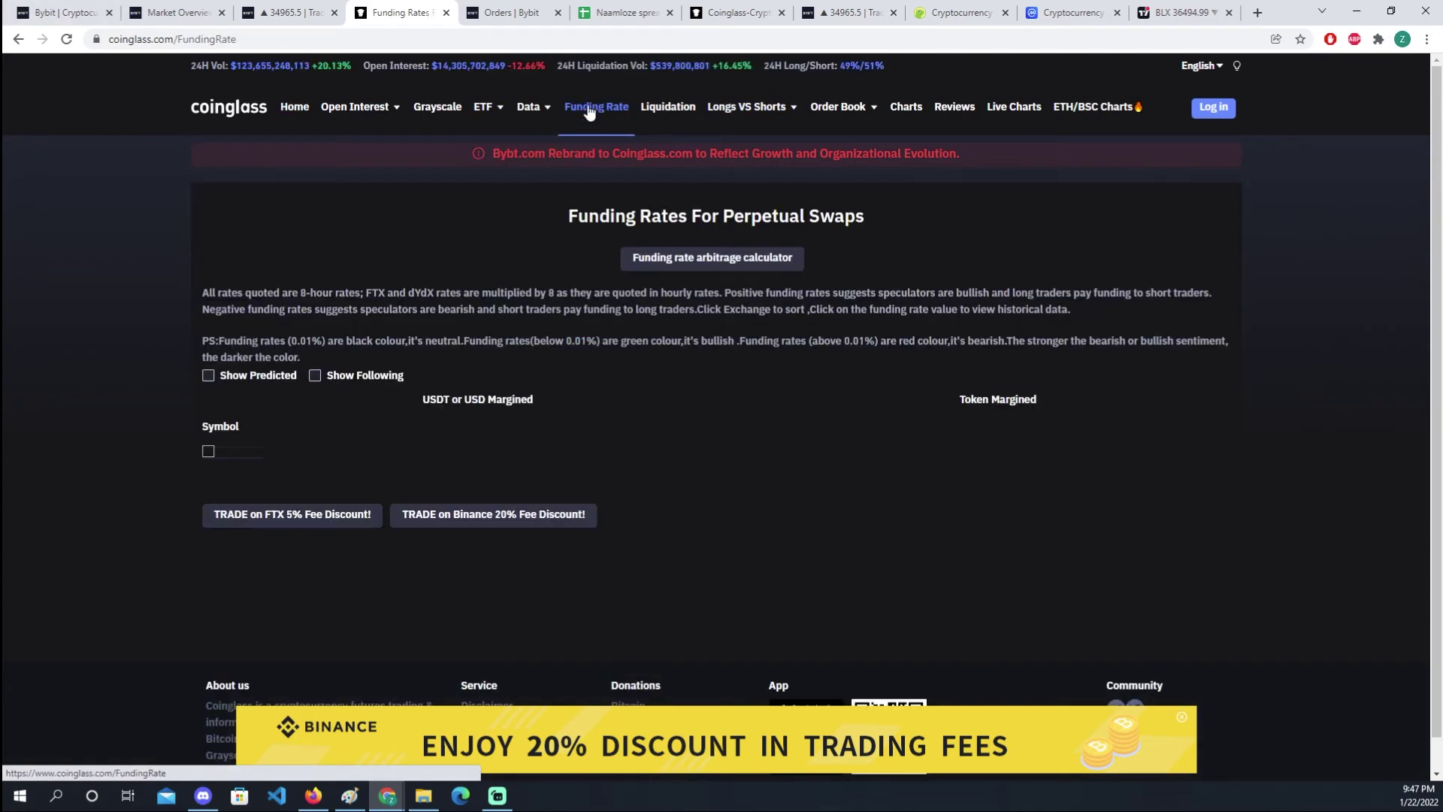
pyautogui.scroll(-1, 609, 526)
pyautogui.scroll(-2, 302, 415)
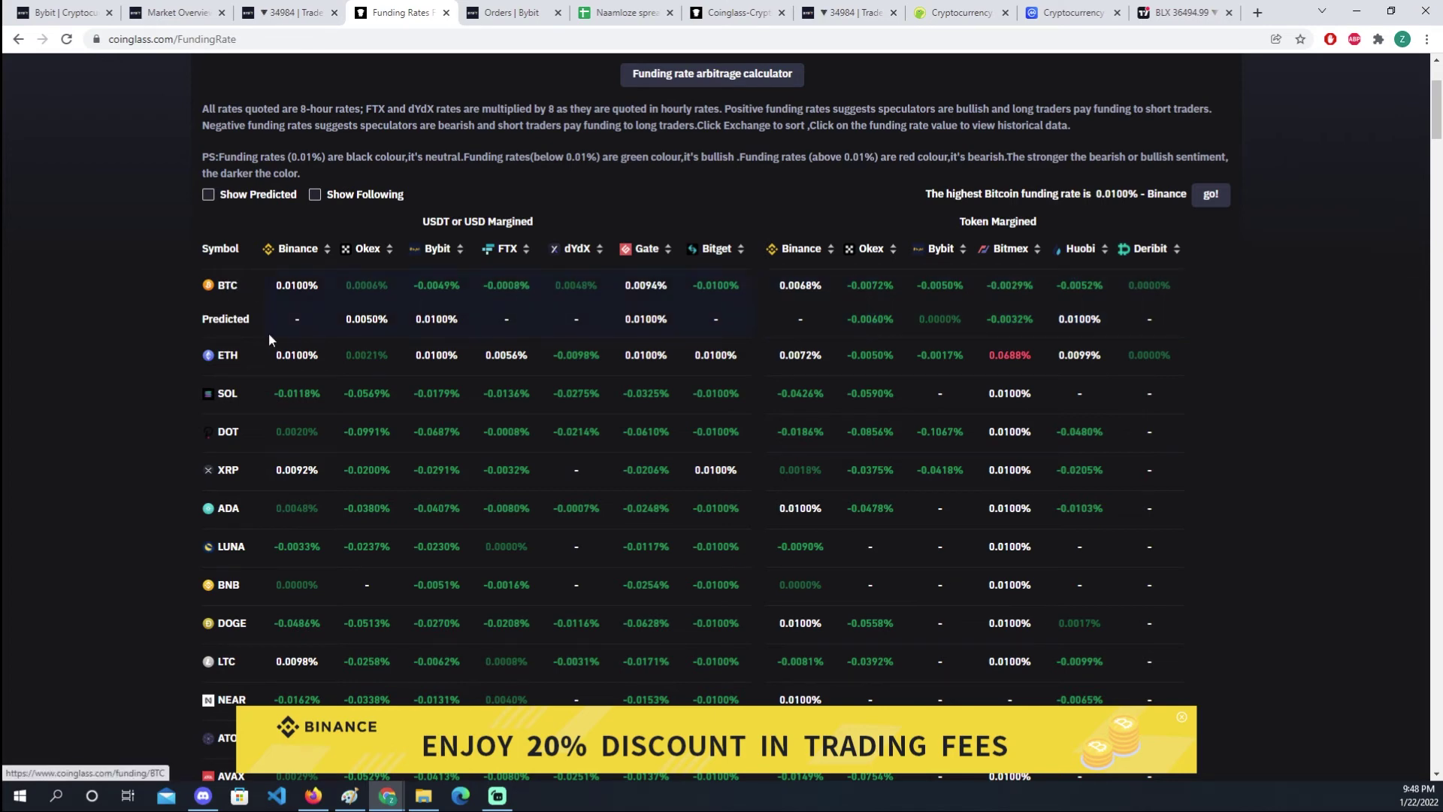
pyautogui.scroll(-3, 336, 463)
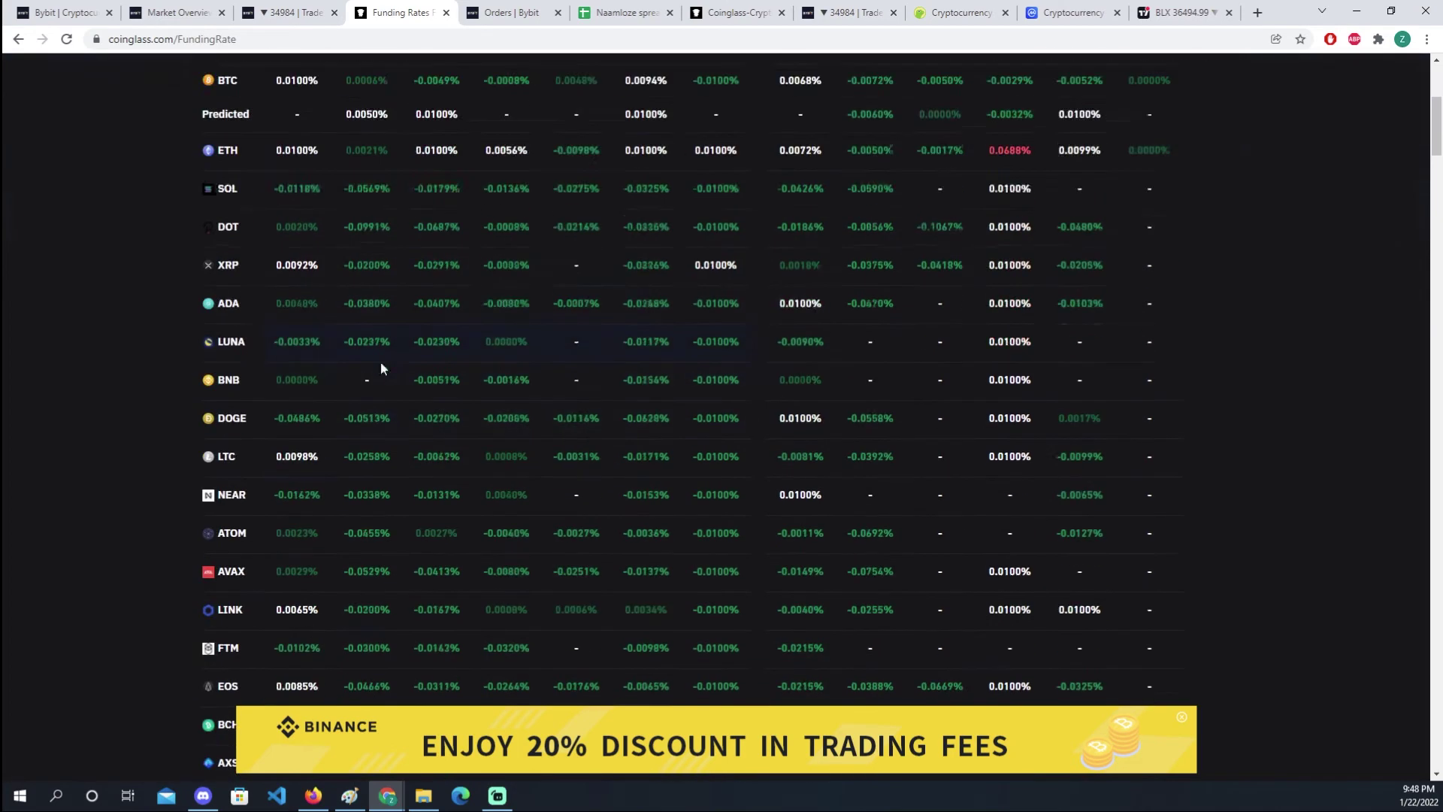
pyautogui.scroll(-1, 522, 609)
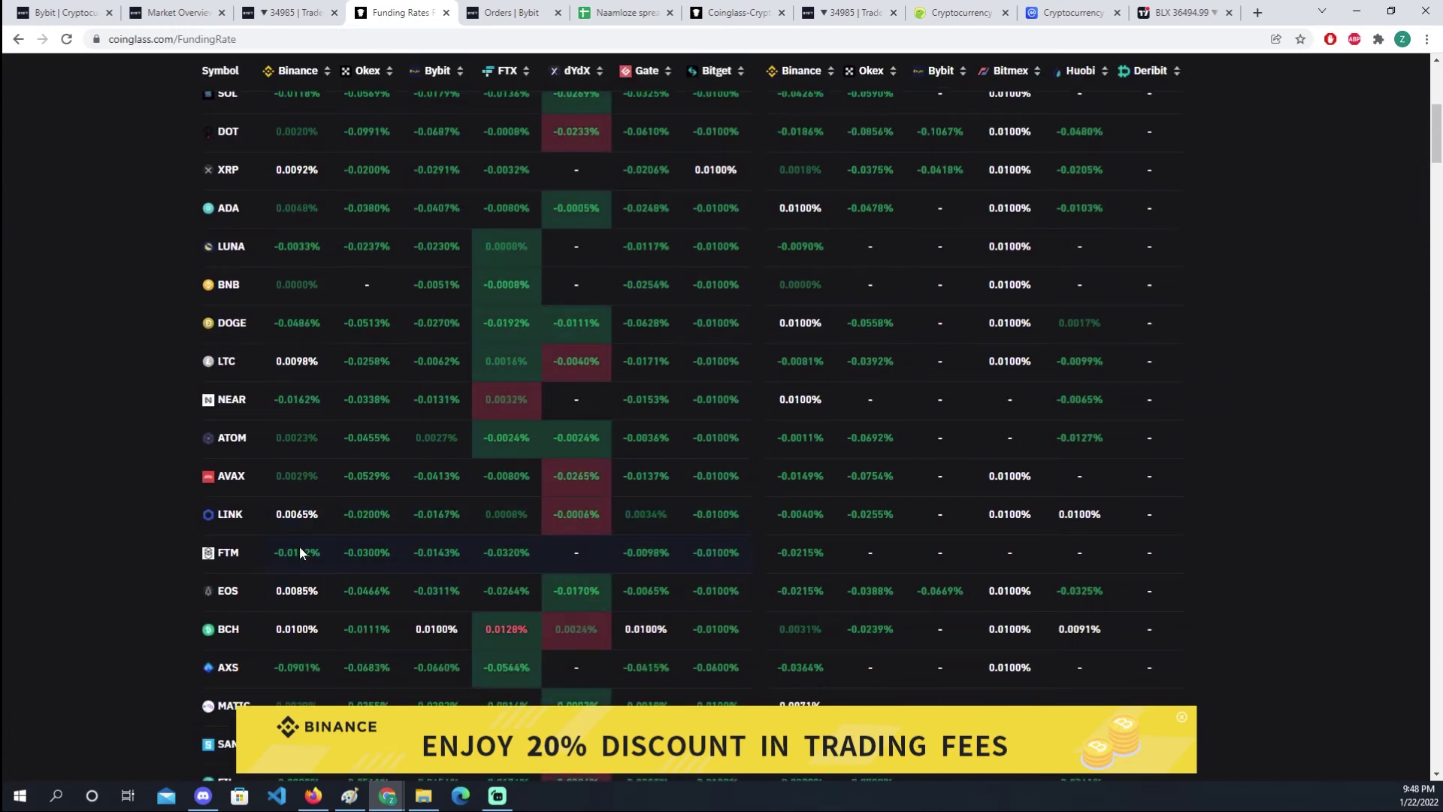
pyautogui.scroll(6, 326, 520)
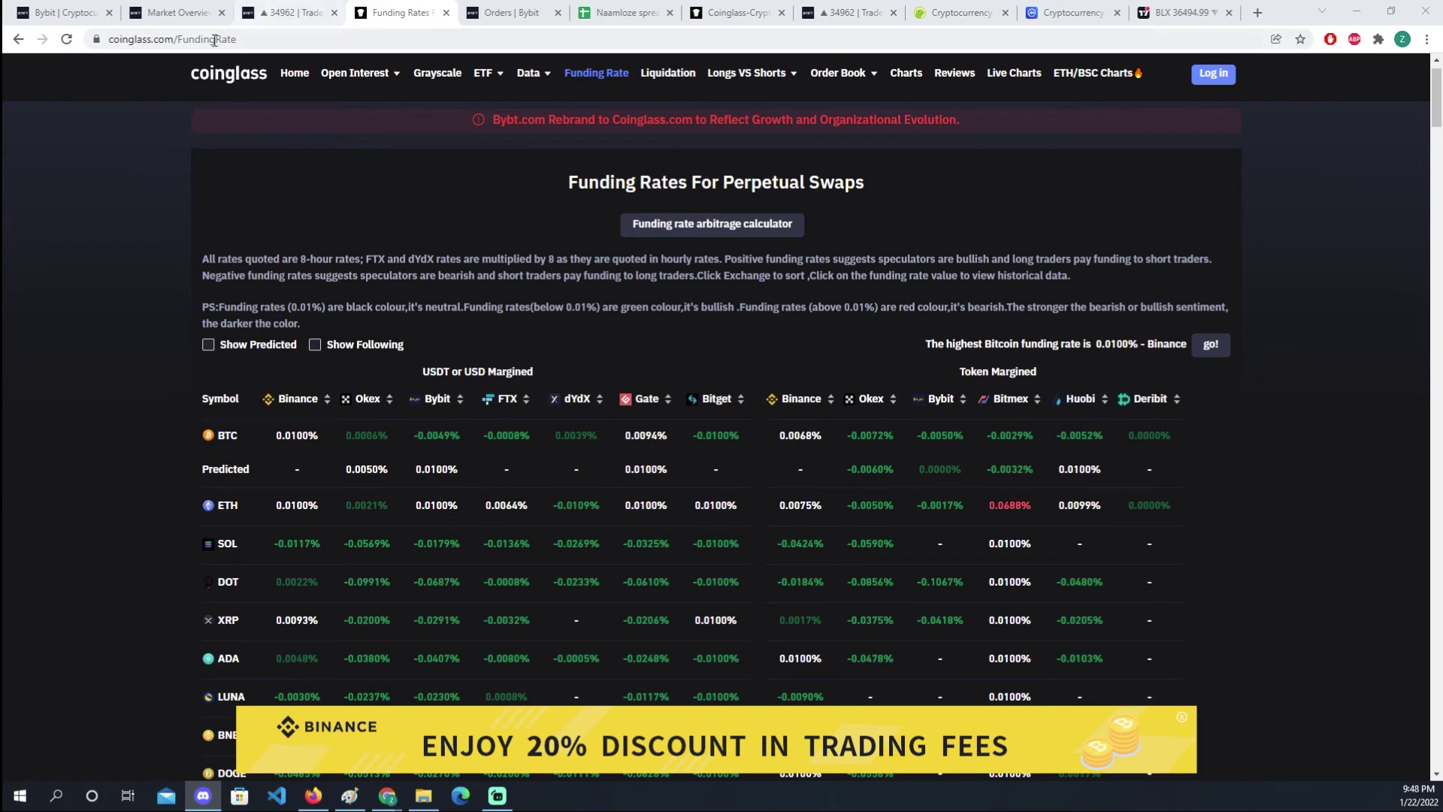
# Step: In the fee spreadsheet, select B4:E15 to check its sum, then clear the selection
pyautogui.click(1163, 9)
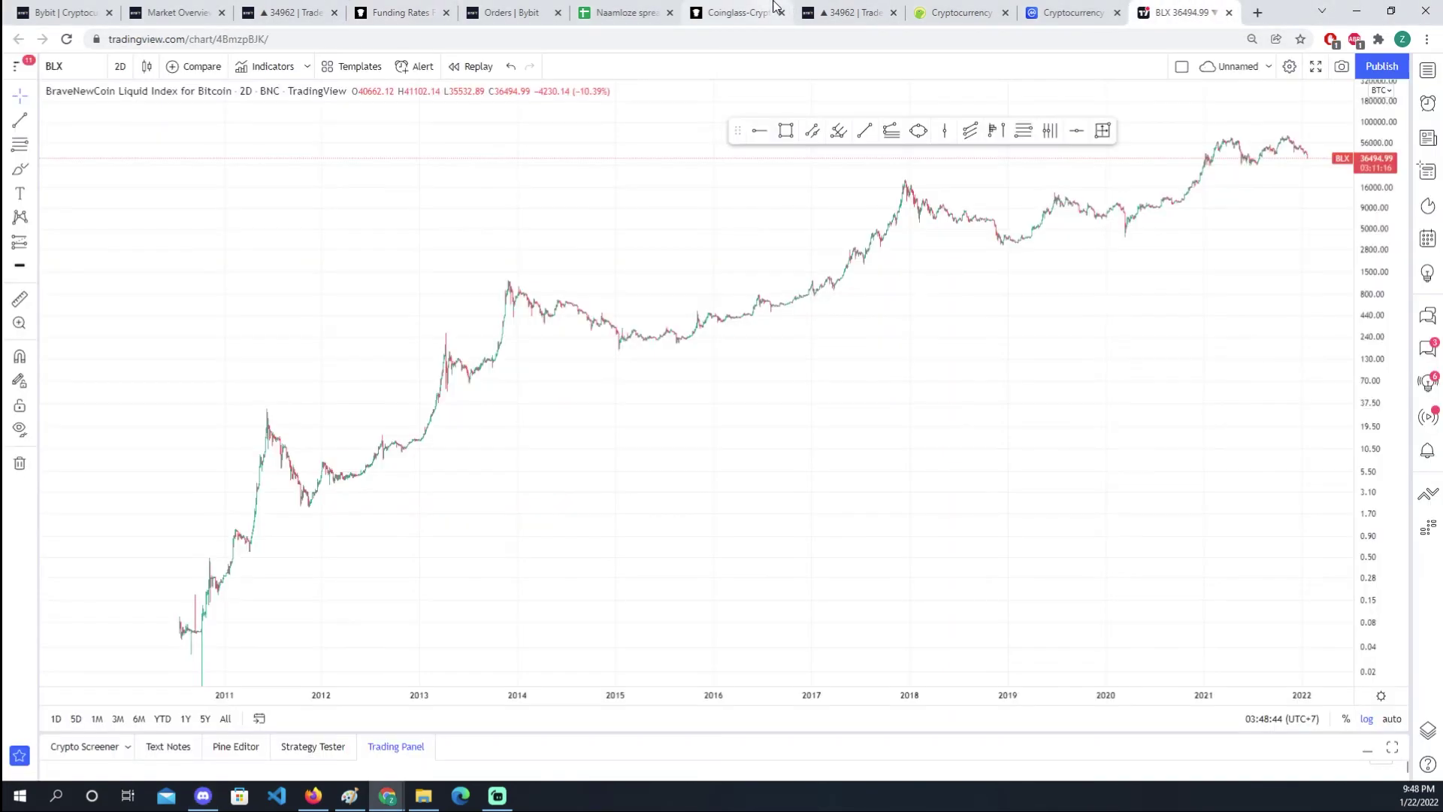
pyautogui.click(624, 12)
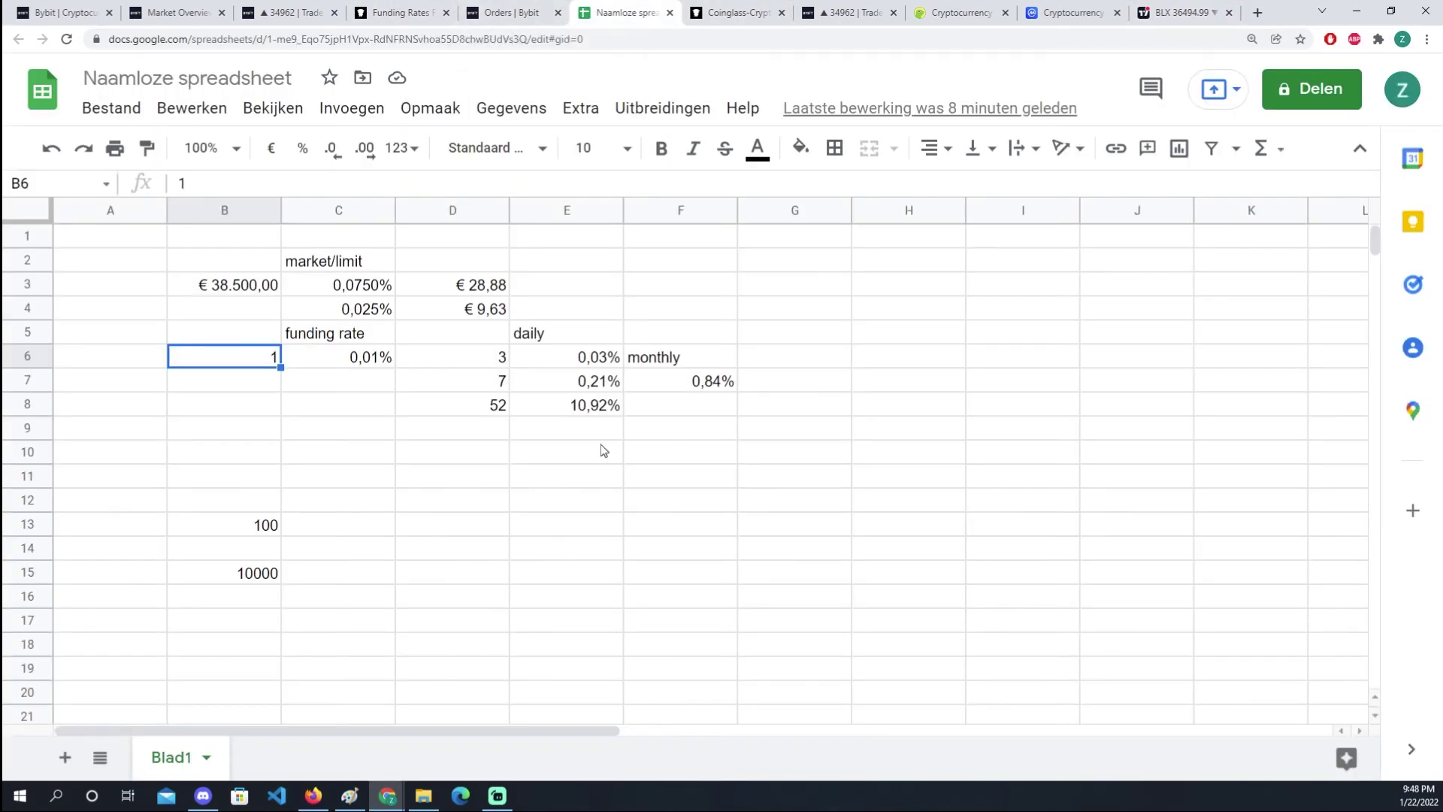
pyautogui.moveTo(240, 575); pyautogui.dragTo(608, 521)
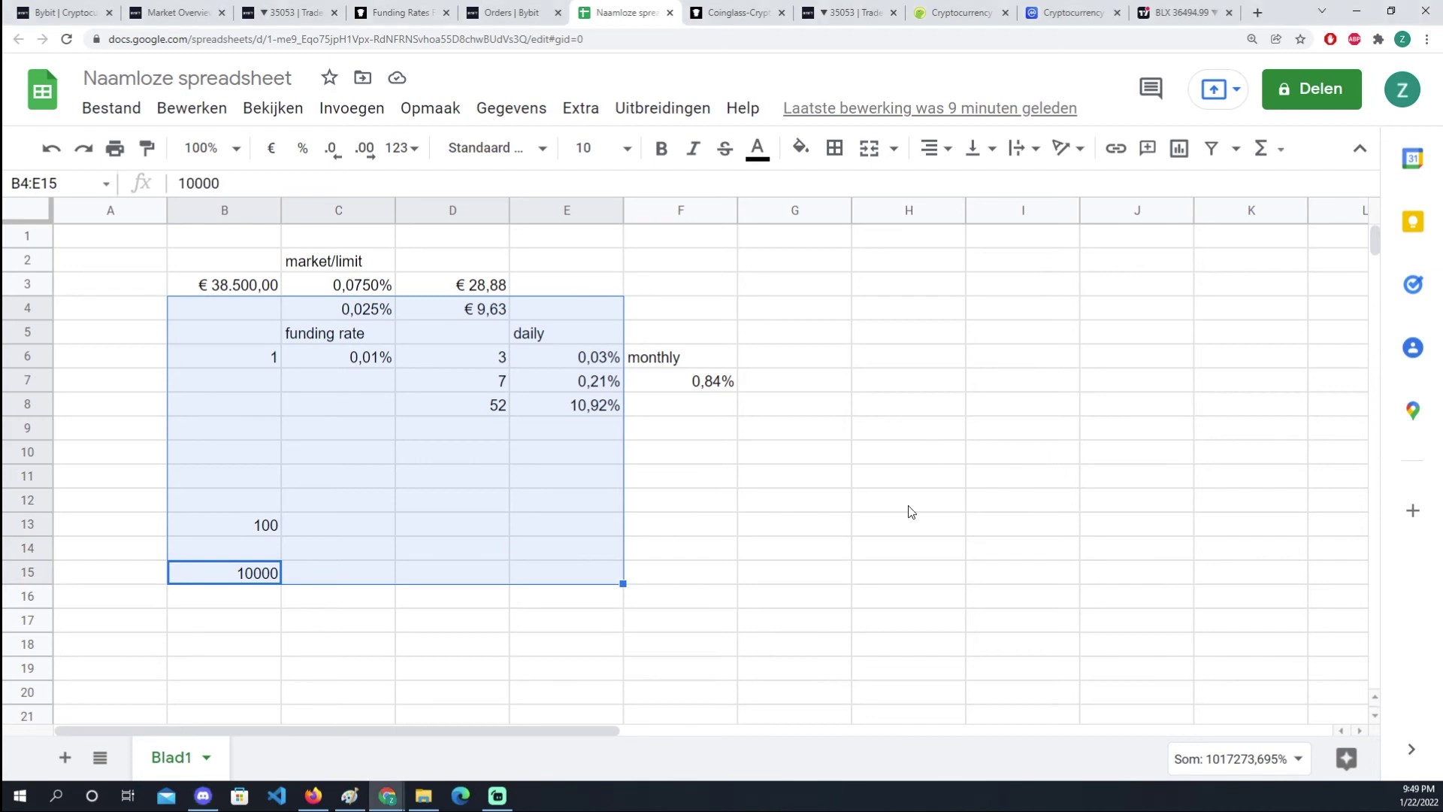
pyautogui.click(909, 428)
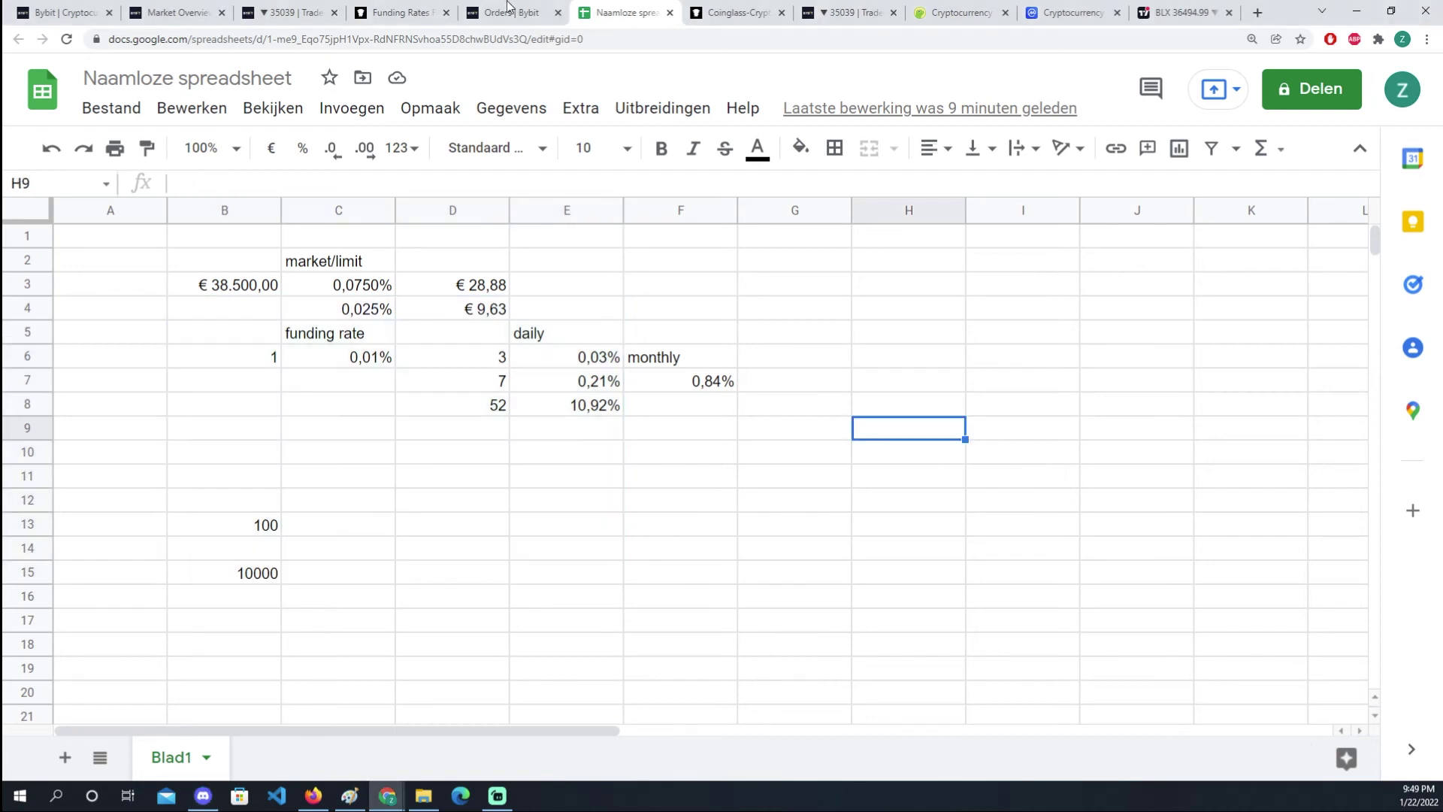
pyautogui.click(293, 13)
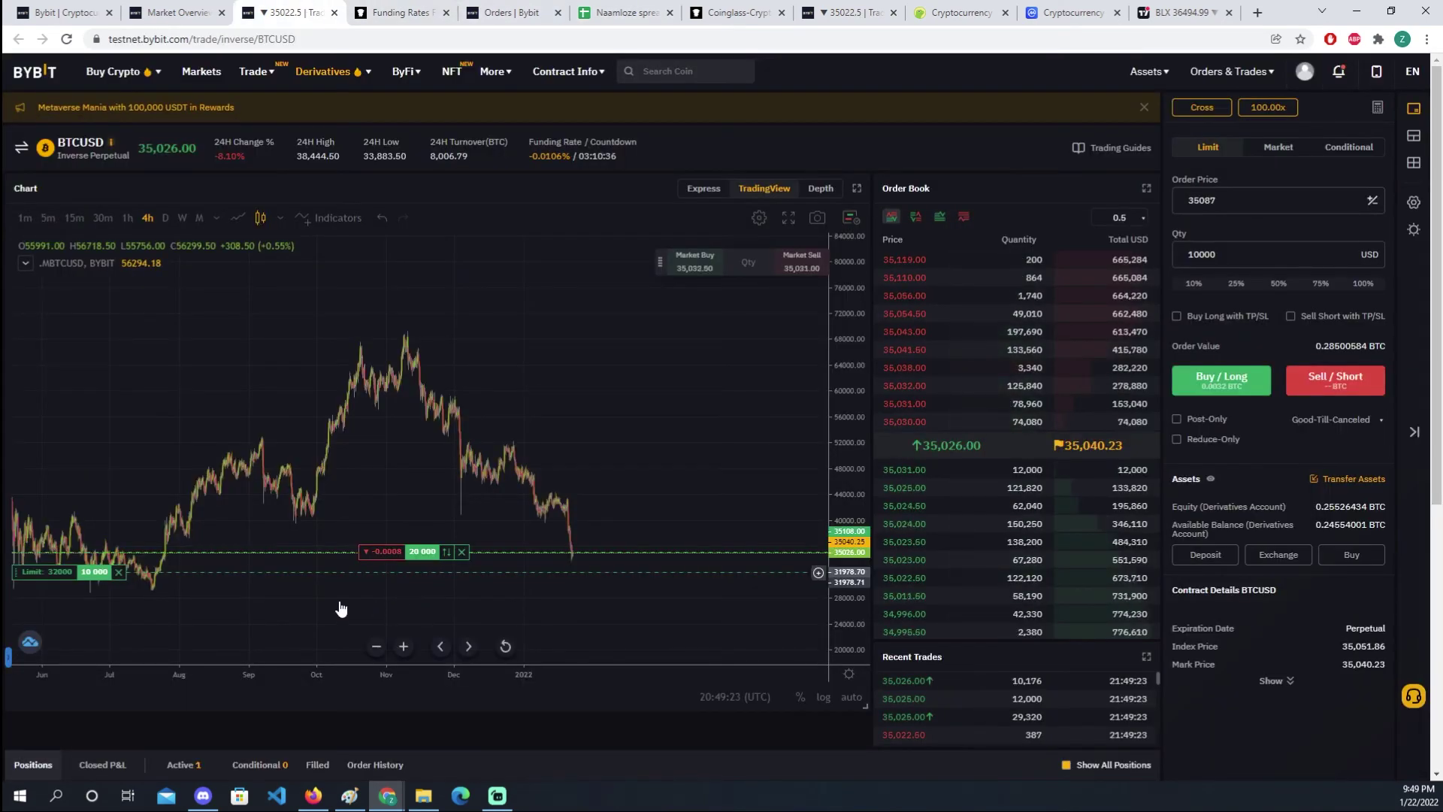
# Step: Pan the BTCUSD TradingView chart right to view earlier months of price action
pyautogui.moveTo(301, 590); pyautogui.dragTo(344, 565)
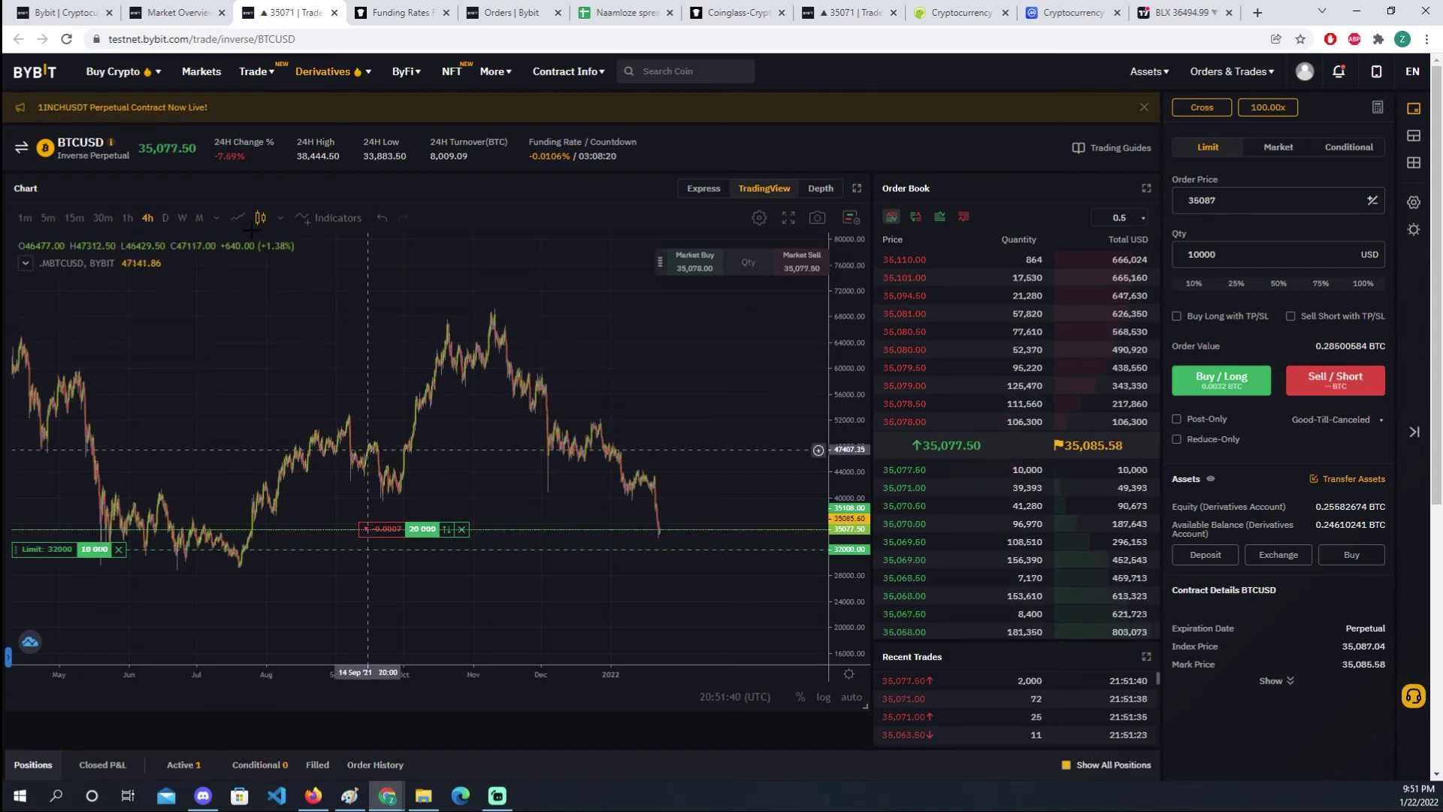
# Step: Switch the BTCUSD chart to the W (weekly) interval and zoom in
pyautogui.click(181, 218)
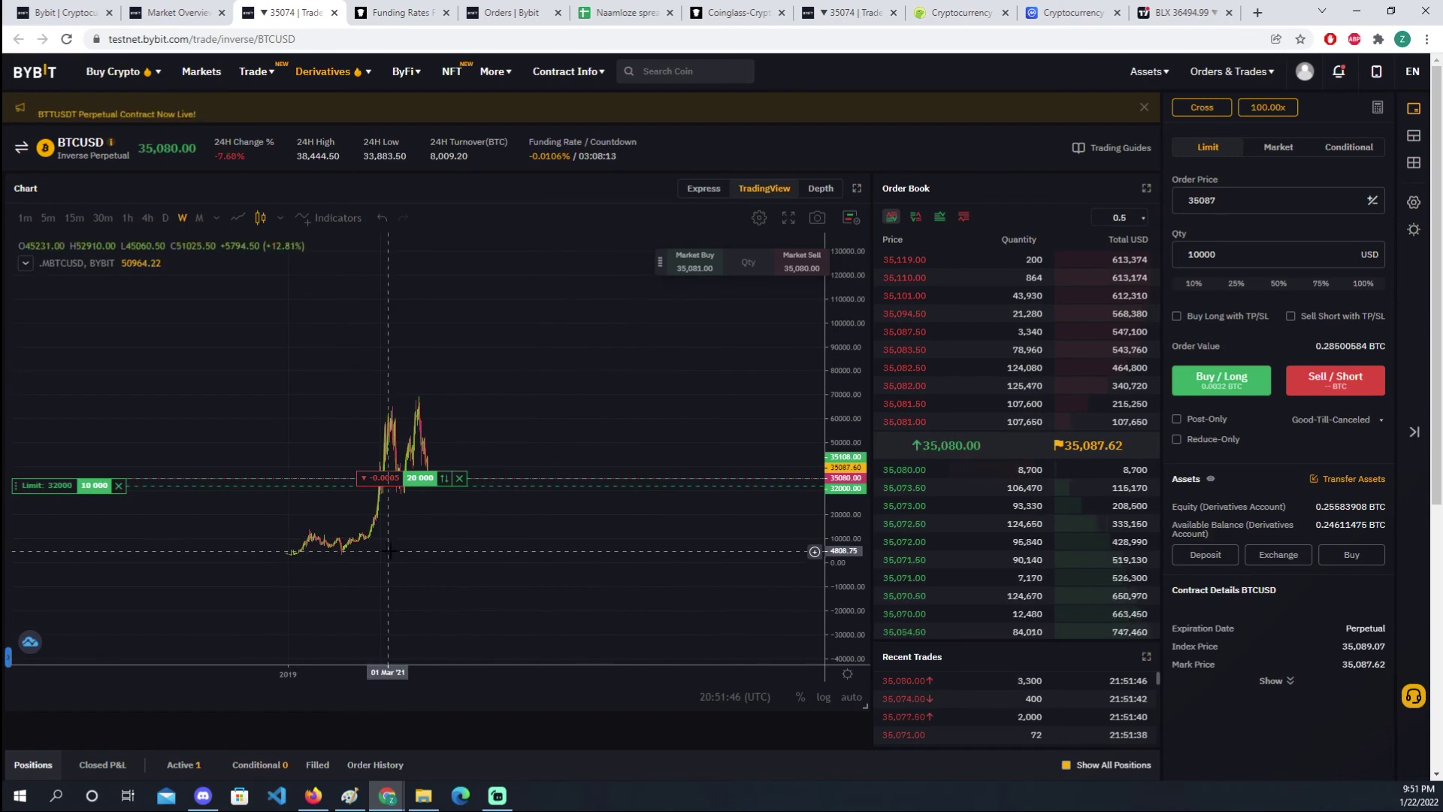
pyautogui.scroll(3, 626, 555)
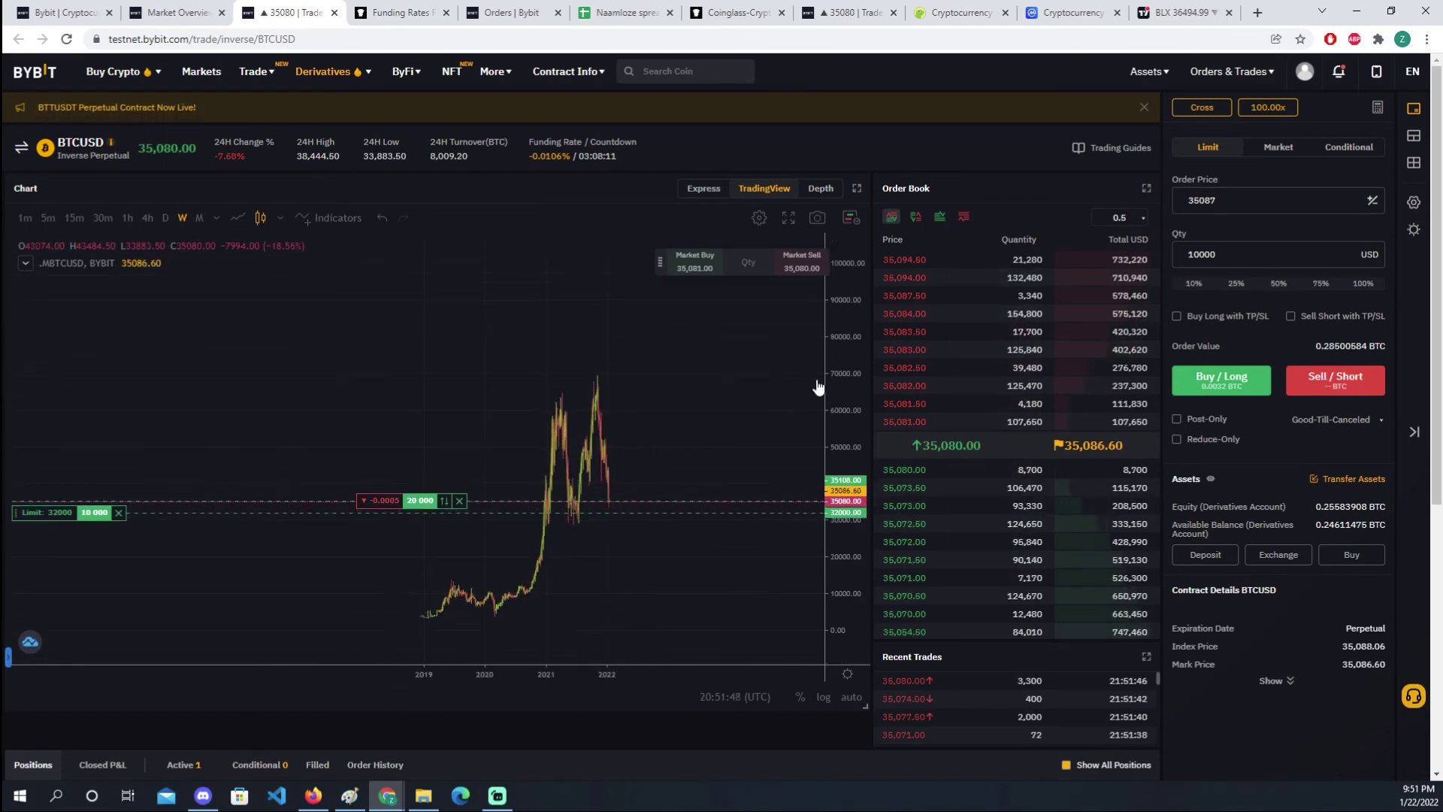
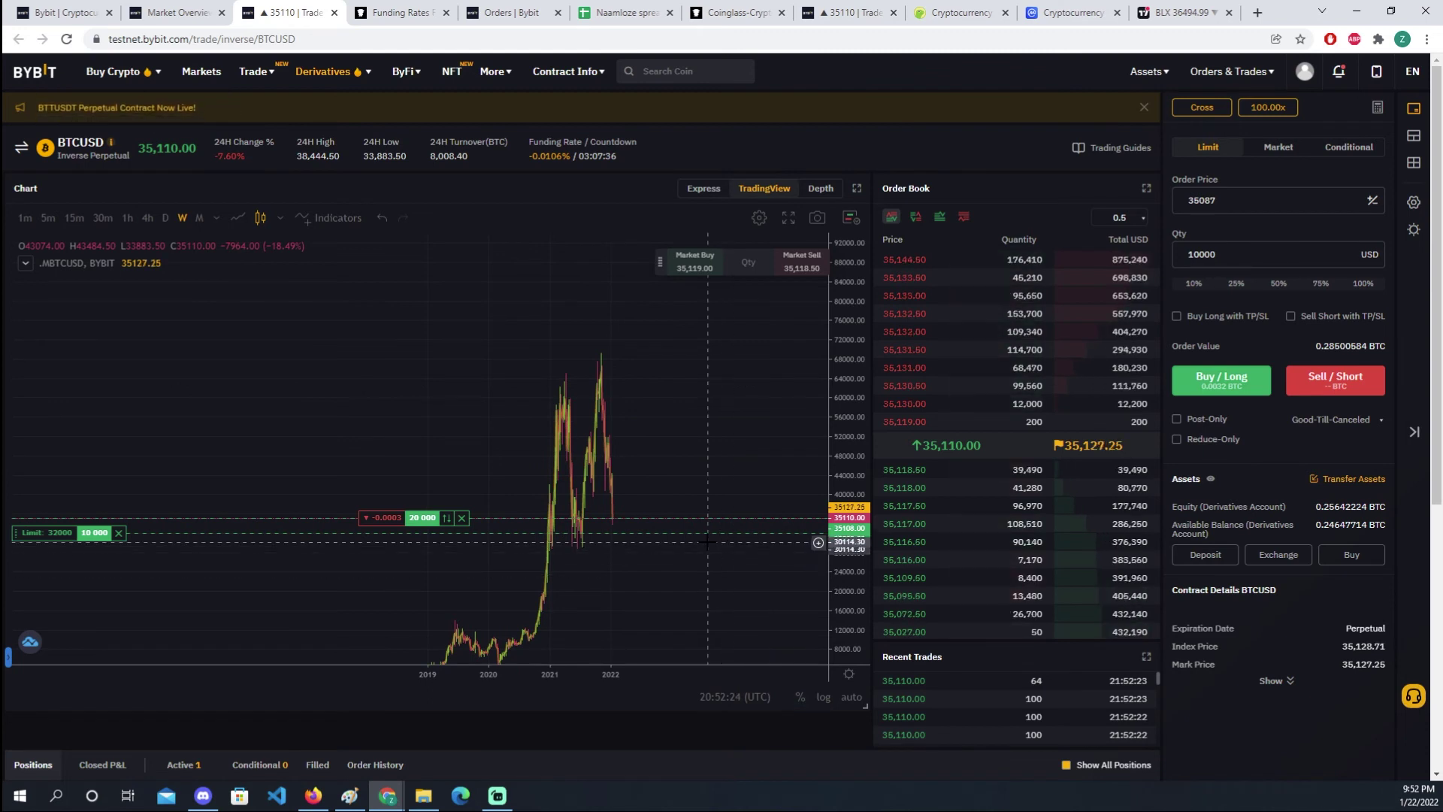
# Step: Zoom into the weekly BTCUSD chart's right edge and pan across the 2020–2022 candles
pyautogui.scroll(1, 688, 539)
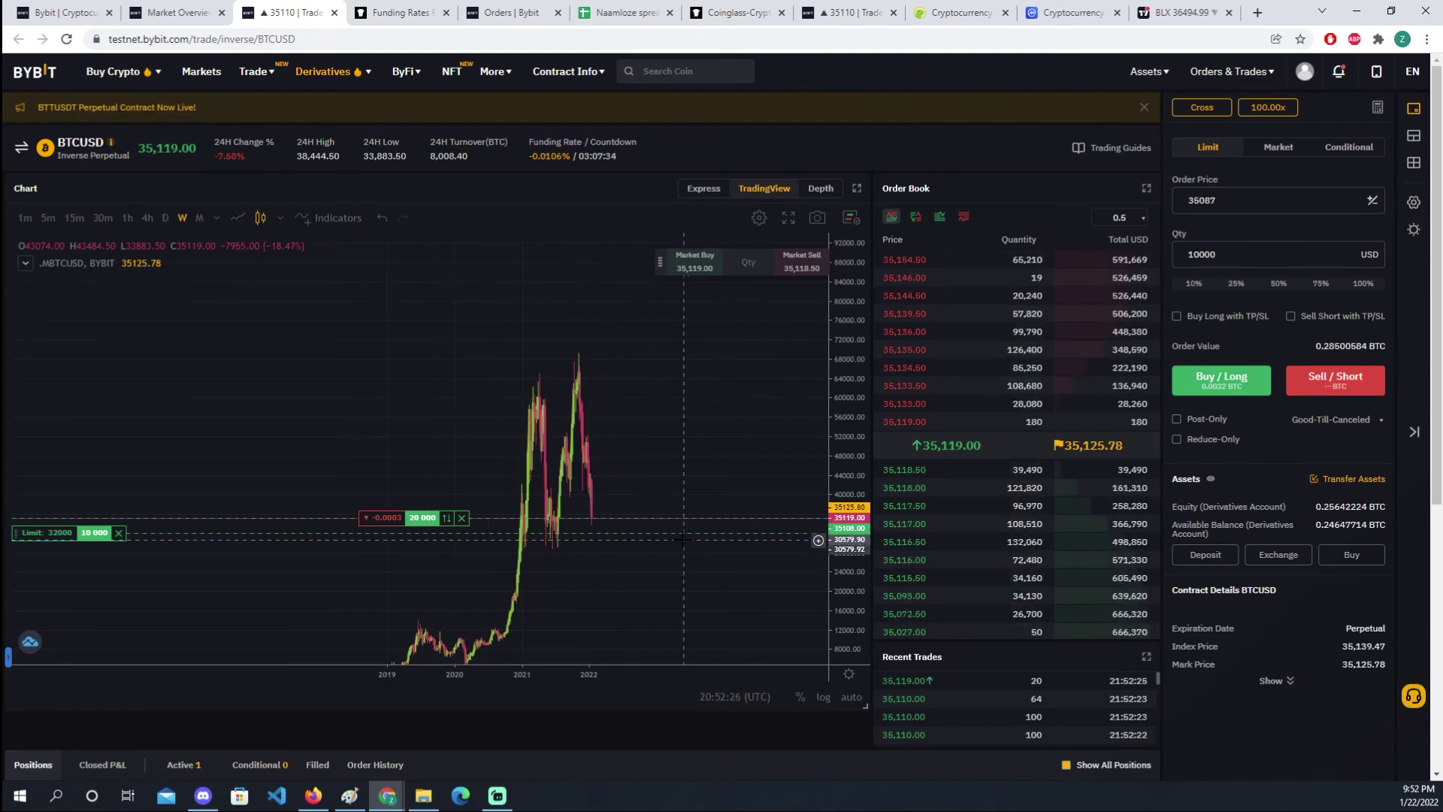
pyautogui.scroll(1, 666, 539)
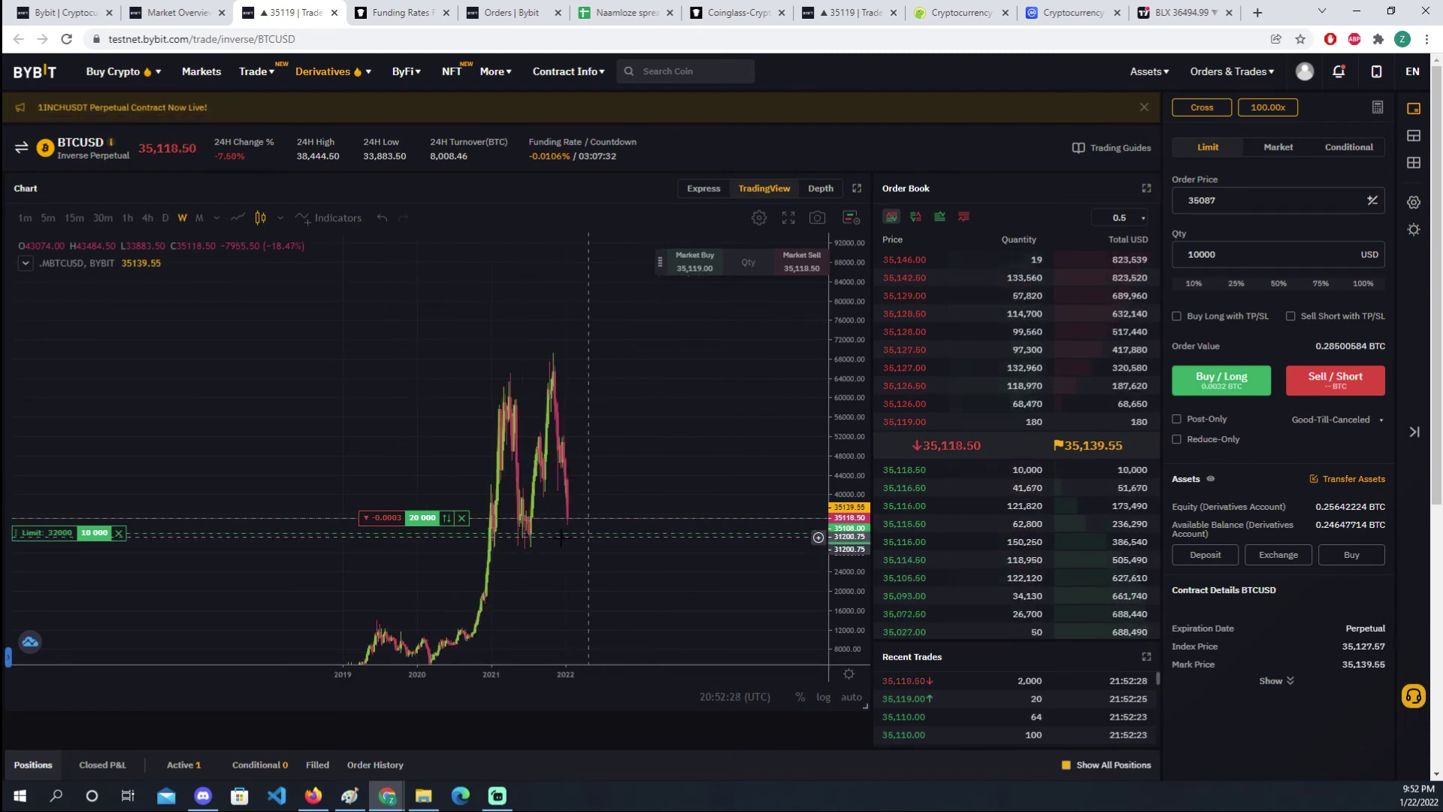
pyautogui.scroll(1, 504, 586)
pyautogui.moveTo(514, 596); pyautogui.dragTo(618, 496)
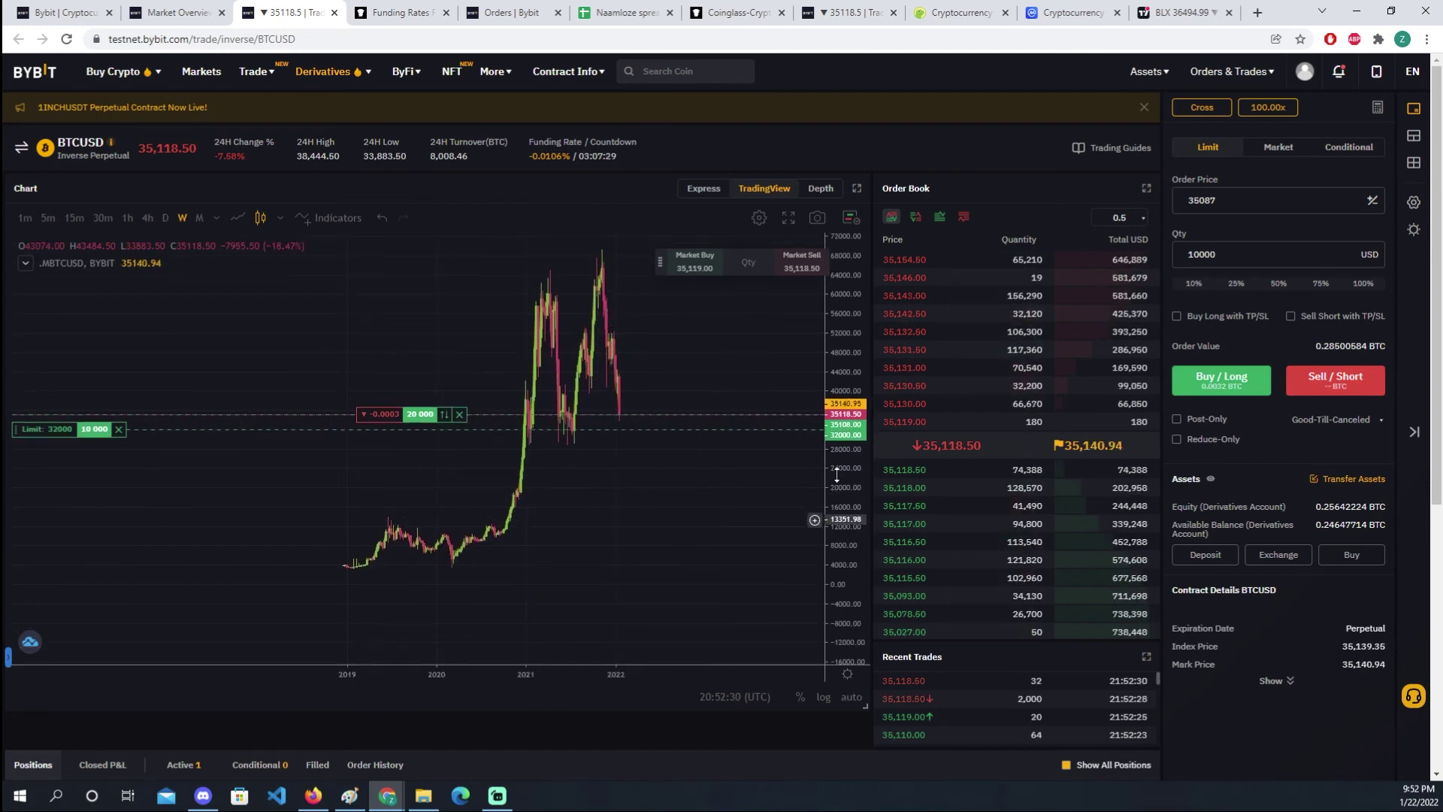
pyautogui.moveTo(720, 497); pyautogui.dragTo(660, 530)
pyautogui.scroll(1, 630, 535)
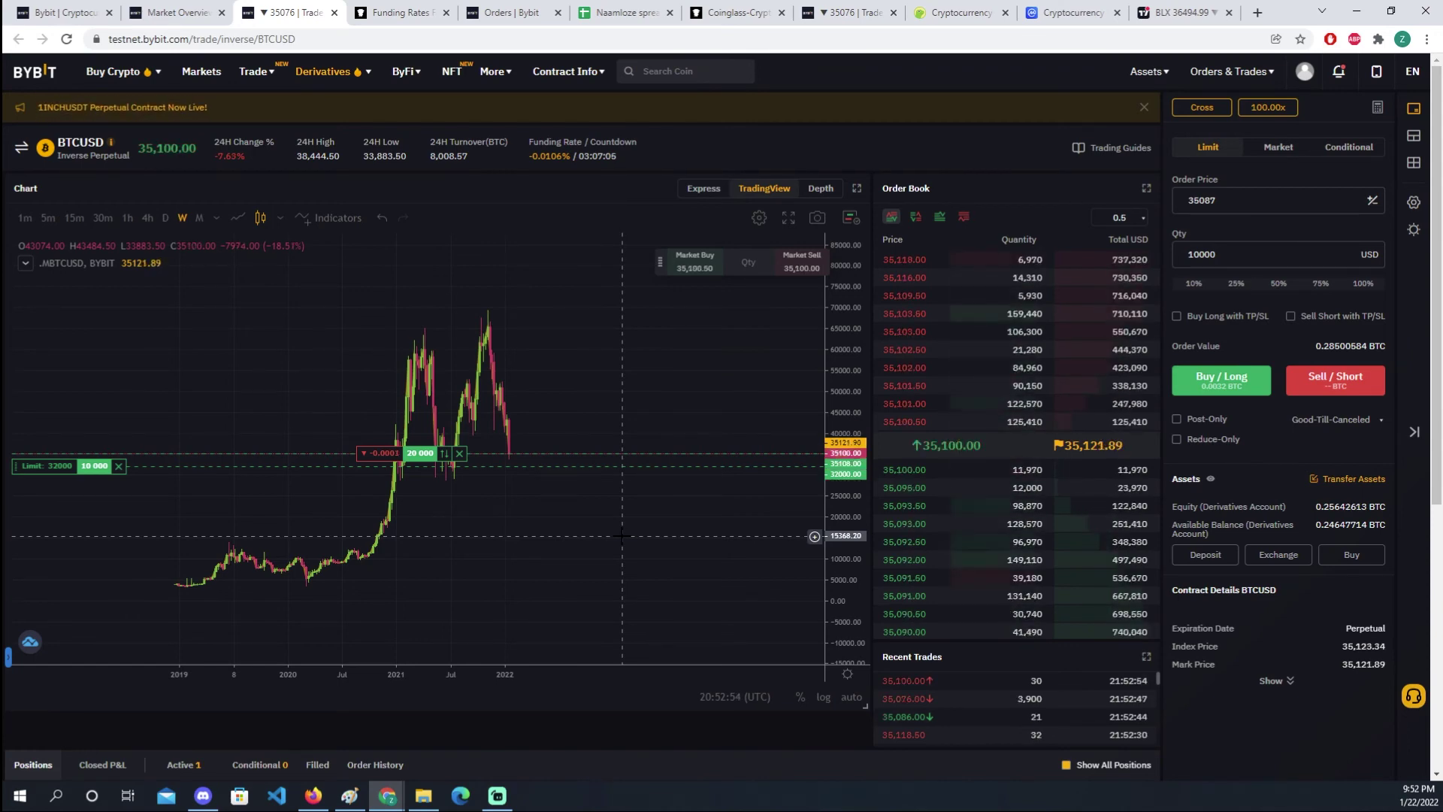
pyautogui.moveTo(621, 536); pyautogui.dragTo(478, 526)
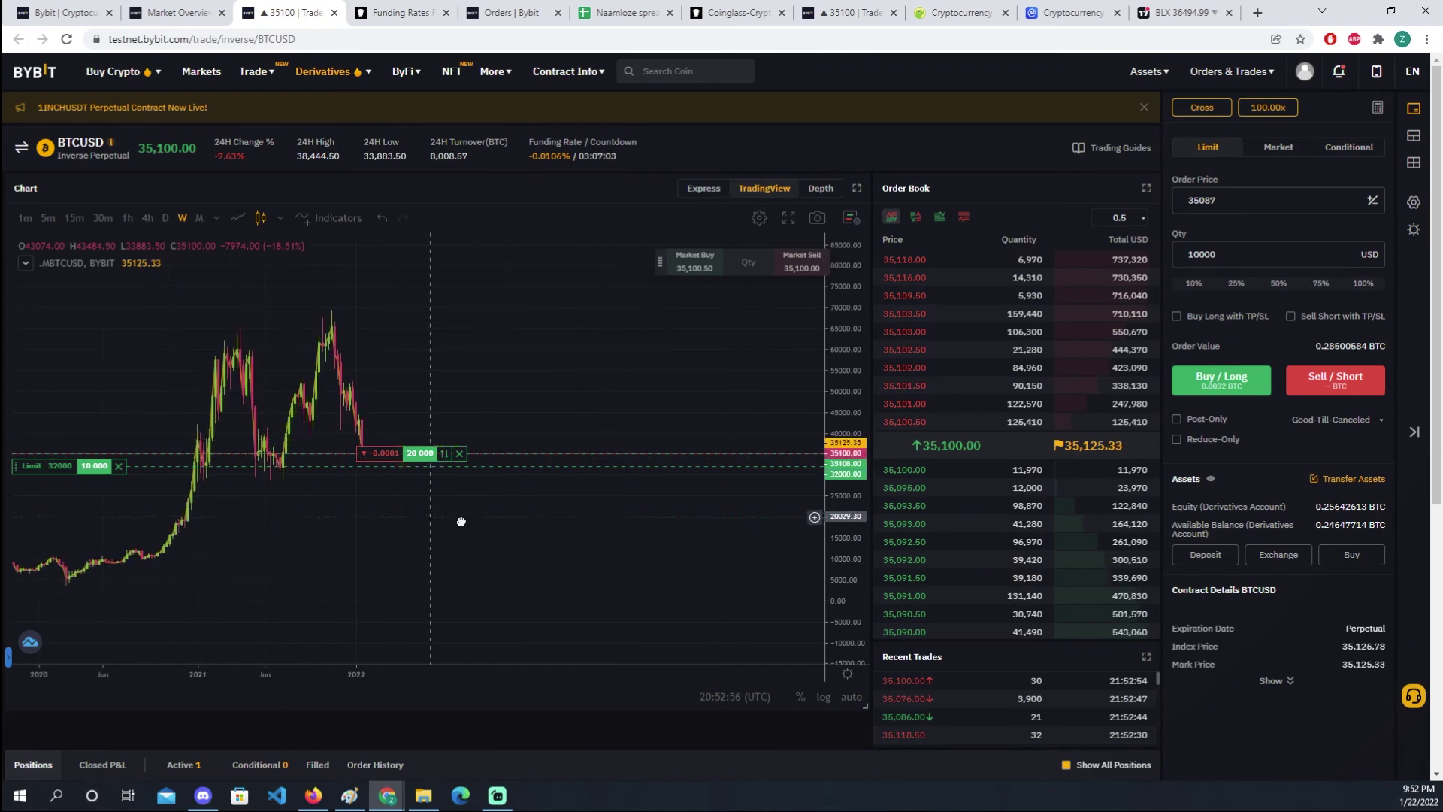
pyautogui.scroll(2, 460, 515)
# Step: Switch to the Funding Rates page, then minimize Chrome to reveal the desktop
pyautogui.click(401, 12)
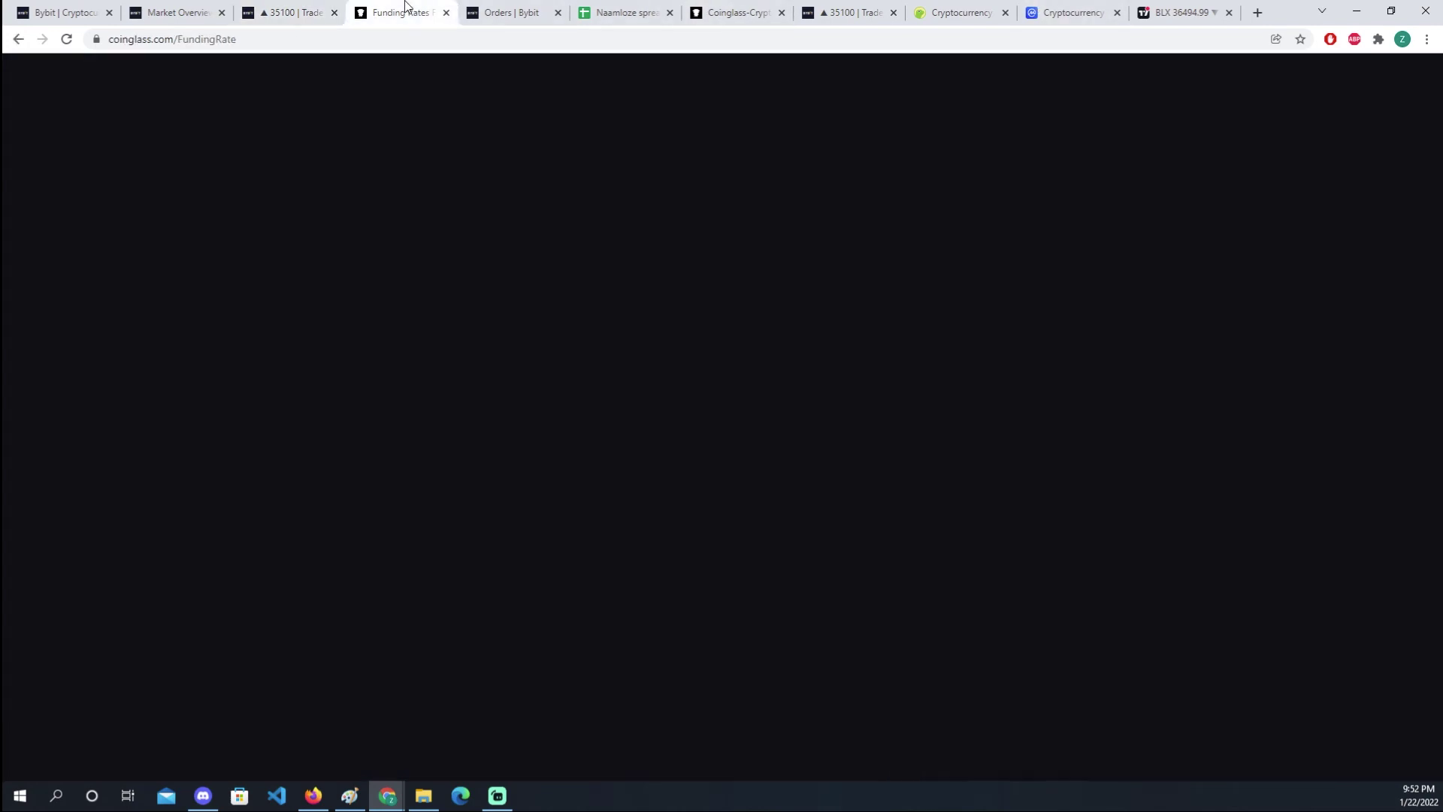
pyautogui.click(1356, 10)
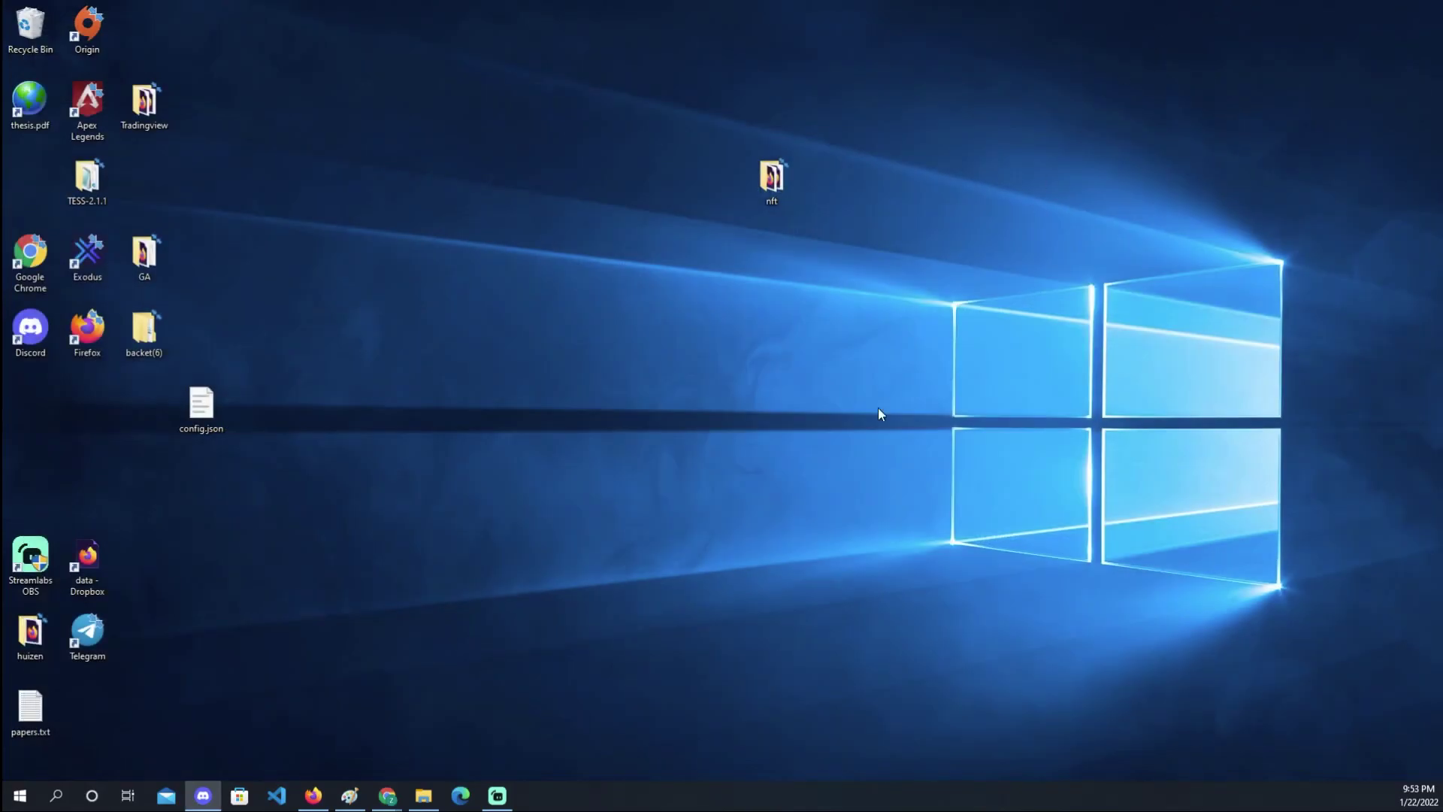
pyautogui.moveTo(394, 792)
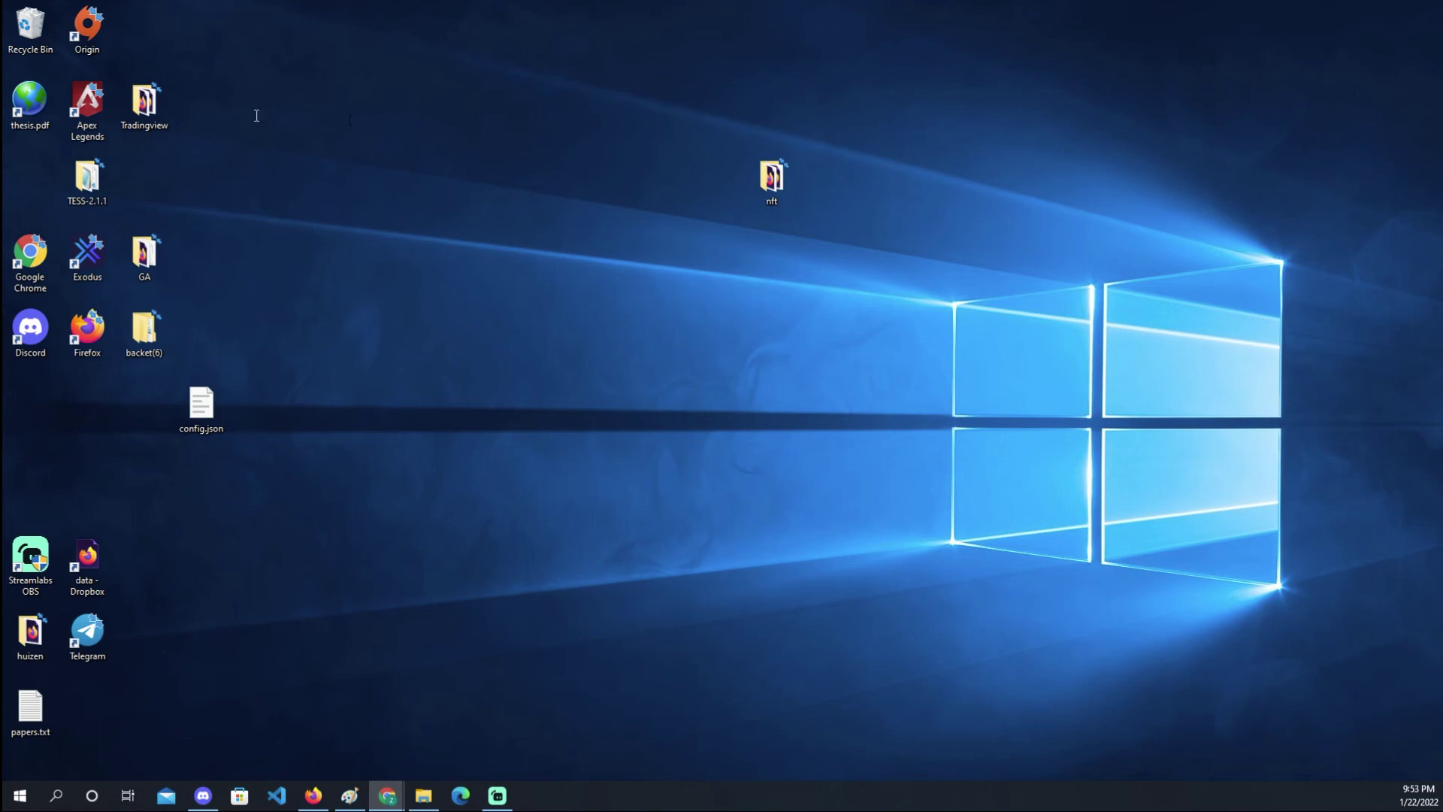
# Step: Load the TradingView HarmonicFast BTCUSD chart and start a new blank layout from the main menu
pyautogui.write('tradingview.com/chart/Rneb97vn/')
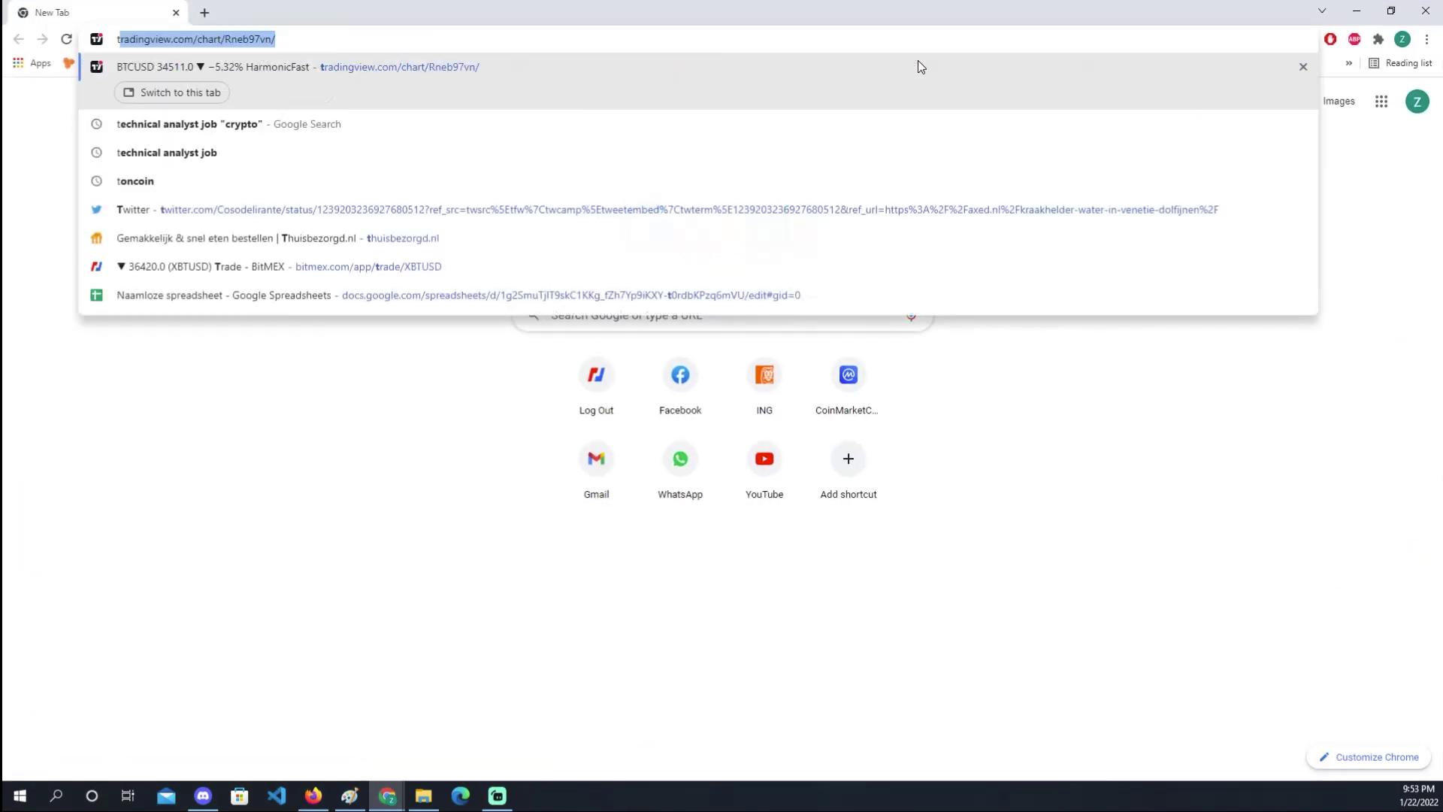
pyautogui.press('Return')
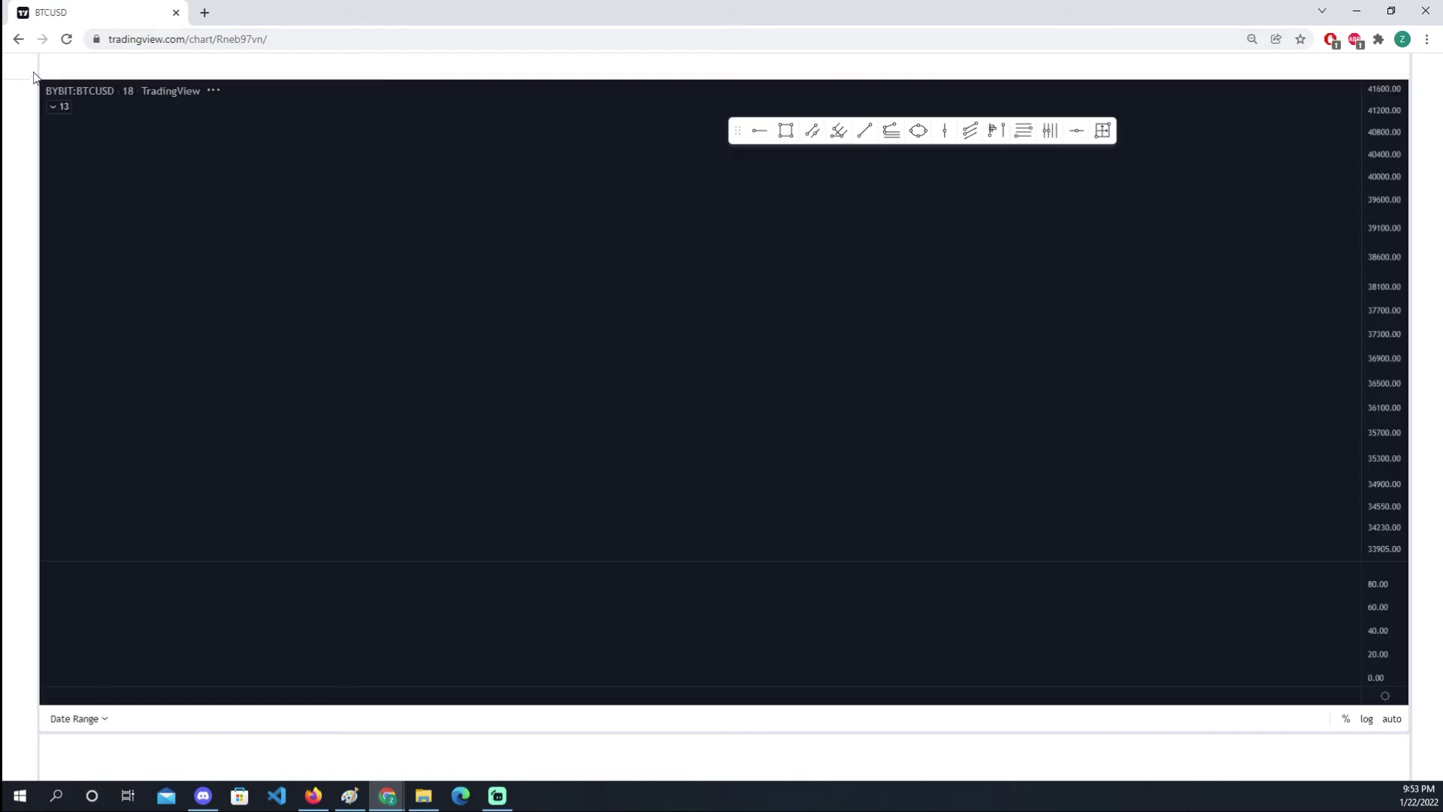
pyautogui.click(20, 72)
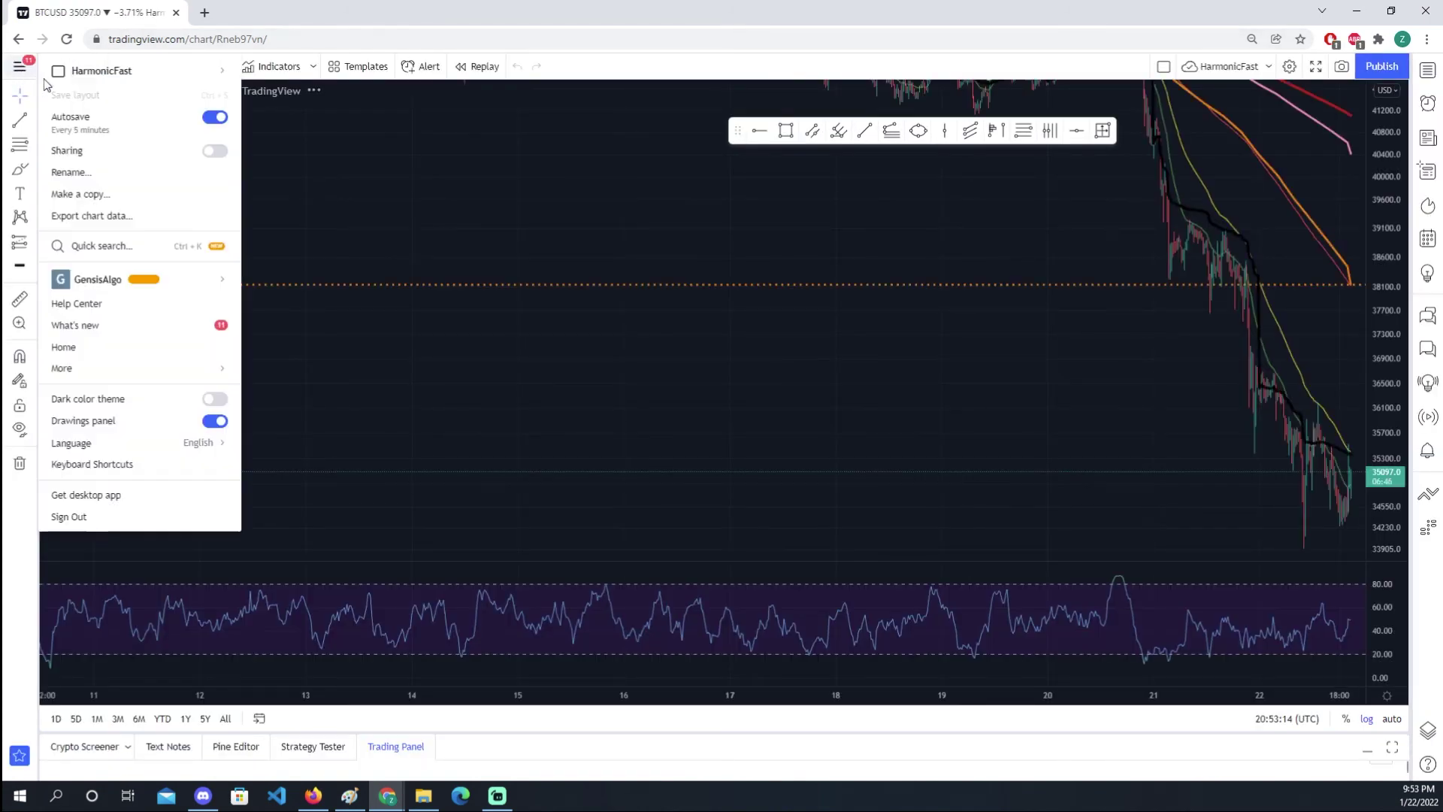
pyautogui.moveTo(150, 71)
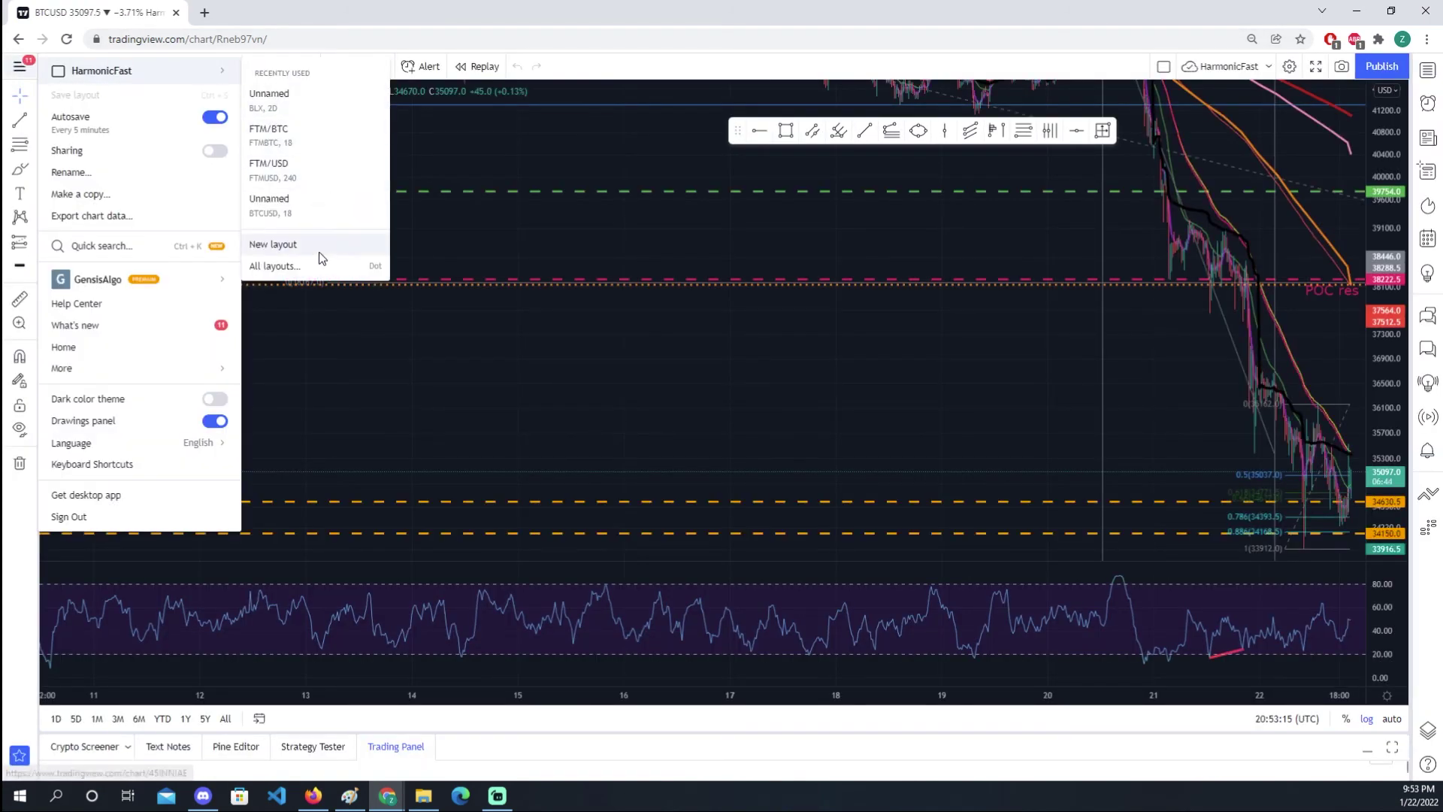
pyautogui.click(318, 251)
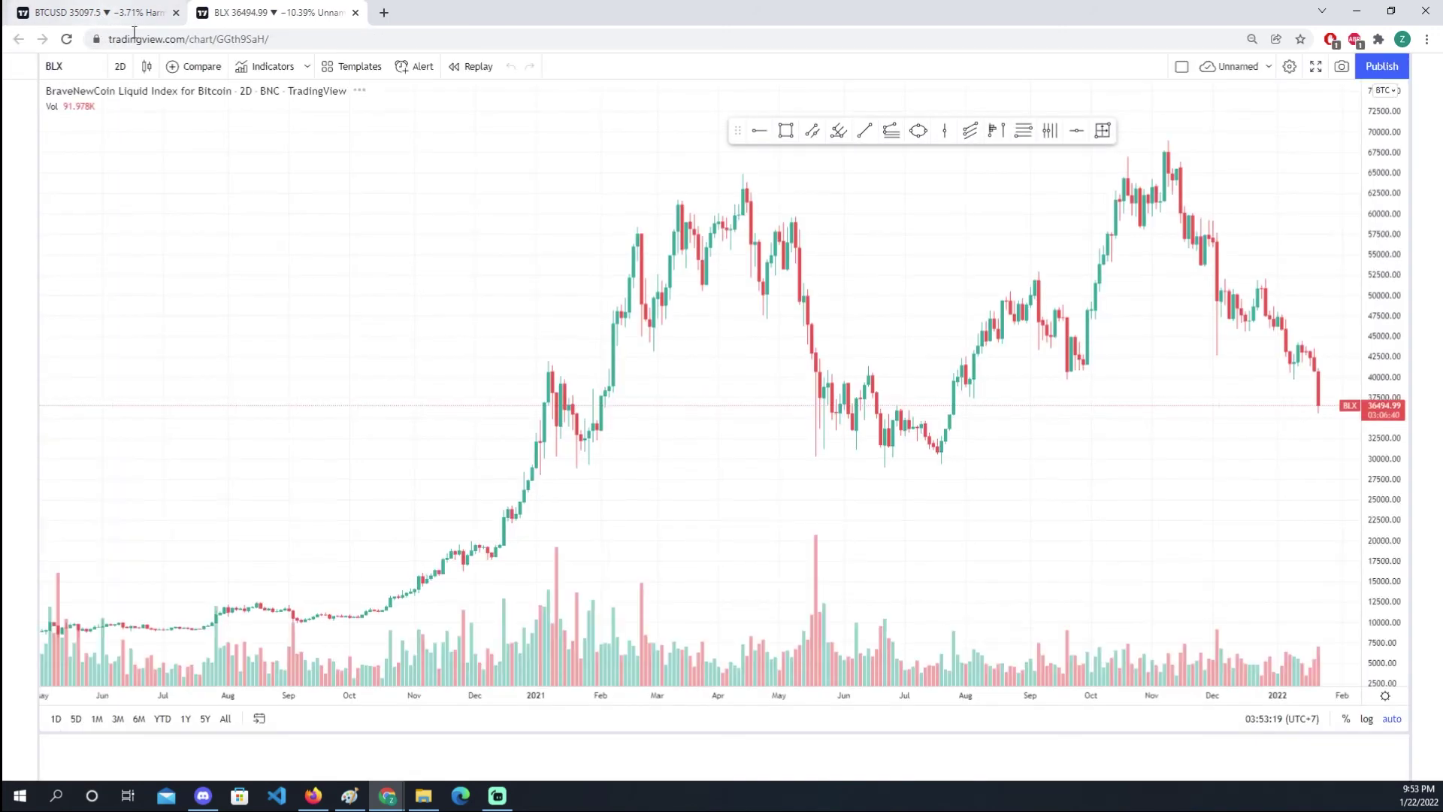
# Step: Zoom the BLX 2-day chart out to its full history, leaving space on the right
pyautogui.scroll(-3, 639, 521)
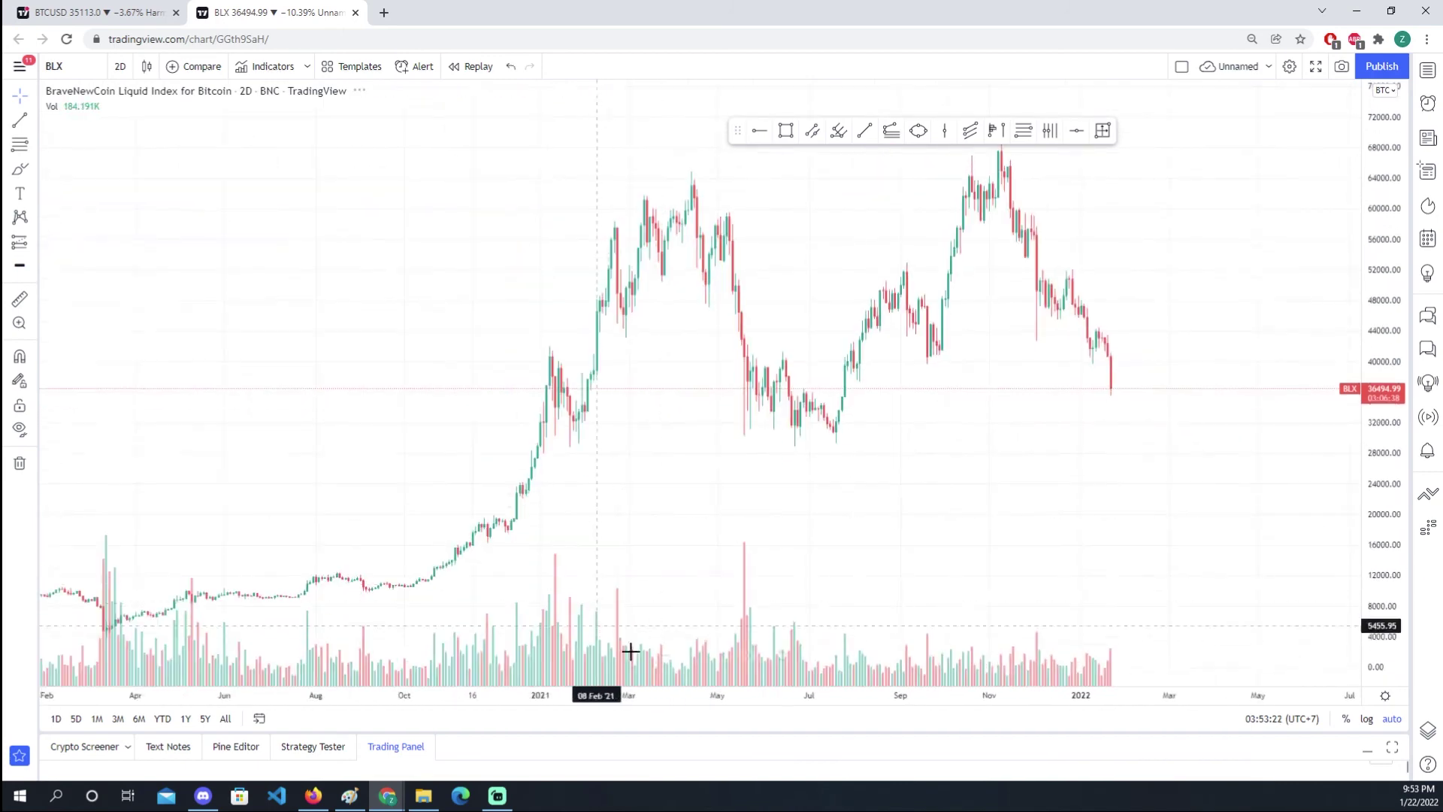
pyautogui.scroll(-2, 1080, 460)
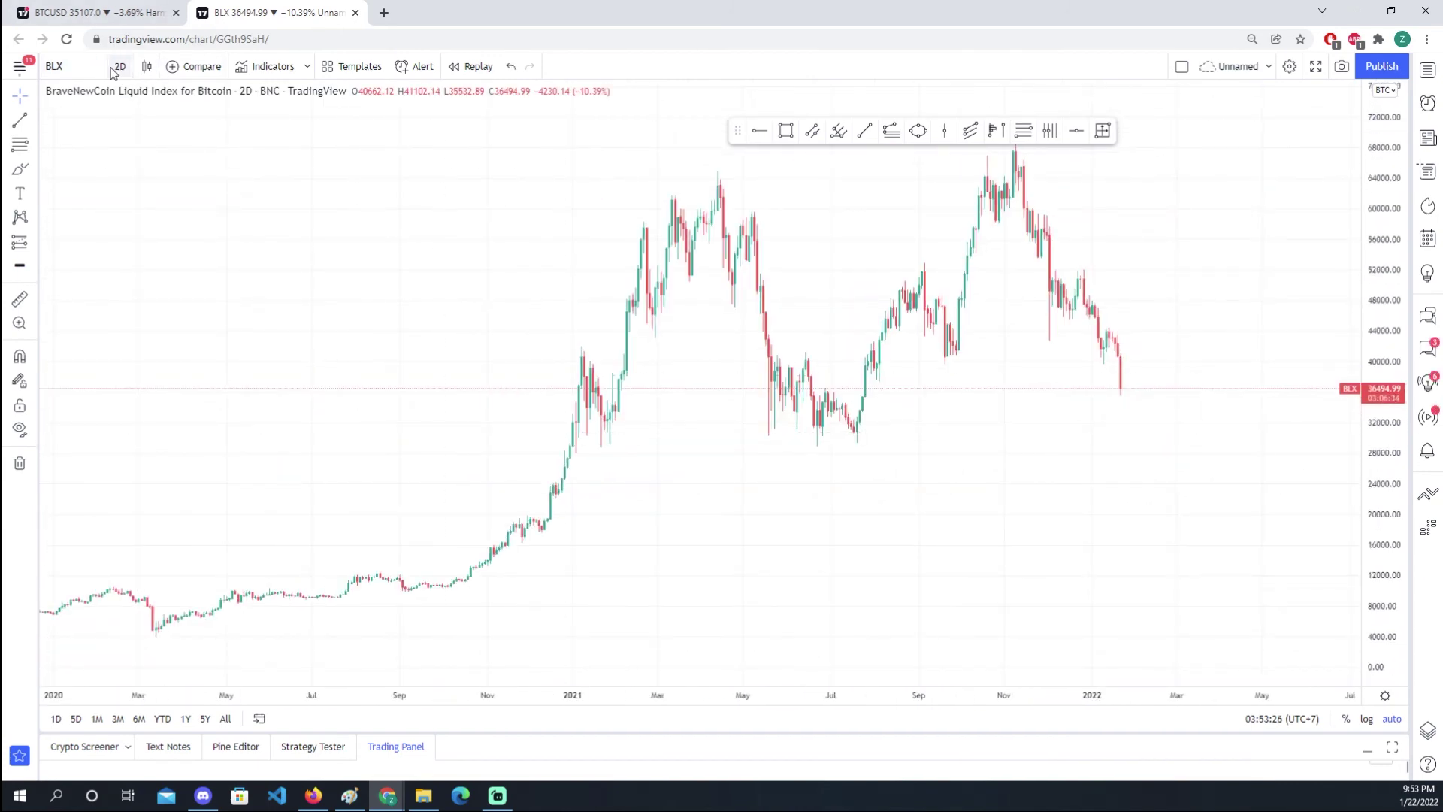
pyautogui.scroll(-10, 354, 506)
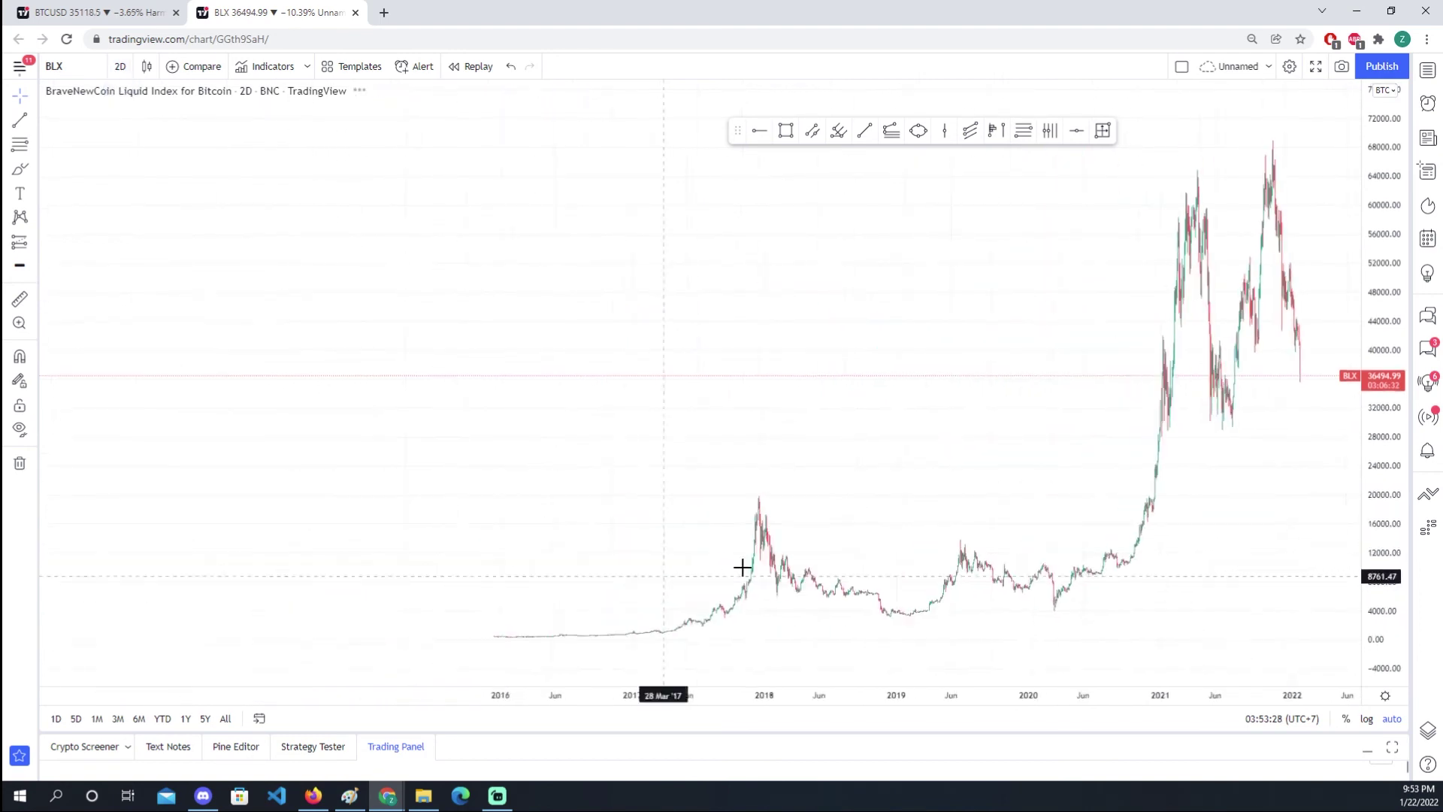
pyautogui.moveTo(719, 417); pyautogui.dragTo(518, 589)
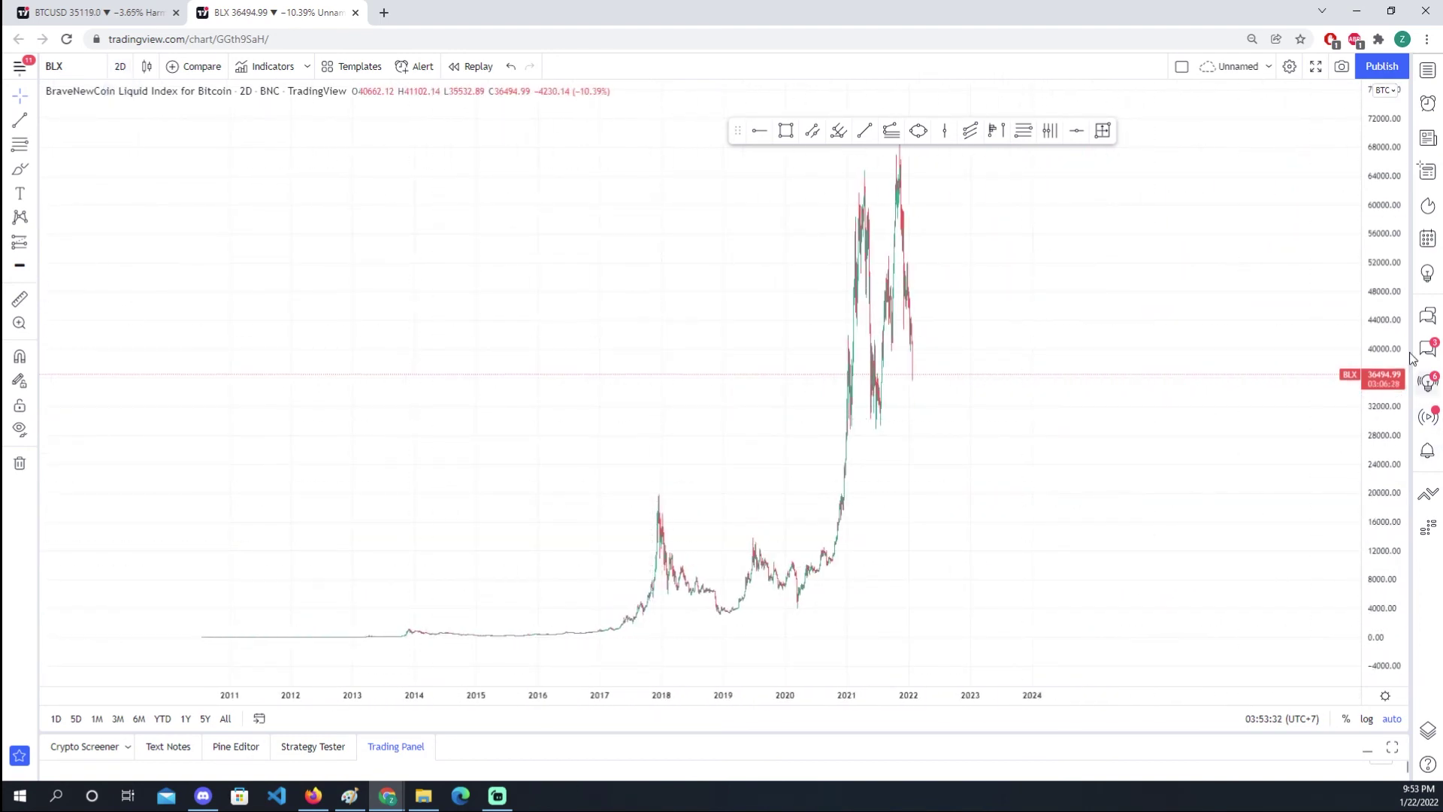
# Step: Set the BLX price axis to Logarithmic and pan so 2011 sits near the left
pyautogui.rightClick(1398, 291)
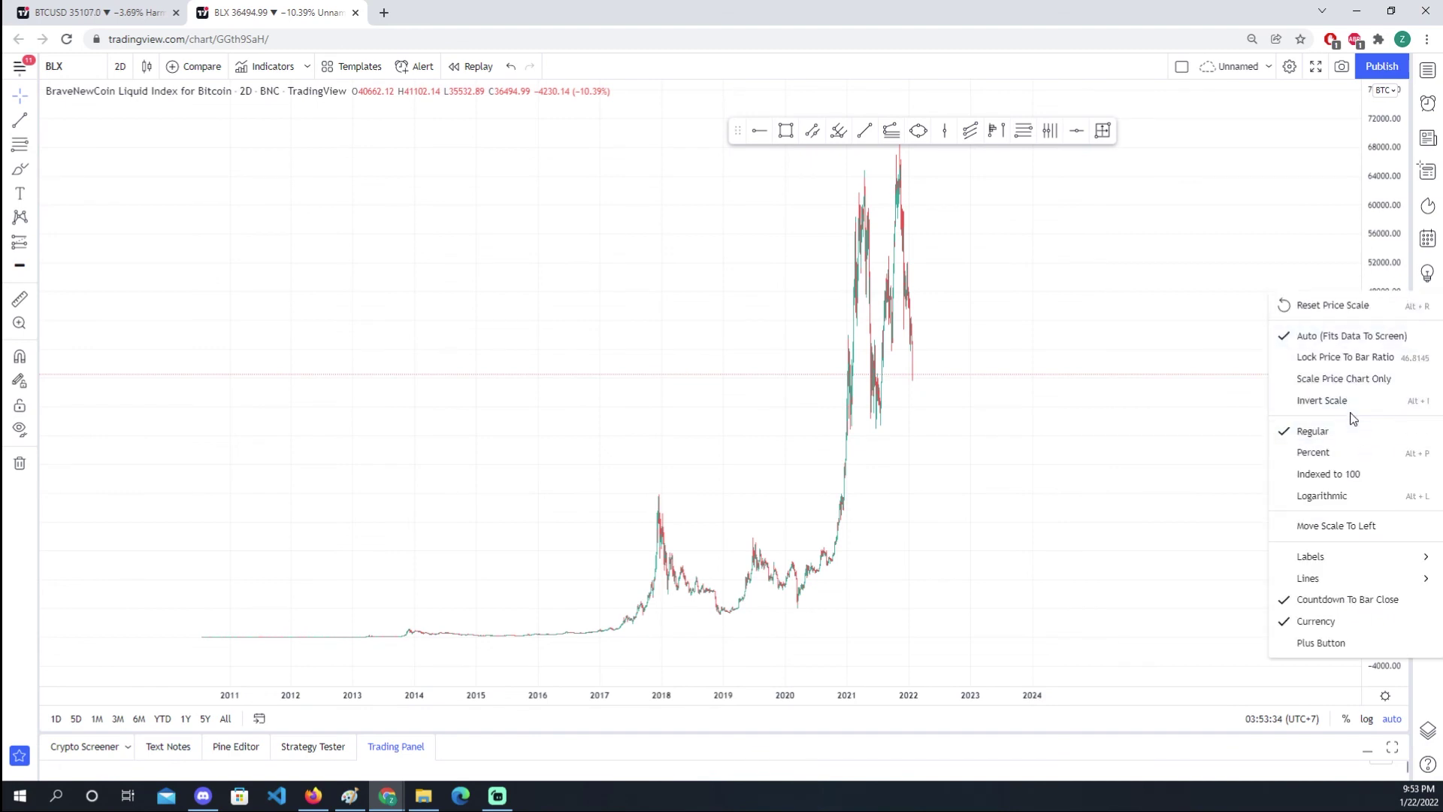
pyautogui.click(1322, 496)
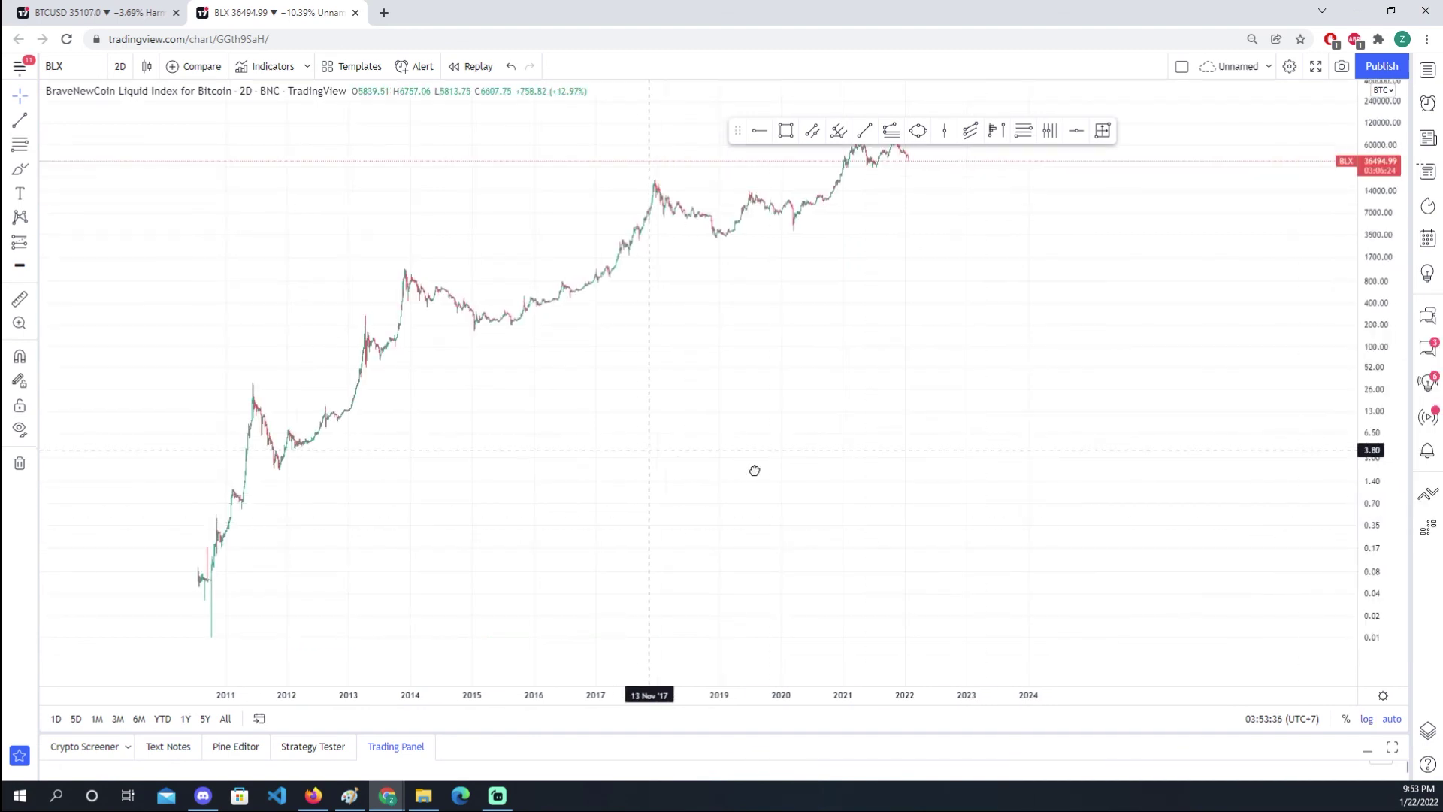
pyautogui.moveTo(629, 470); pyautogui.dragTo(988, 477)
pyautogui.scroll(3, 1064, 435)
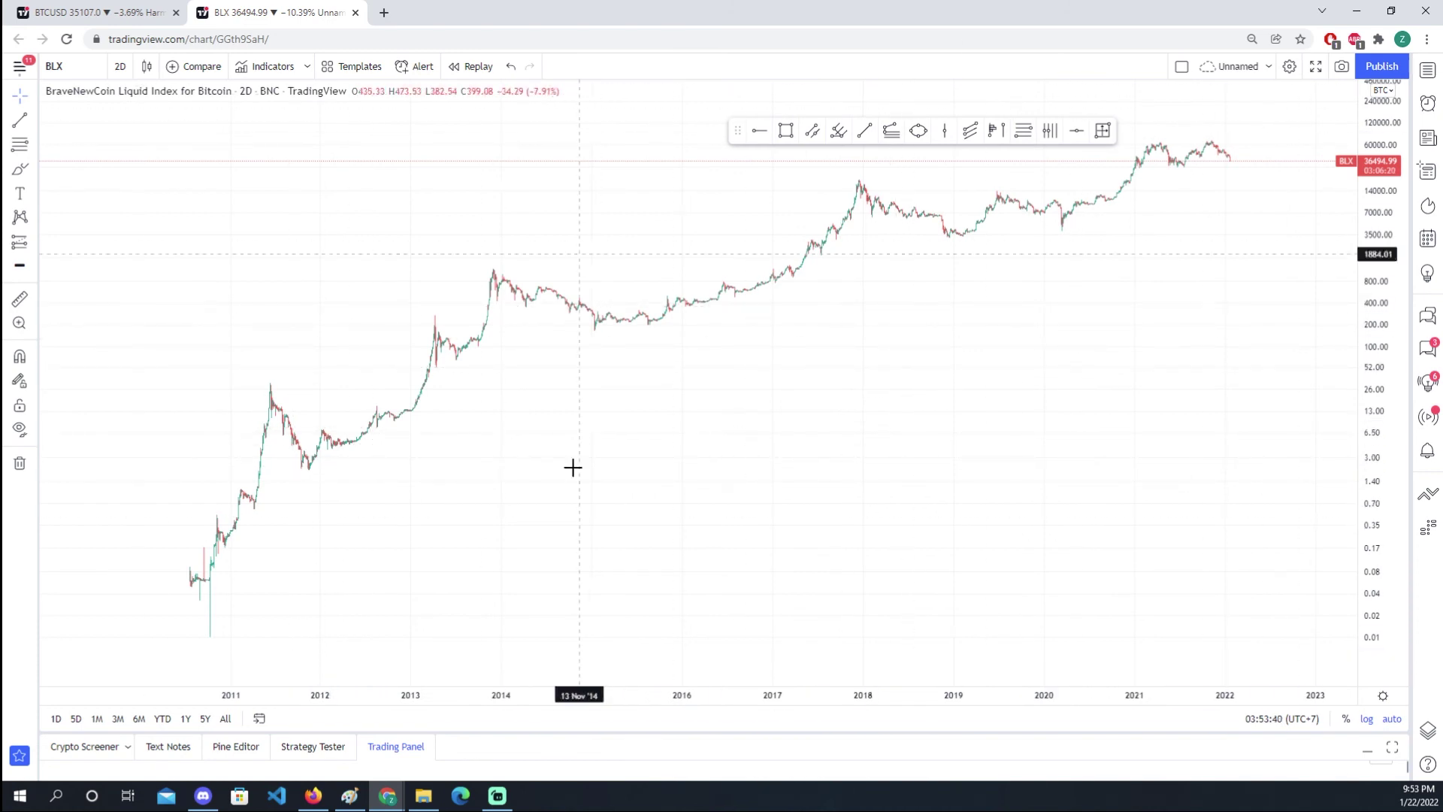
pyautogui.moveTo(1081, 356); pyautogui.dragTo(949, 381)
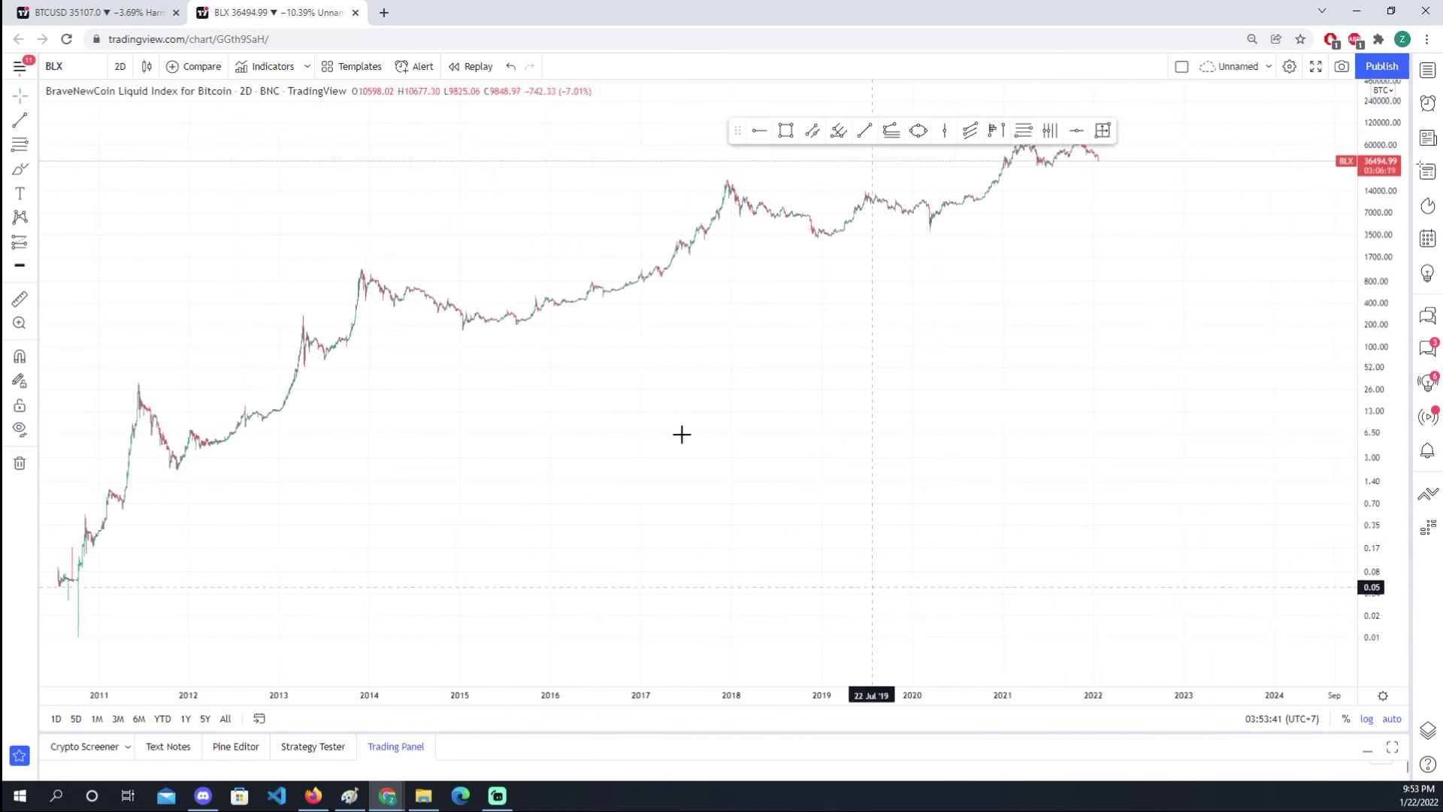
pyautogui.click(121, 67)
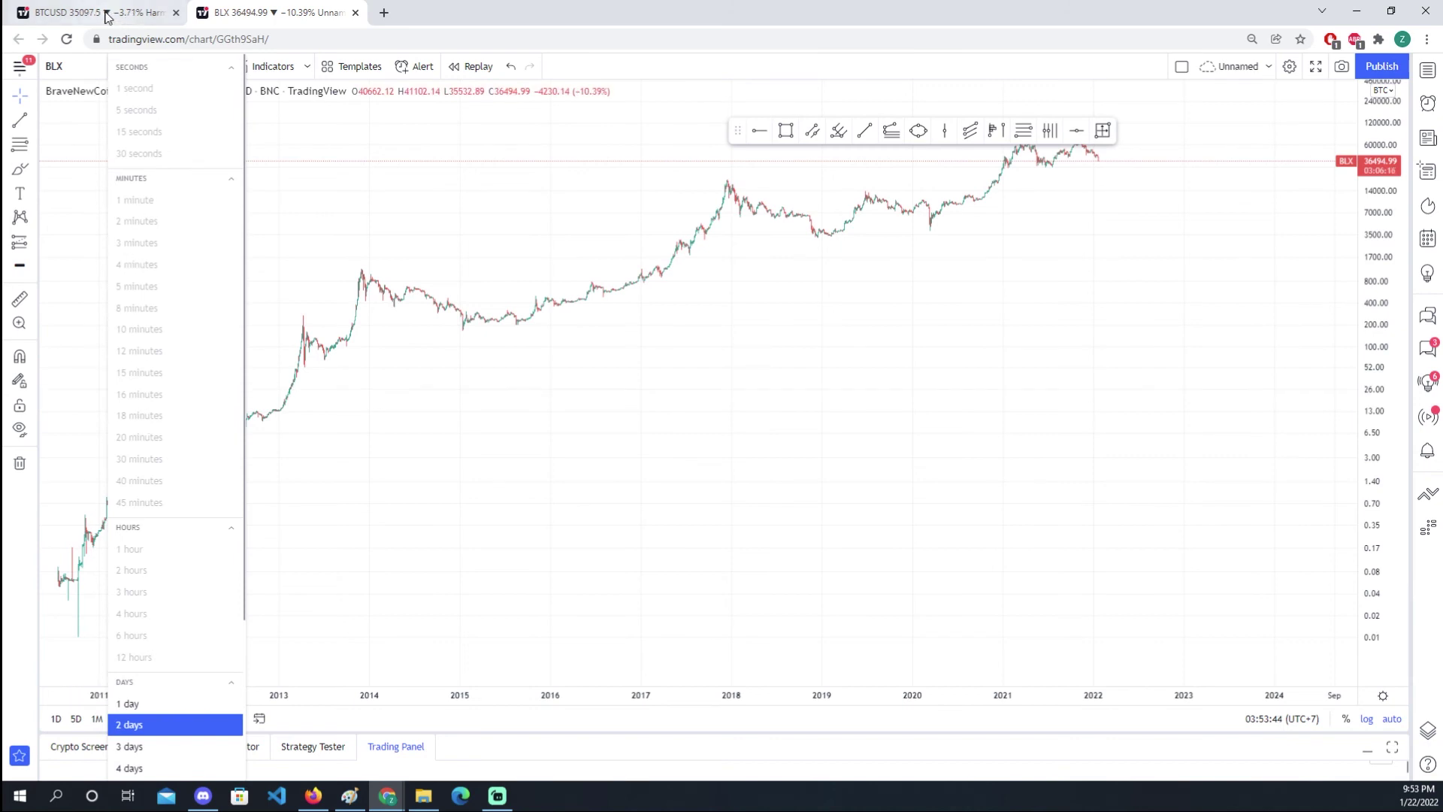
# Step: Replace BLX with the BITSTAMP BTCUSD symbol and choose the 1 hour interval
pyautogui.click(64, 66)
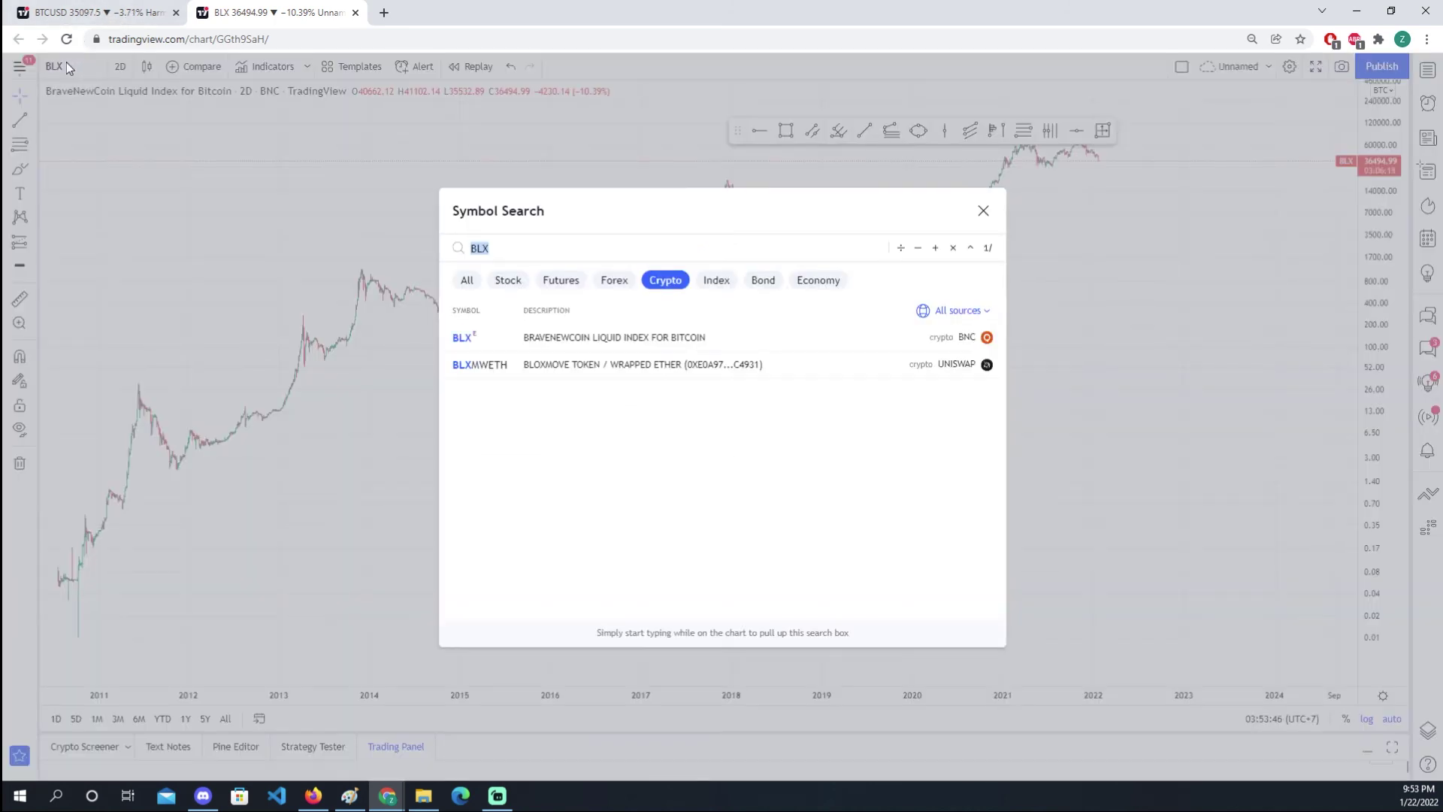
pyautogui.write('BTCUSD')
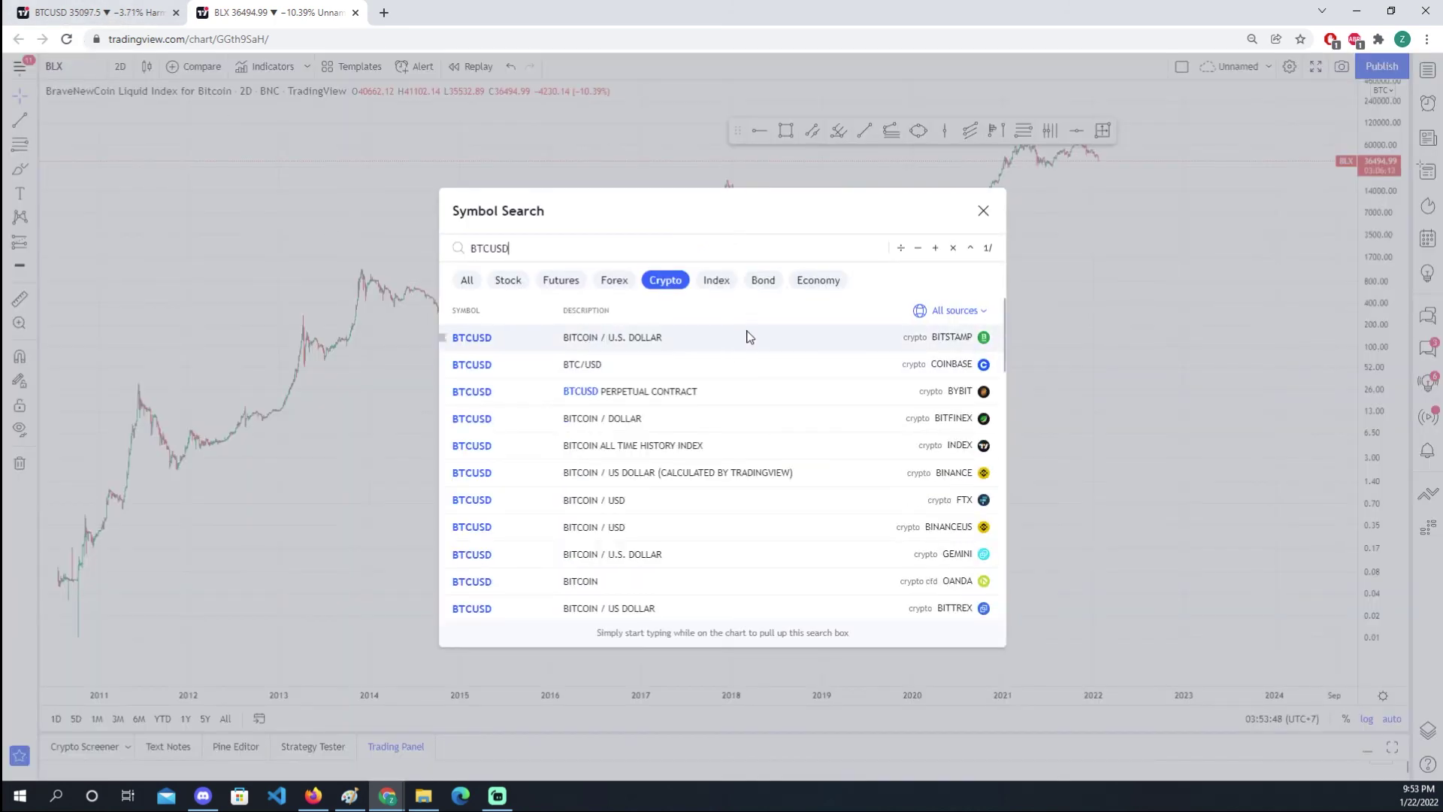
pyautogui.click(750, 336)
pyautogui.click(120, 67)
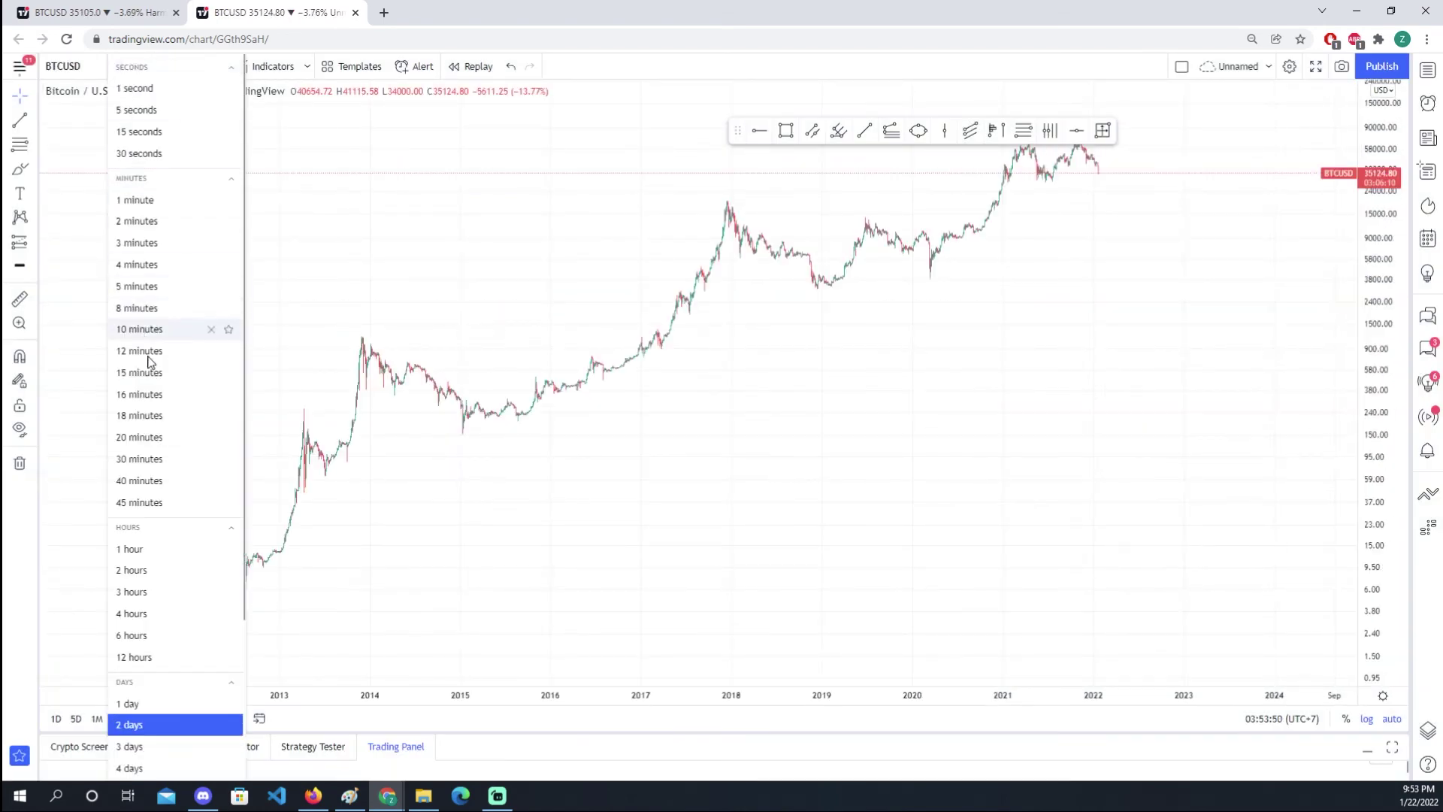
pyautogui.click(141, 554)
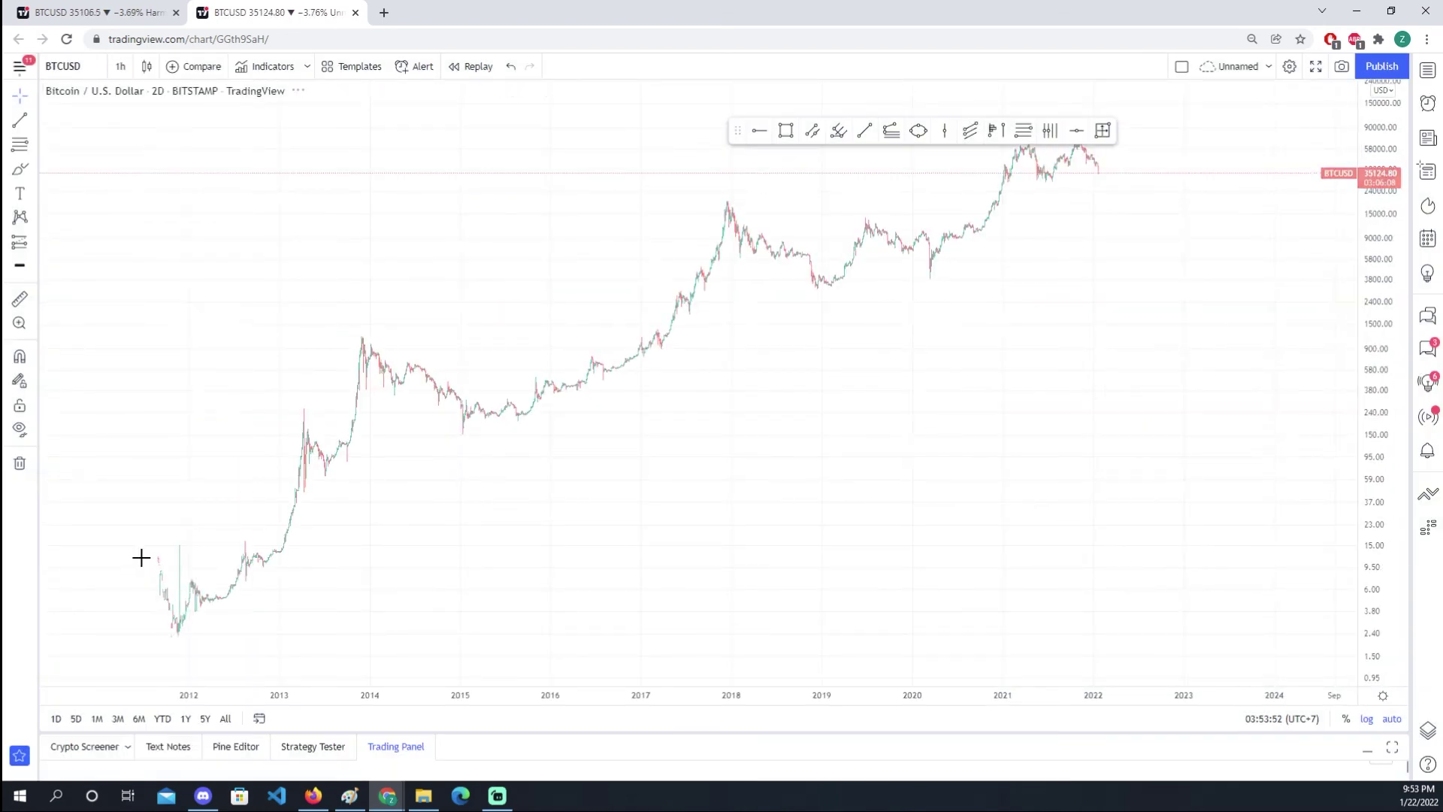
# Step: Frame the hourly BTCUSD chart on September 2021 through the late-January 2022 drop
pyautogui.scroll(-3, 940, 452)
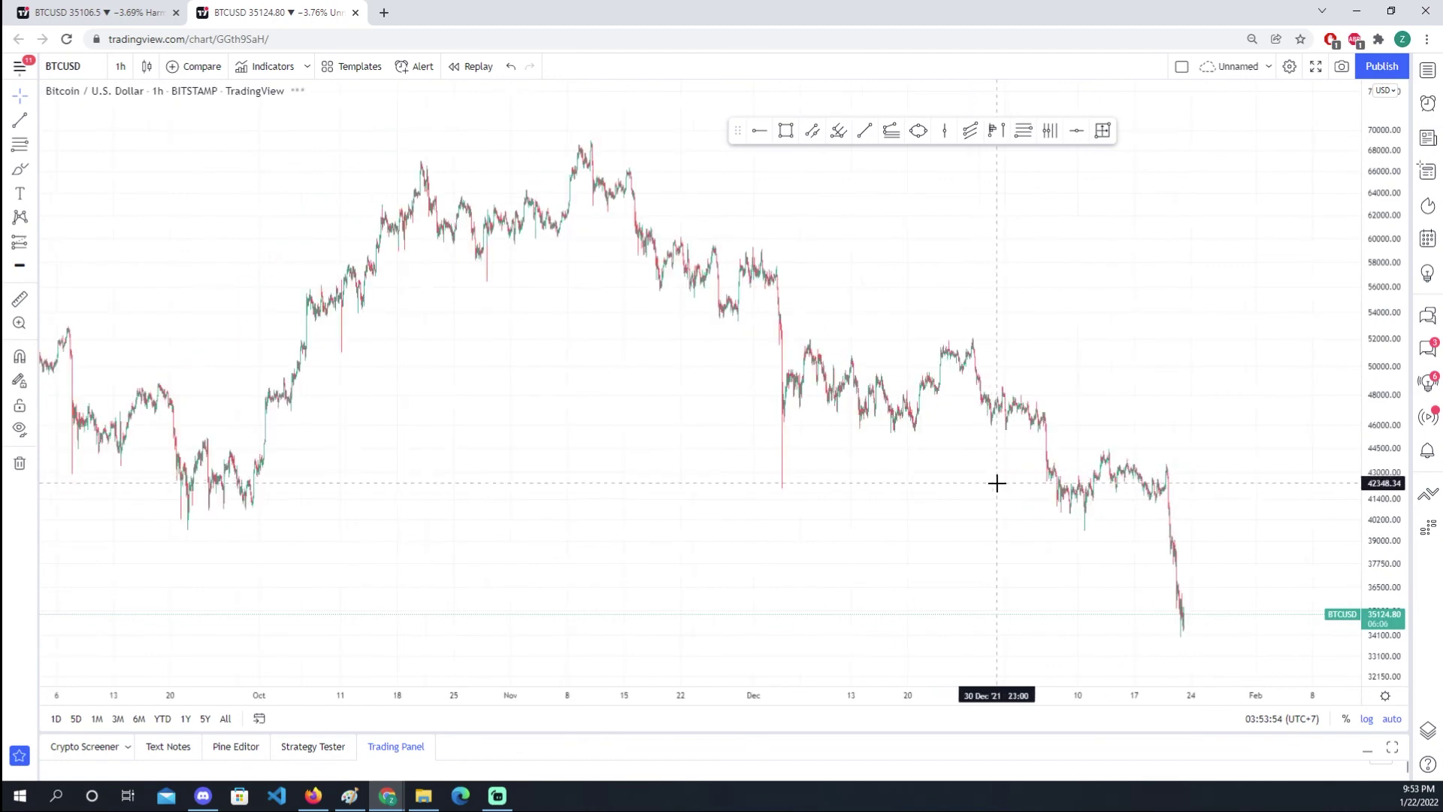
pyautogui.hscroll(-5, 802, 541)
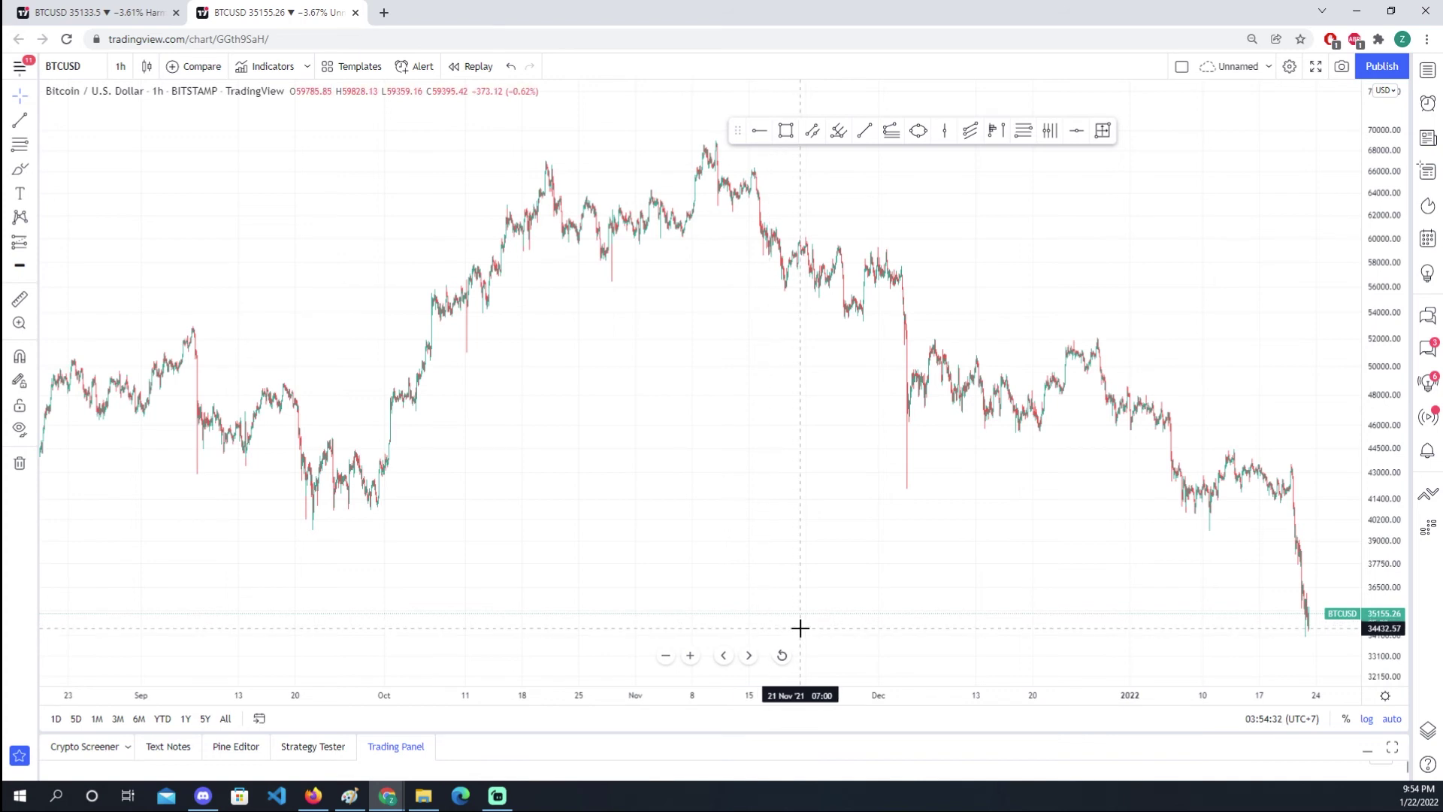
pyautogui.scroll(1, 799, 628)
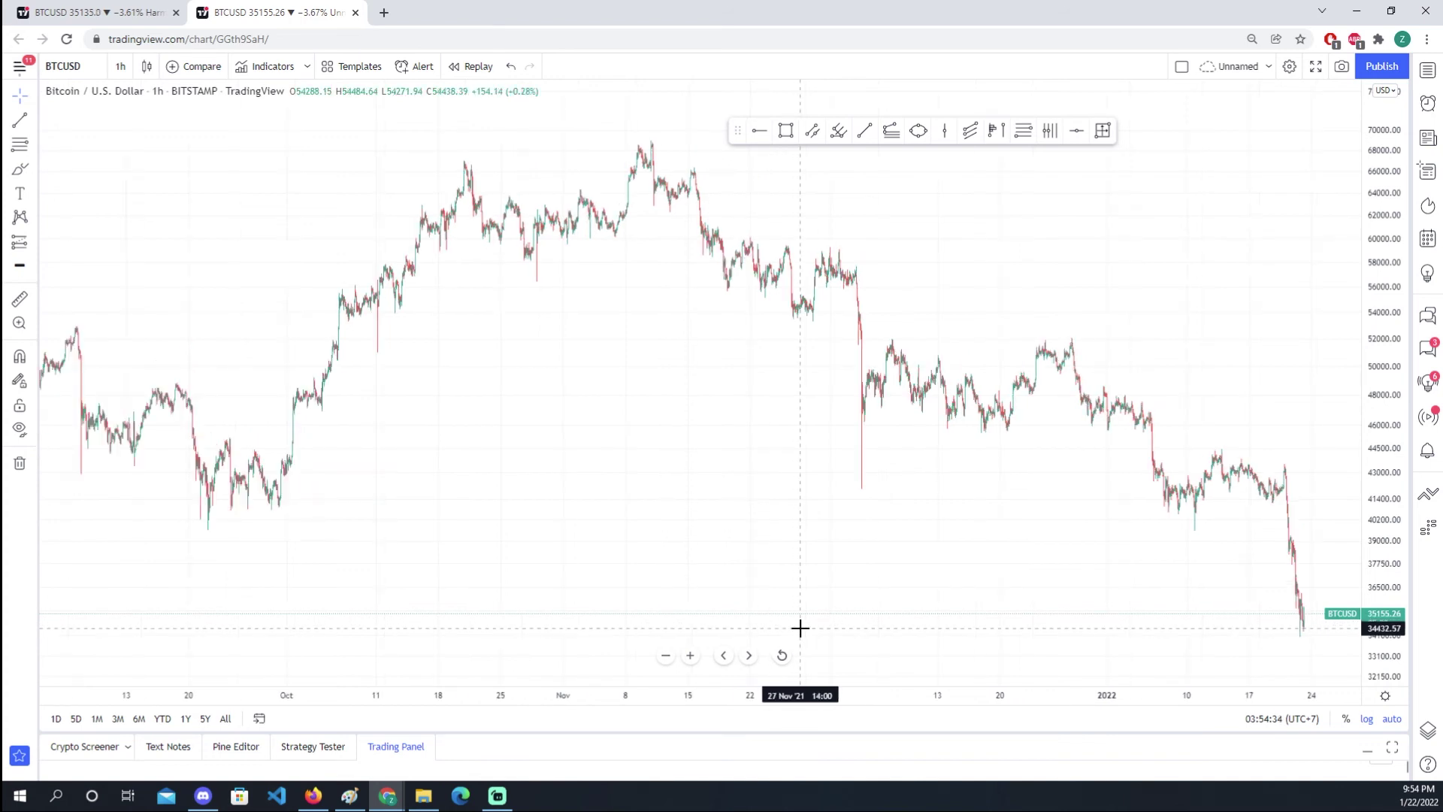
pyautogui.scroll(-1, 800, 627)
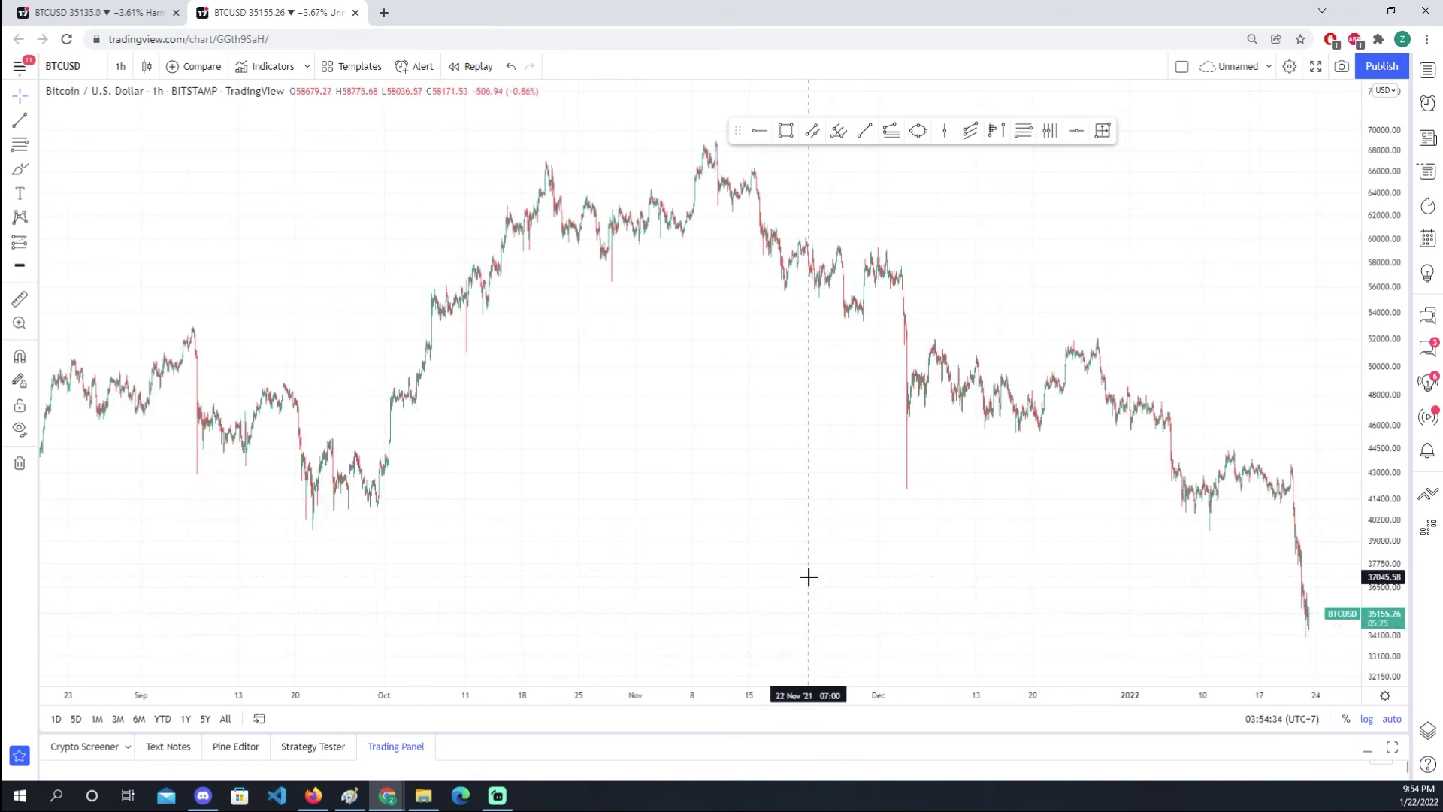
# Step: Switch BTCUSD to 12-hour candles and frame mid-2020 through the January 2022 drop
pyautogui.click(121, 69)
pyautogui.click(188, 658)
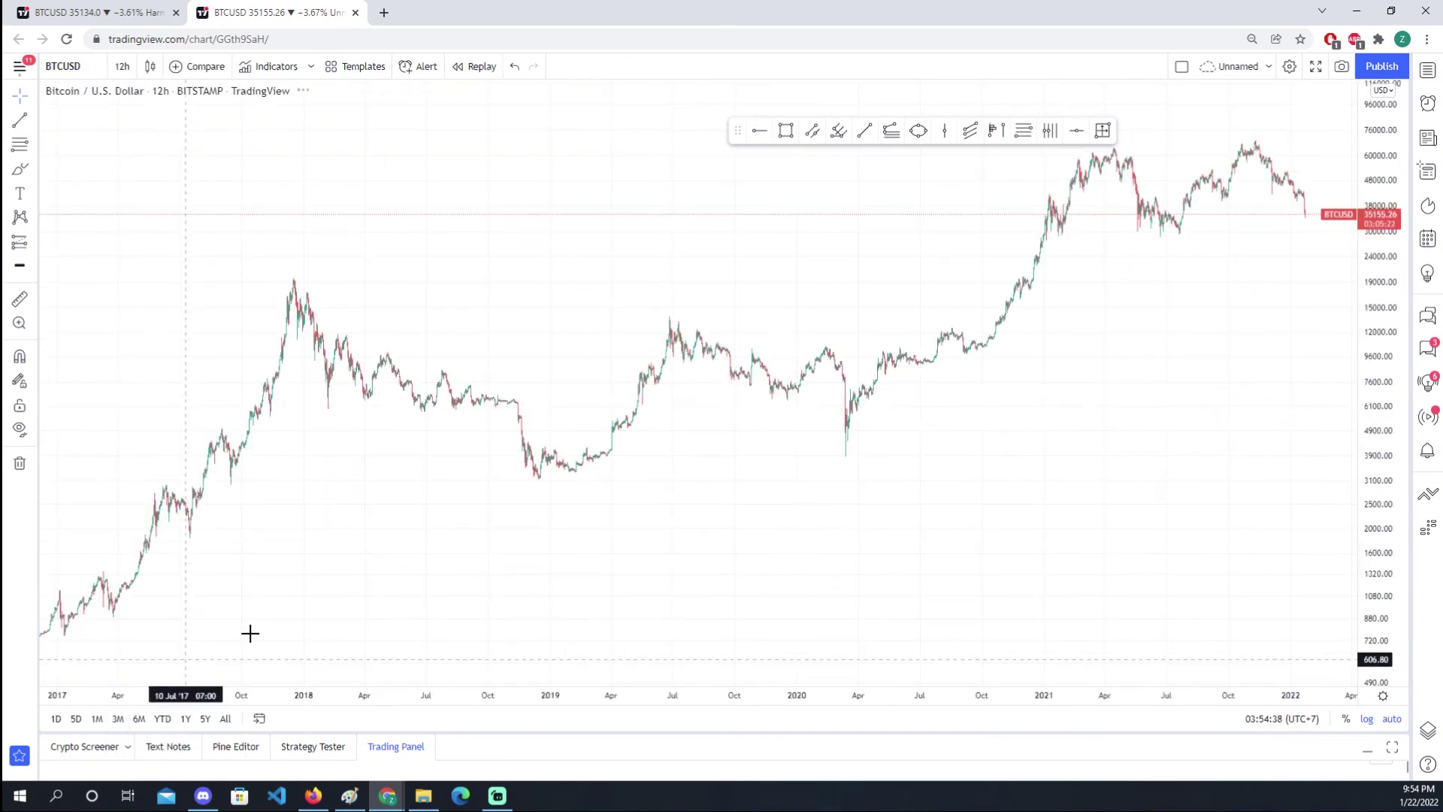
pyautogui.scroll(8, 1085, 377)
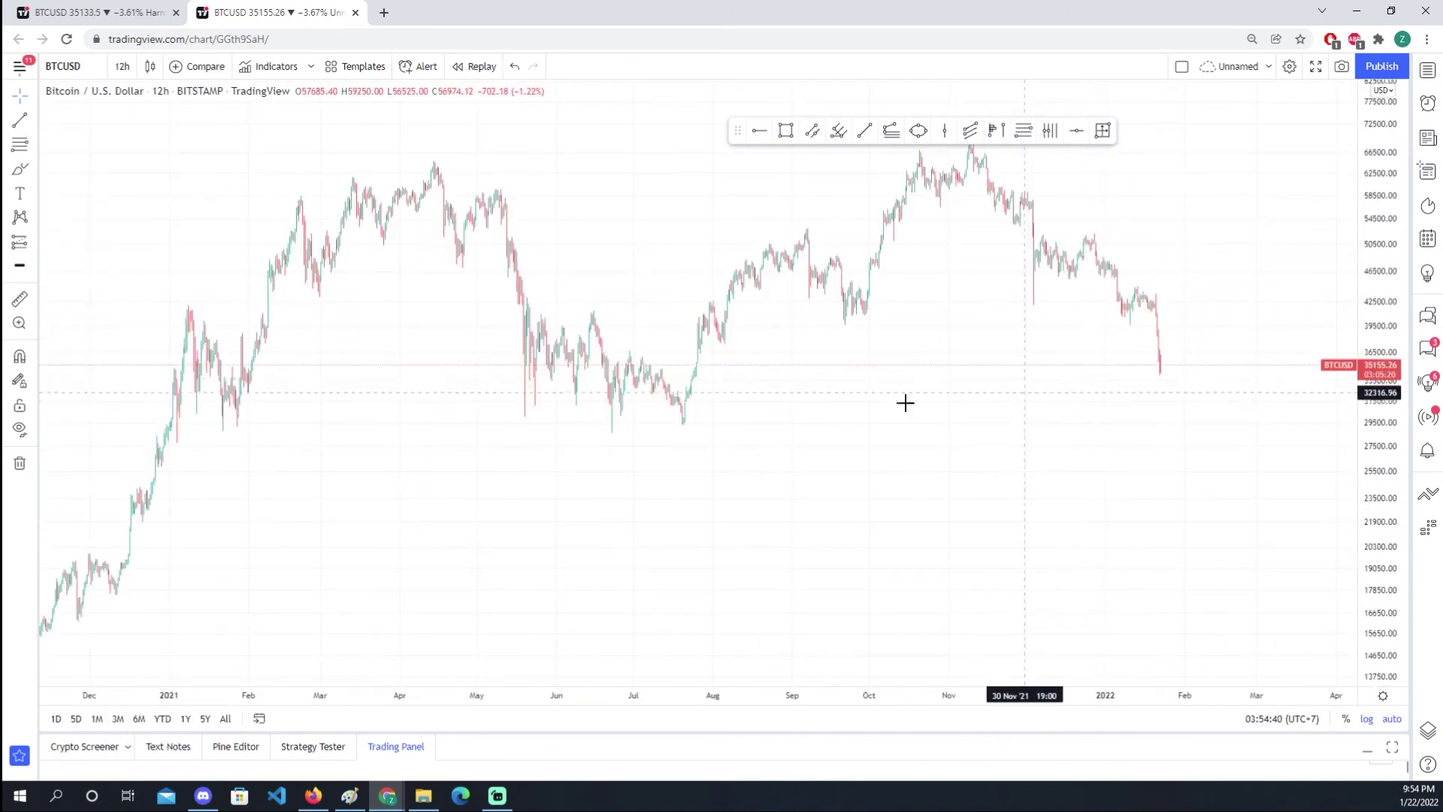
pyautogui.scroll(-2, 473, 293)
pyautogui.scroll(-3, 1328, 325)
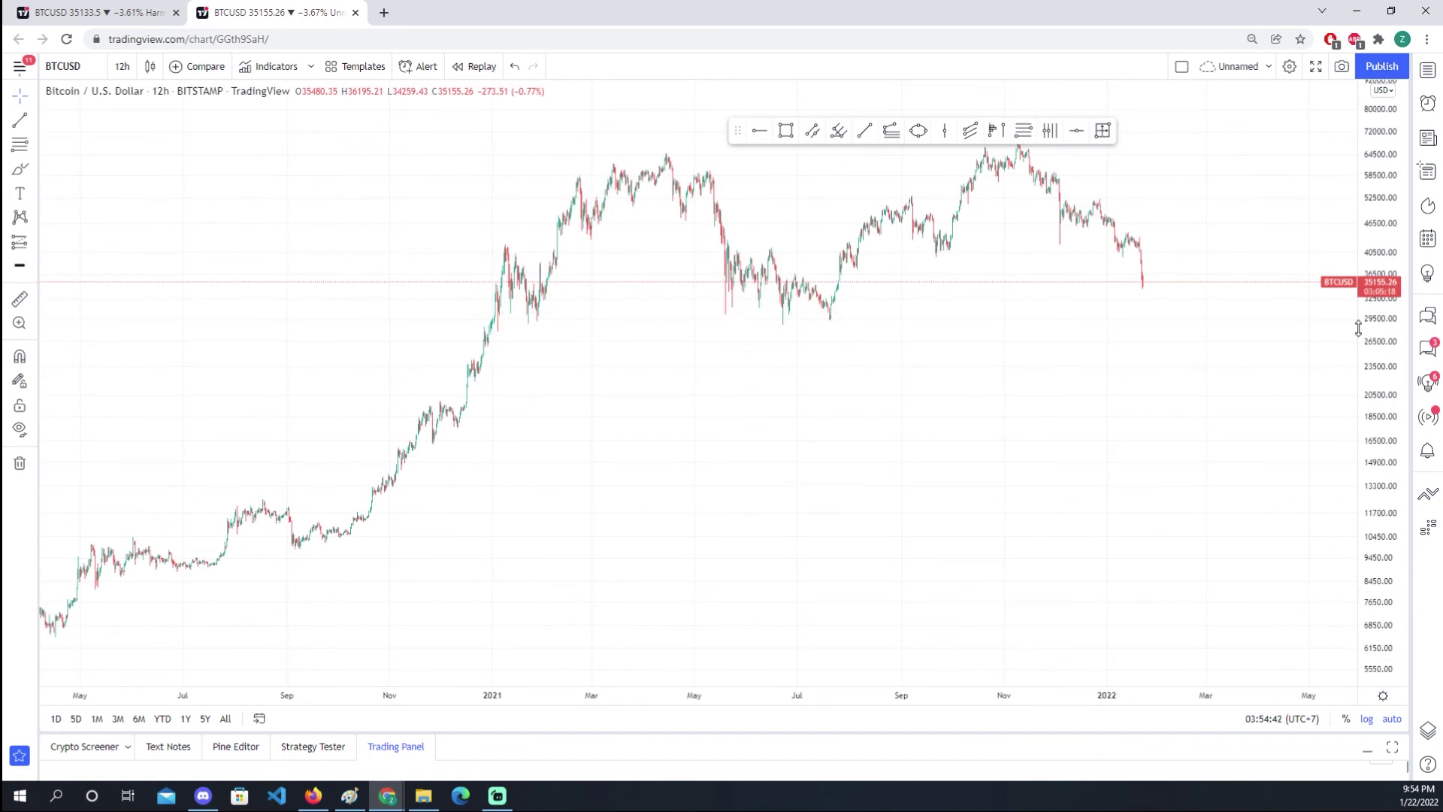
pyautogui.scroll(4, 1098, 579)
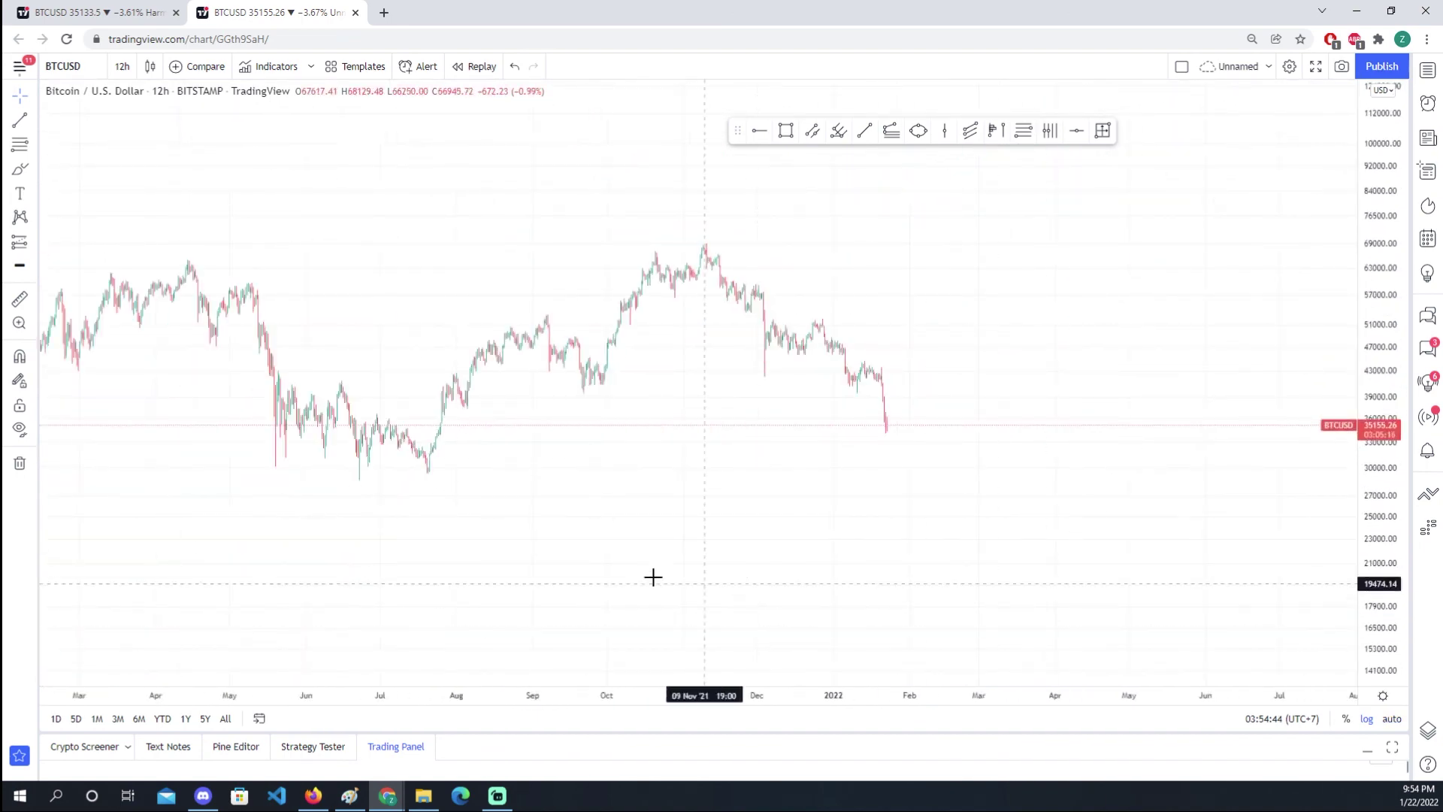
pyautogui.moveTo(653, 576); pyautogui.dragTo(786, 499)
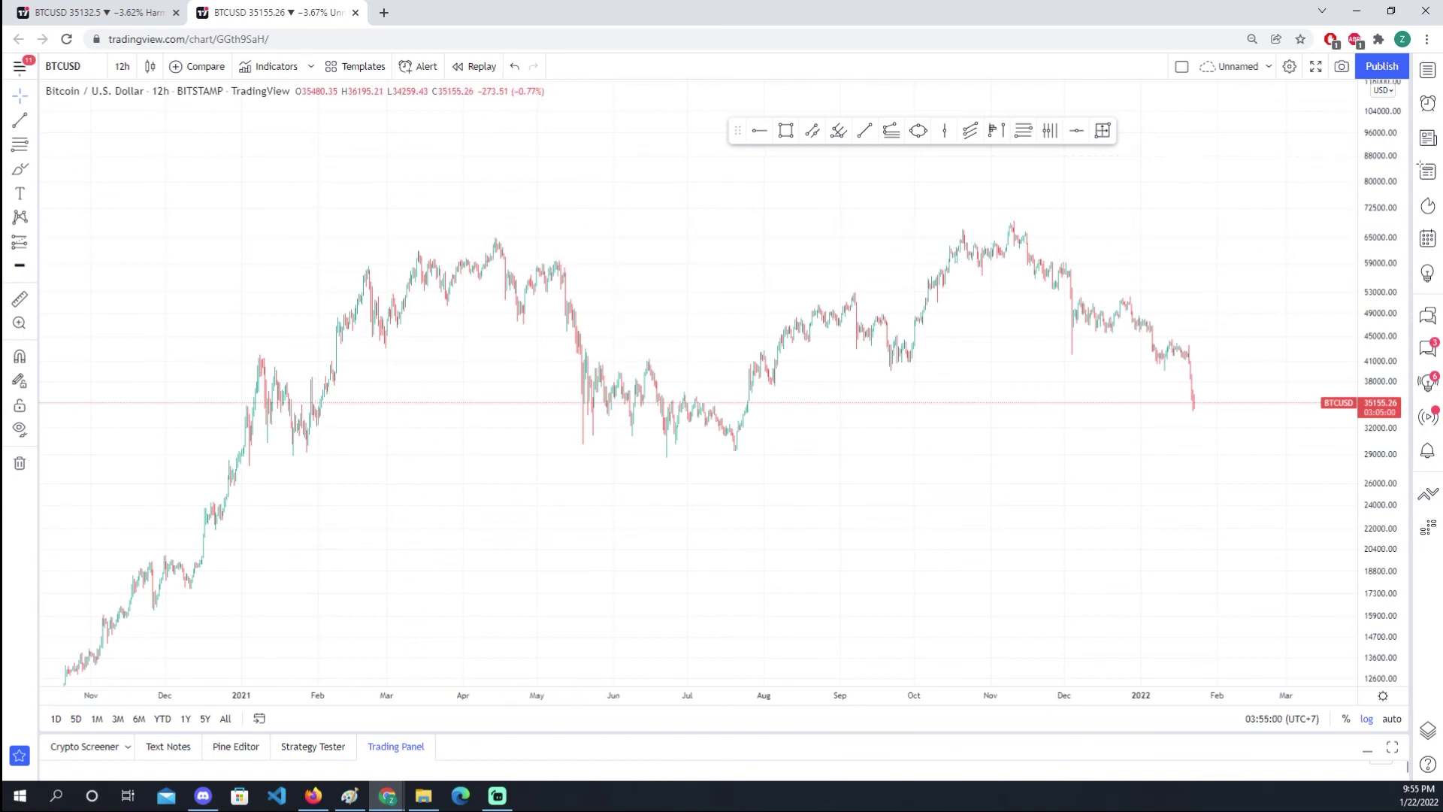
pyautogui.click(205, 798)
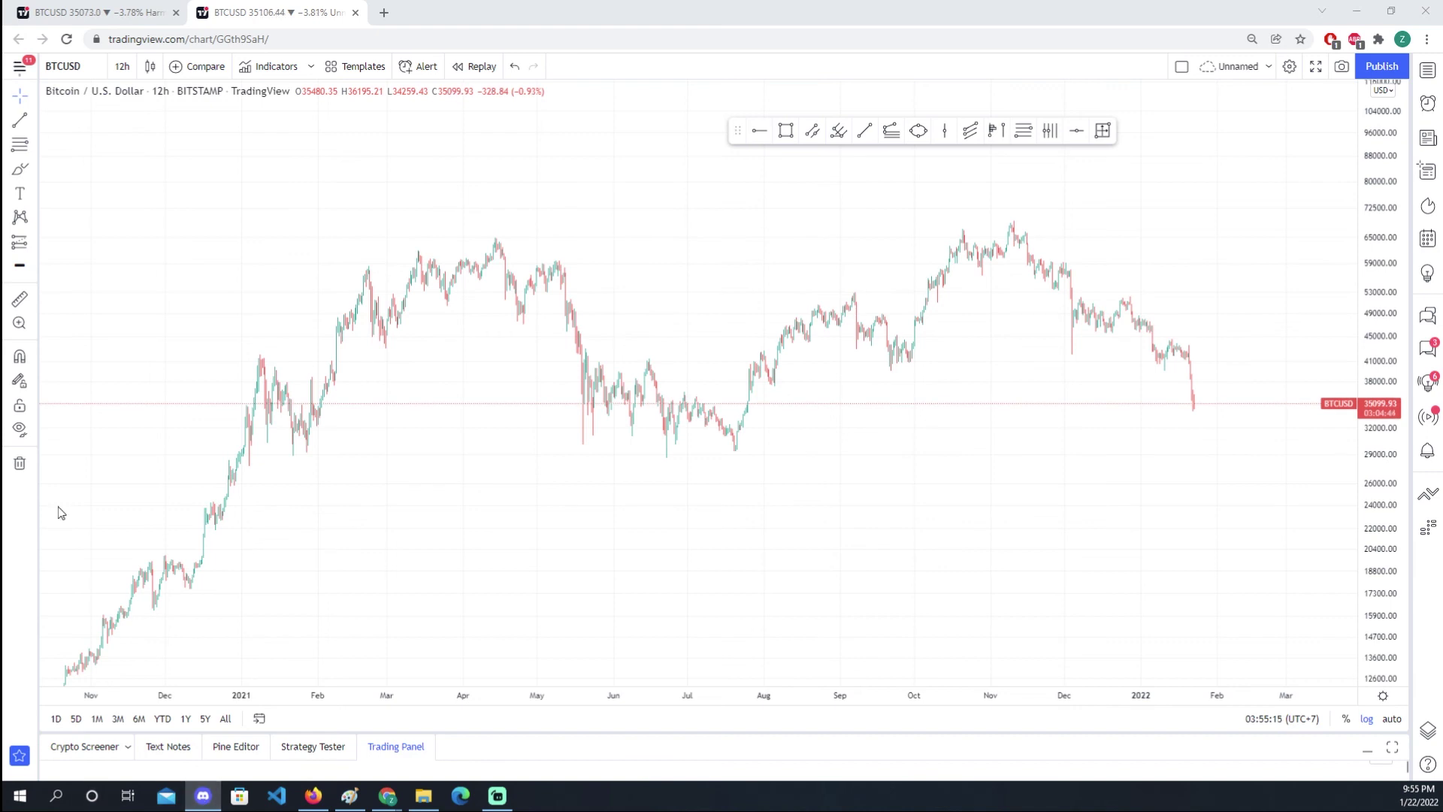
pyautogui.moveTo(414, 587); pyautogui.dragTo(821, 554)
pyautogui.moveTo(592, 361); pyautogui.dragTo(564, 367)
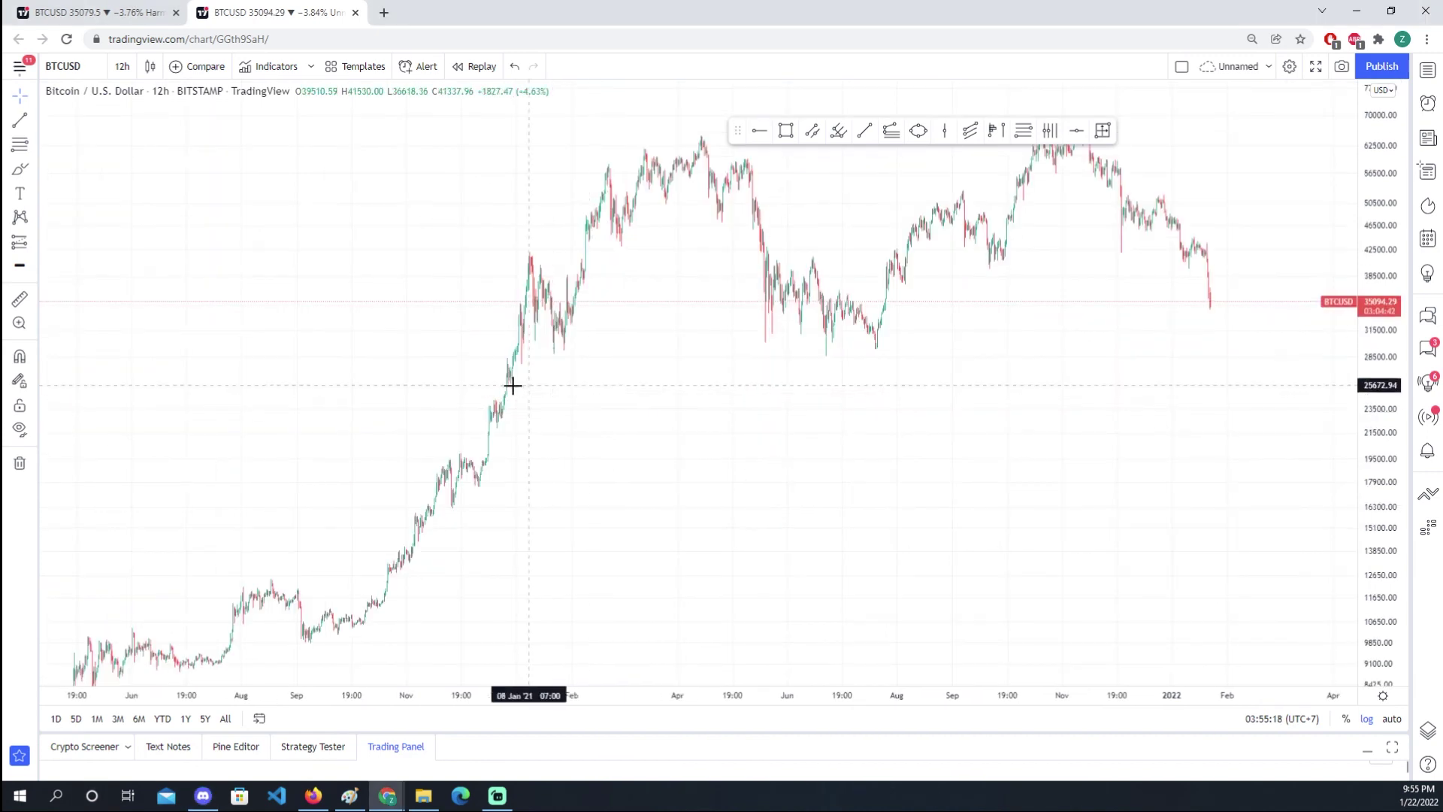
# Step: Switch to weekly candles and compress the price scale to fit more history
pyautogui.click(122, 66)
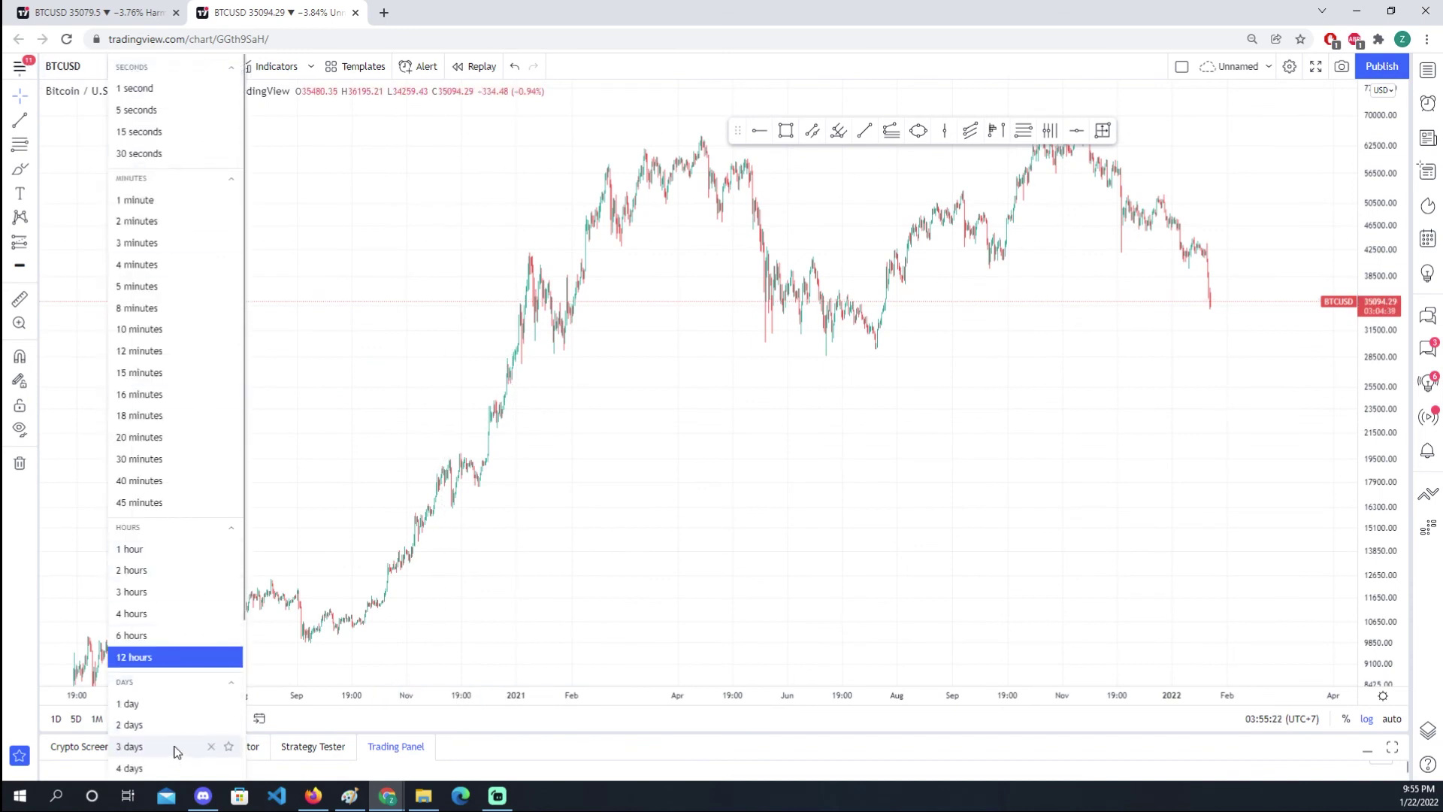
pyautogui.scroll(-2, 169, 763)
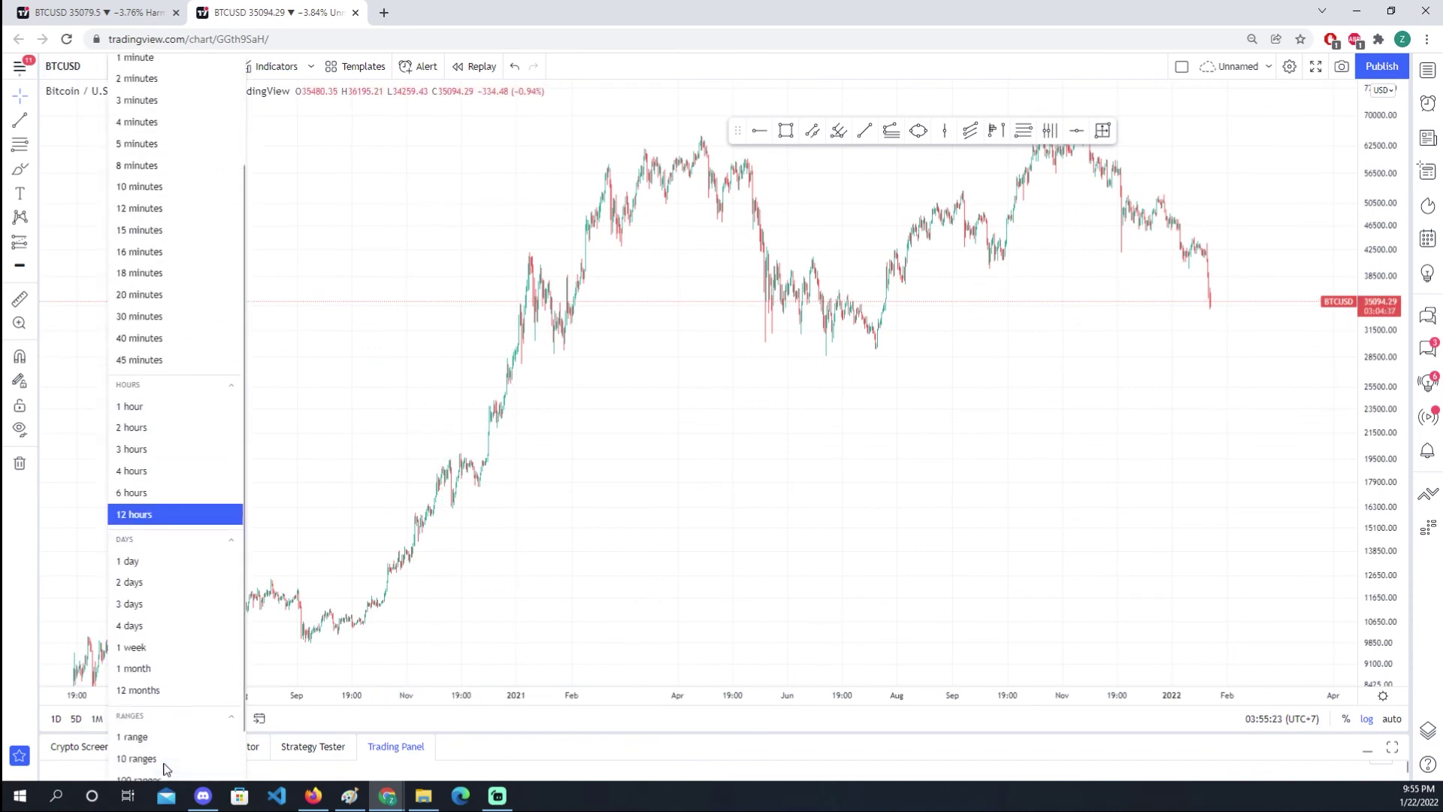
pyautogui.click(146, 640)
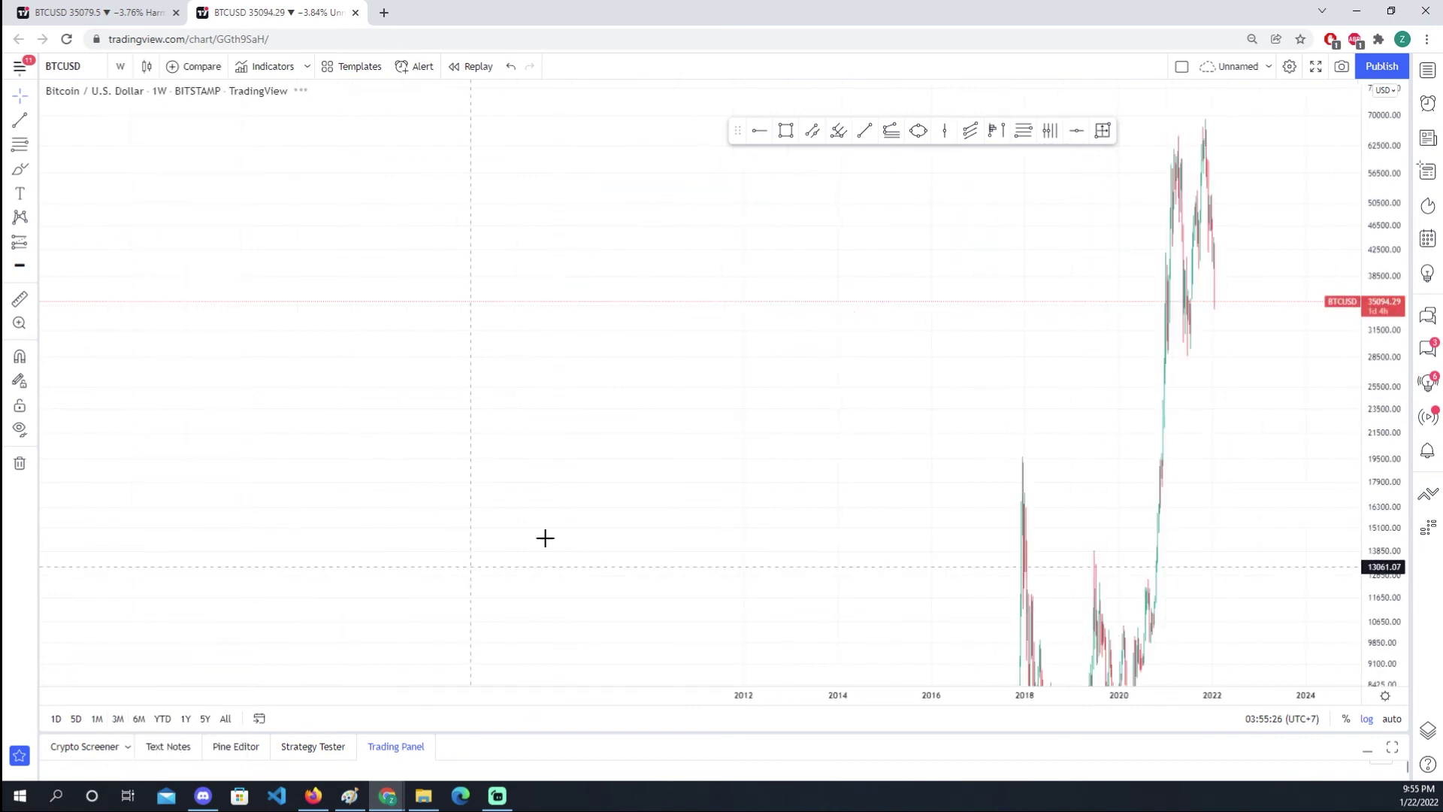
pyautogui.scroll(5, 764, 499)
pyautogui.moveTo(1391, 265); pyautogui.dragTo(1378, 644)
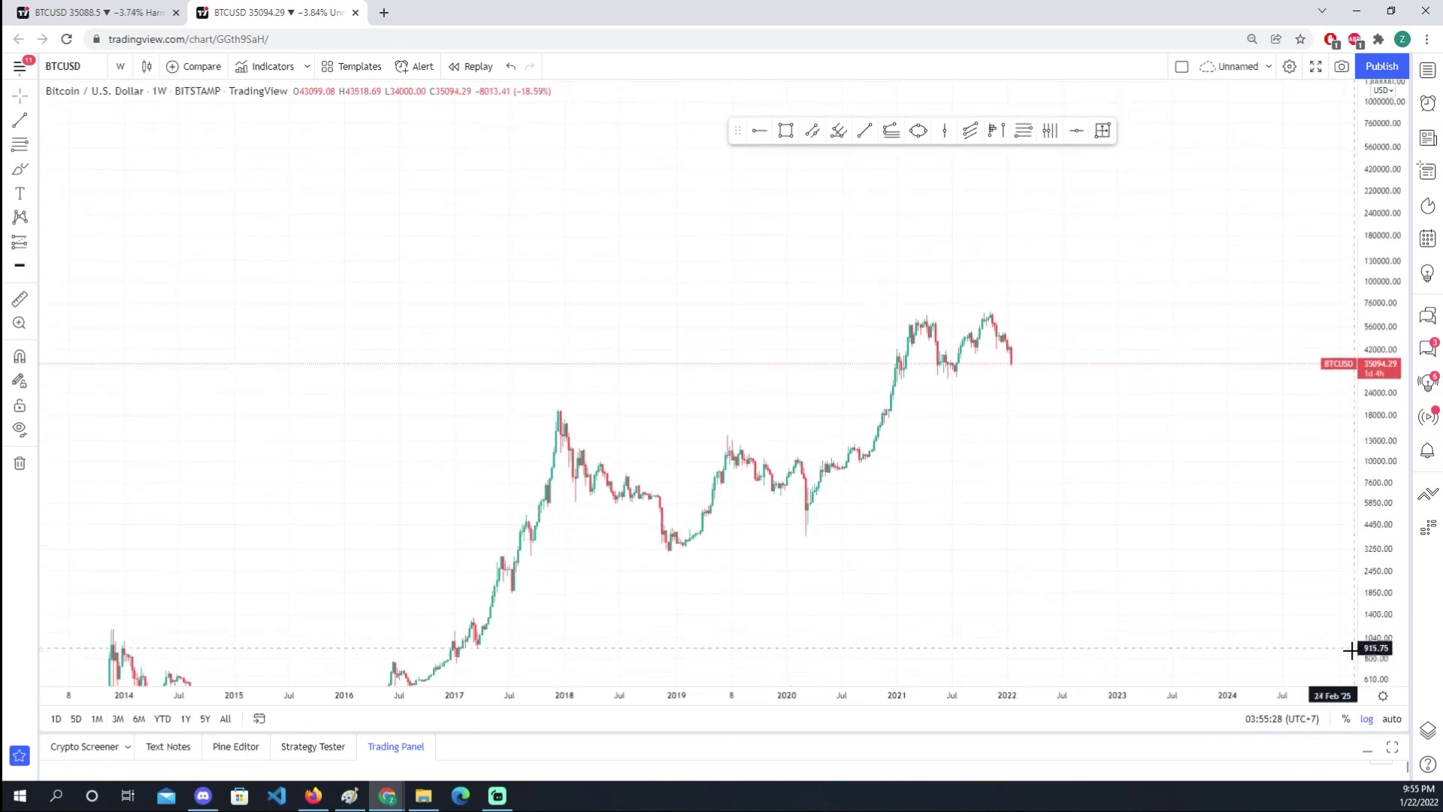
pyautogui.moveTo(741, 629); pyautogui.dragTo(732, 463)
pyautogui.scroll(-4, 722, 474)
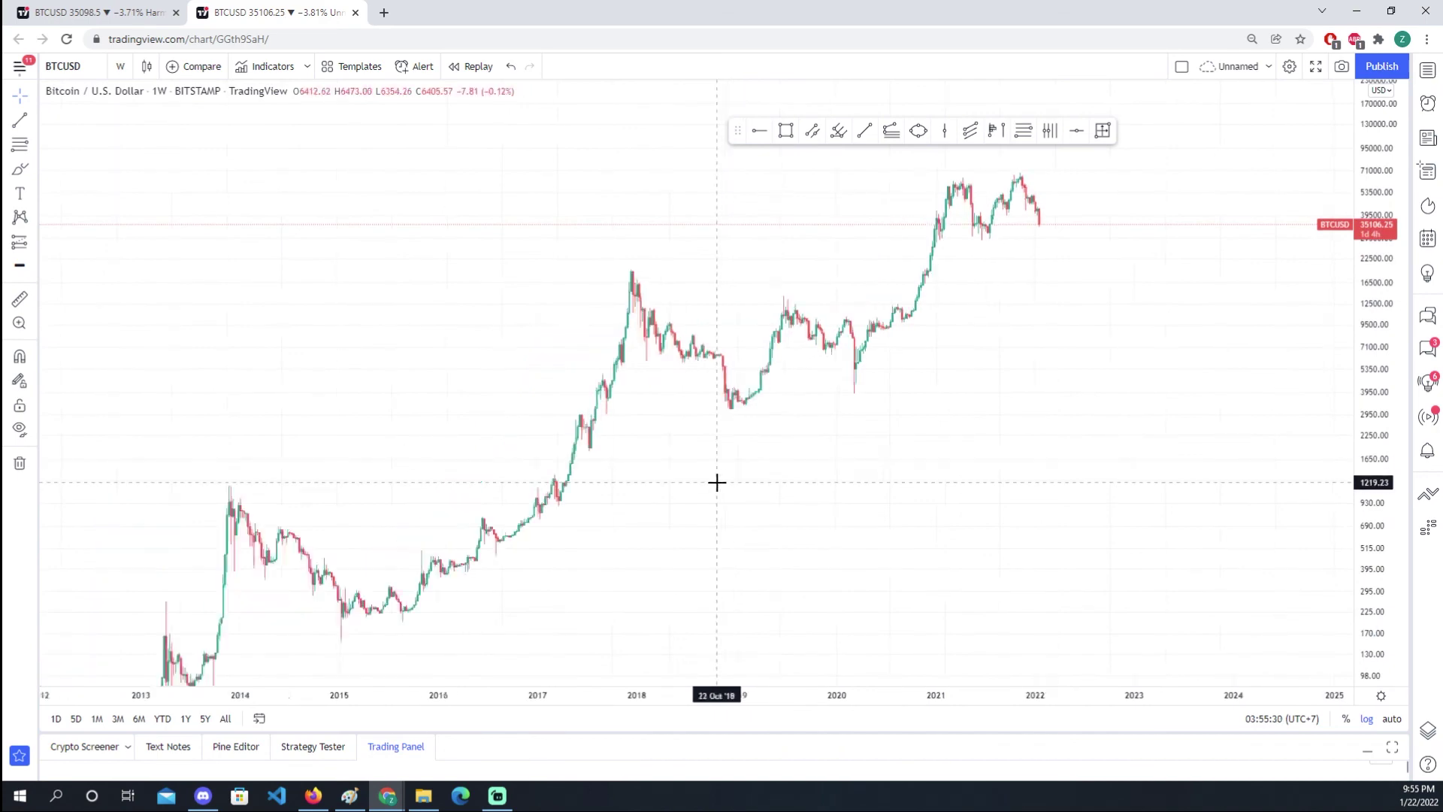
pyautogui.moveTo(1359, 471); pyautogui.dragTo(1334, 629)
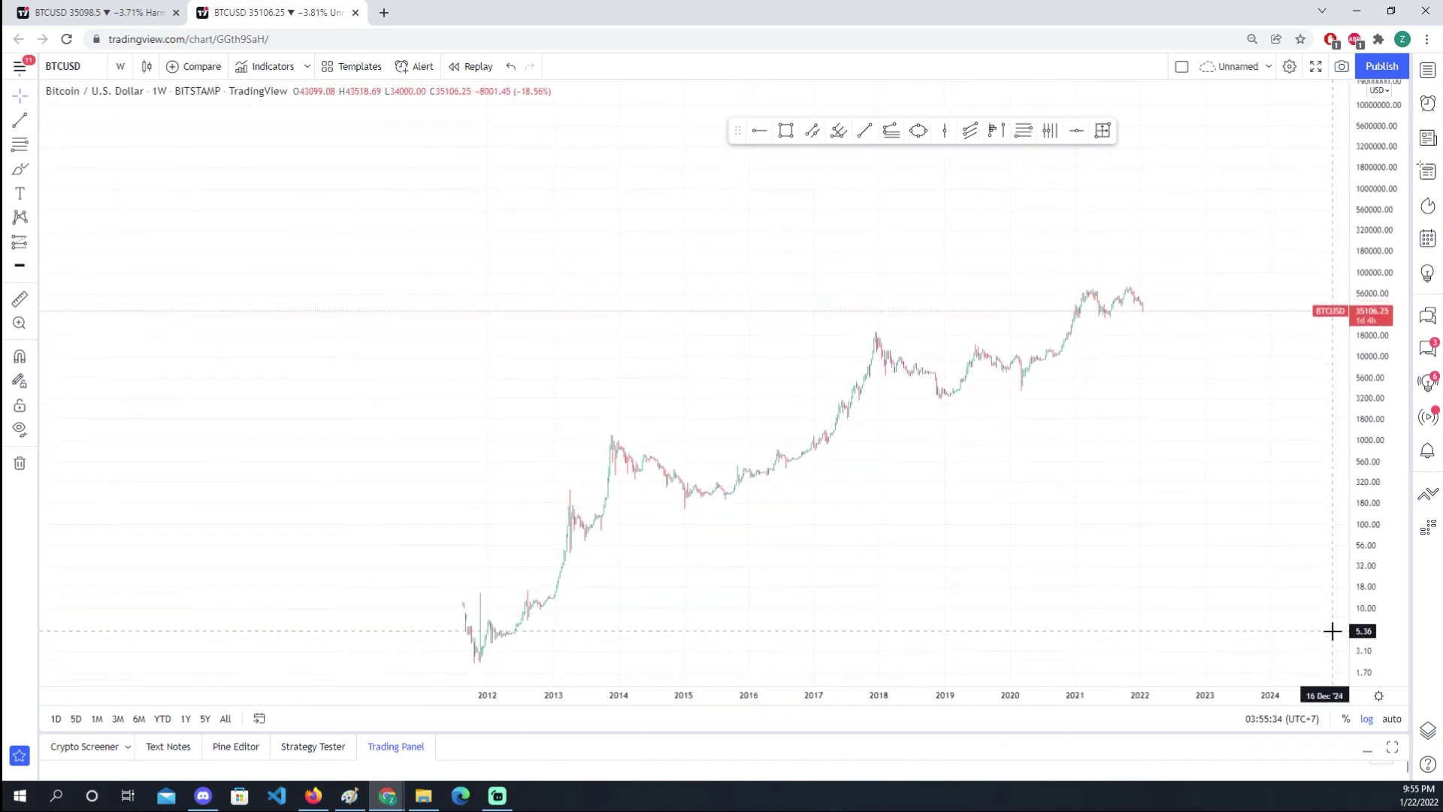
pyautogui.moveTo(1090, 554); pyautogui.dragTo(868, 558)
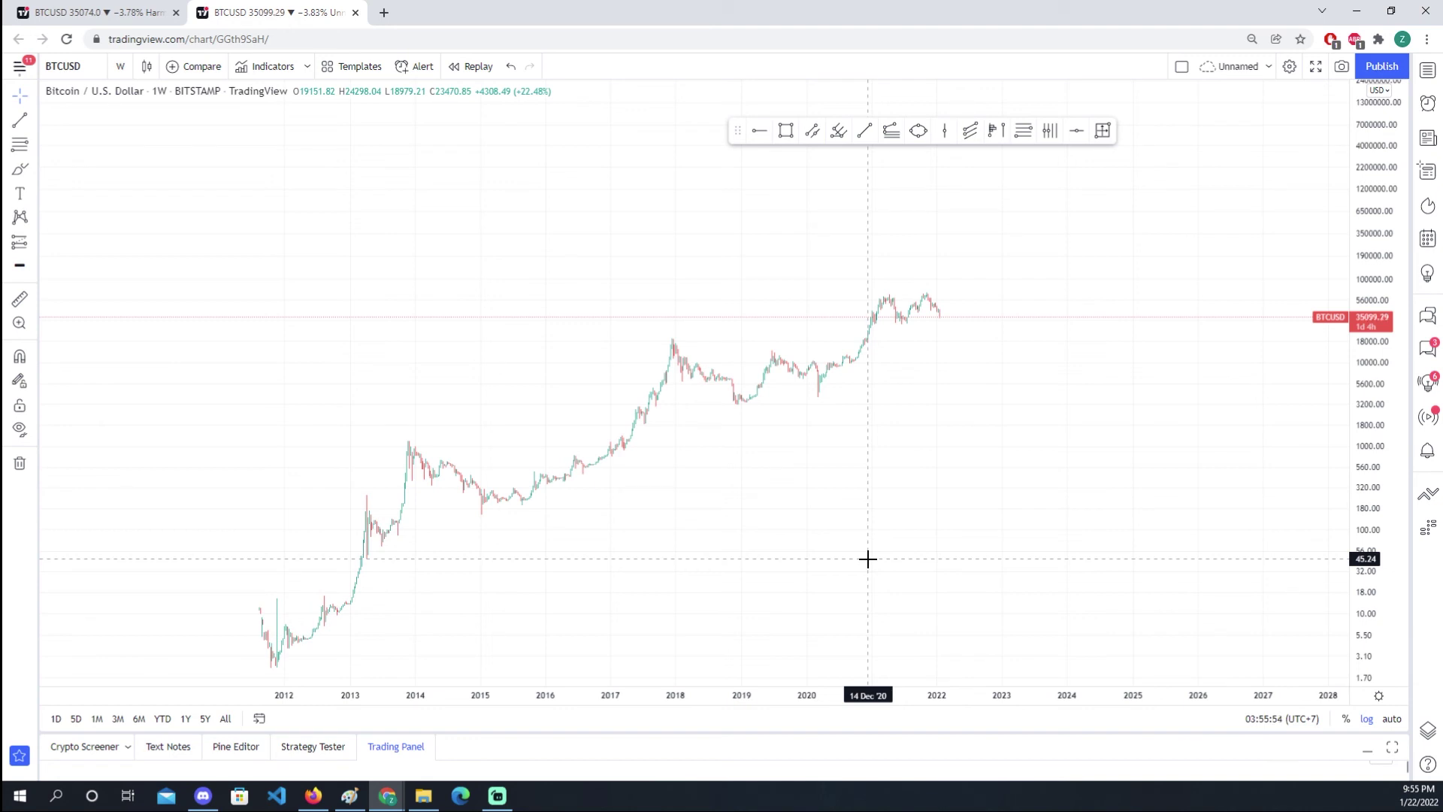
# Step: Reposition the weekly candles and stretch the price scale to span 2011–2022
pyautogui.scroll(1, 909, 503)
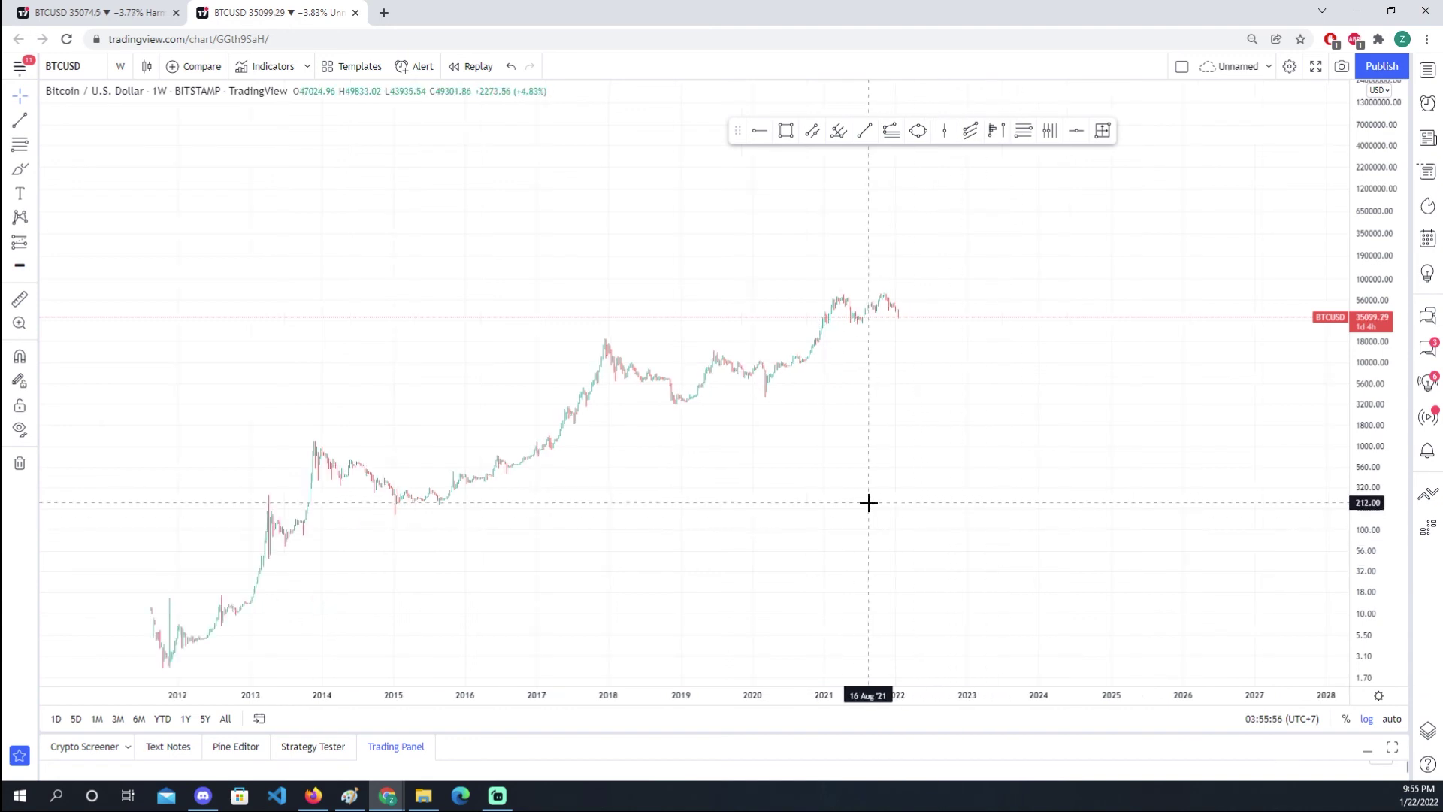
pyautogui.scroll(1, 868, 503)
pyautogui.moveTo(564, 499); pyautogui.dragTo(892, 461)
pyautogui.scroll(2, 1084, 457)
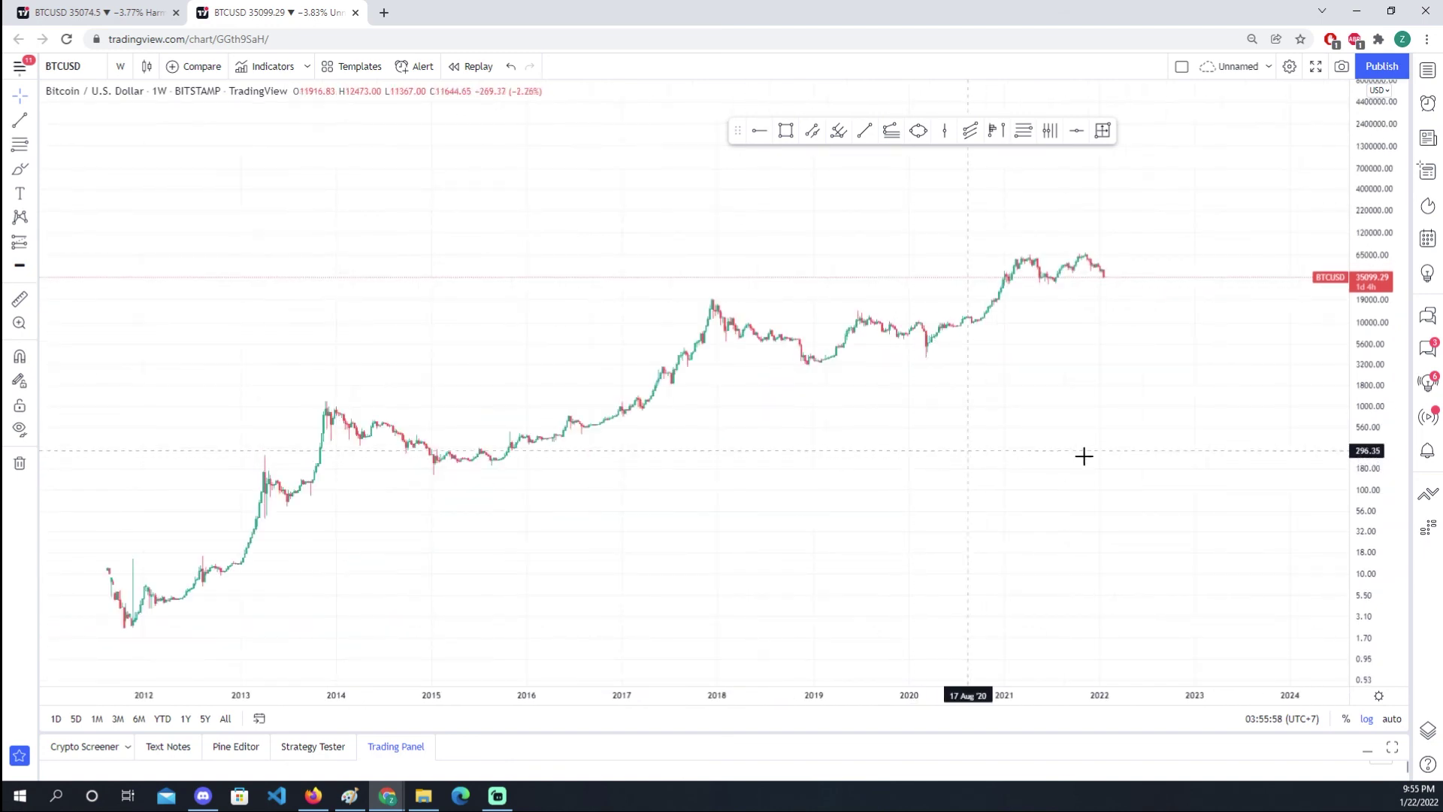
pyautogui.moveTo(1355, 429); pyautogui.dragTo(1357, 322)
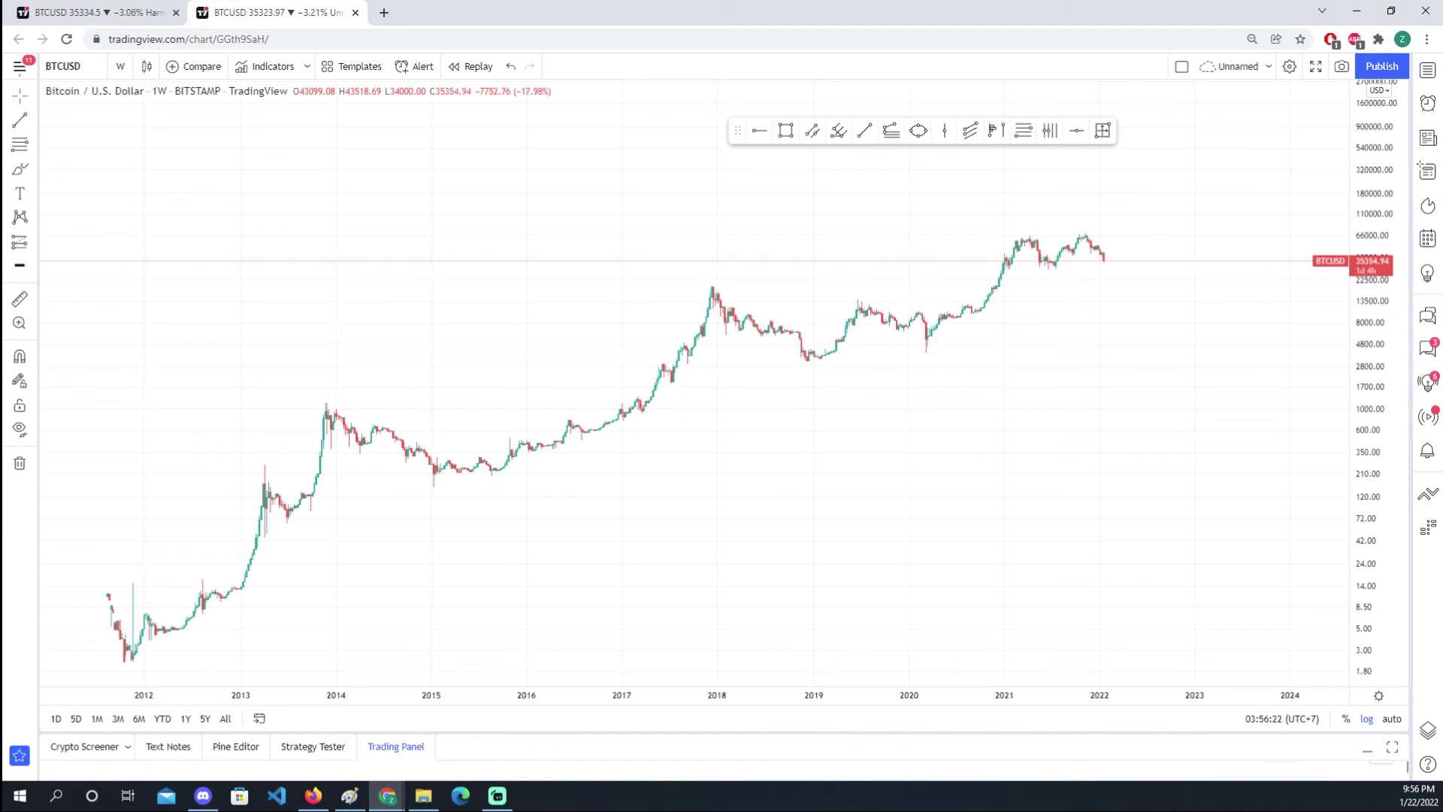
pyautogui.hotkey('alt', 'Tab')
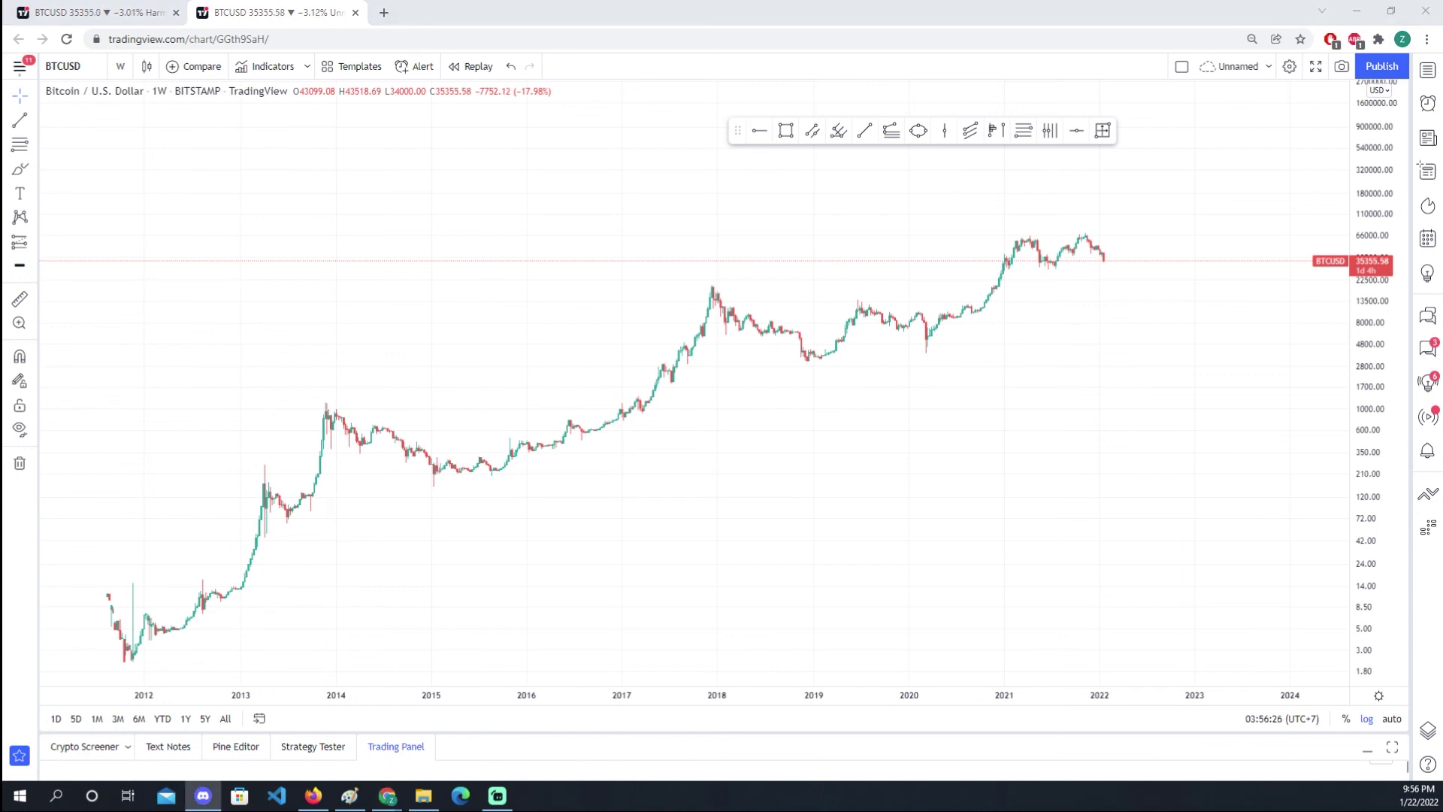
# Step: Back in Chrome, frame the weekly log chart on late 2017 through the January 2022 drop
pyautogui.hotkey('alt', 'Tab')
pyautogui.hotkey('alt', 'Tab')
pyautogui.scroll(2, 759, 371)
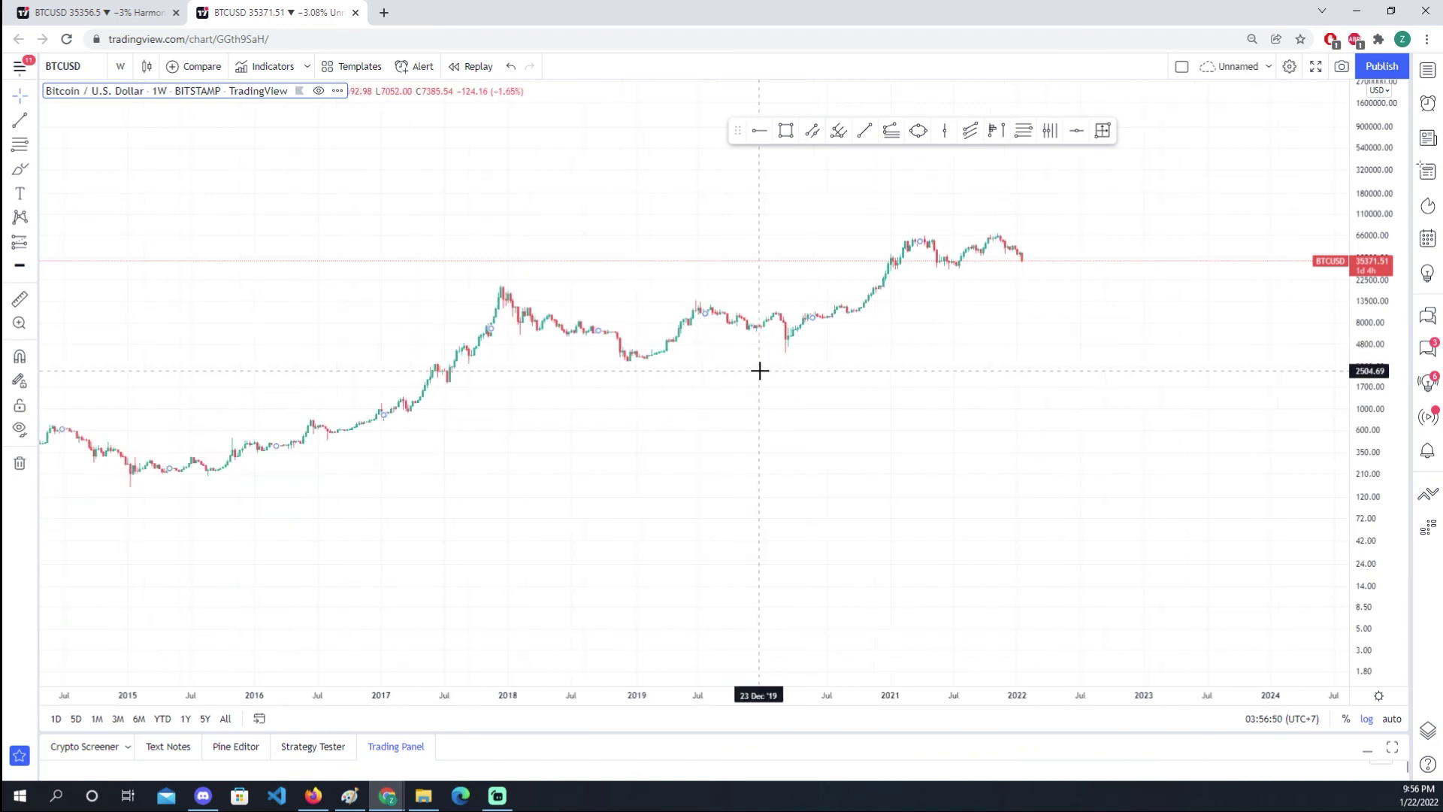
pyautogui.moveTo(551, 432); pyautogui.dragTo(905, 460)
pyautogui.scroll(-1, 952, 473)
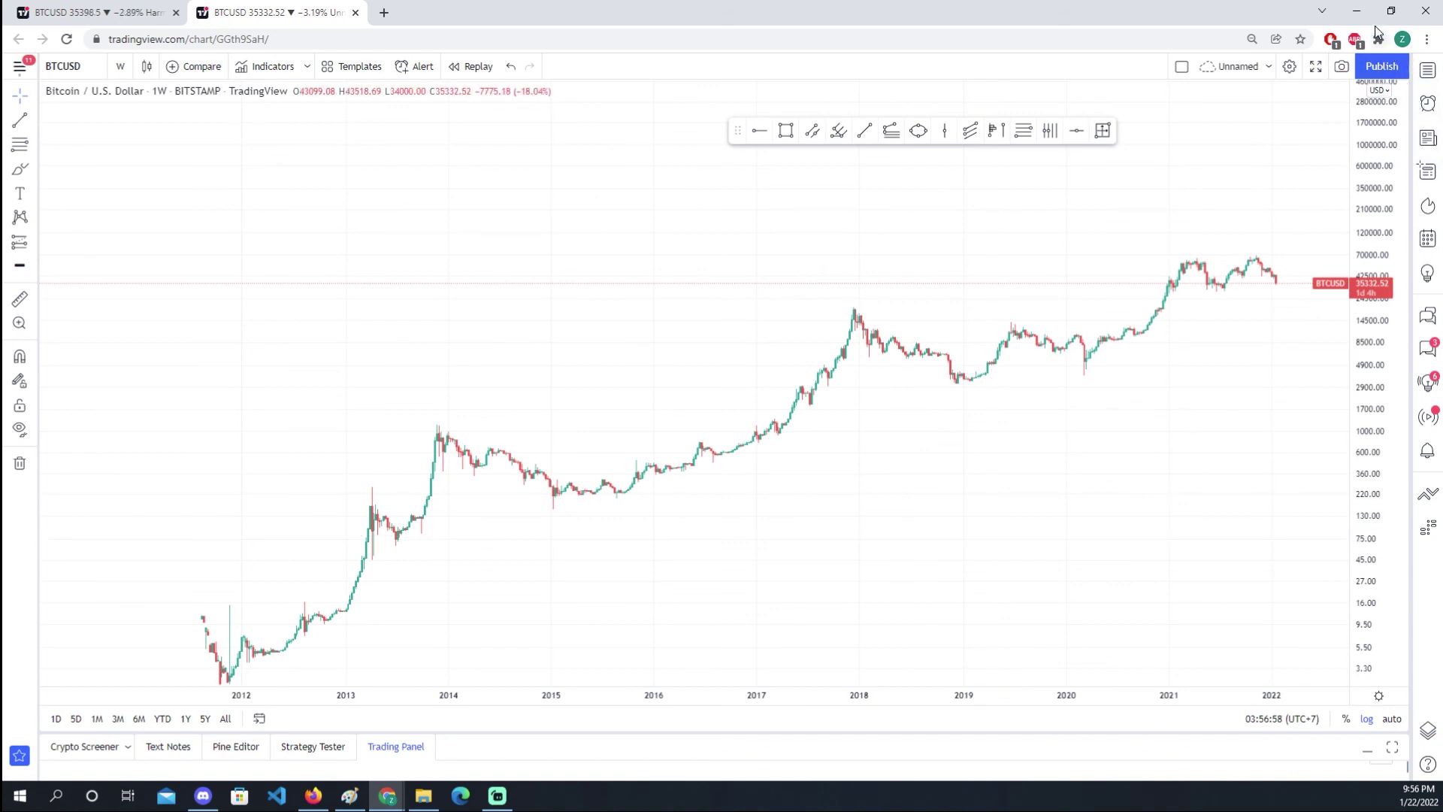
pyautogui.moveTo(757, 505); pyautogui.dragTo(739, 474)
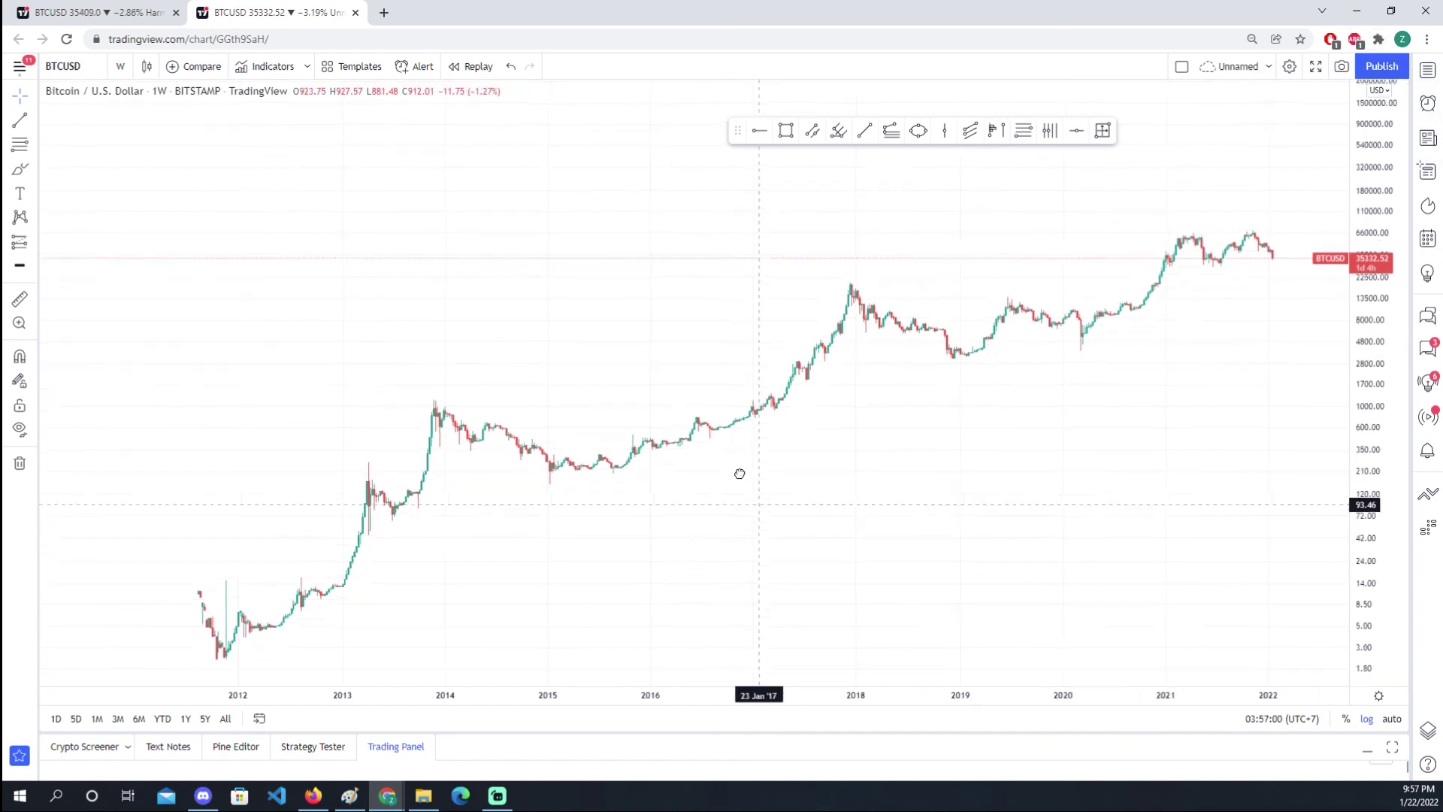
pyautogui.moveTo(1360, 394); pyautogui.dragTo(941, 452)
pyautogui.scroll(1, 941, 452)
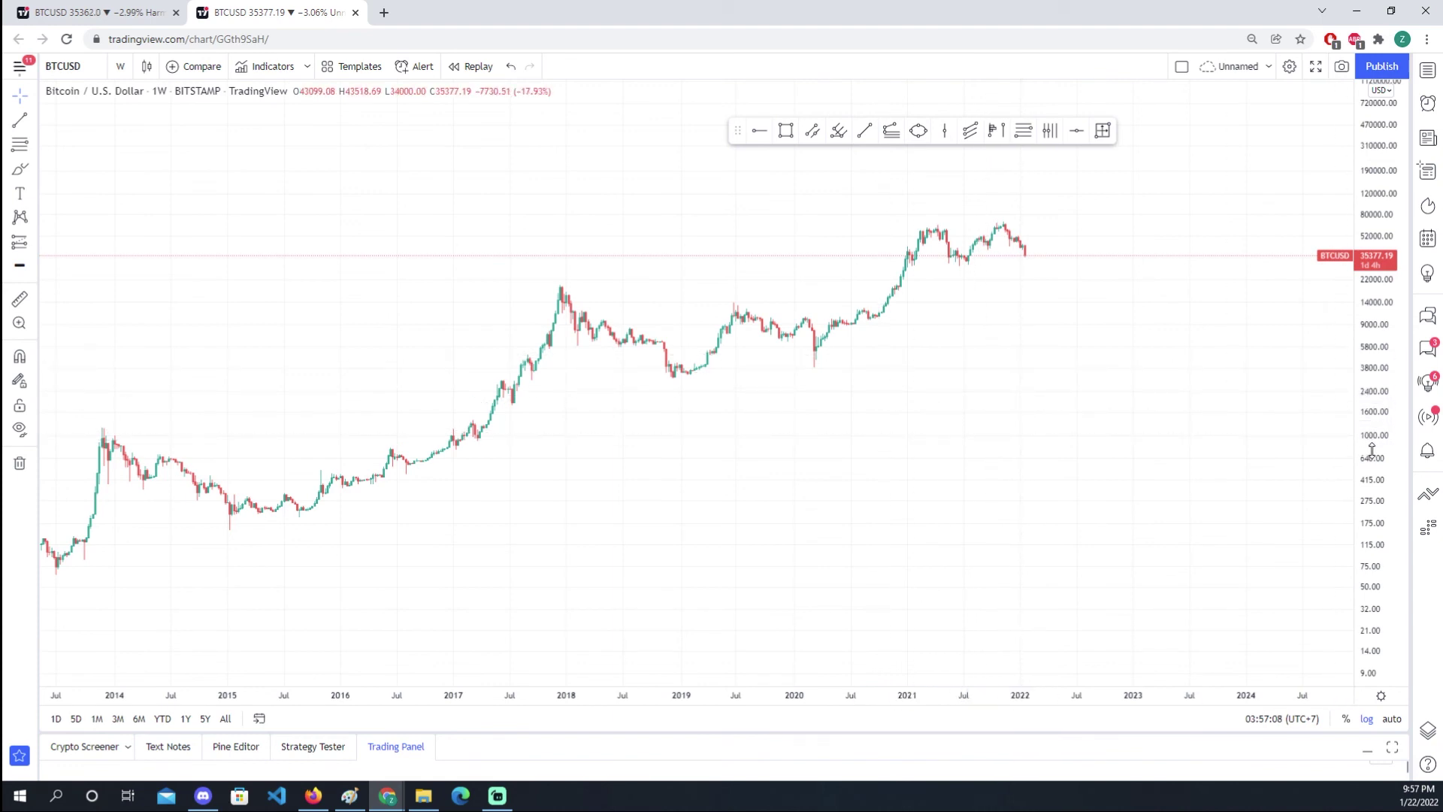
pyautogui.moveTo(1345, 406); pyautogui.dragTo(920, 514)
pyautogui.scroll(2, 885, 500)
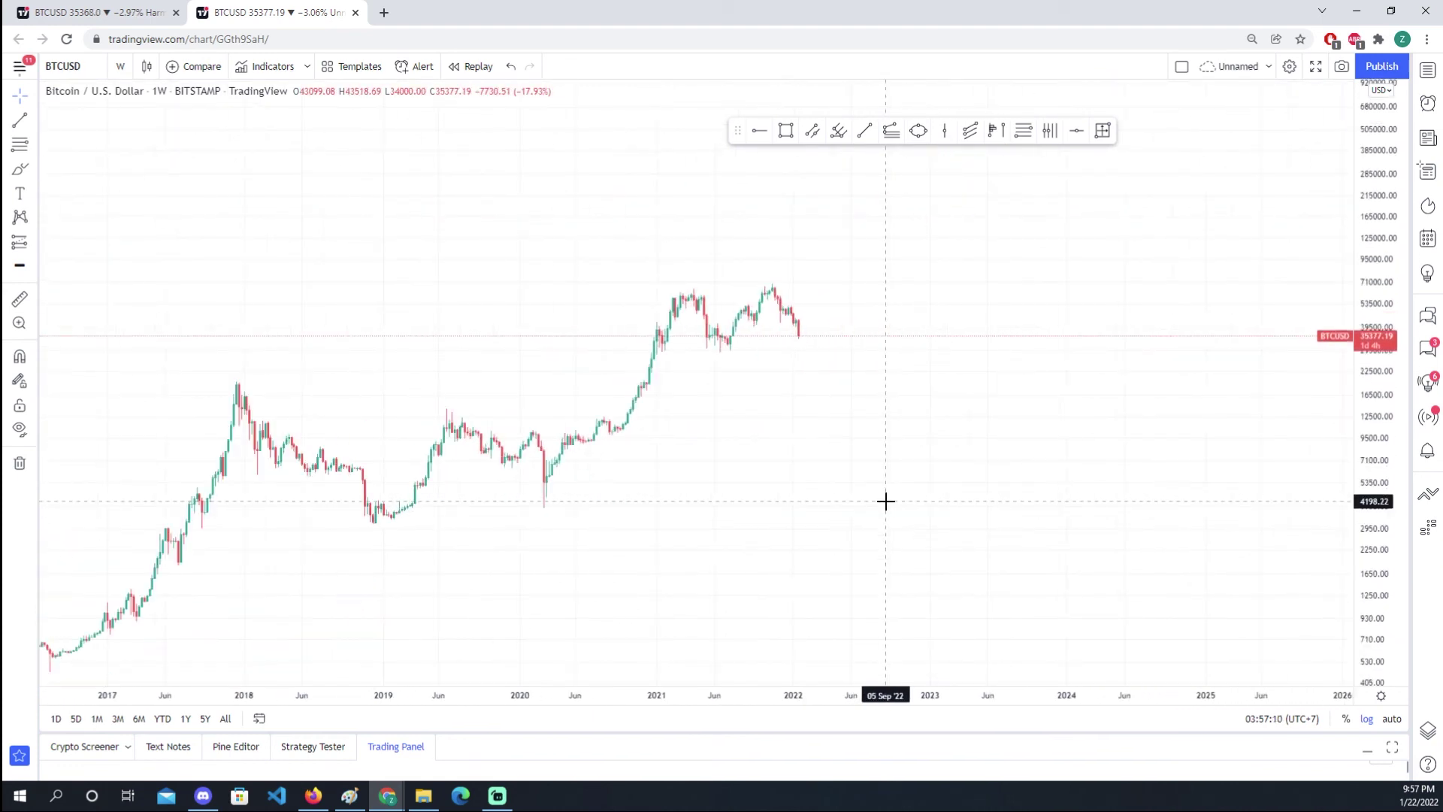
pyautogui.scroll(1, 635, 474)
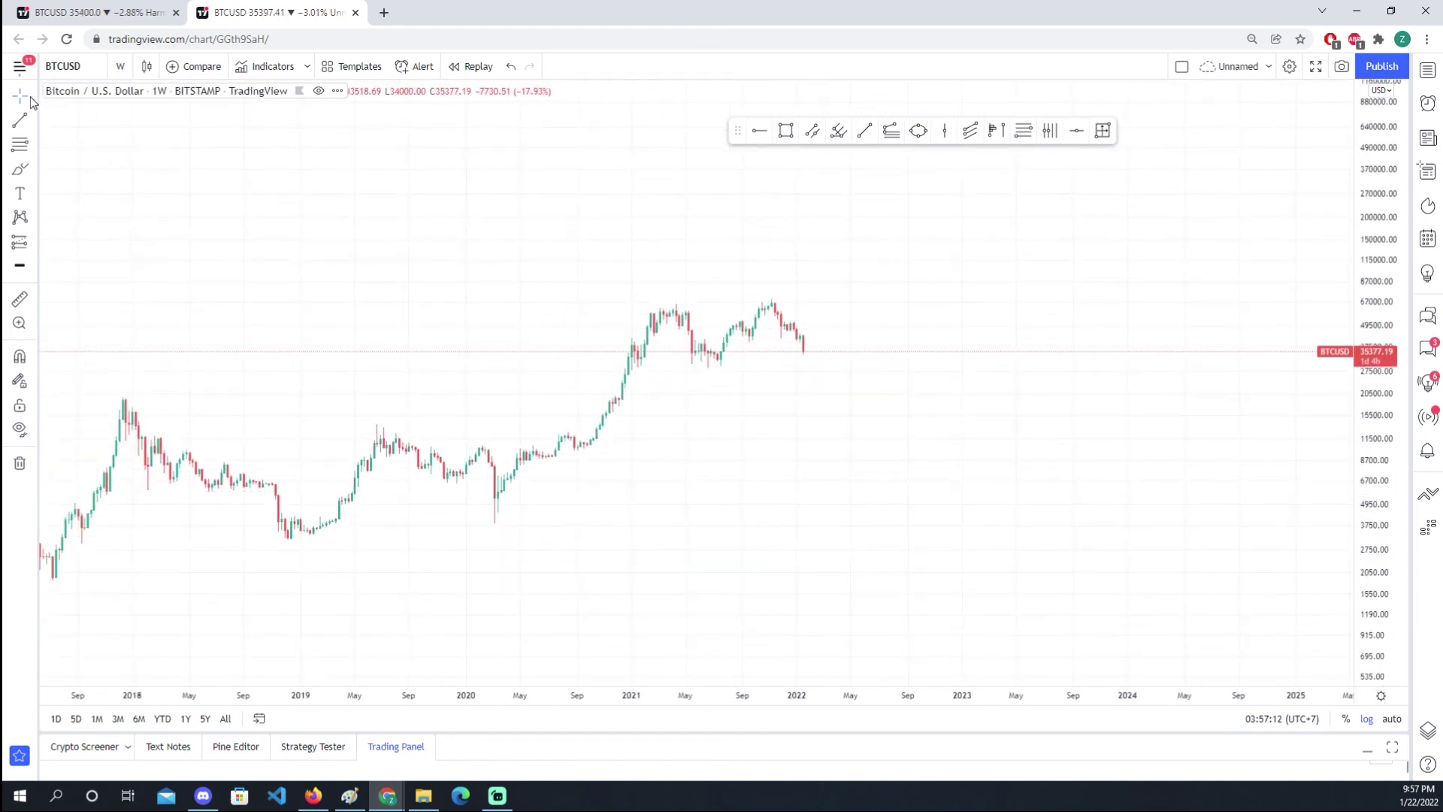
# Step: Zoom the weekly BTCUSD log chart out and compress the price scale to show 2011 through 2022
pyautogui.click(19, 66)
pyautogui.moveTo(118, 83)
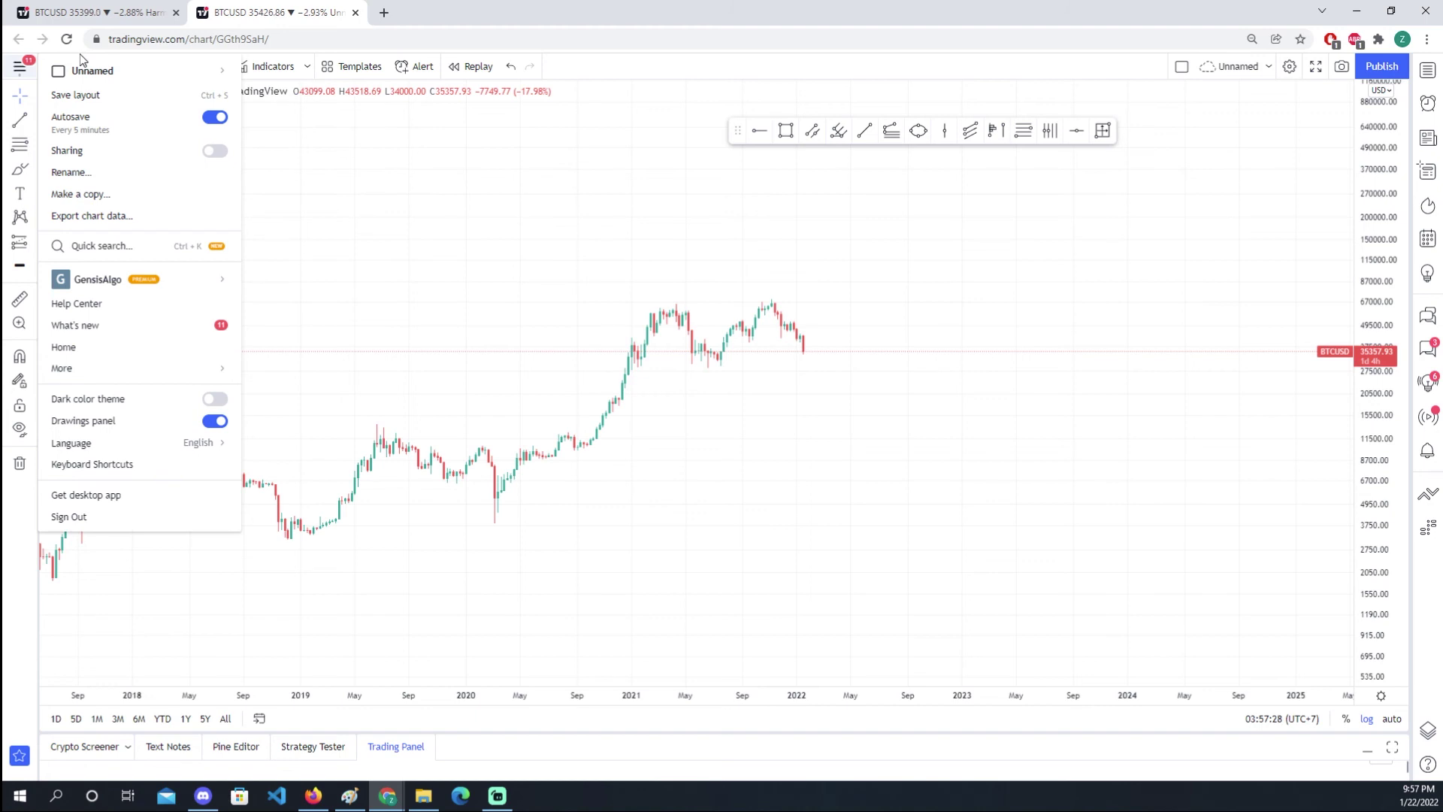
pyautogui.click(815, 575)
pyautogui.scroll(-5, 887, 571)
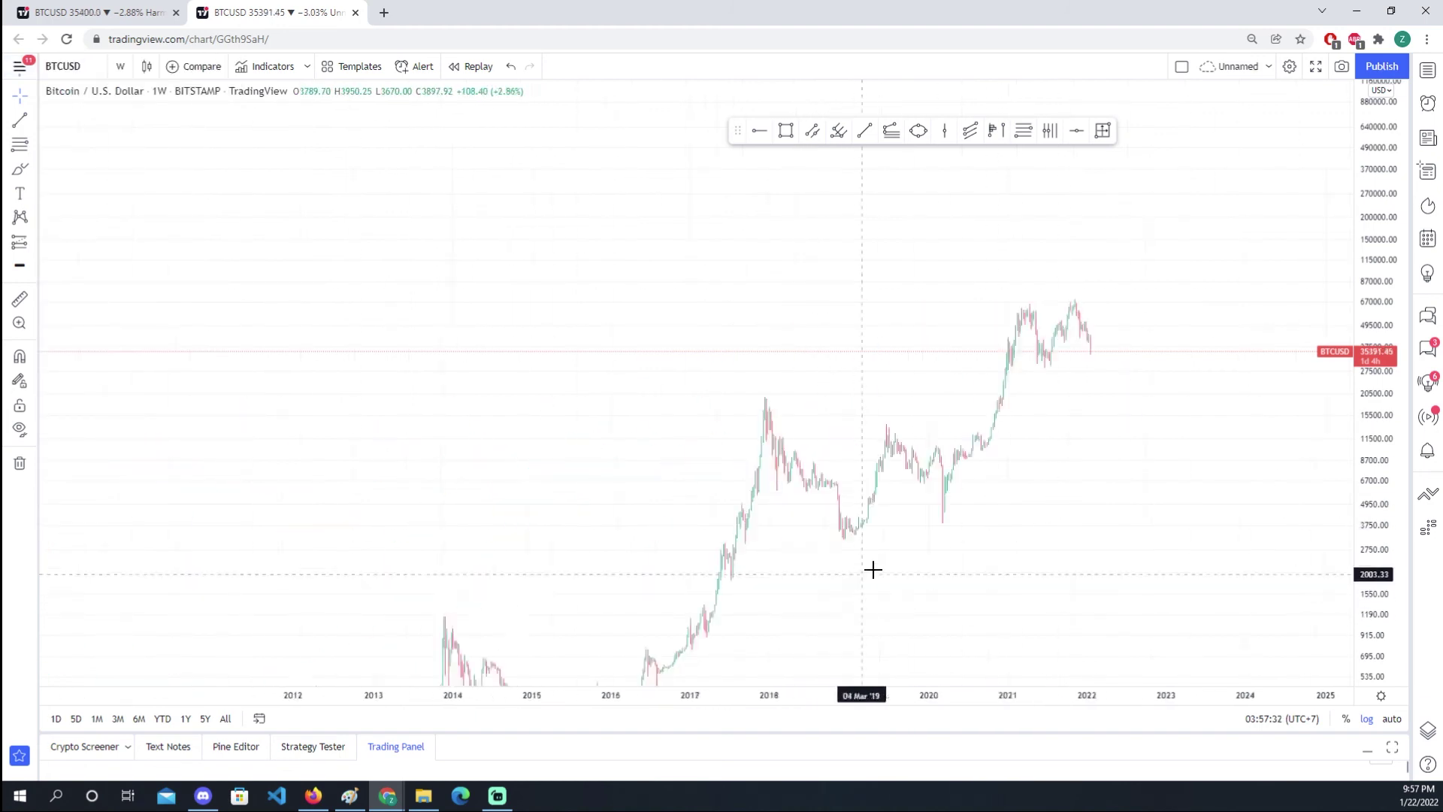
pyautogui.moveTo(960, 570); pyautogui.dragTo(1004, 464)
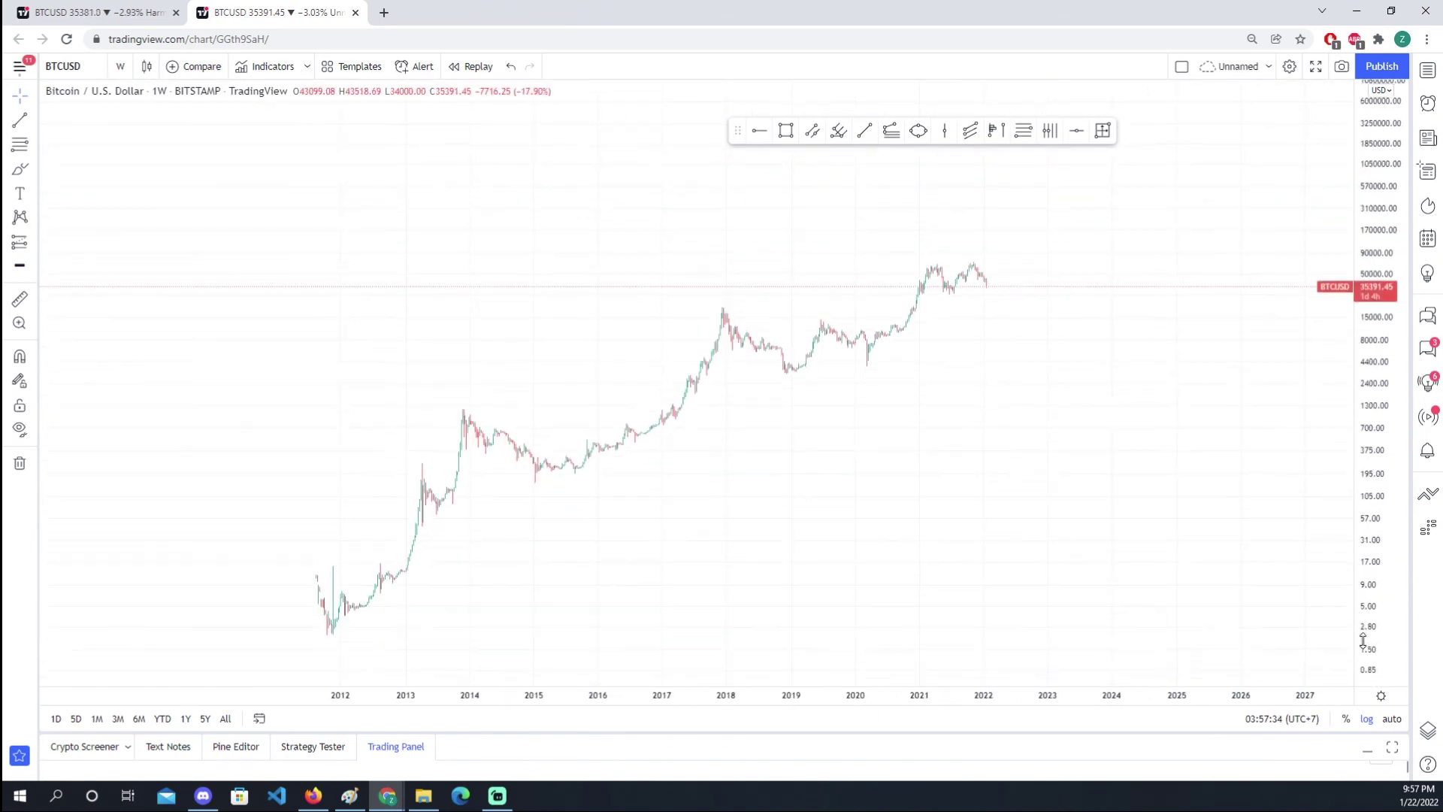
pyautogui.moveTo(1382, 459); pyautogui.dragTo(1383, 519)
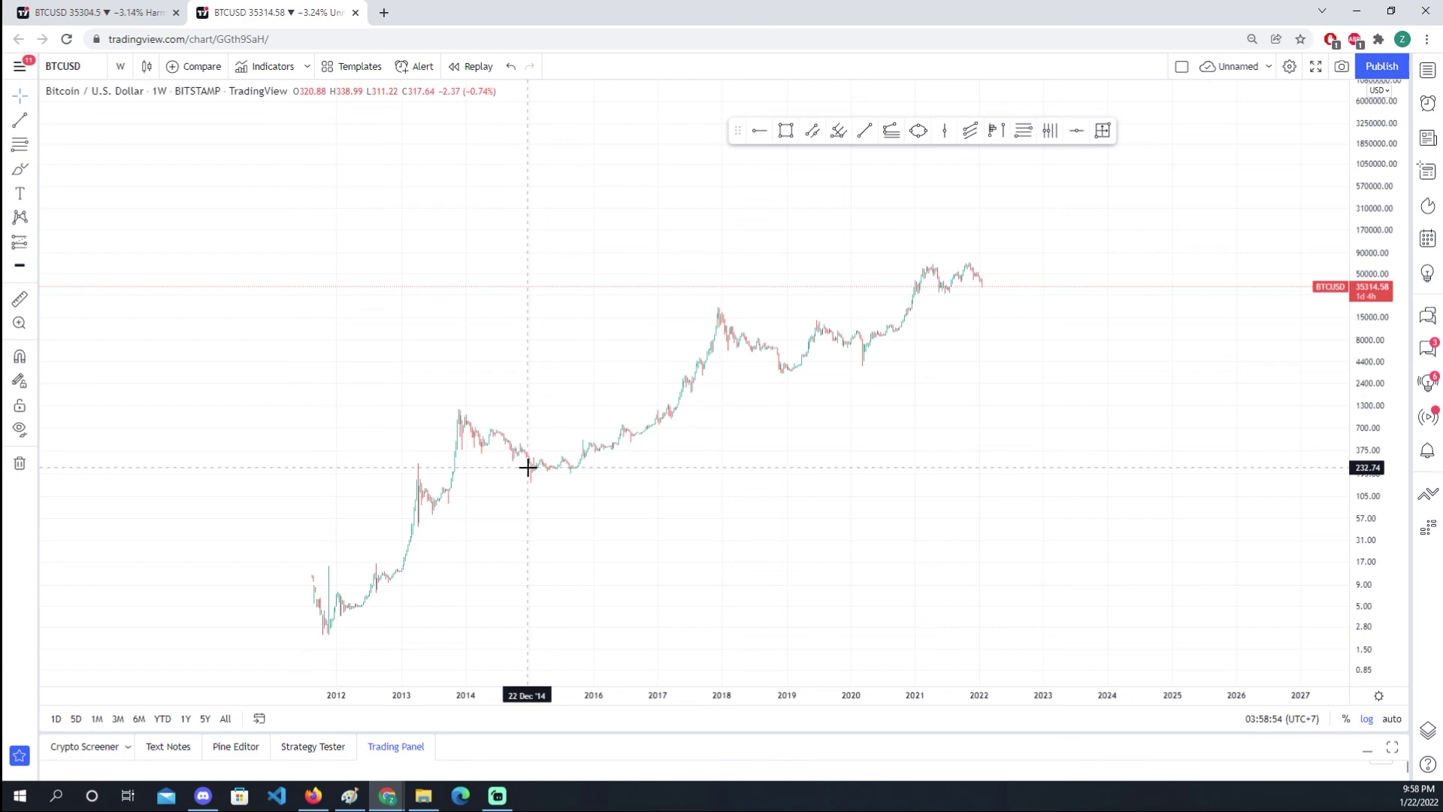
# Step: Switch to the Bybit 18-minute chart, zoom in, and pan to the latest candles and Fib 0.886–1 levels
pyautogui.hotkey('ctrl', 'Tab')
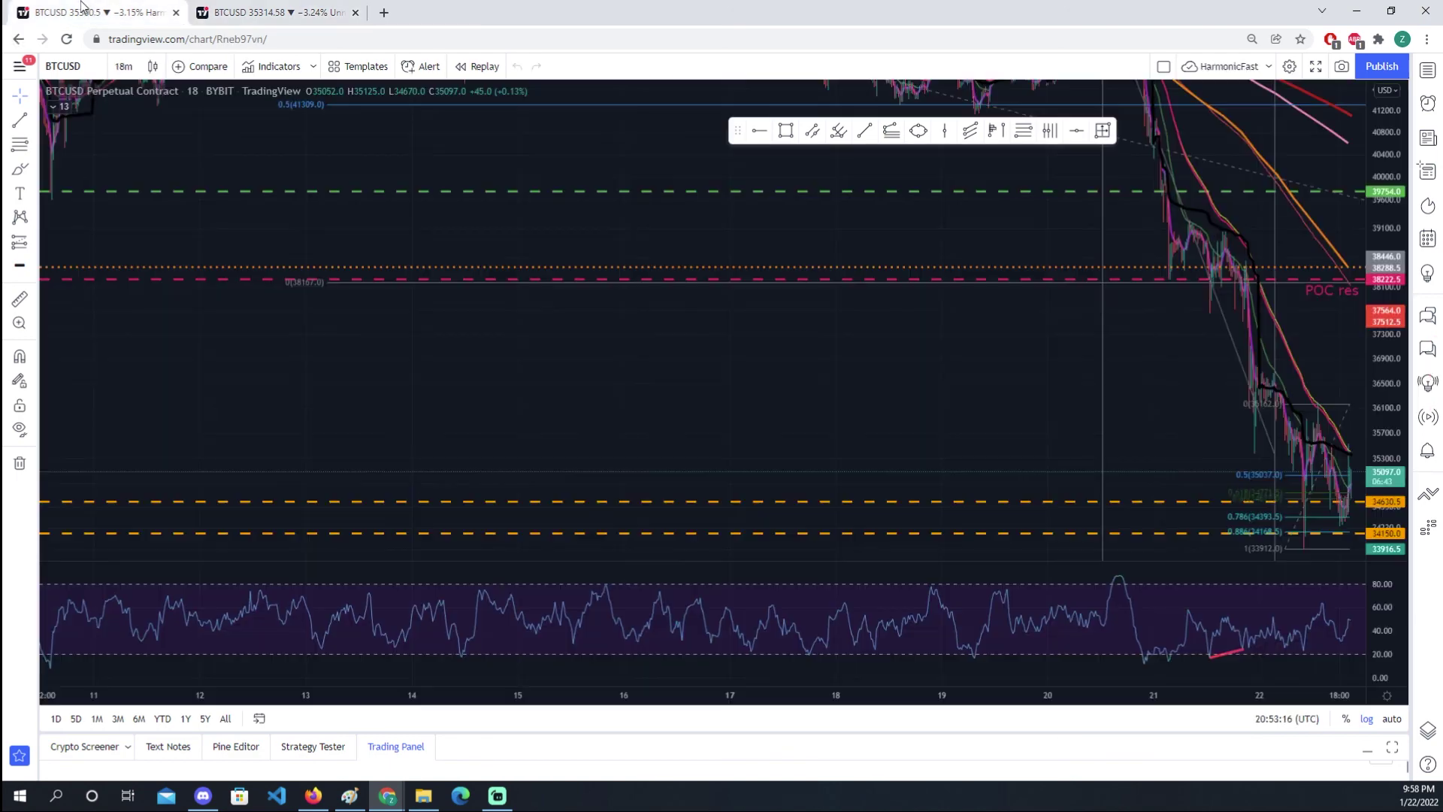
pyautogui.scroll(4, 719, 451)
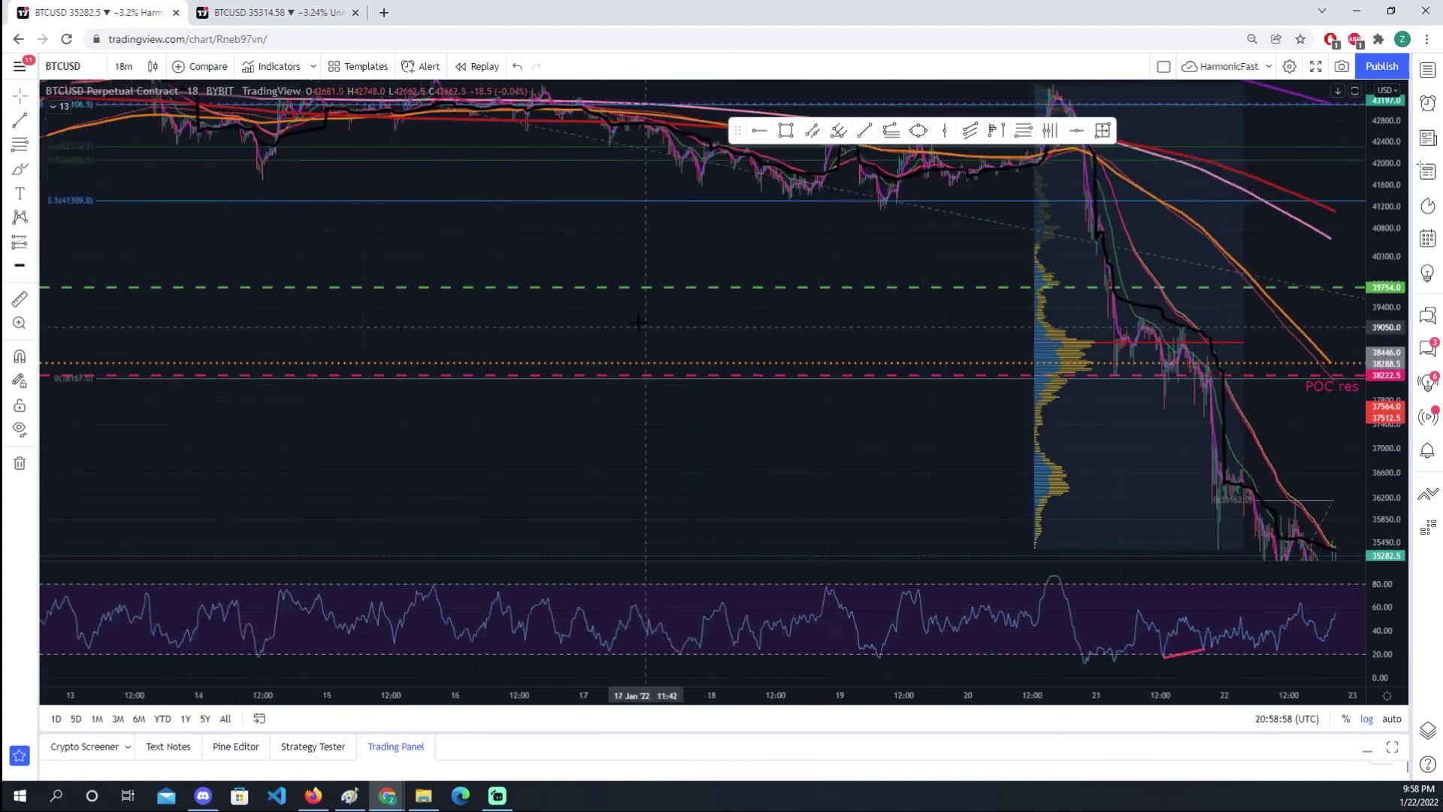
pyautogui.scroll(2, 719, 423)
pyautogui.moveTo(866, 431); pyautogui.dragTo(741, 423)
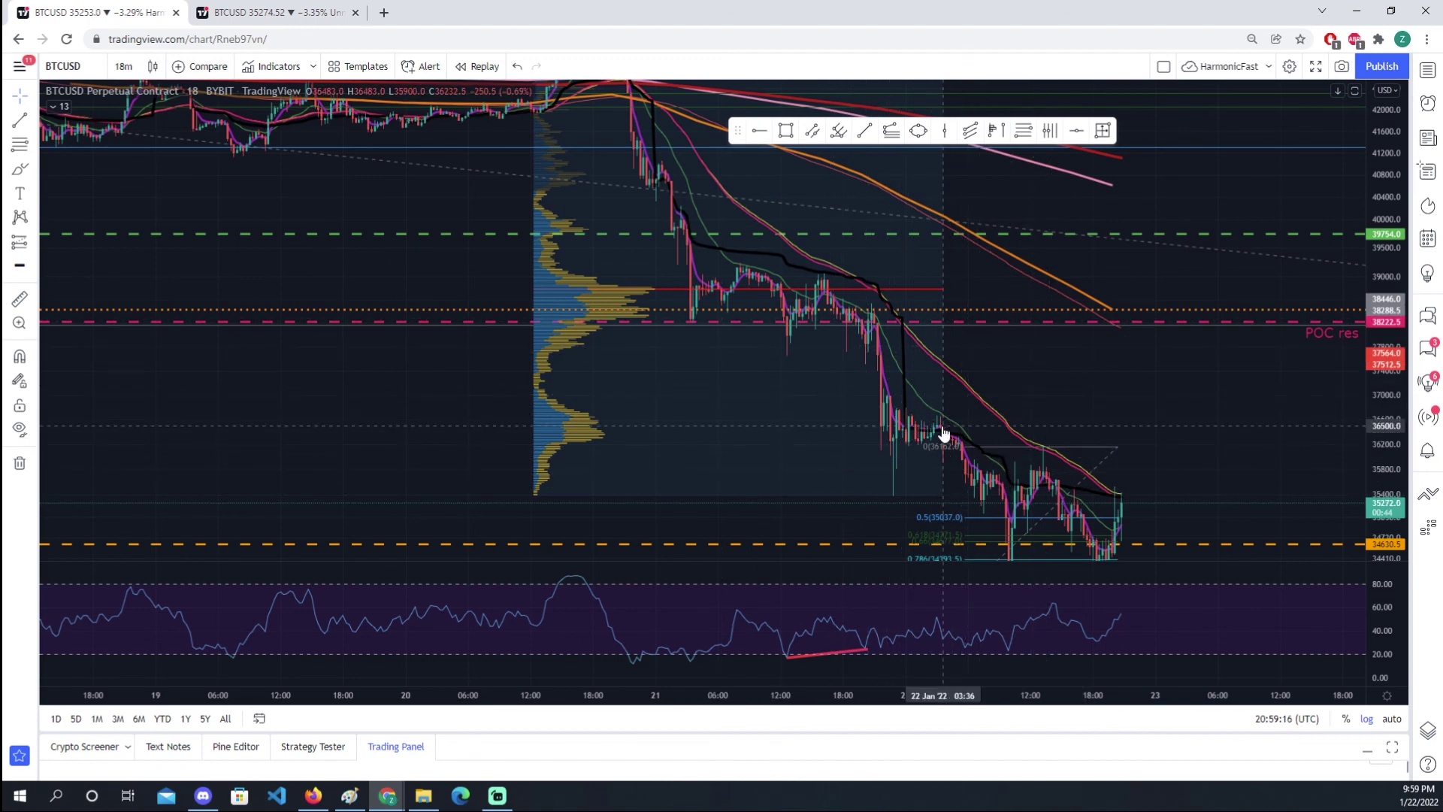
pyautogui.moveTo(753, 529); pyautogui.dragTo(661, 444)
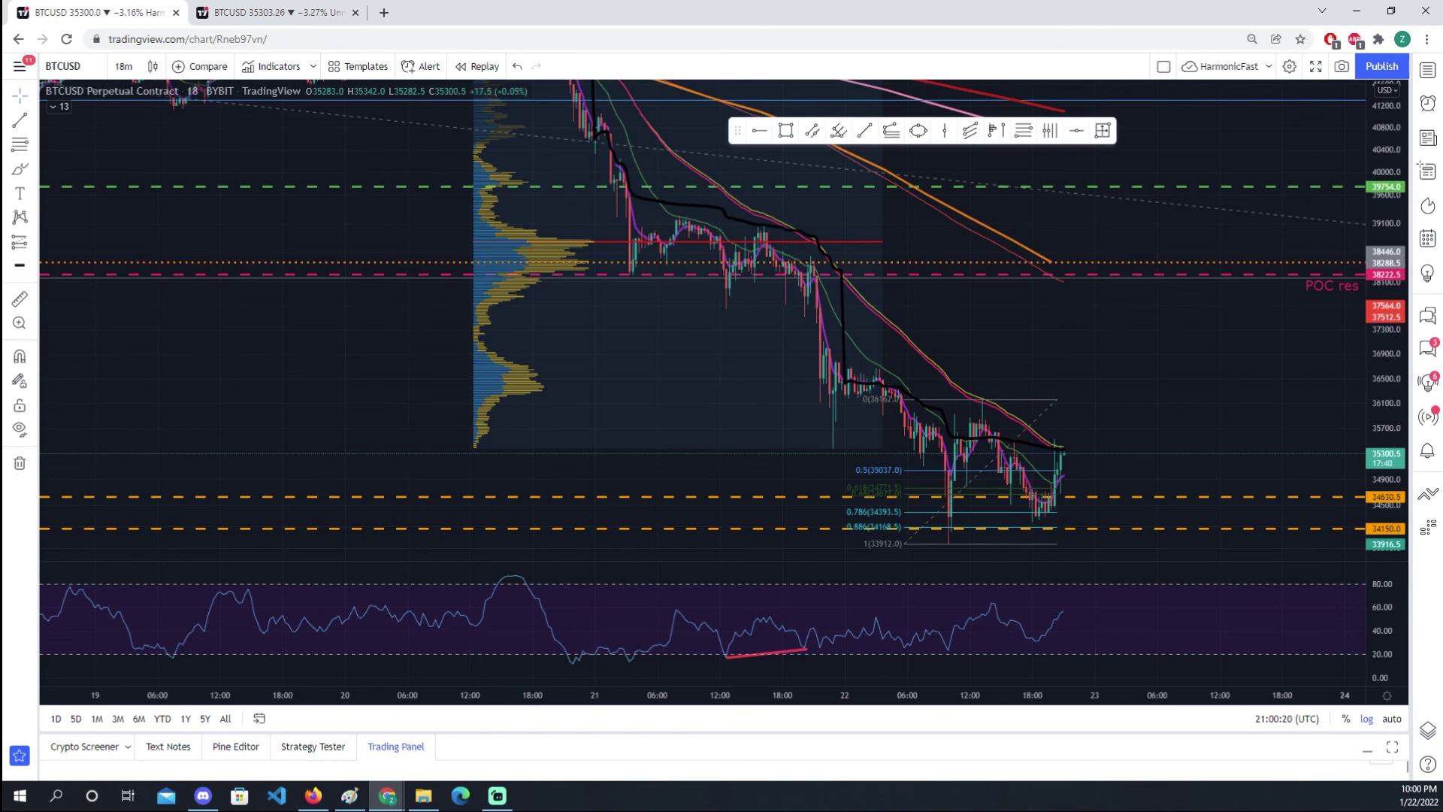
# Step: Zoom in, check the Fib extensions below price, then pan back to the earlier decline from 39,000
pyautogui.click(287, 65)
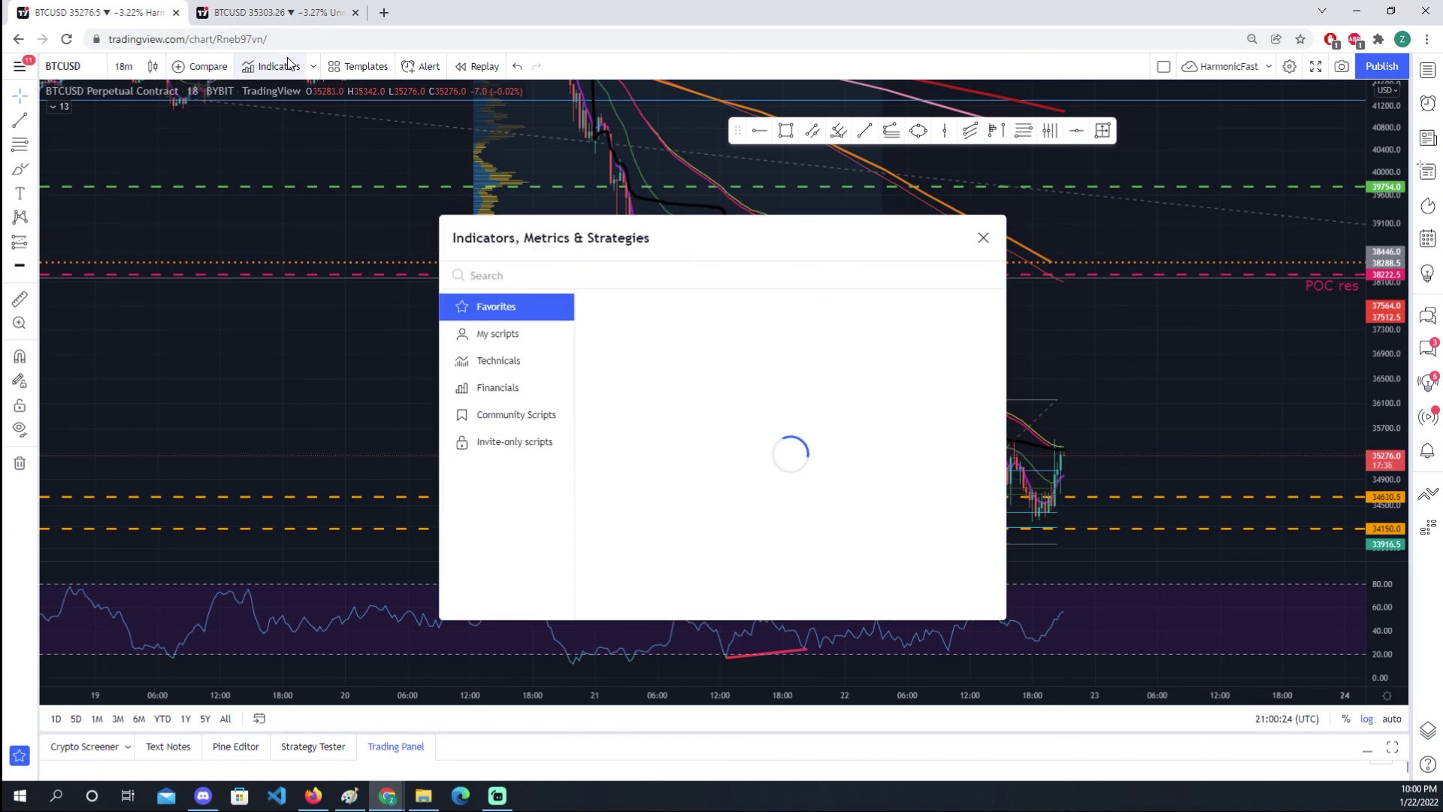
pyautogui.click(329, 429)
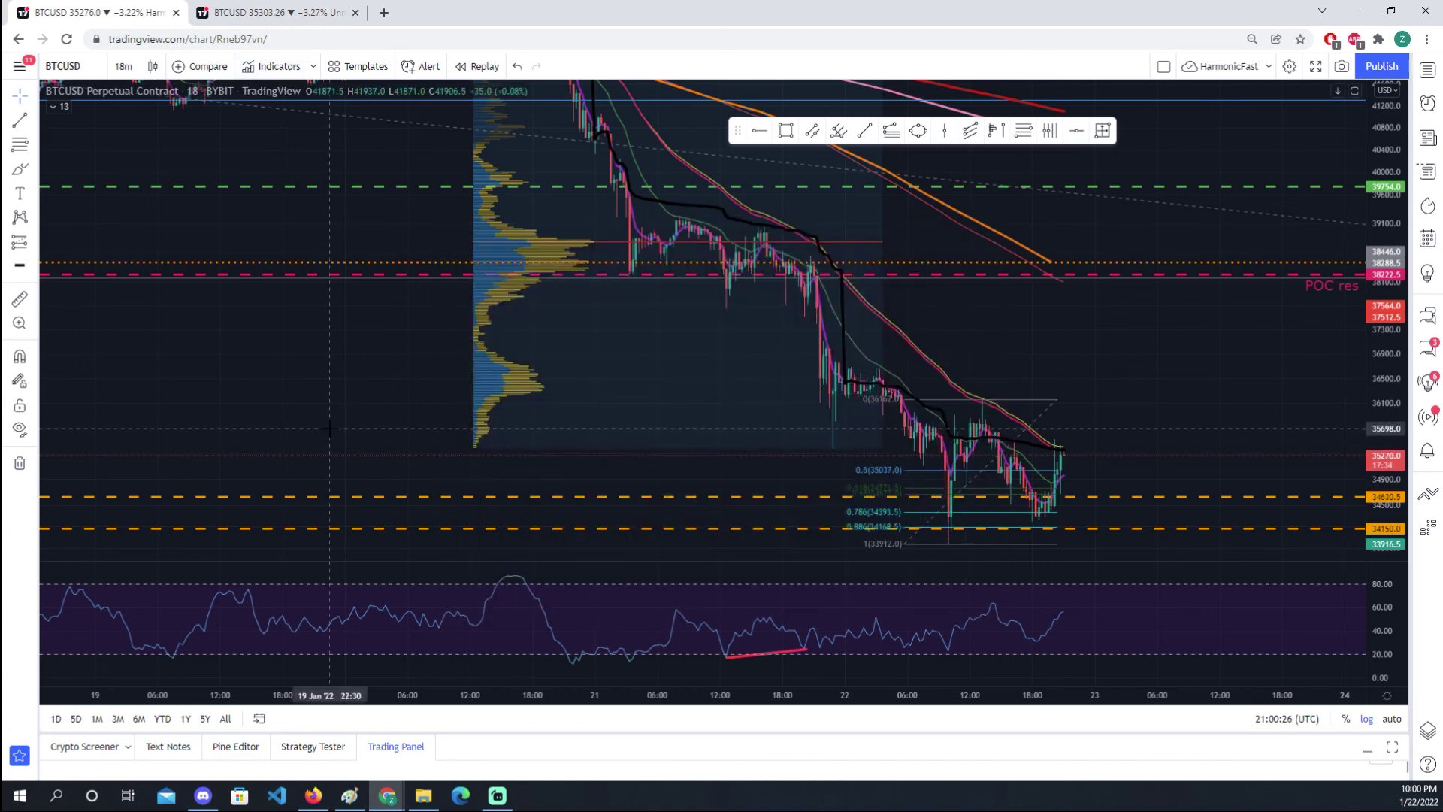
pyautogui.scroll(2, 330, 428)
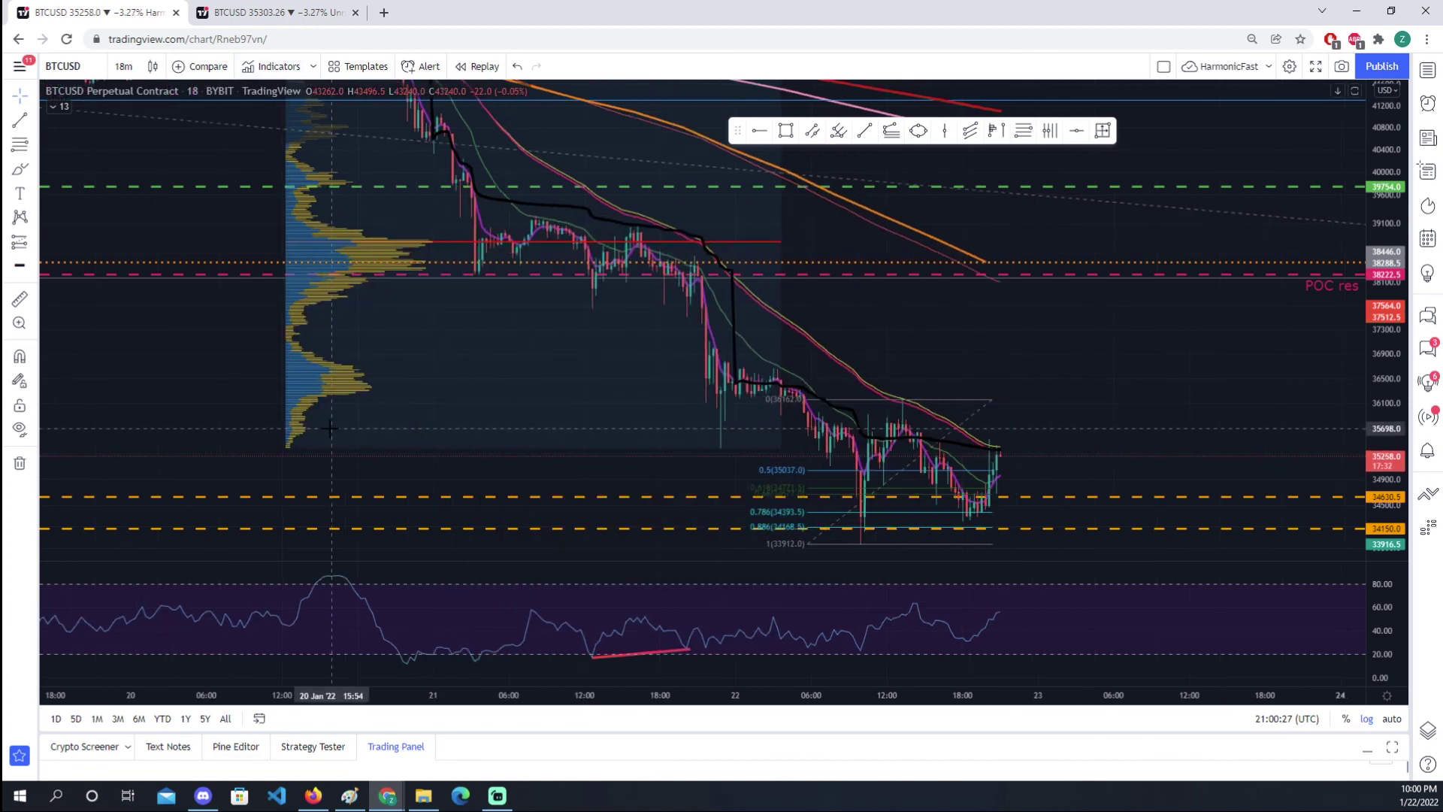
pyautogui.scroll(1, 330, 428)
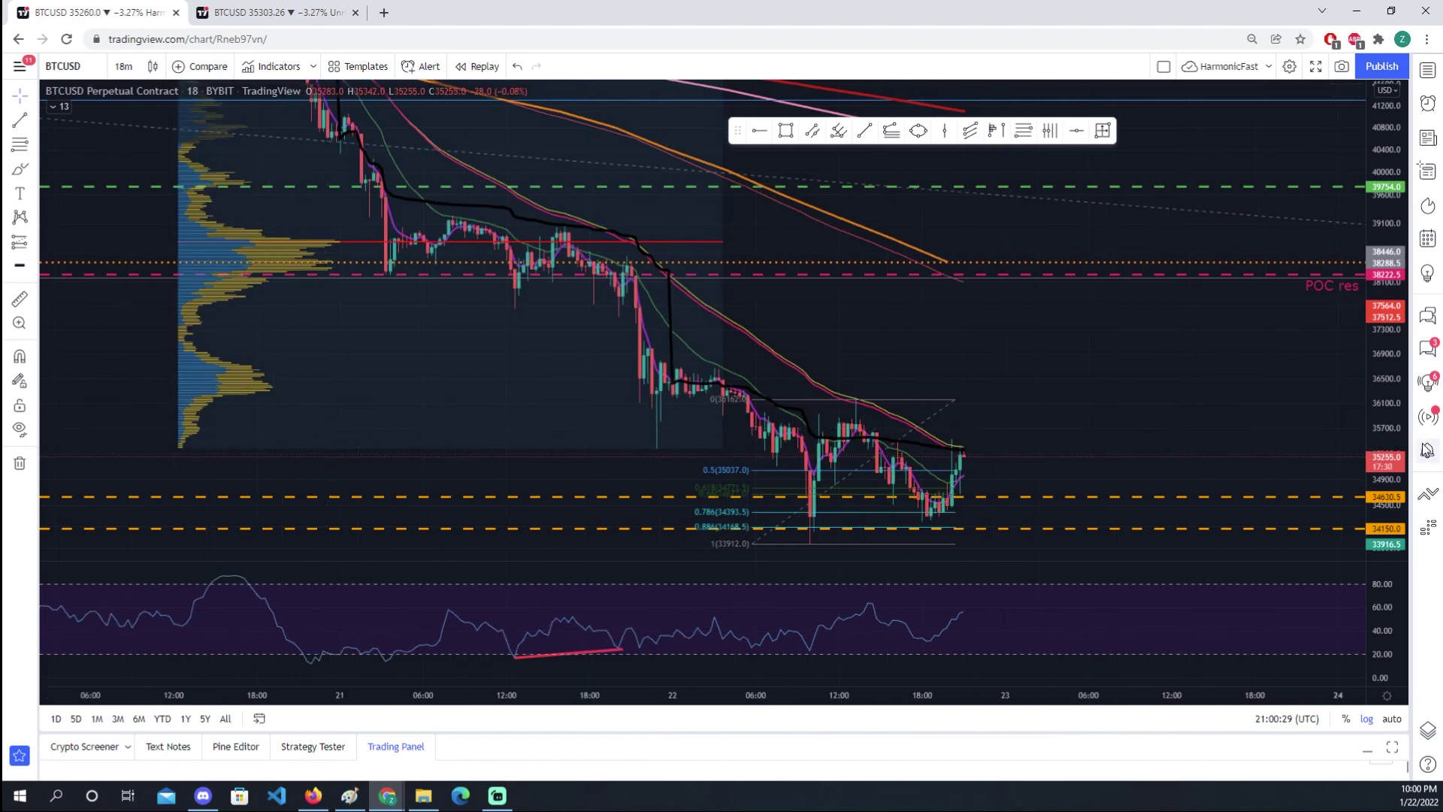
pyautogui.moveTo(1365, 361); pyautogui.dragTo(998, 339)
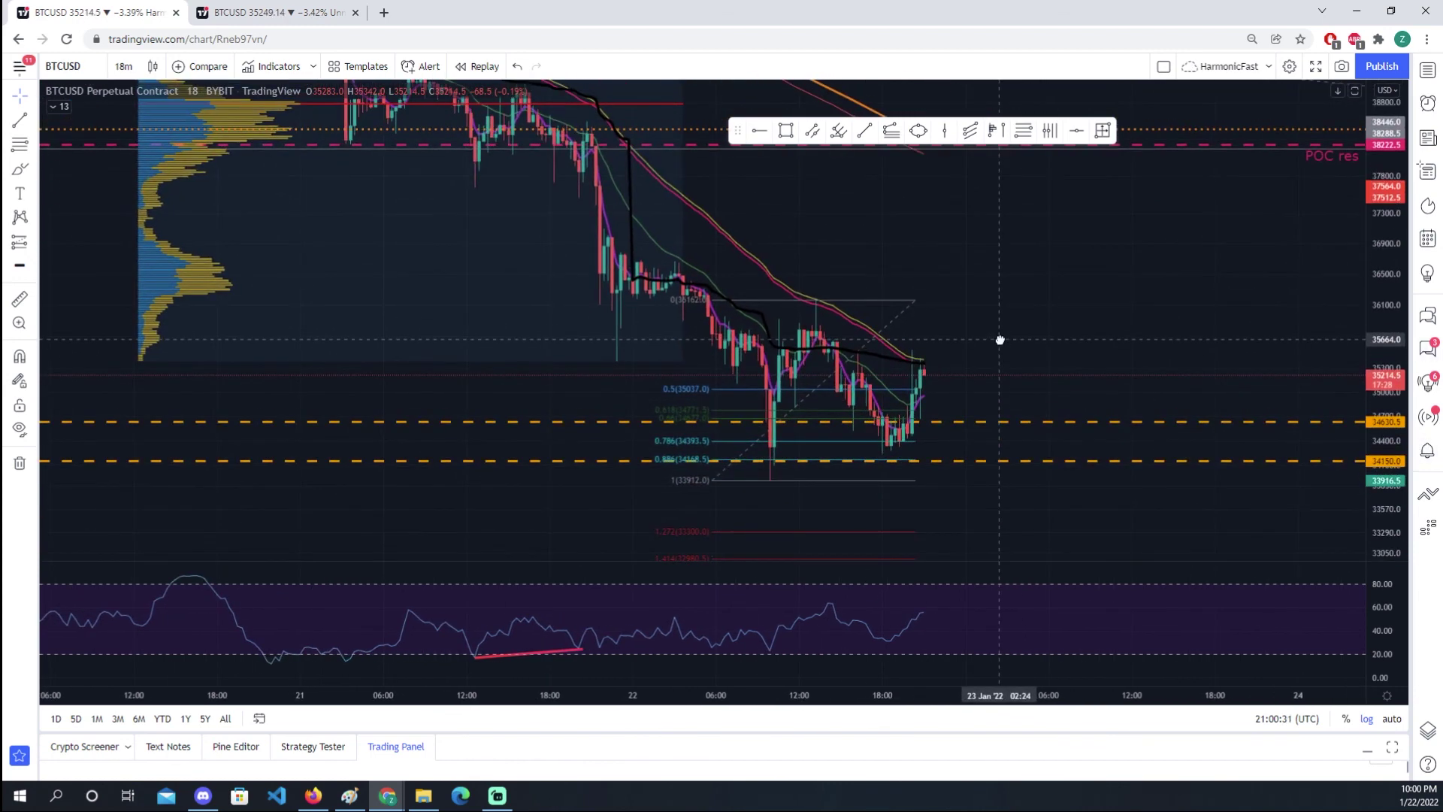
pyautogui.scroll(1, 536, 535)
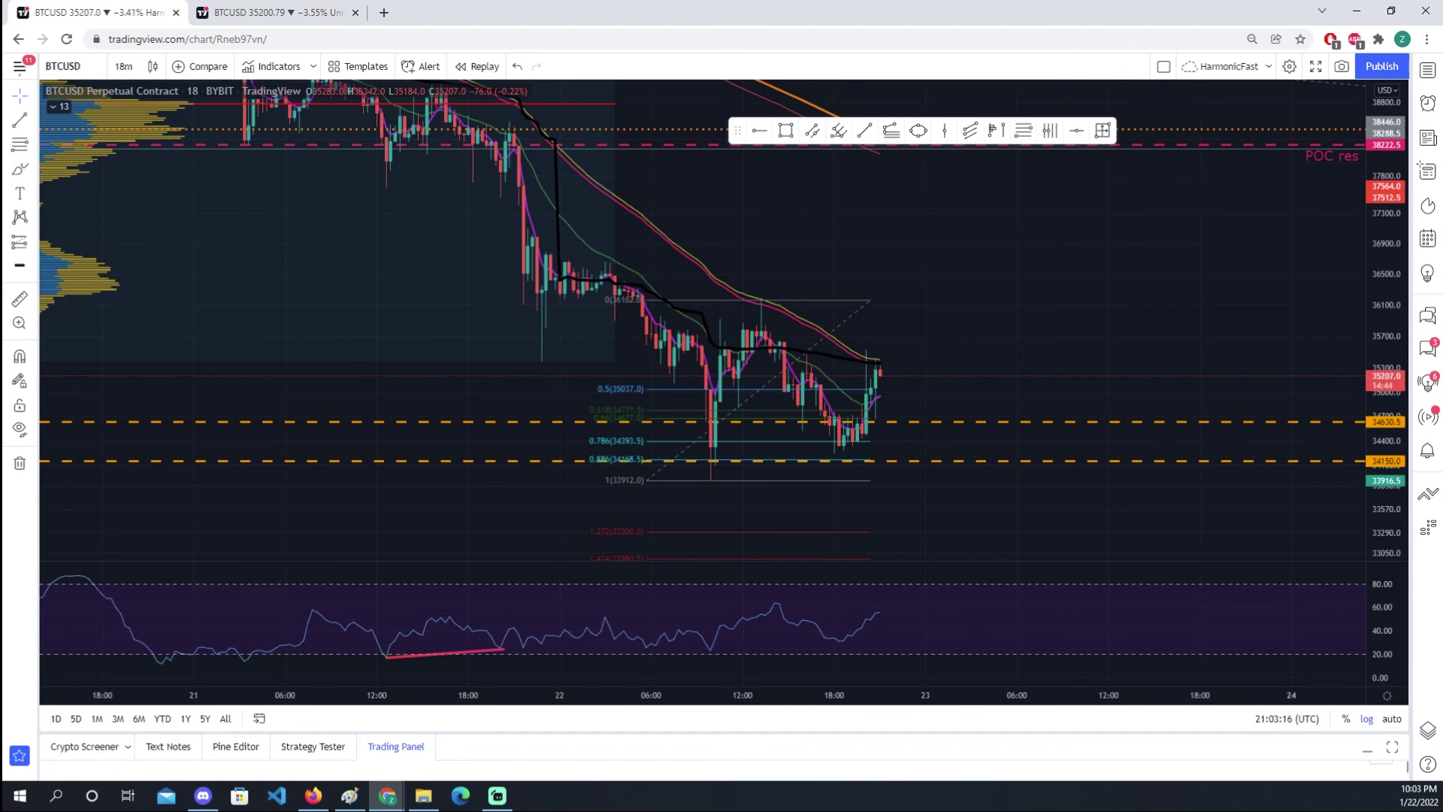
pyautogui.moveTo(323, 287); pyautogui.dragTo(425, 357)
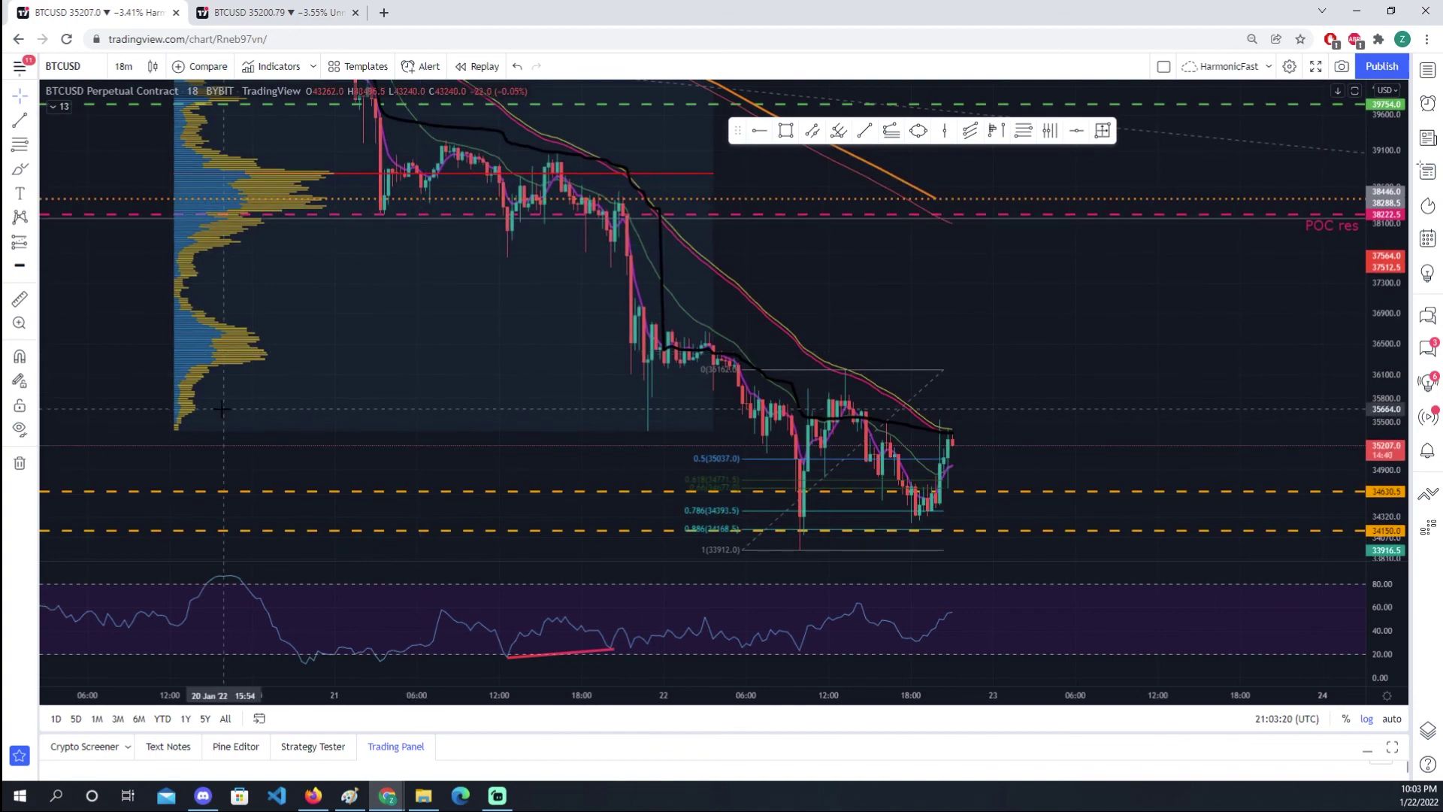